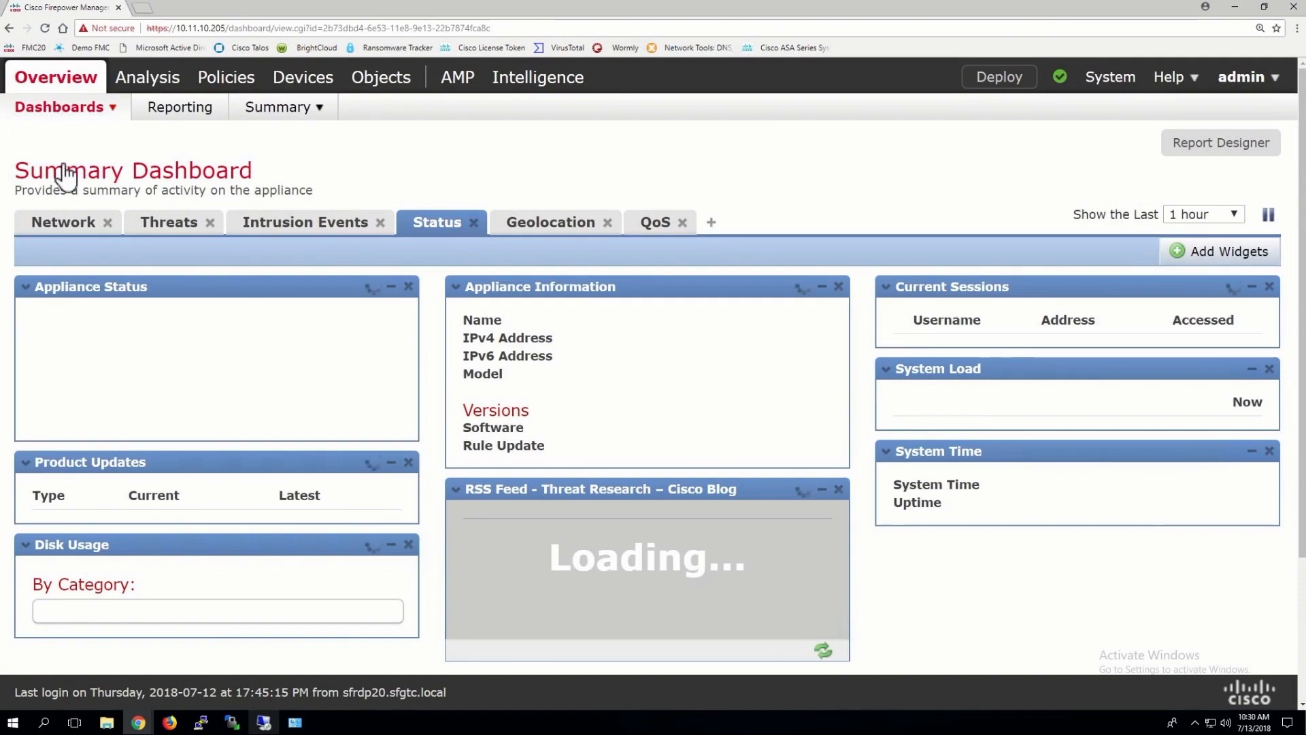
# Open the Reporting page in a new browser tab
pyautogui.rightClick(197, 122)
pyautogui.click(213, 126)
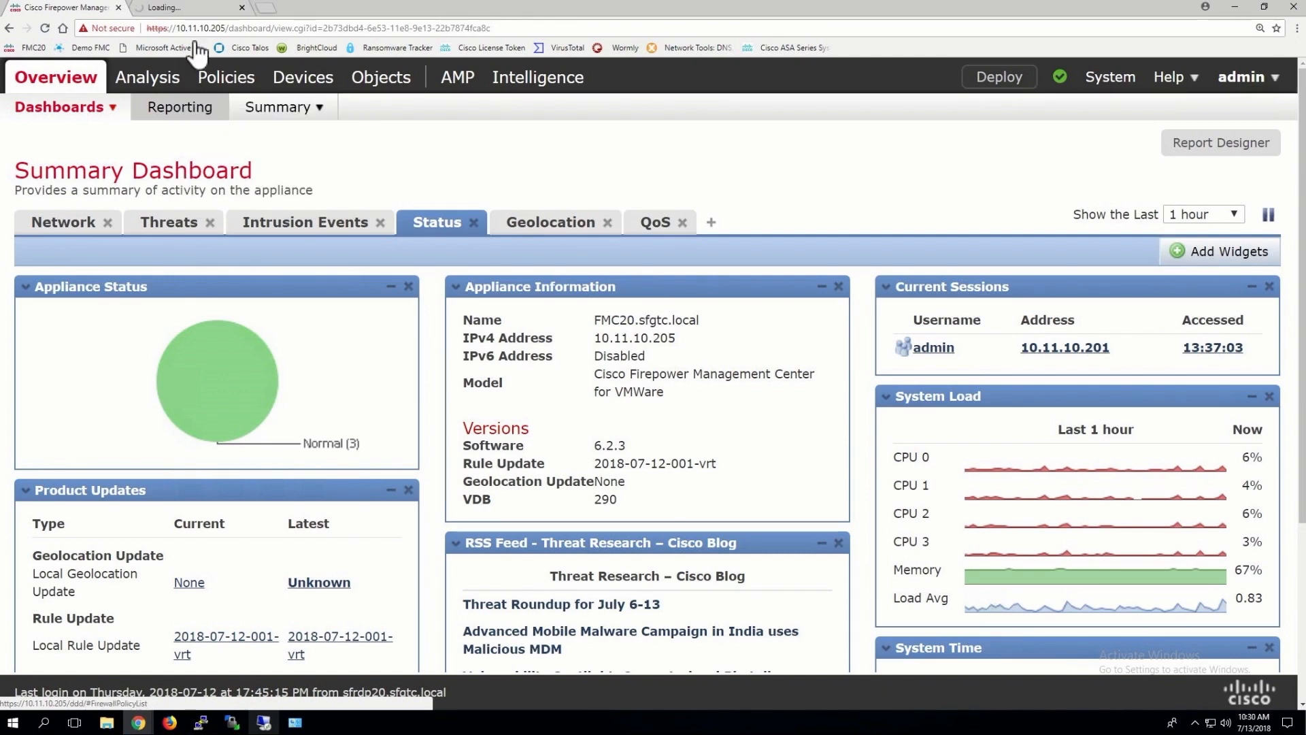
# Switch to the Reporting tab and list the report templates
pyautogui.click(193, 7)
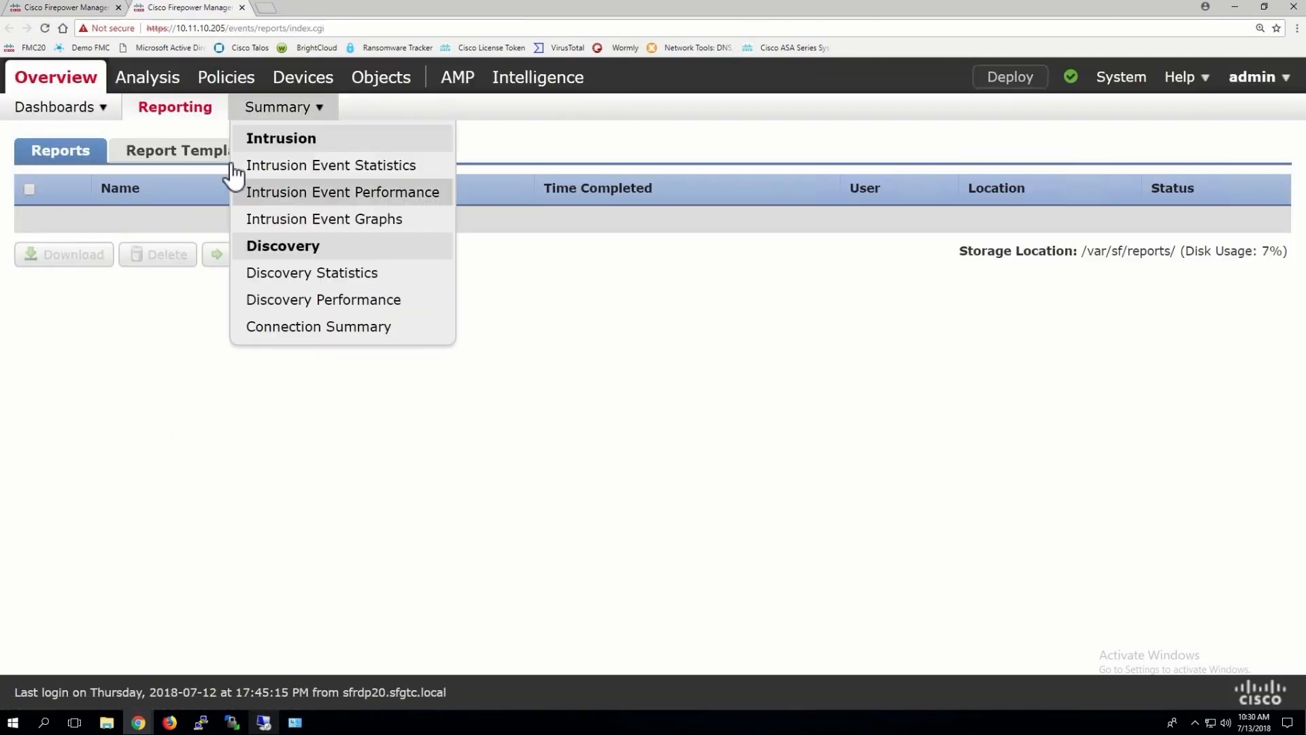
pyautogui.click(196, 152)
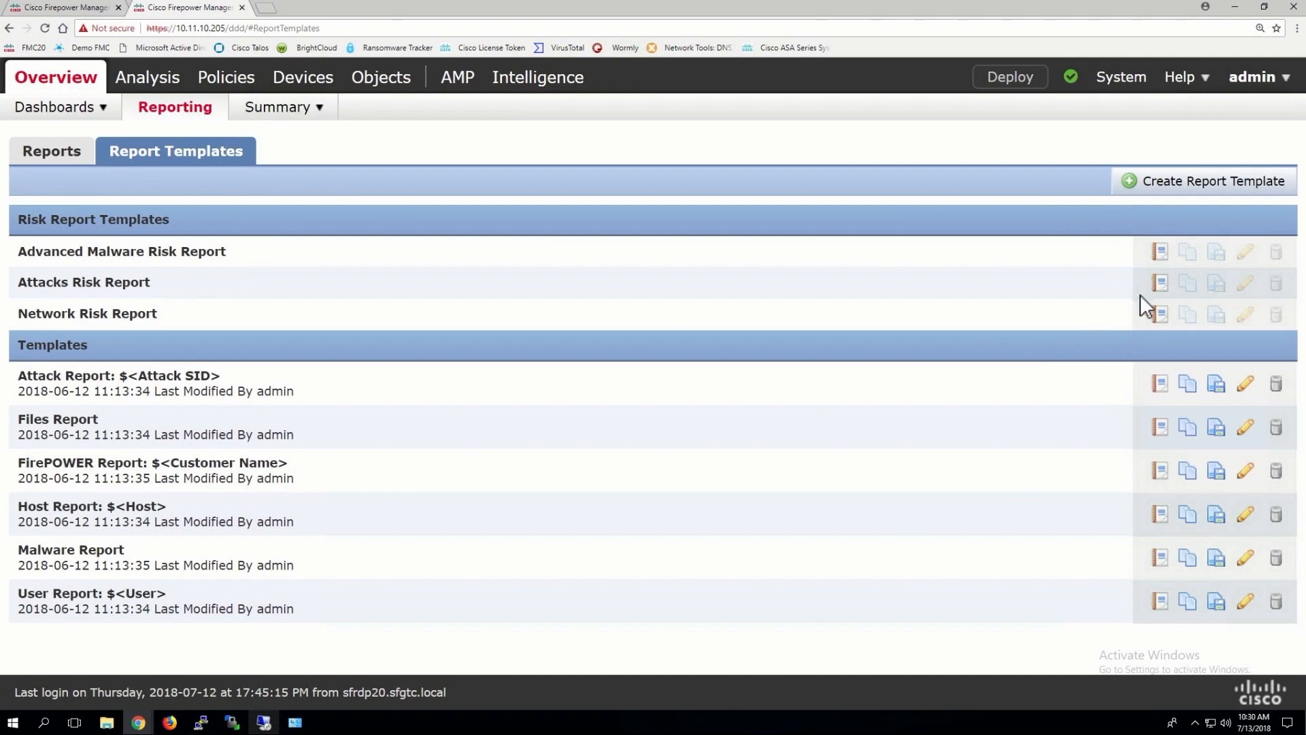
# Name the Advanced Malware Risk Report file 'Weekly Advanced Malware Risk Report' and copy the name
pyautogui.click(1159, 253)
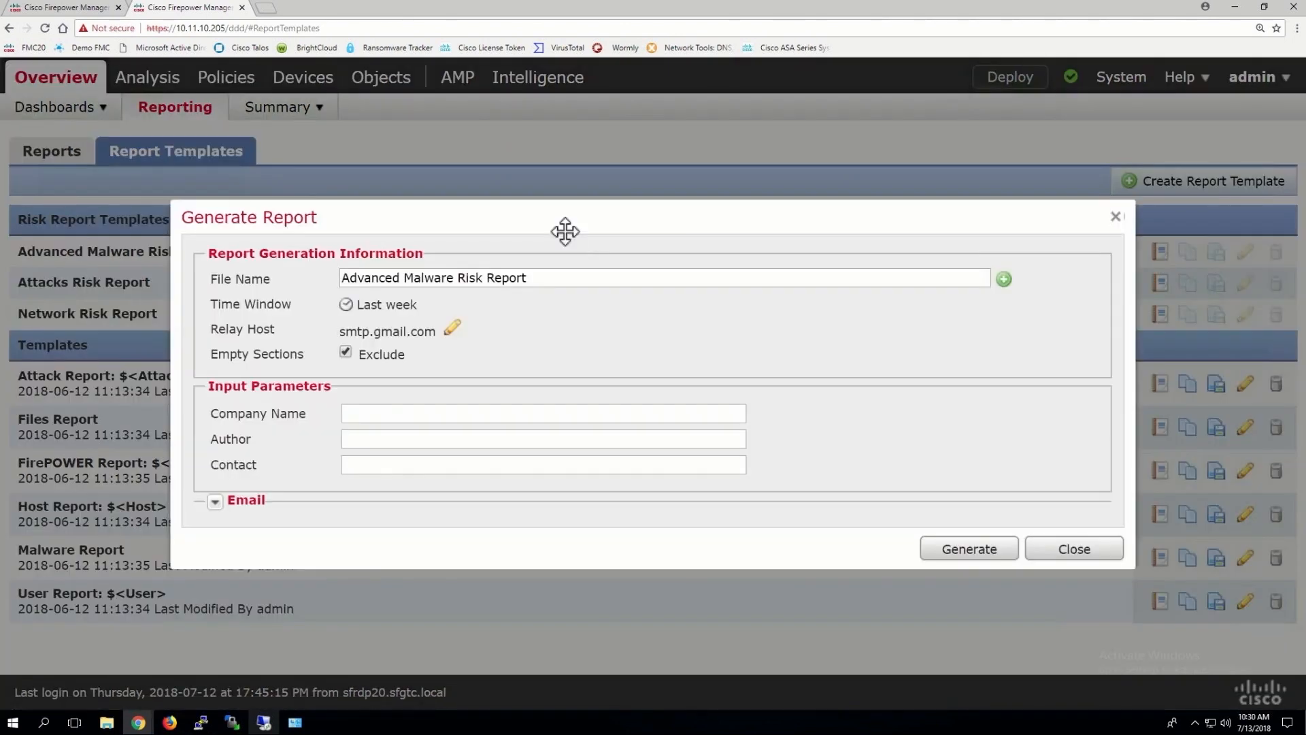
pyautogui.click(345, 277)
pyautogui.write('Weekly')
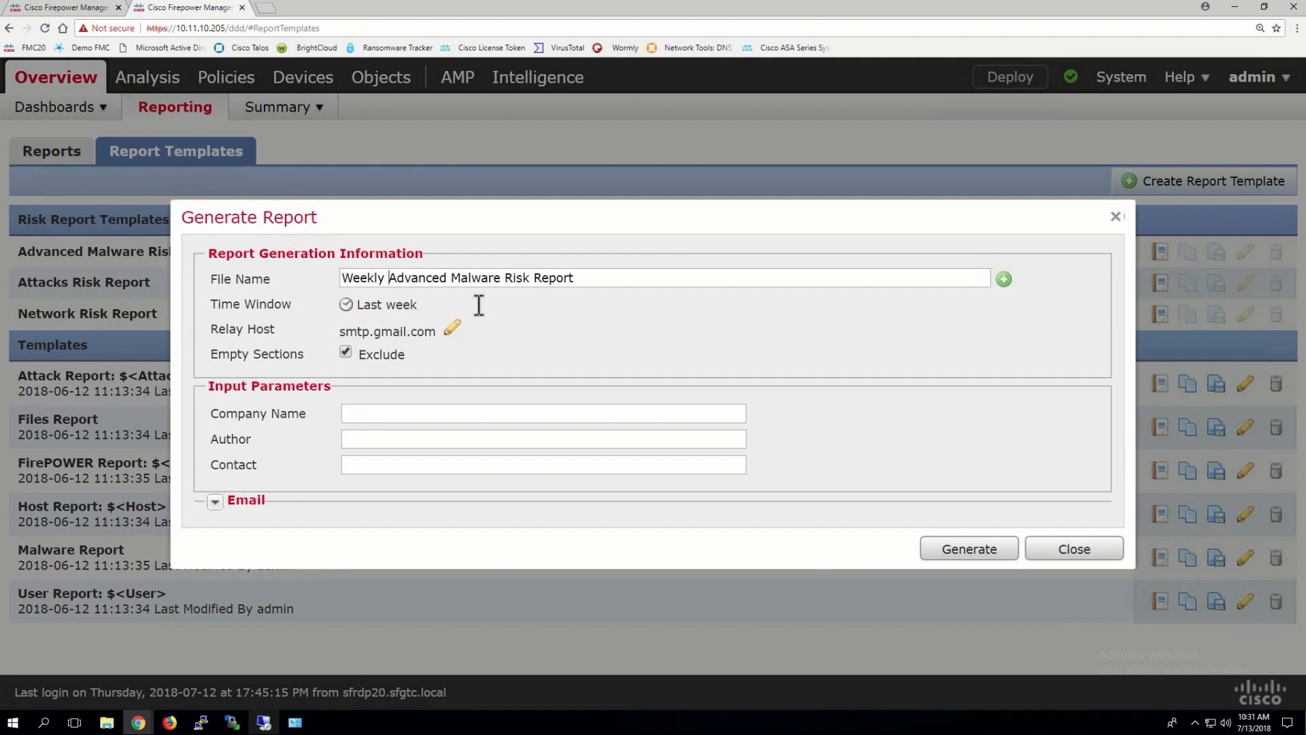
pyautogui.click(580, 278)
pyautogui.moveTo(574, 278); pyautogui.dragTo(339, 280)
pyautogui.rightClick(356, 279)
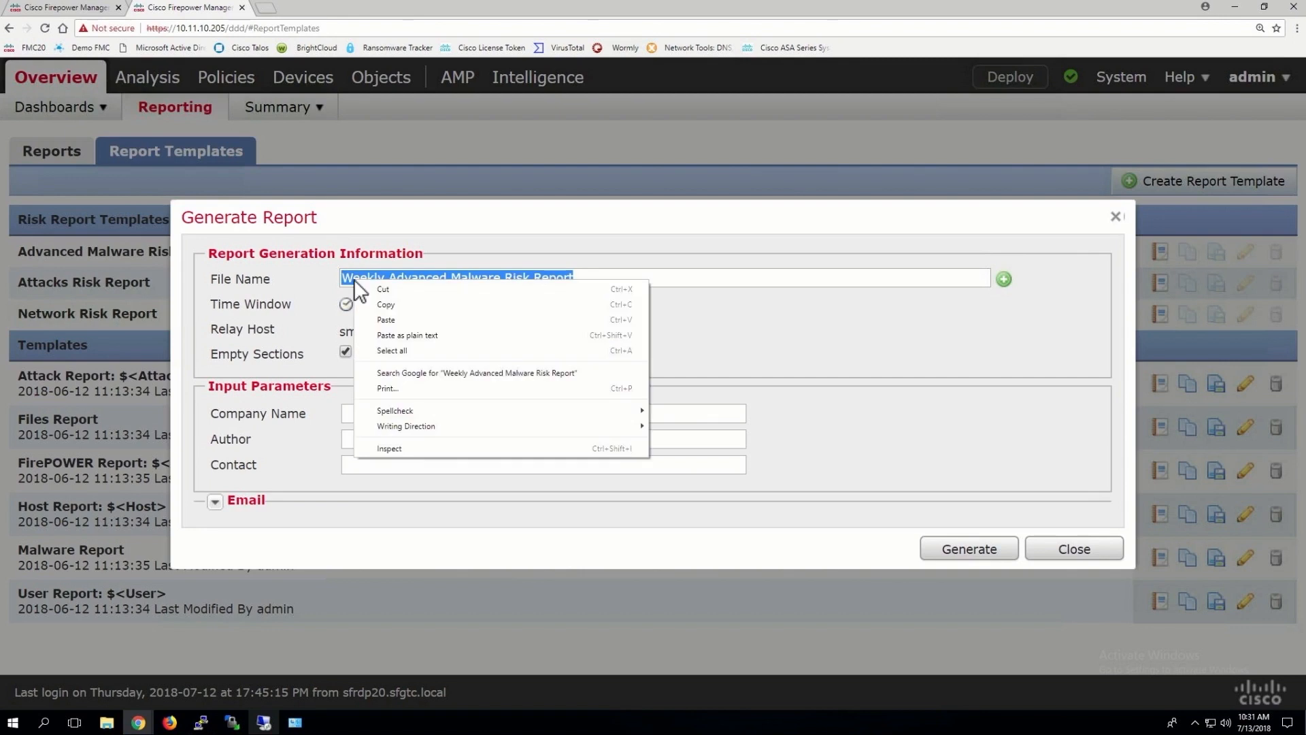
pyautogui.click(394, 316)
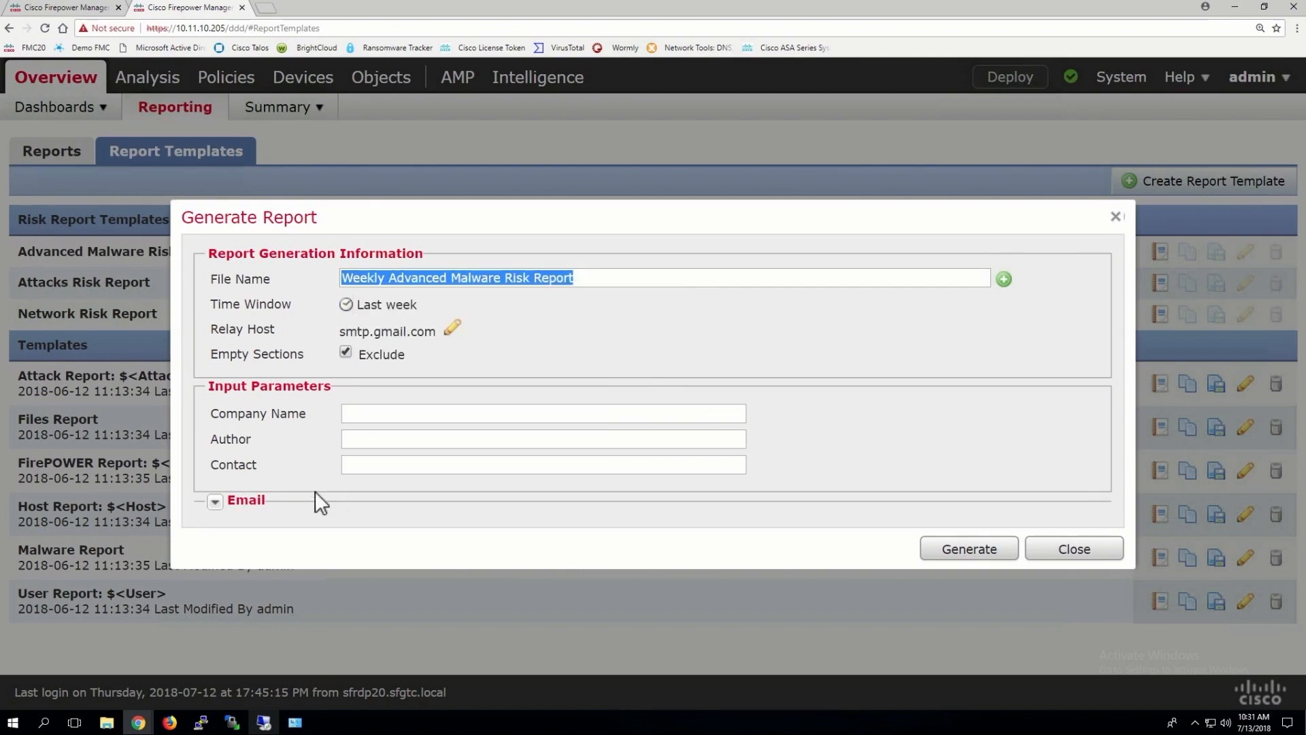
# Fill in the report's company name and author
pyautogui.click(215, 502)
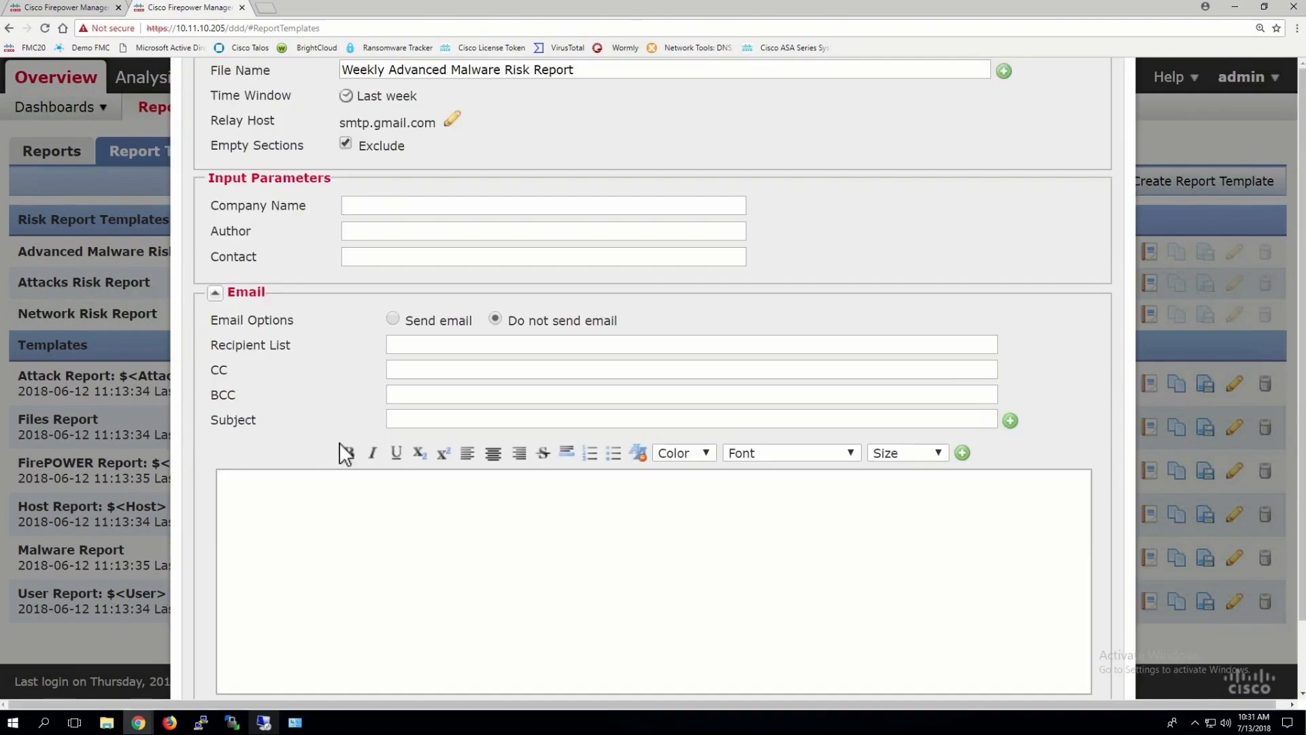
pyautogui.click(378, 204)
pyautogui.write('Lammle.com')
pyautogui.click(366, 229)
pyautogui.write('Todd Lammle')
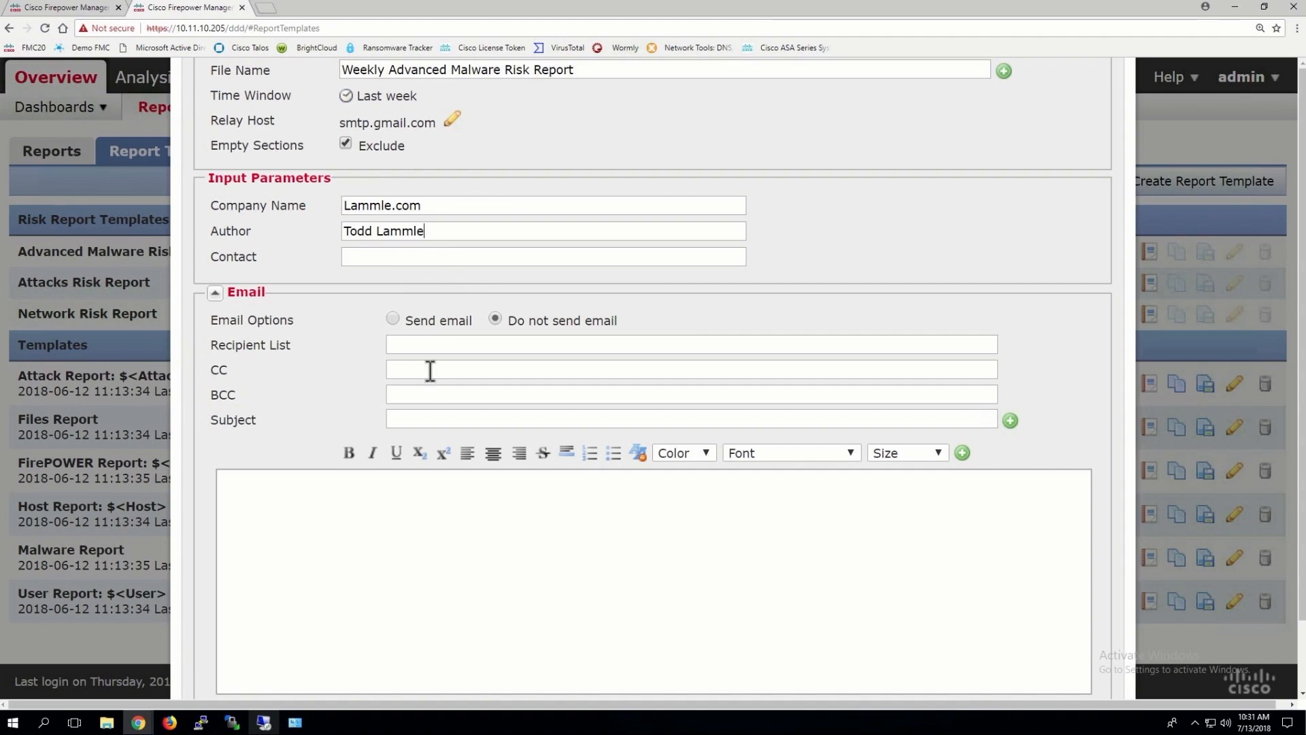
# Enable Send email and paste 'Weekly Advanced Malware Risk Report' into the subject and message
pyautogui.click(404, 418)
pyautogui.press('super')
pyautogui.click(390, 316)
pyautogui.click(449, 323)
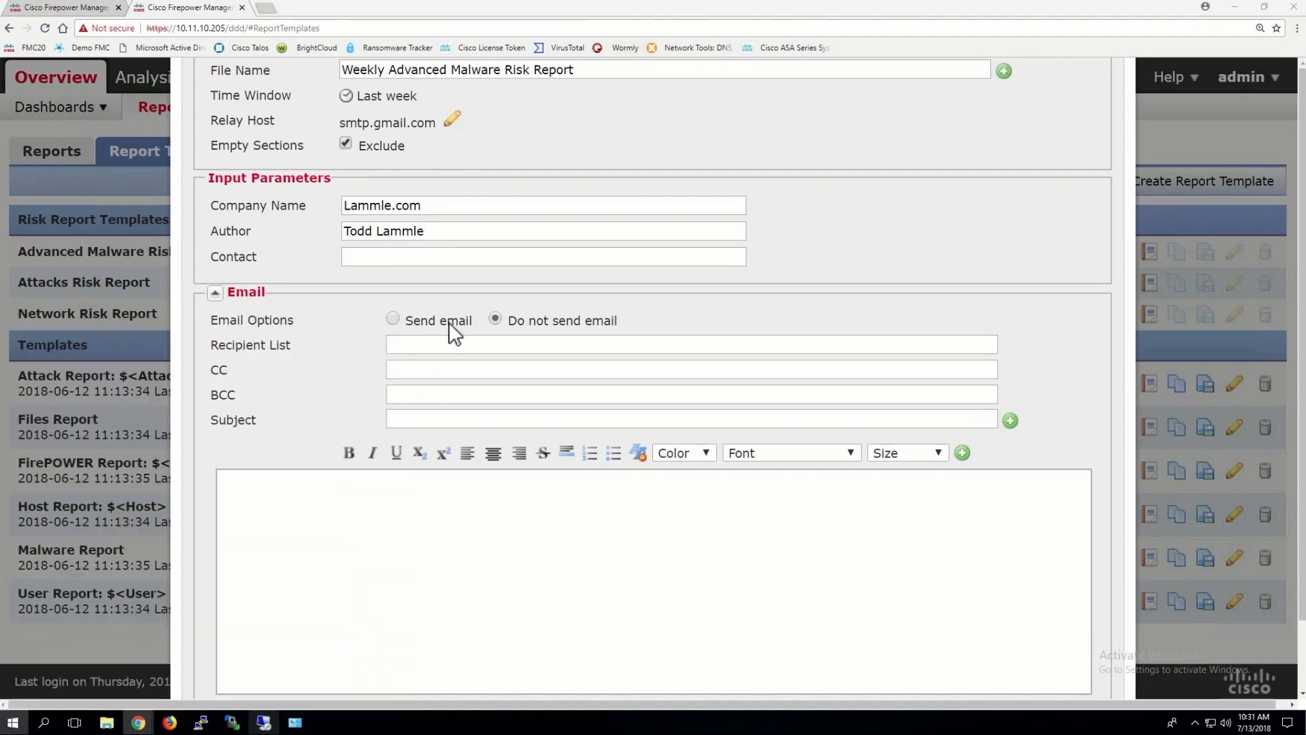
pyautogui.click(394, 320)
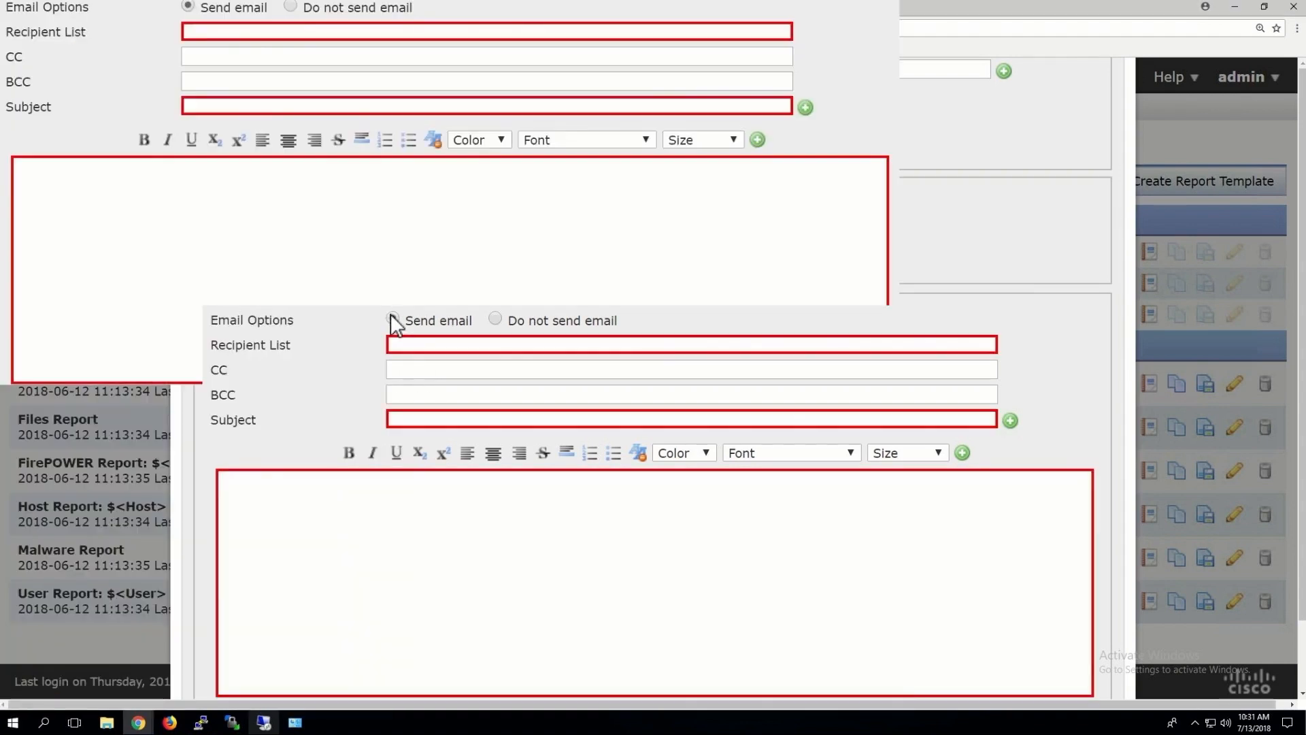
pyautogui.rightClick(408, 418)
pyautogui.click(431, 498)
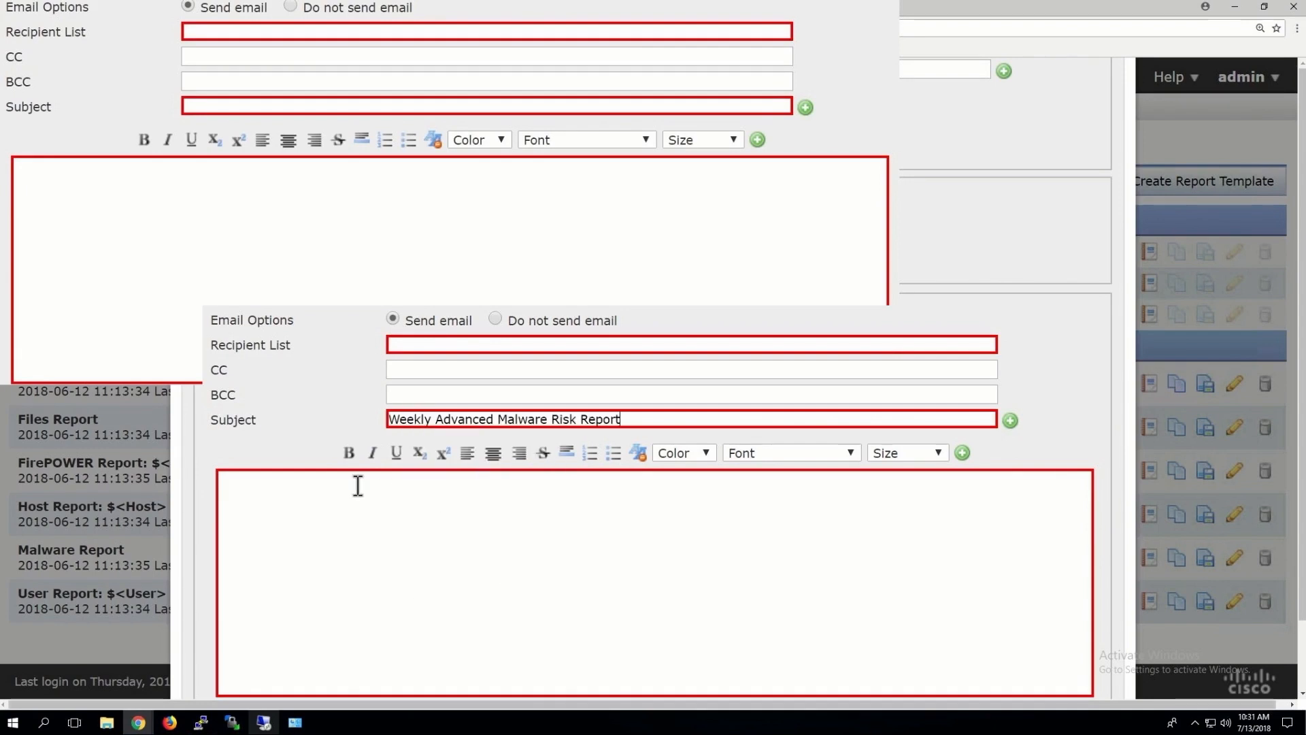
pyautogui.click(316, 494)
pyautogui.rightClick(315, 494)
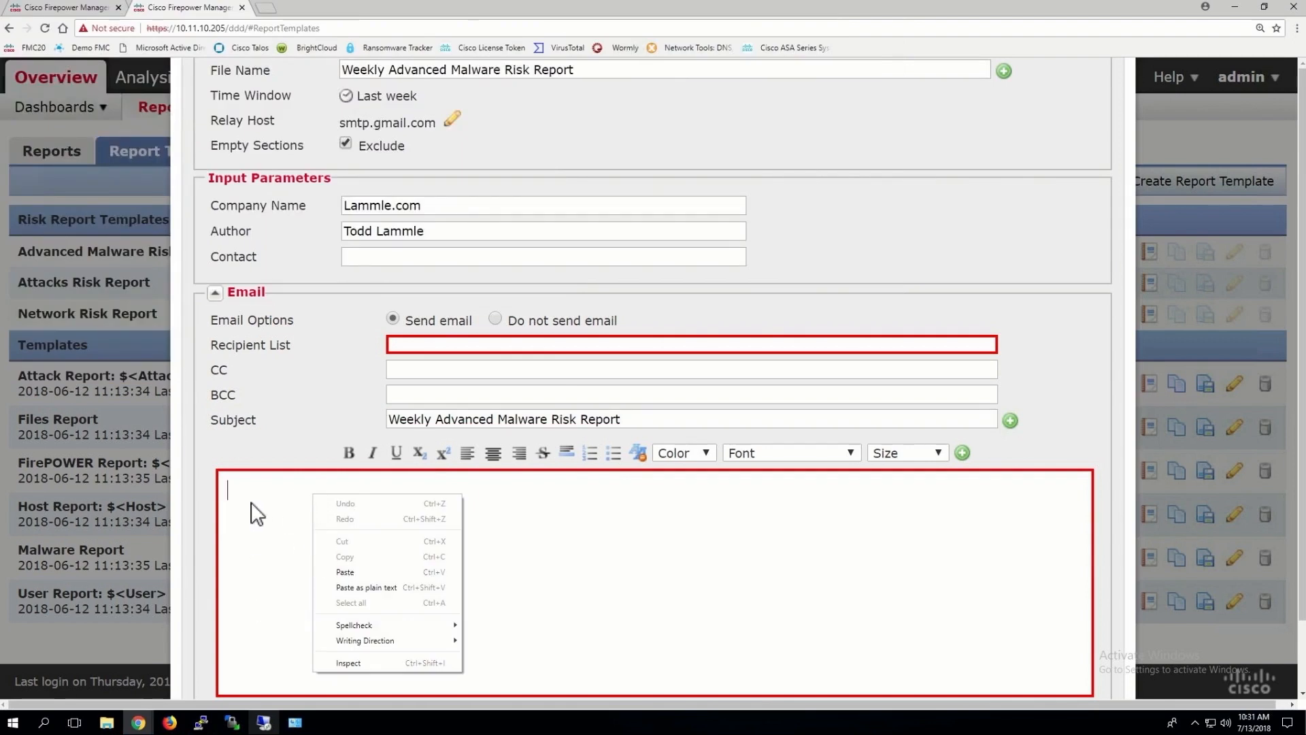
pyautogui.click(345, 572)
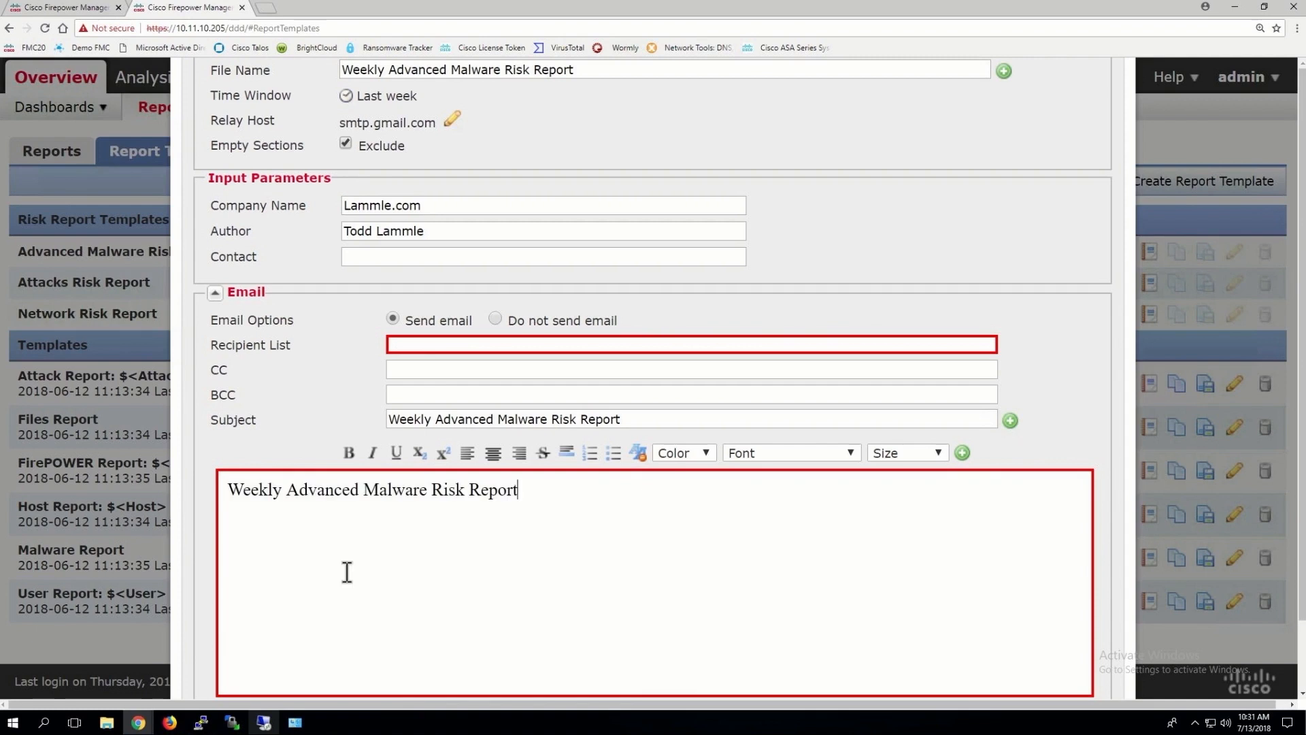
# Enter the recipient's e-mail address and generate the malware risk report
pyautogui.scroll(-1, 389, 519)
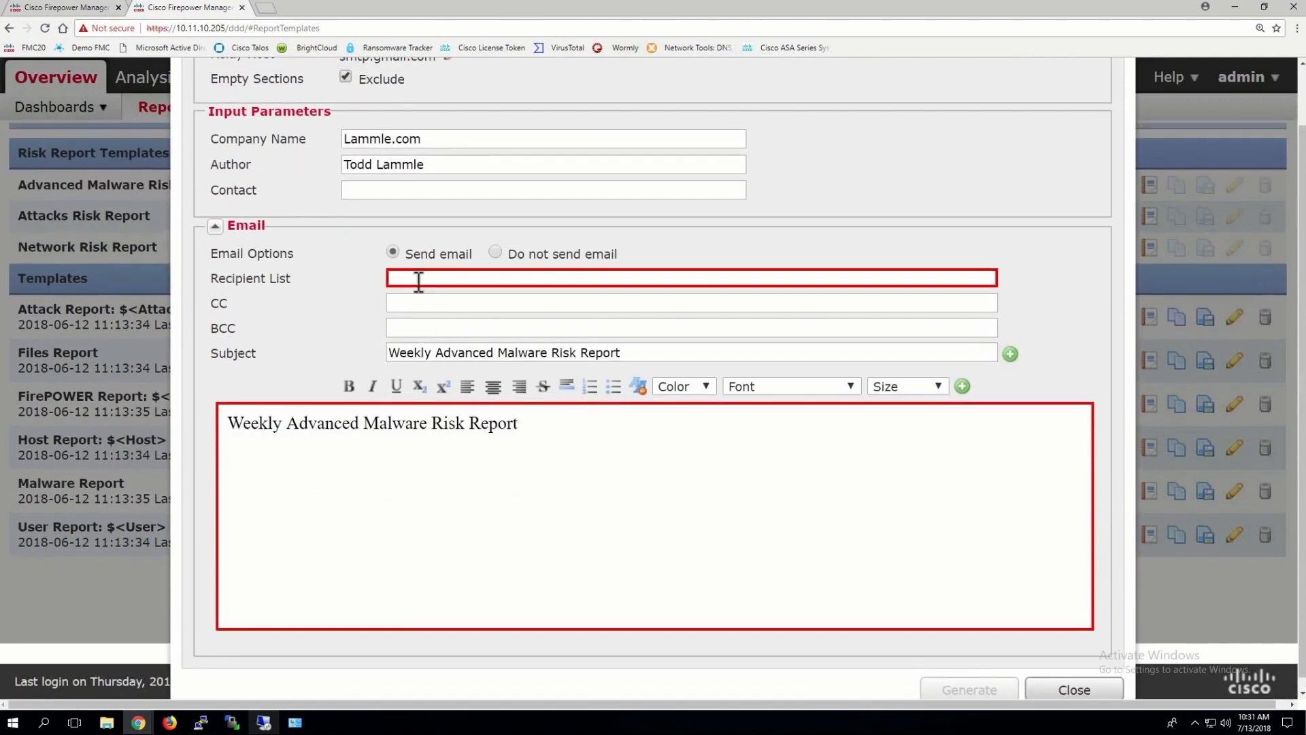
pyautogui.click(418, 279)
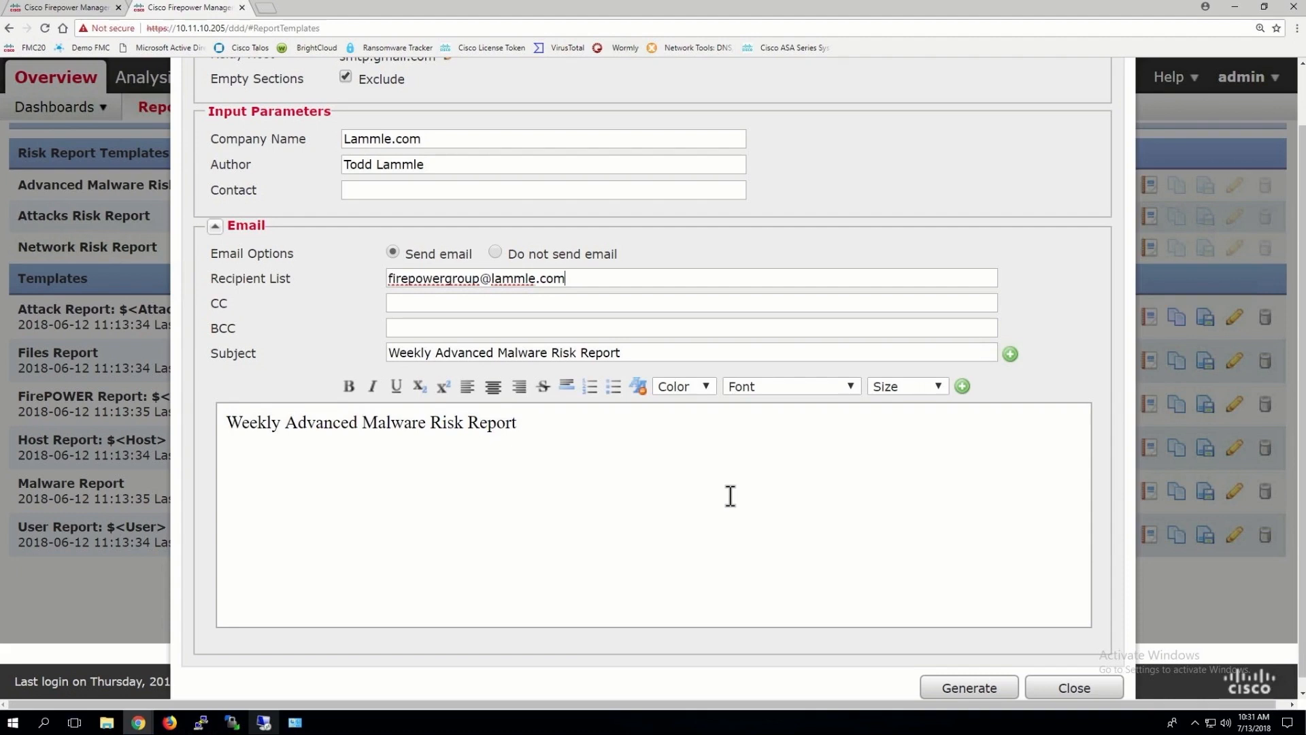
pyautogui.click(960, 689)
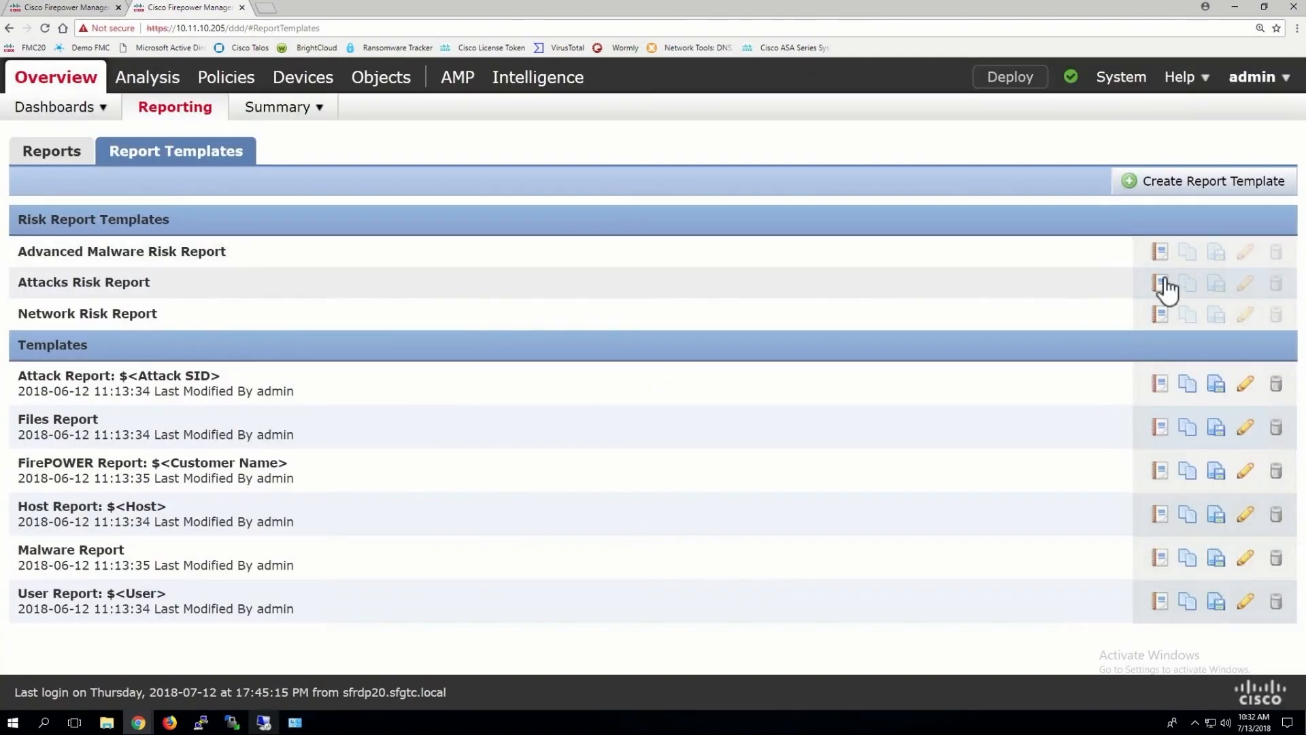
# Name the Attacks Risk Report file 'Weekly Attacks Risk Report' and copy the name
pyautogui.click(1160, 283)
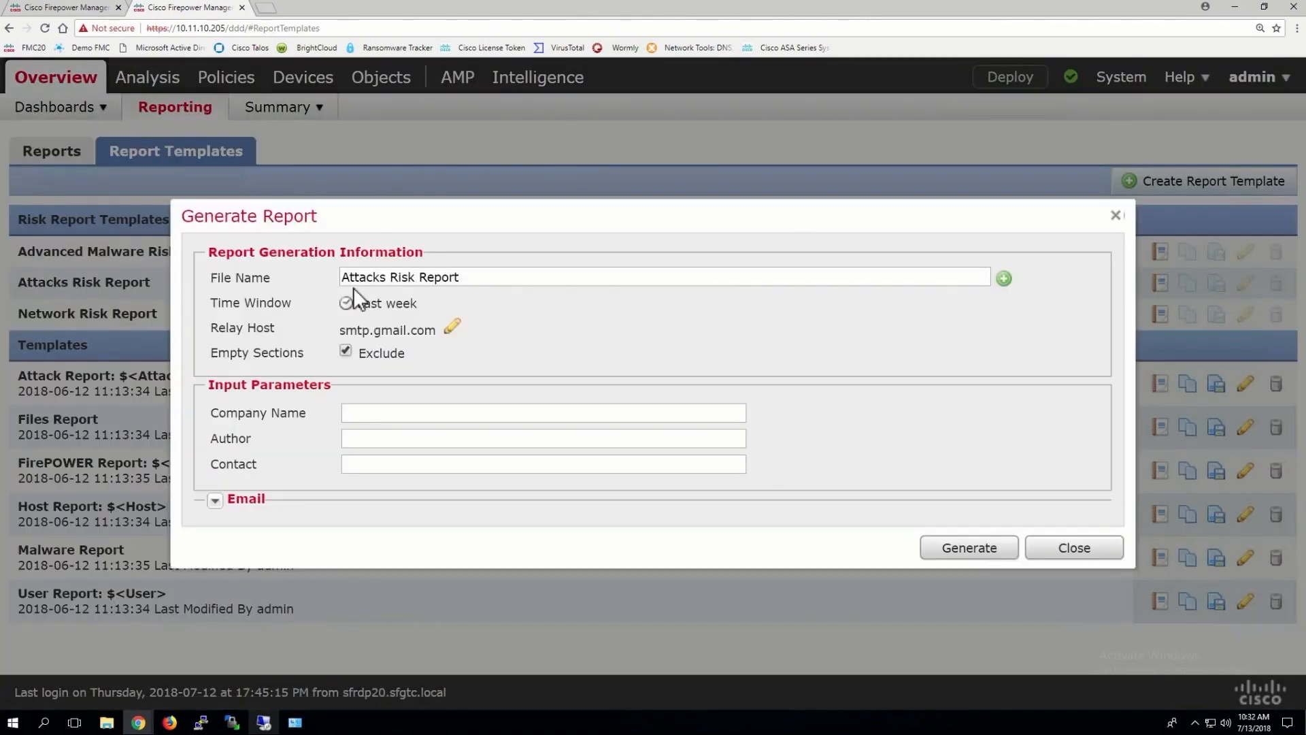
pyautogui.click(343, 277)
pyautogui.write('Weekly')
pyautogui.moveTo(519, 280); pyautogui.dragTo(309, 275)
pyautogui.rightClick(362, 274)
pyautogui.click(406, 301)
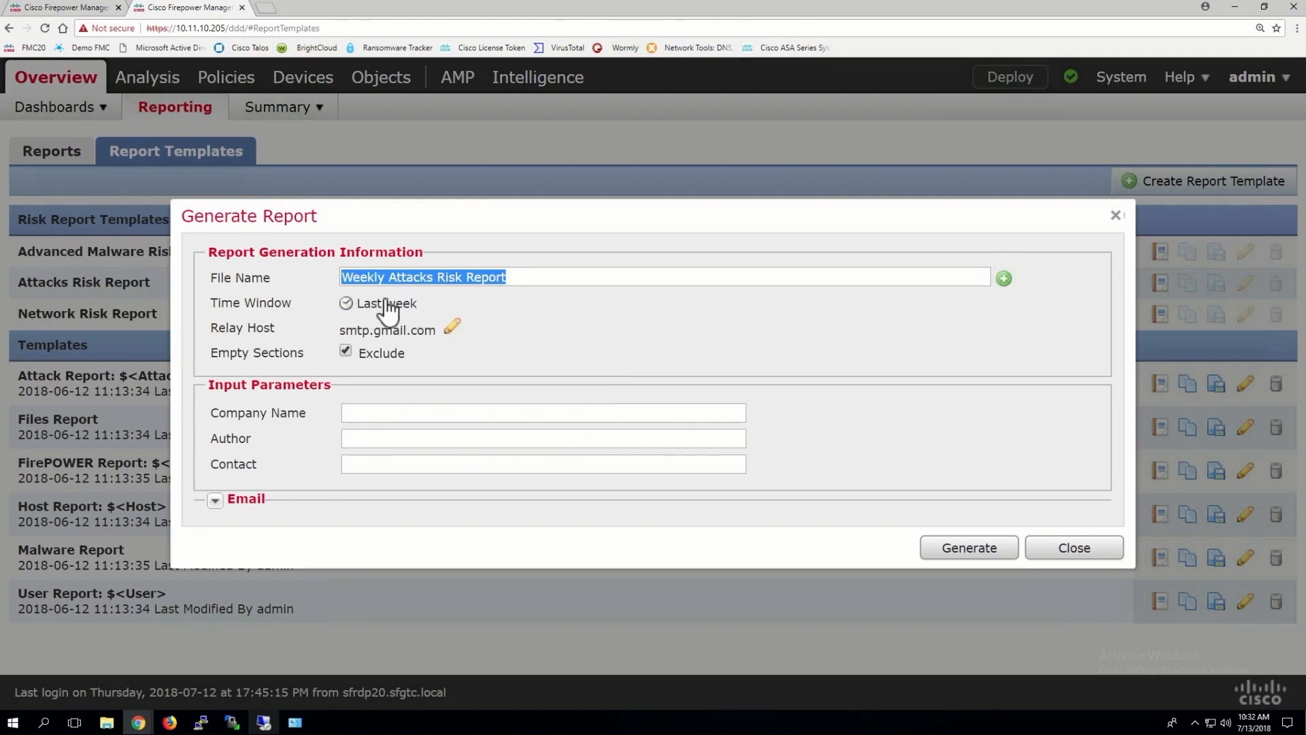
# Fill in the report's company name and author
pyautogui.click(368, 408)
pyautogui.write('Lanmle.com')
pyautogui.click(355, 435)
pyautogui.write('Todd Lammle')
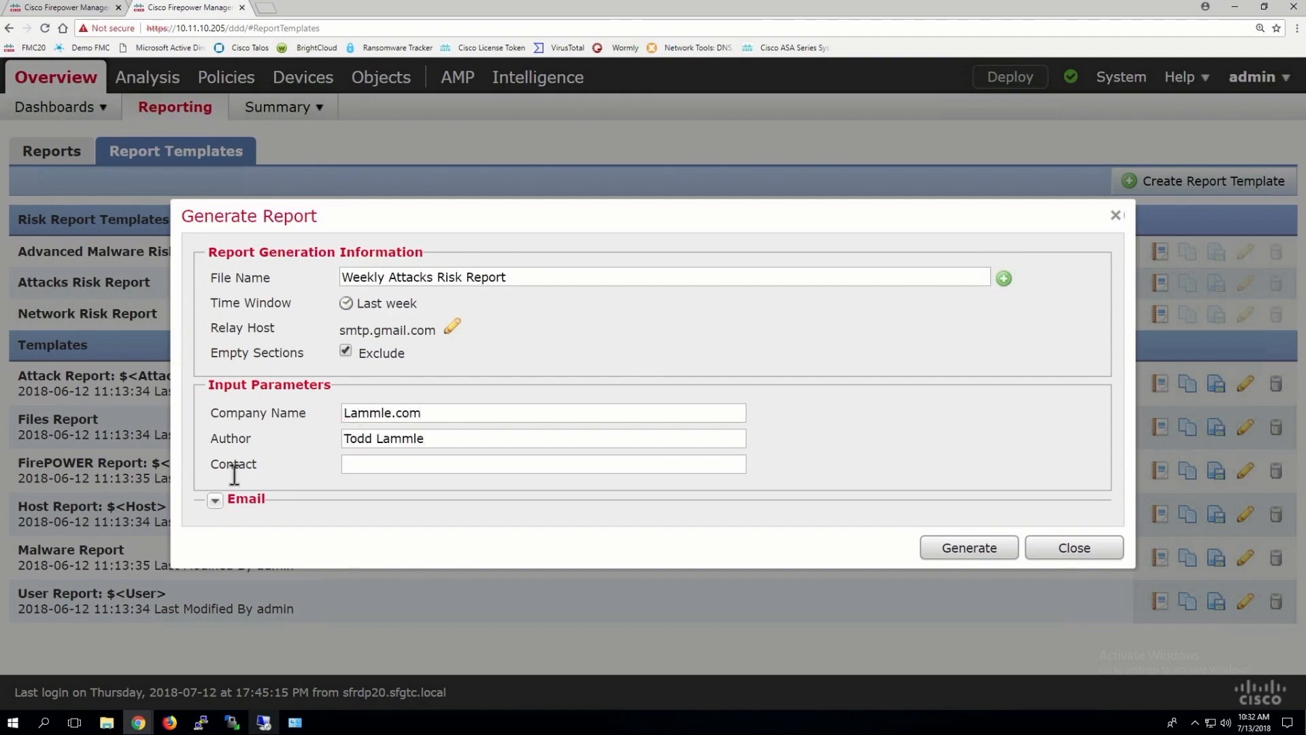
# Enable Send email, paste the report name into subject and message, and add the recipient's e-mail
pyautogui.click(215, 502)
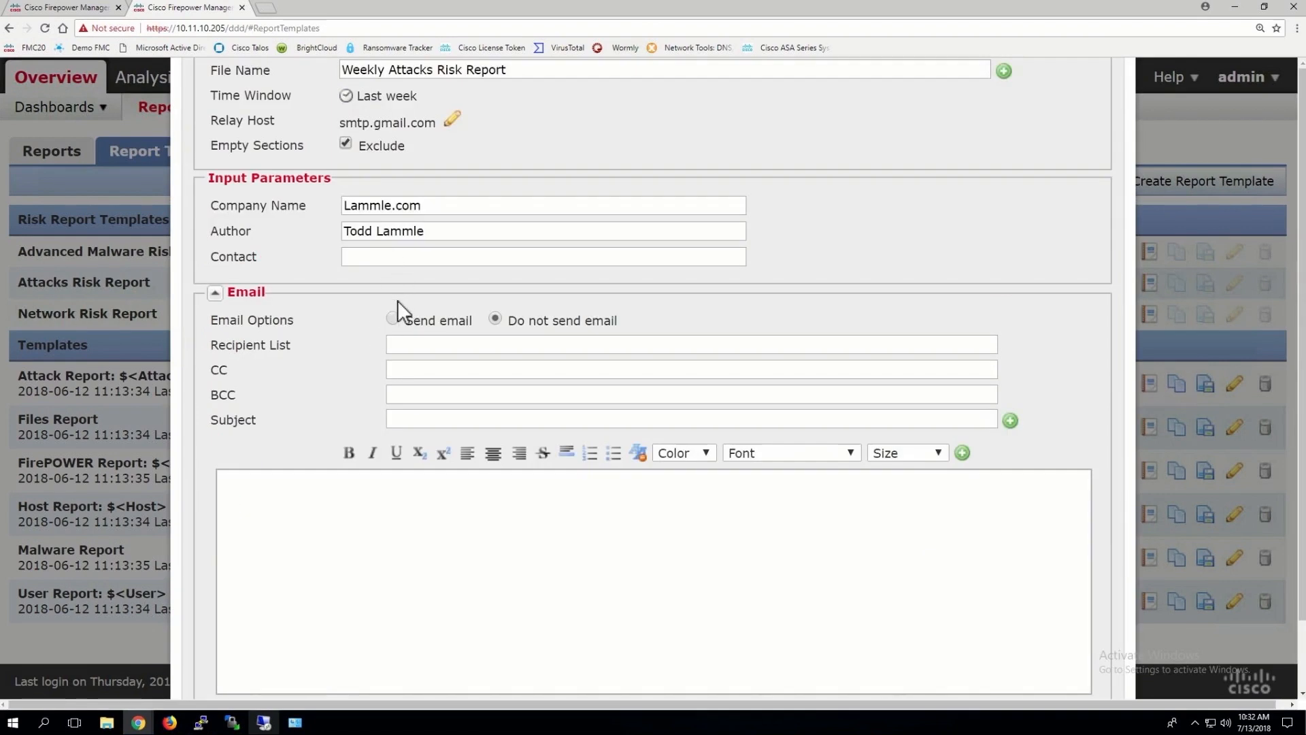
pyautogui.click(392, 320)
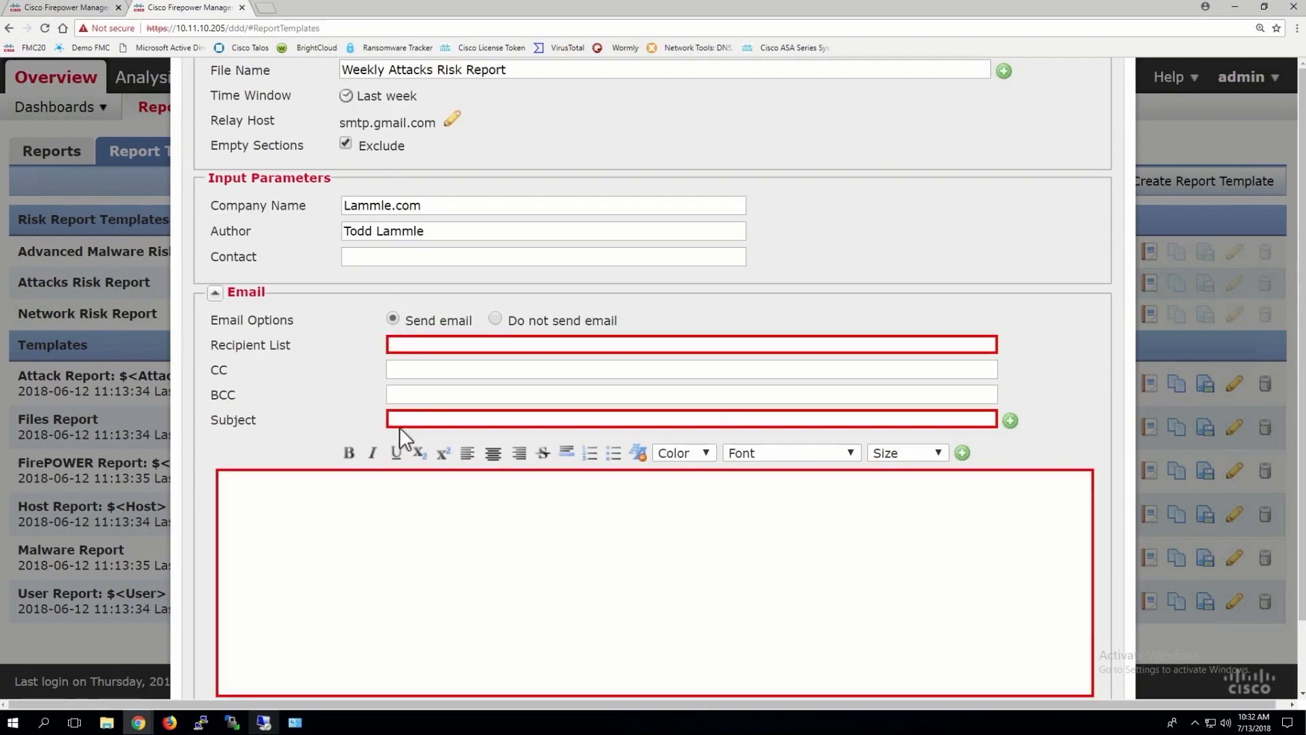
pyautogui.rightClick(408, 419)
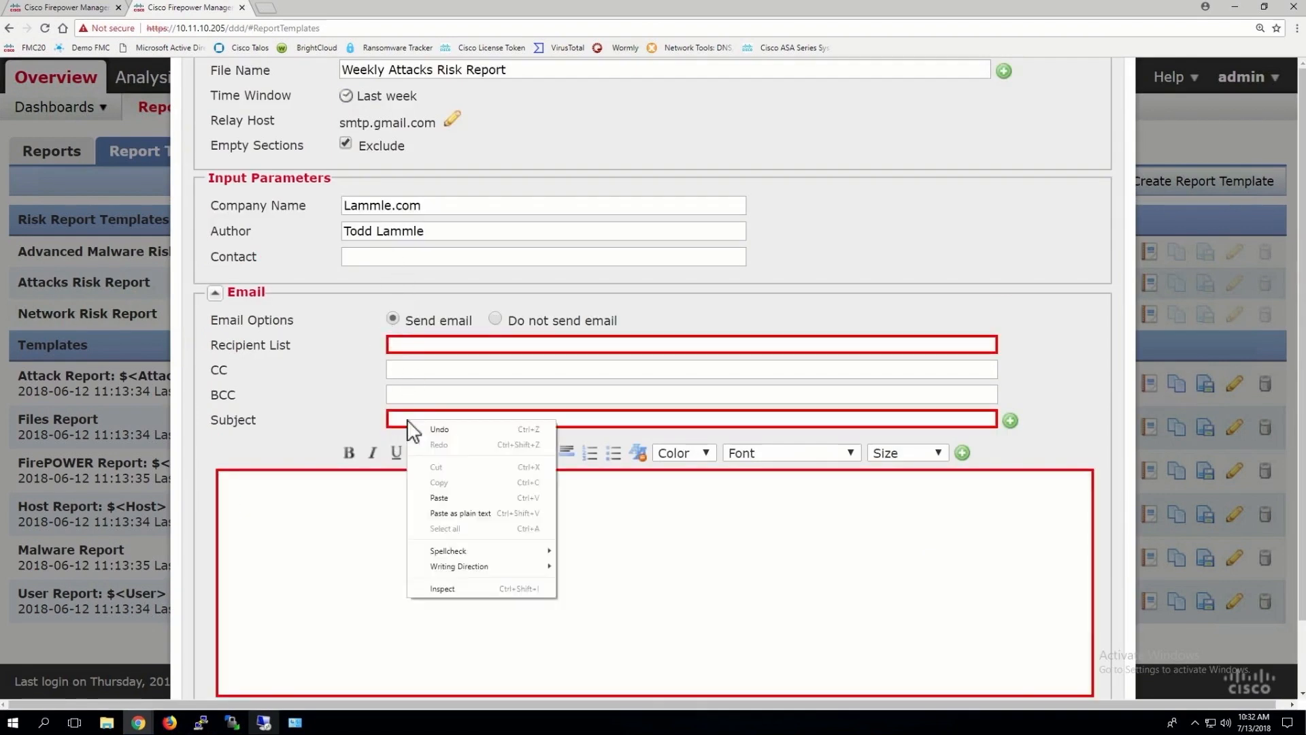
pyautogui.click(438, 498)
pyautogui.rightClick(339, 497)
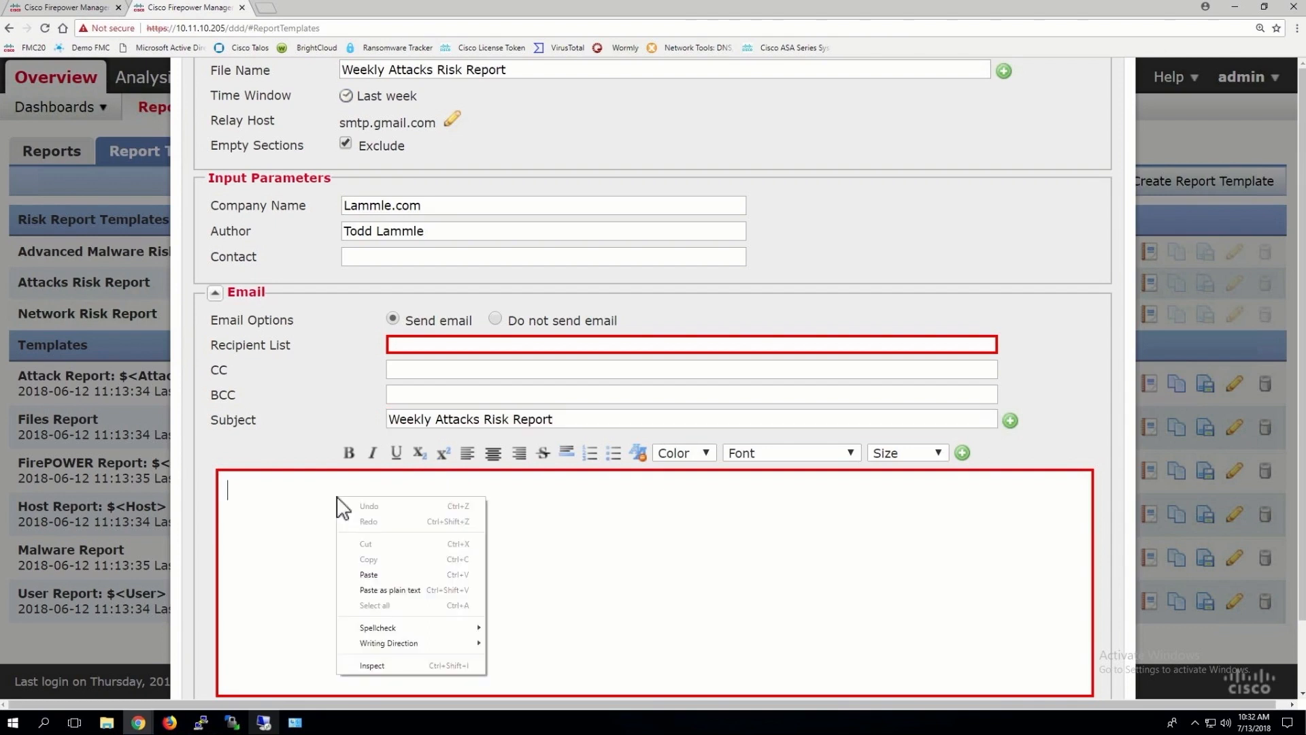
pyautogui.click(379, 570)
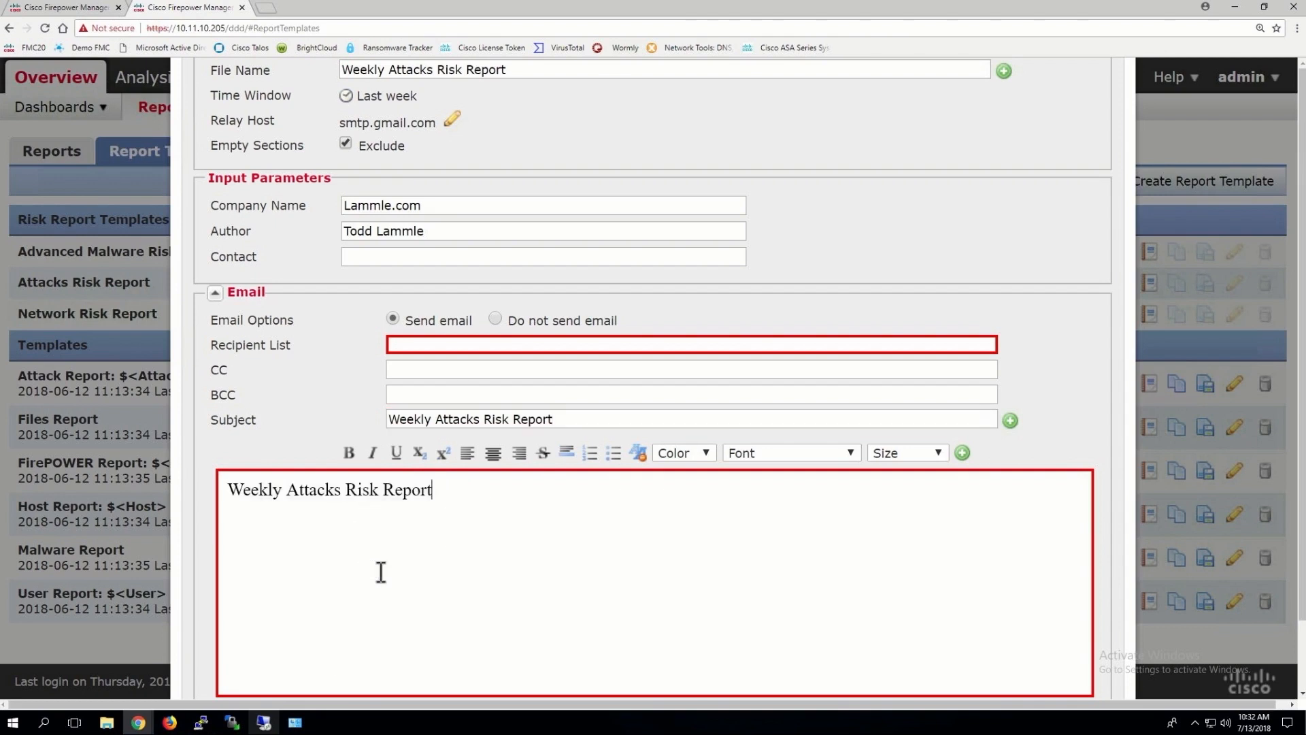
pyautogui.click(424, 342)
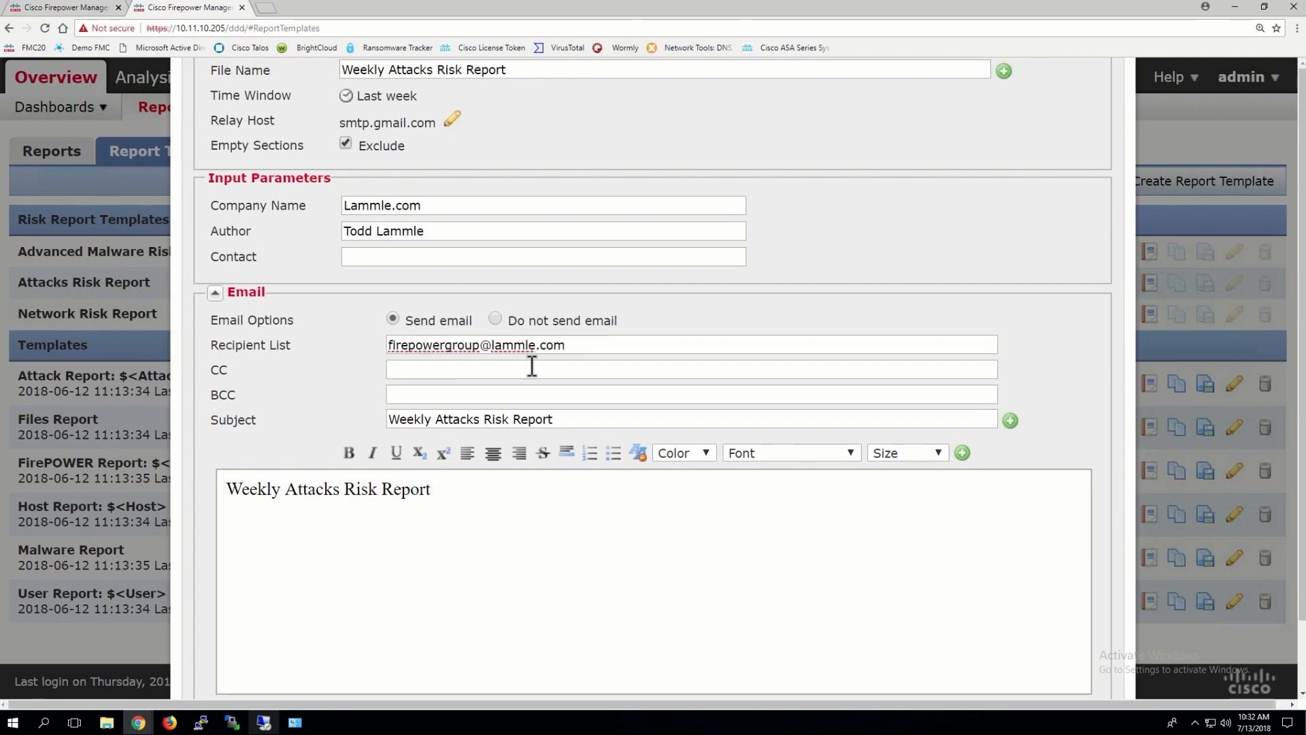
pyautogui.scroll(-2, 532, 366)
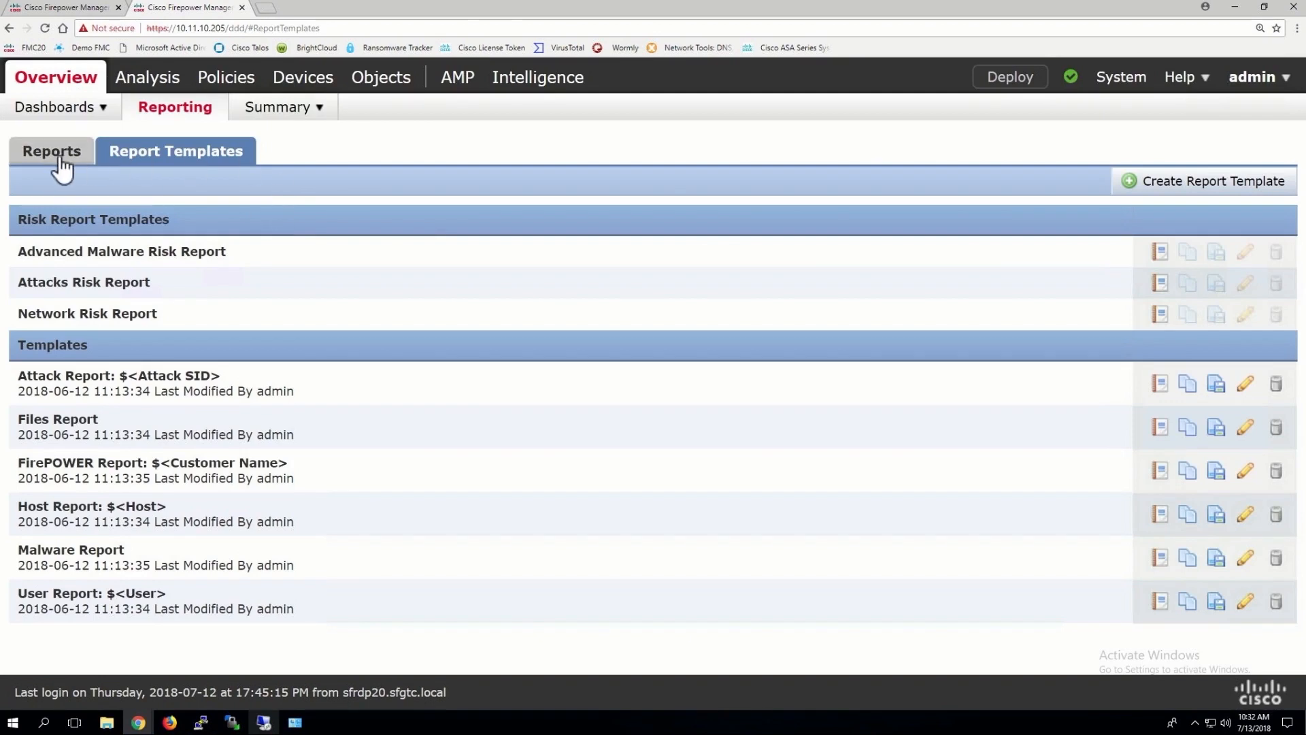
# View the generated Weekly Attacks Risk Report from the Reports list, then close its tab
pyautogui.click(58, 163)
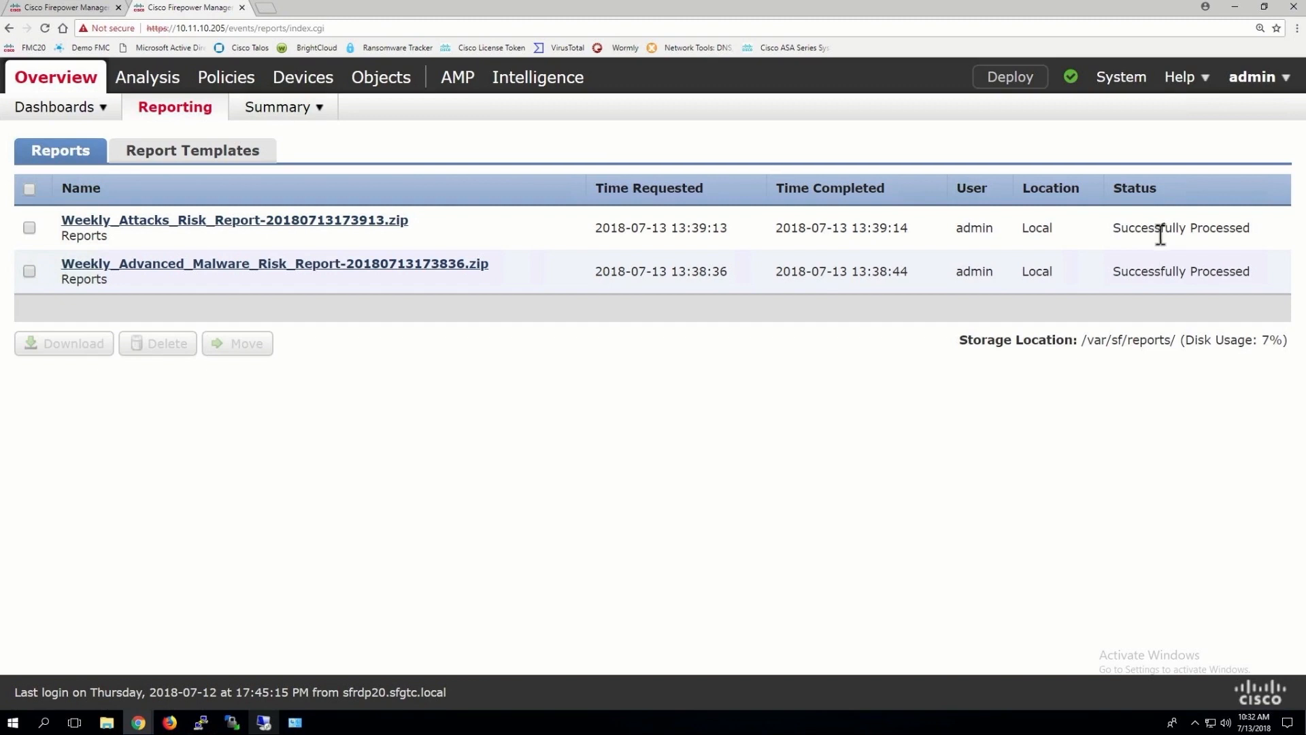
pyautogui.click(212, 221)
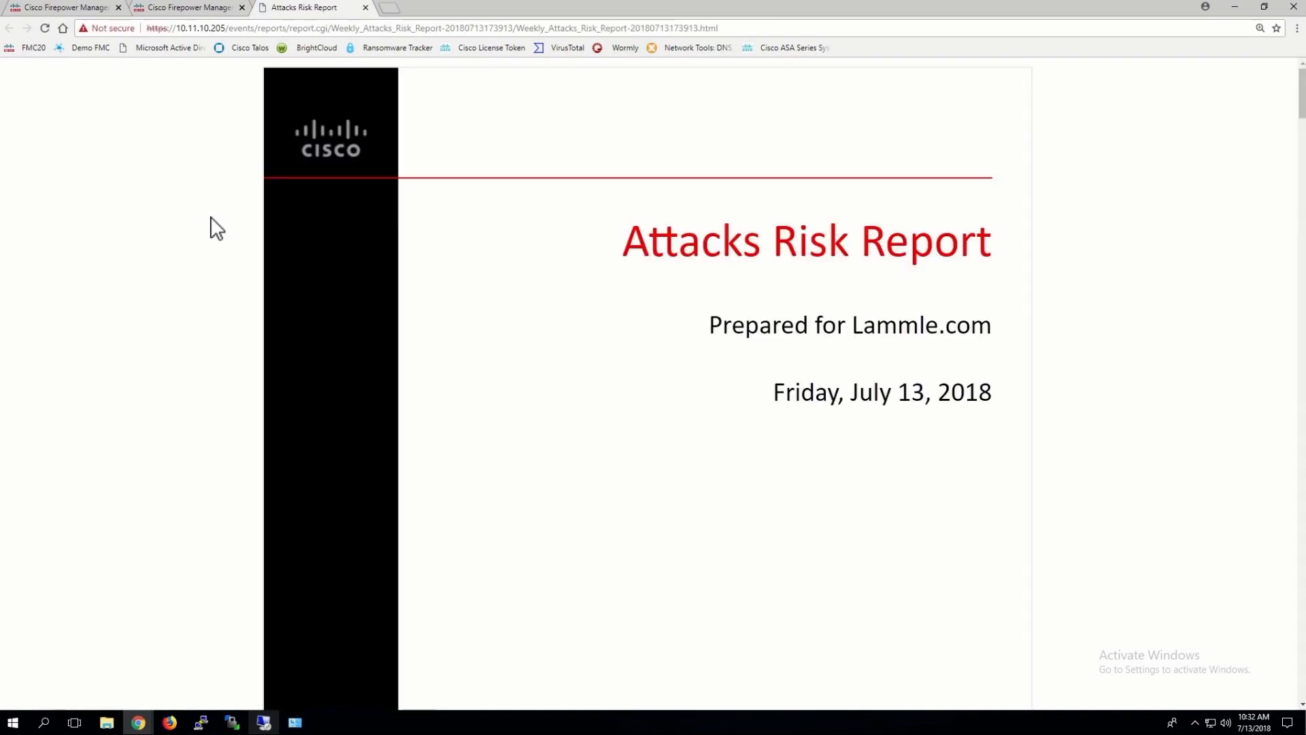
pyautogui.scroll(-10, 659, 385)
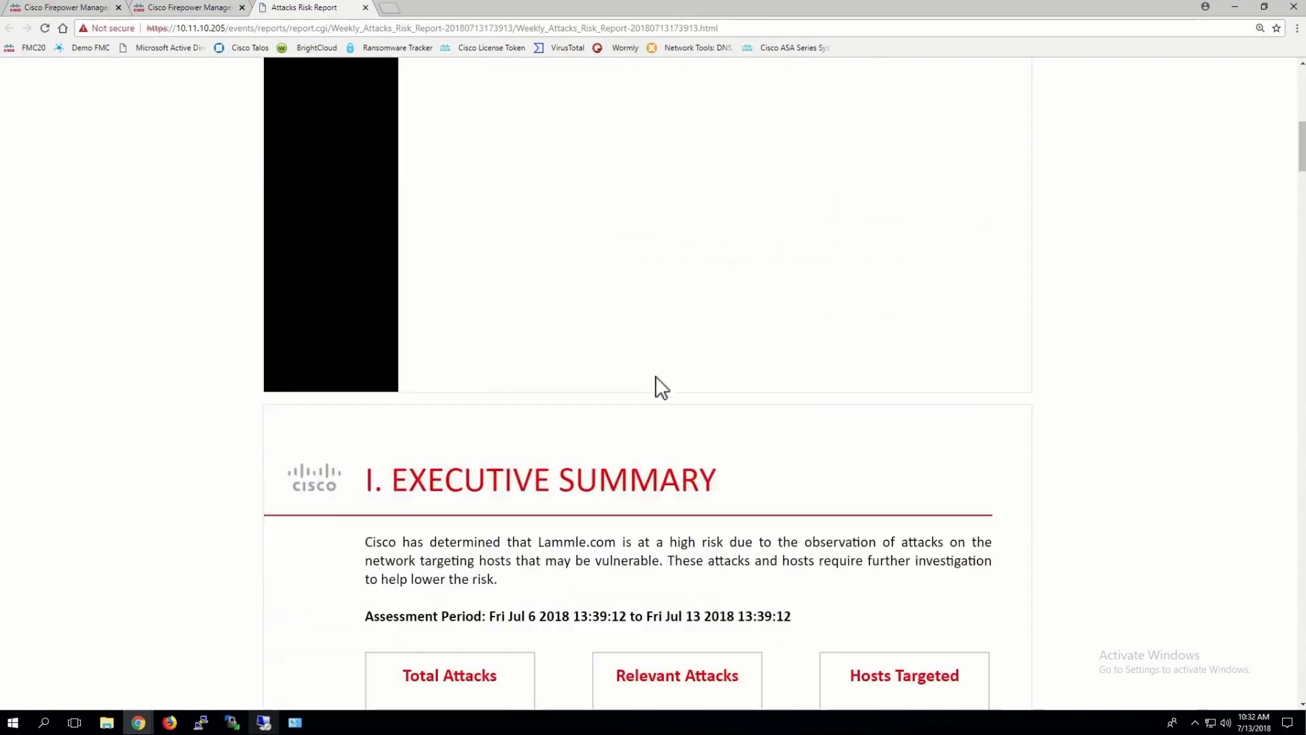
pyautogui.scroll(-5, 660, 387)
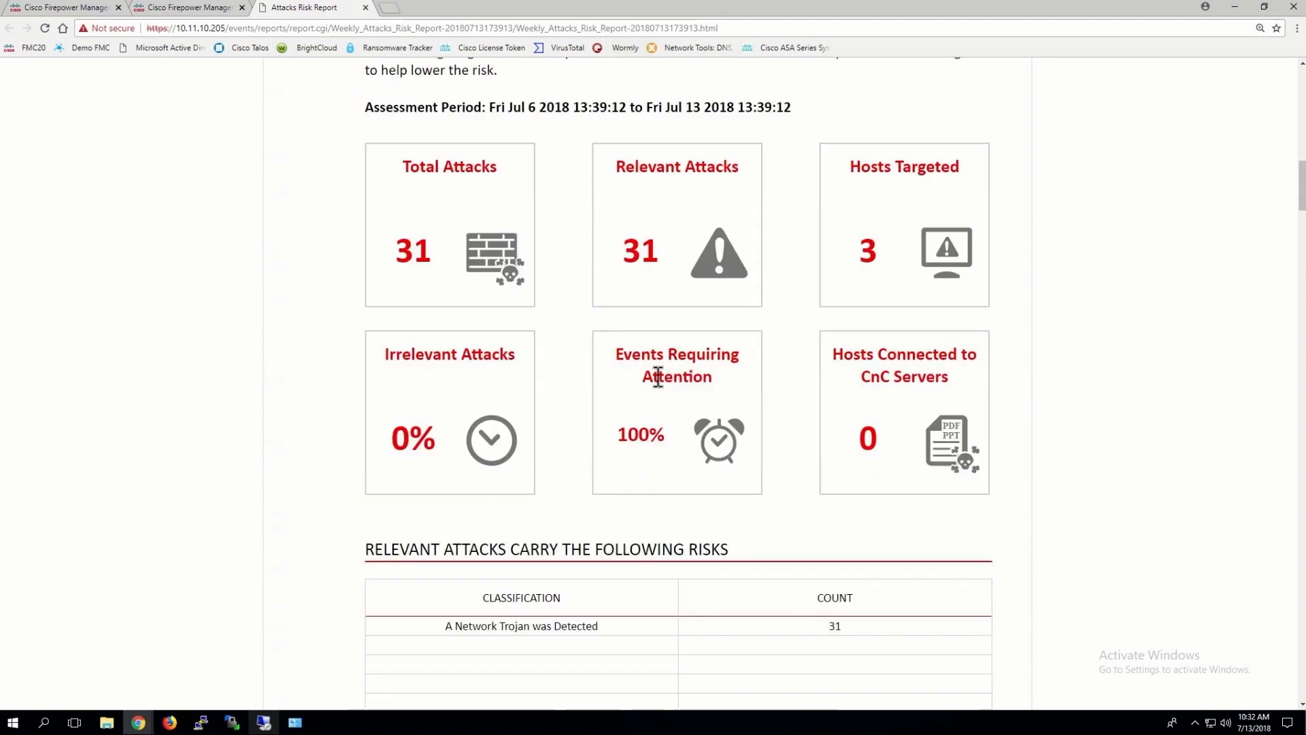
pyautogui.scroll(15, 658, 379)
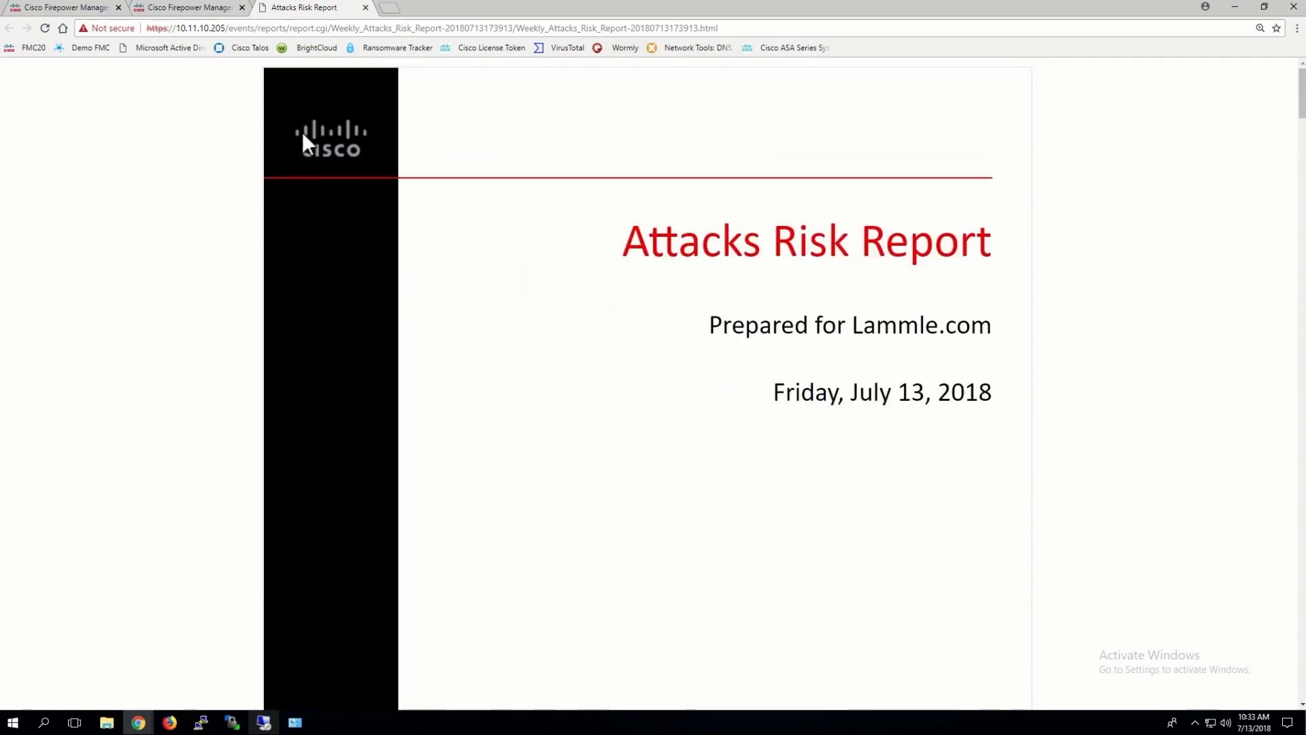
pyautogui.click(365, 7)
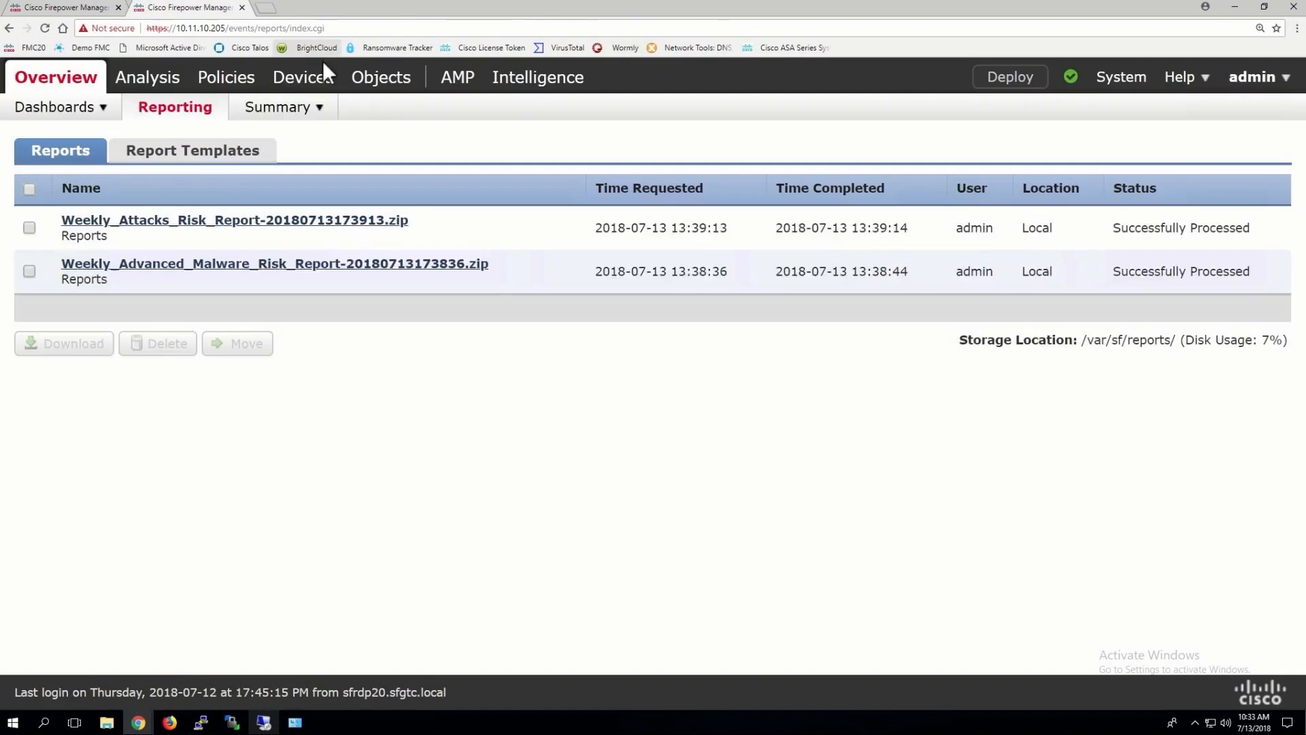
# Create a report template from the Network dashboard showing the last 1 week
pyautogui.click(169, 158)
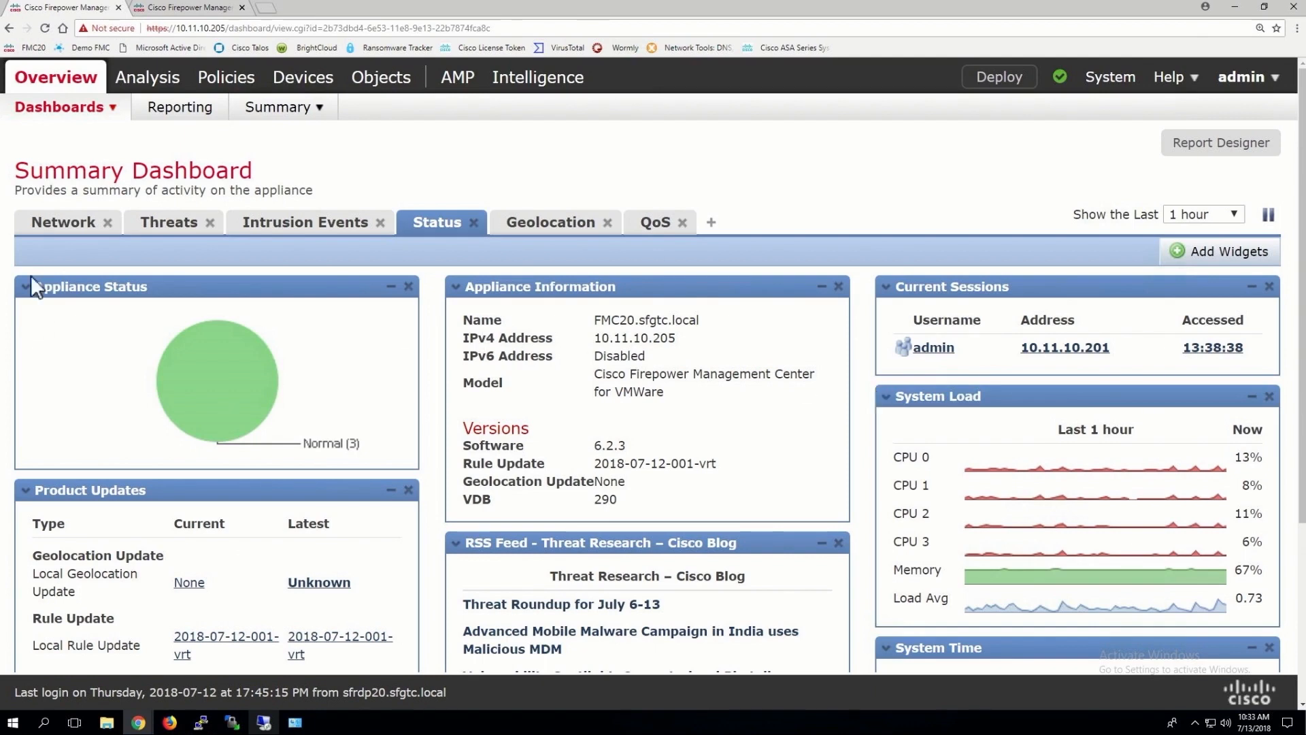
pyautogui.click(58, 232)
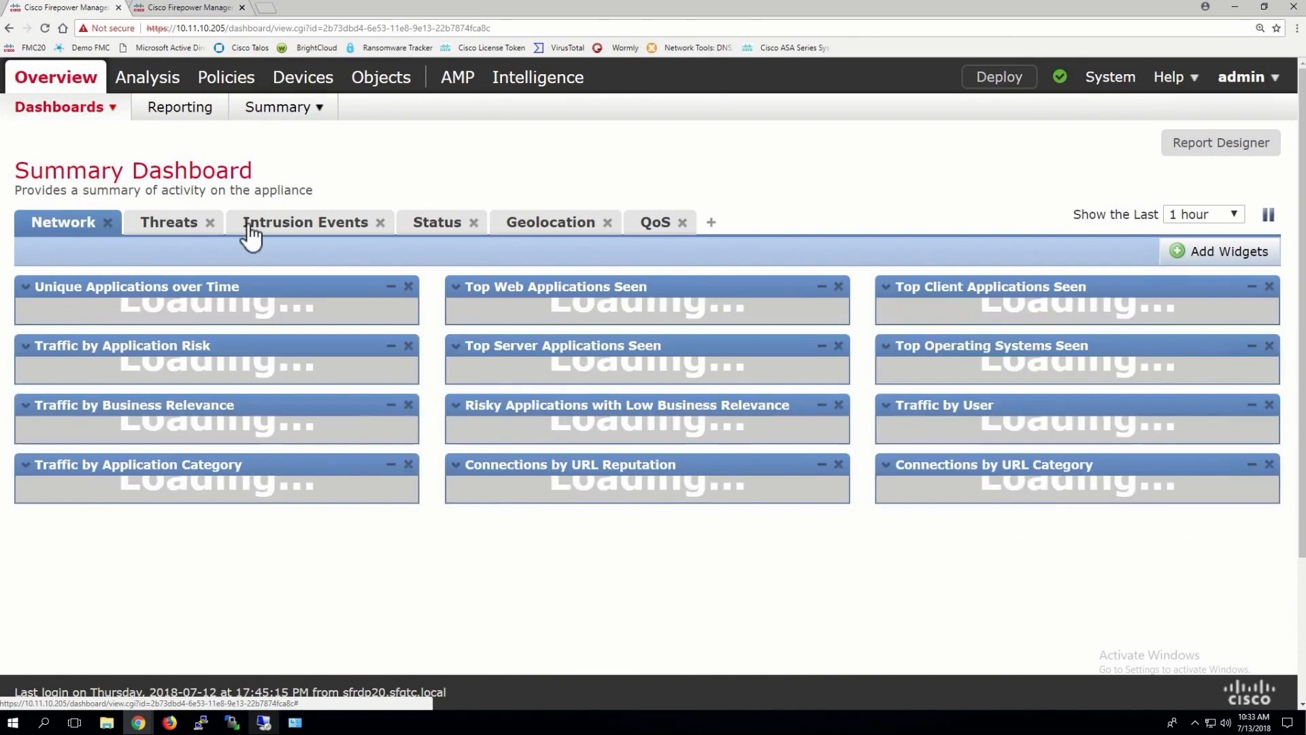
pyautogui.click(1195, 217)
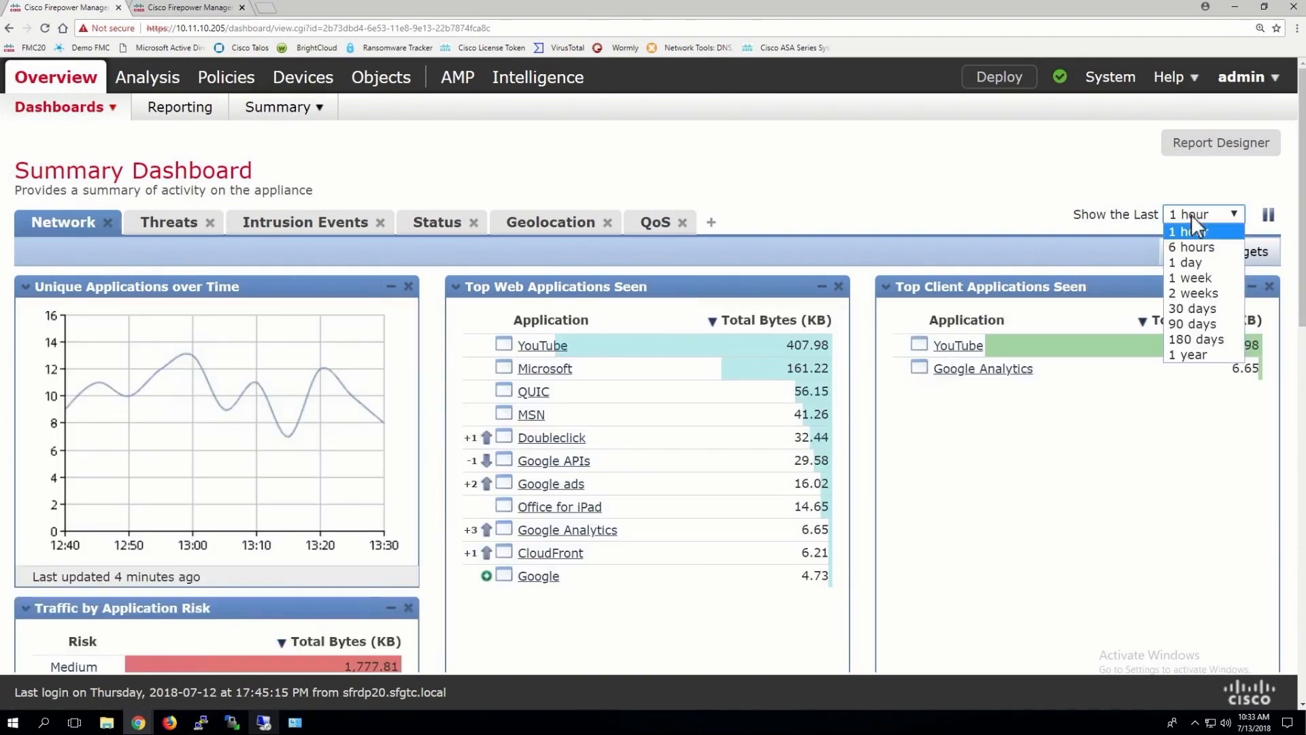
pyautogui.click(1192, 280)
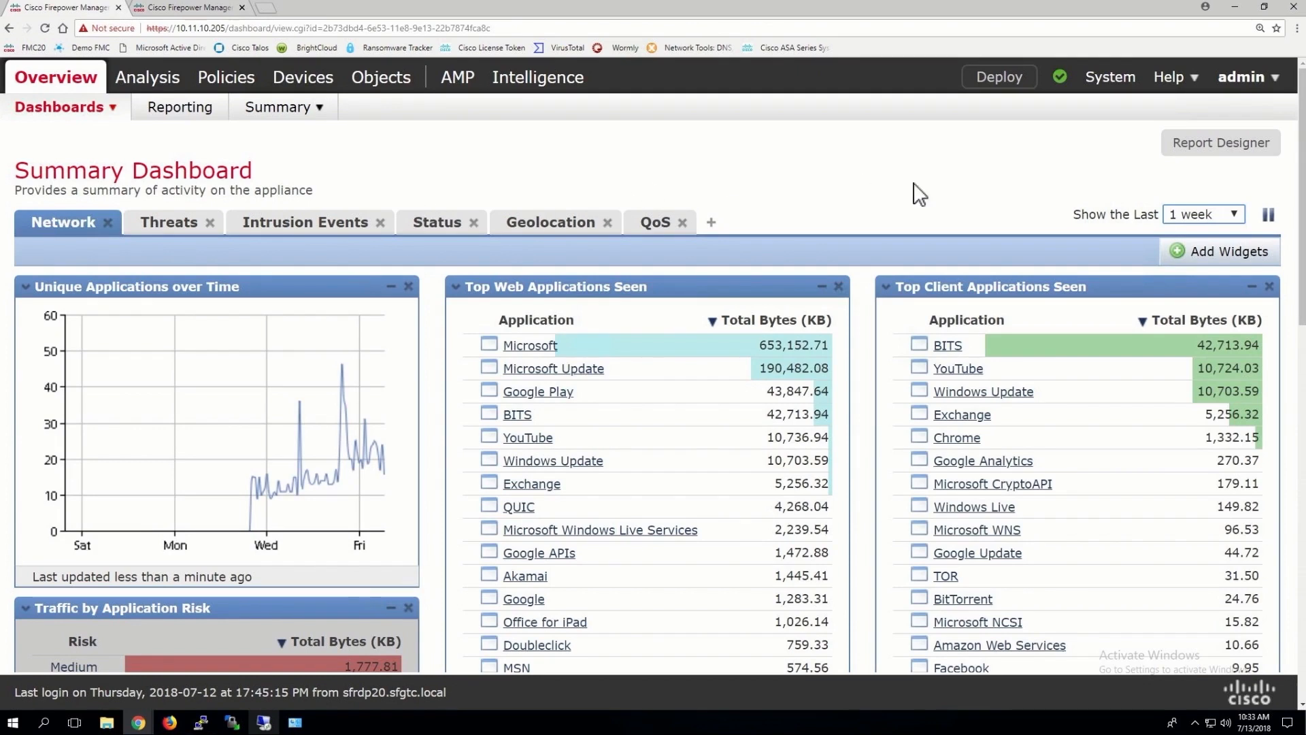
pyautogui.click(1215, 153)
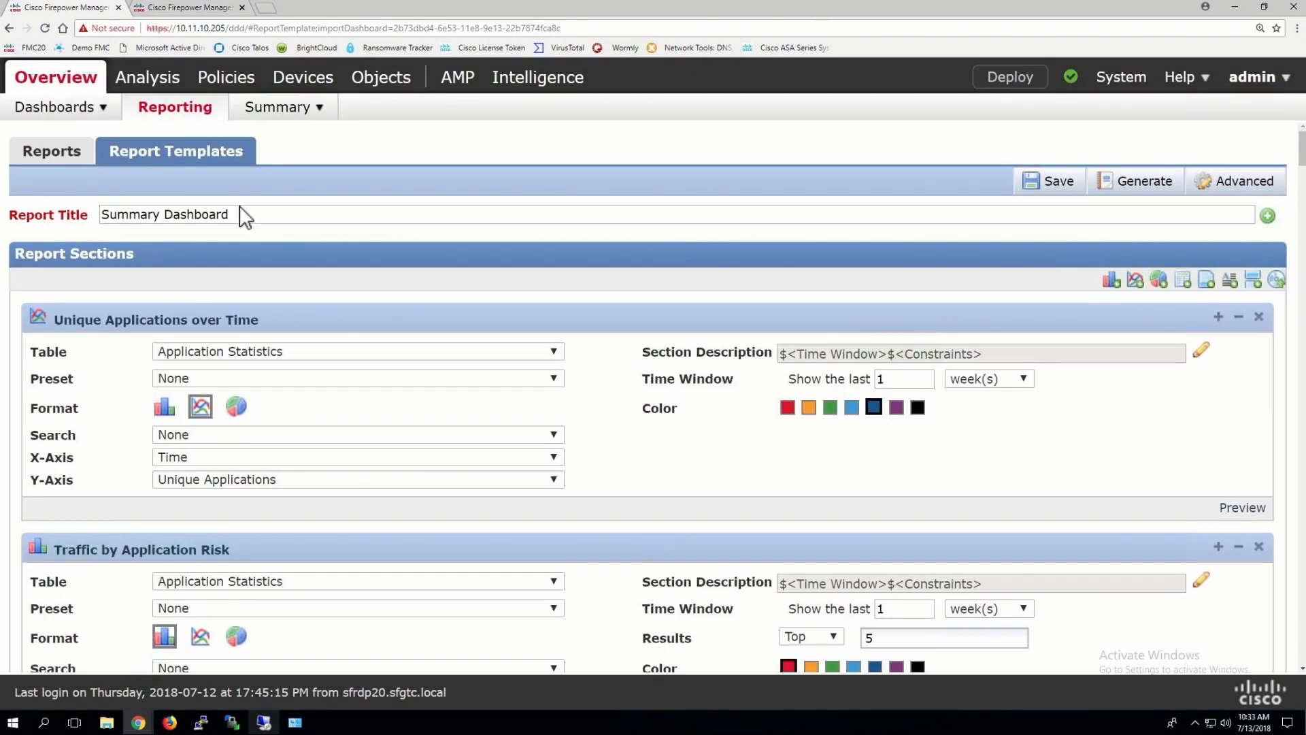
# Retitle the template 'Weekly Network Report', fix the typo, and copy the title
pyautogui.click(189, 14)
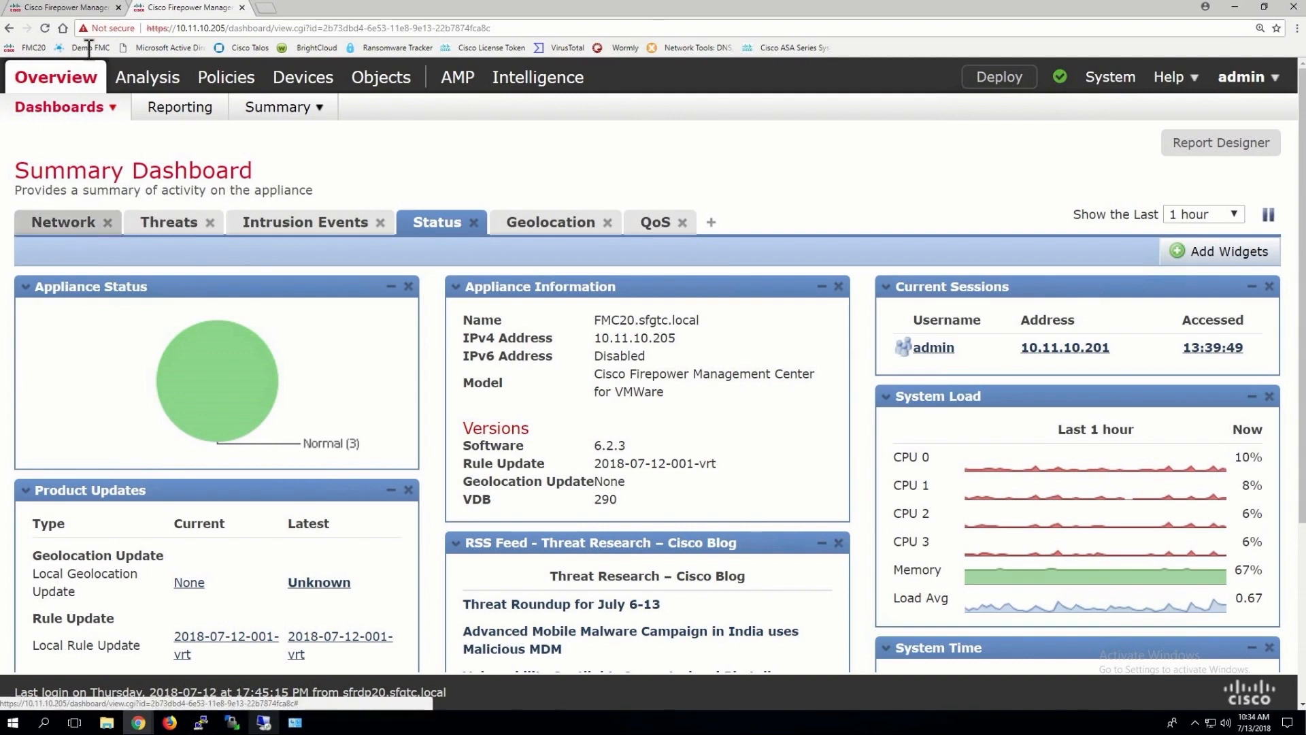
pyautogui.click(75, 10)
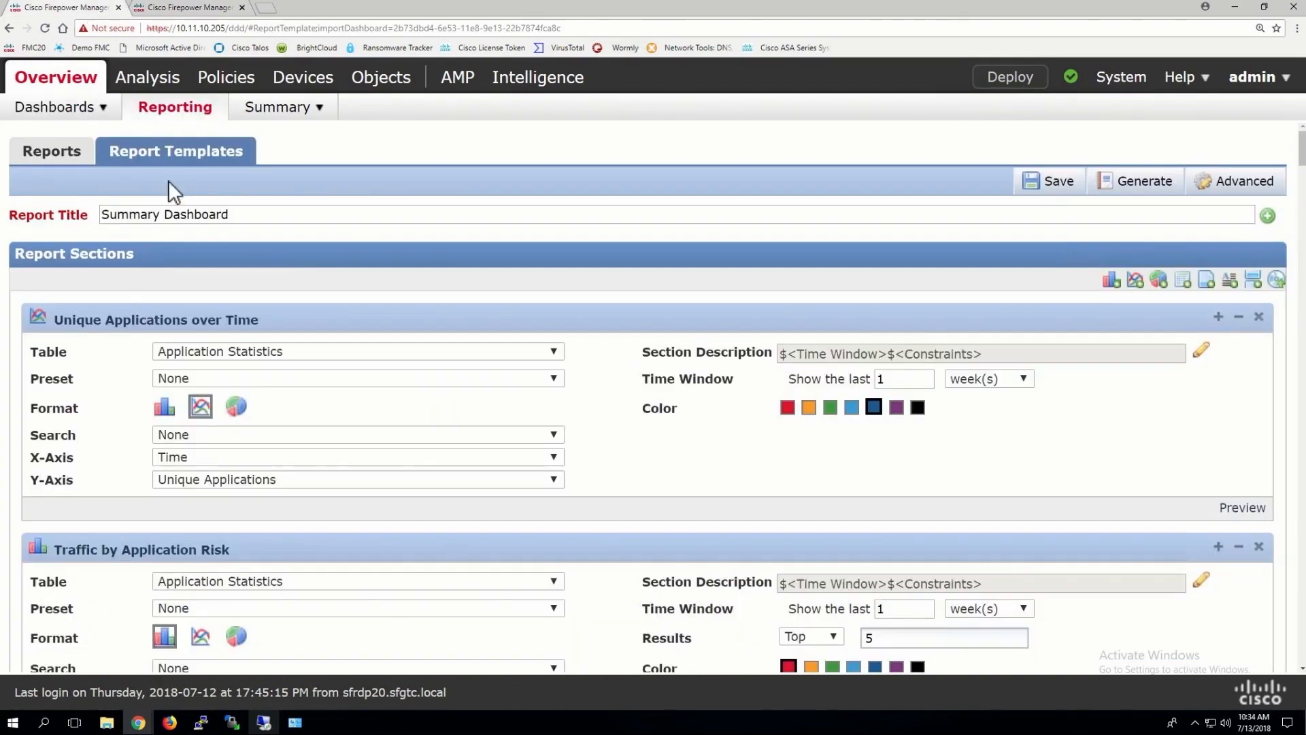
pyautogui.moveTo(232, 214); pyautogui.dragTo(94, 222)
pyautogui.write('Weeekl')
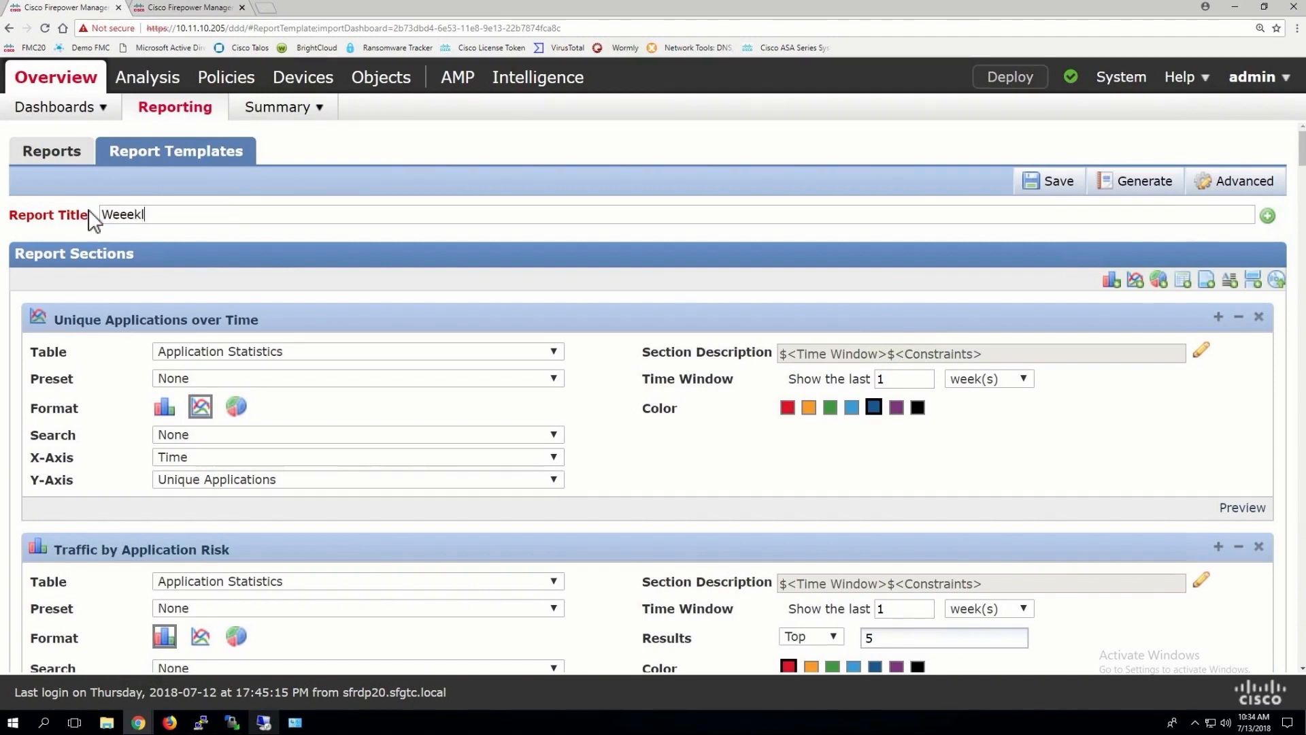
pyautogui.write('y Netvork Report')
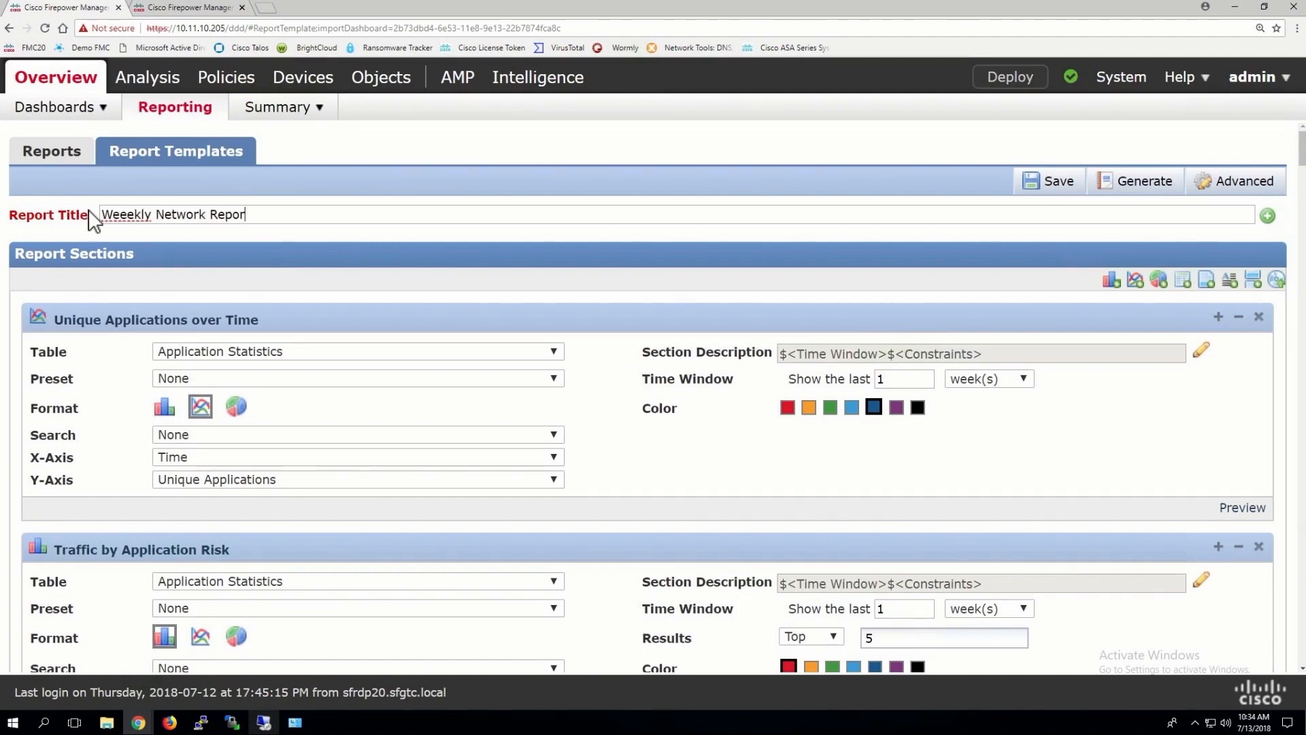
pyautogui.click(129, 214)
pyautogui.press('BackSpace')
pyautogui.moveTo(249, 214); pyautogui.dragTo(118, 215)
pyautogui.rightClick(118, 215)
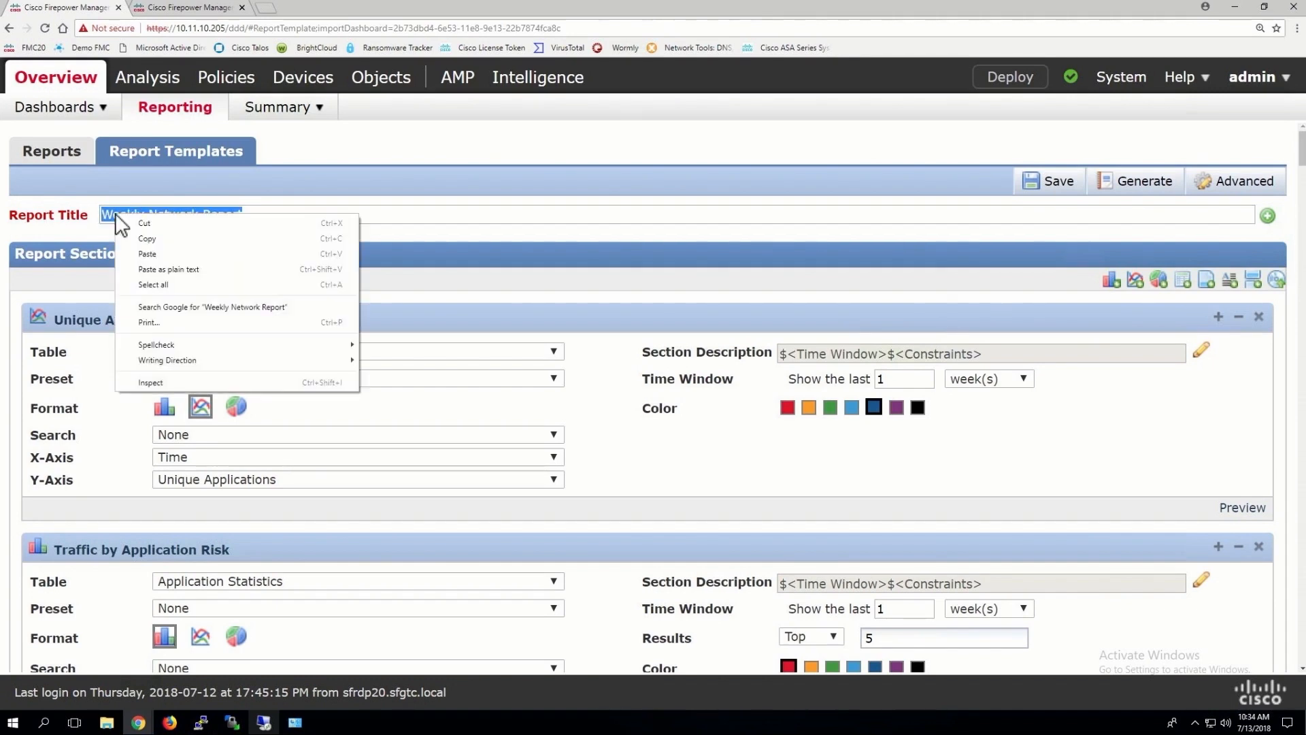
pyautogui.click(154, 240)
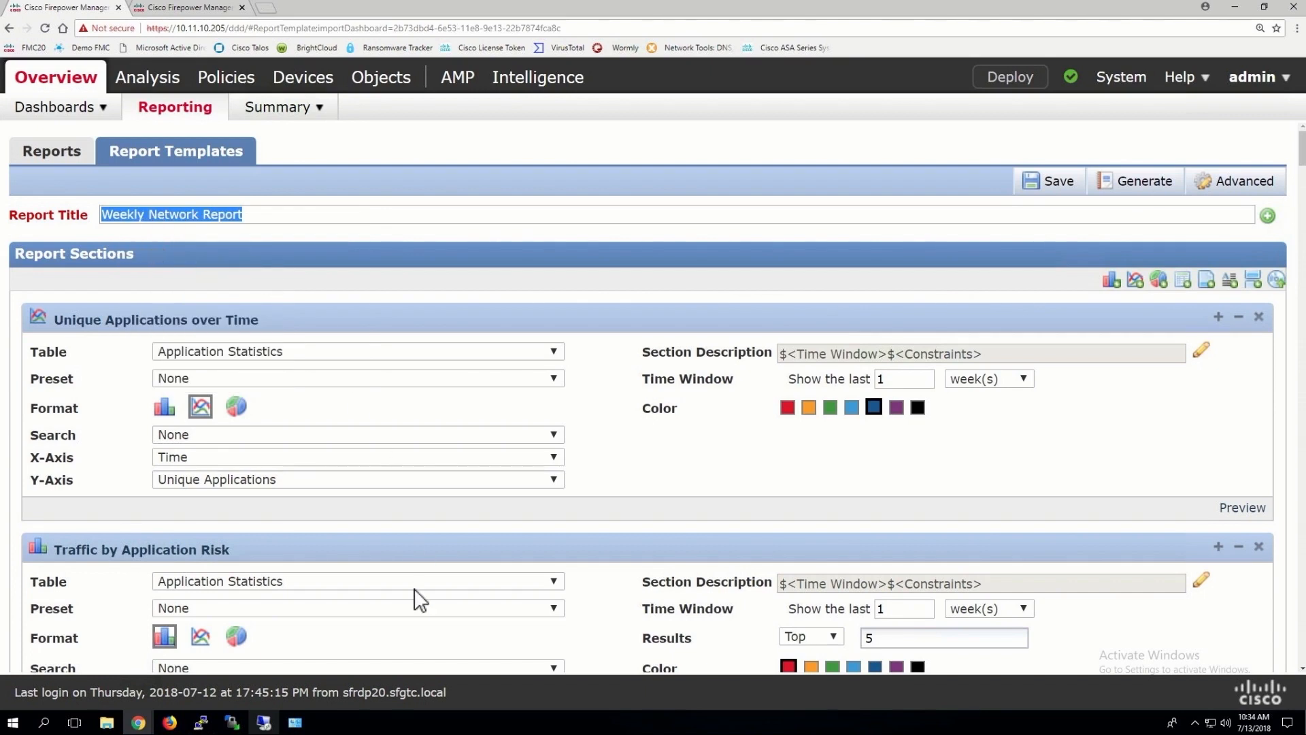
# Make the Top Web Applications Seen section orange
pyautogui.scroll(-13, 417, 598)
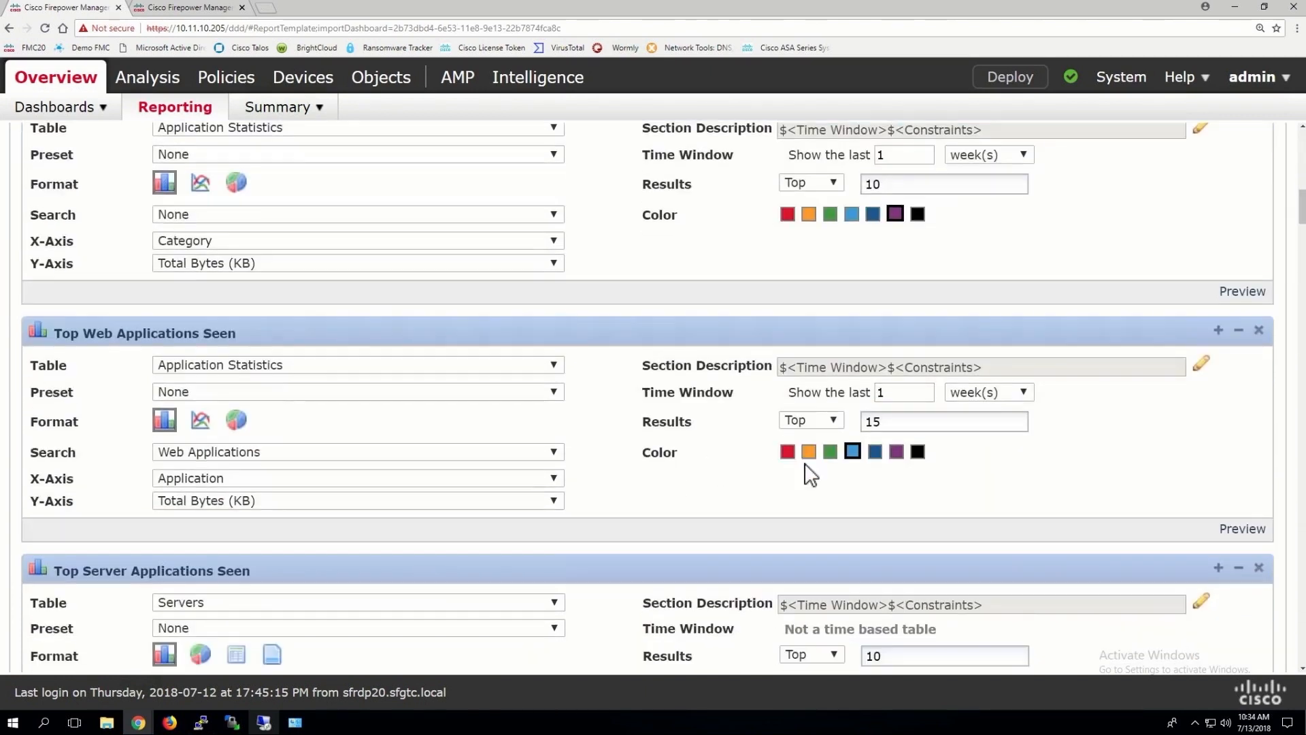
pyautogui.click(808, 451)
pyautogui.scroll(15, 807, 218)
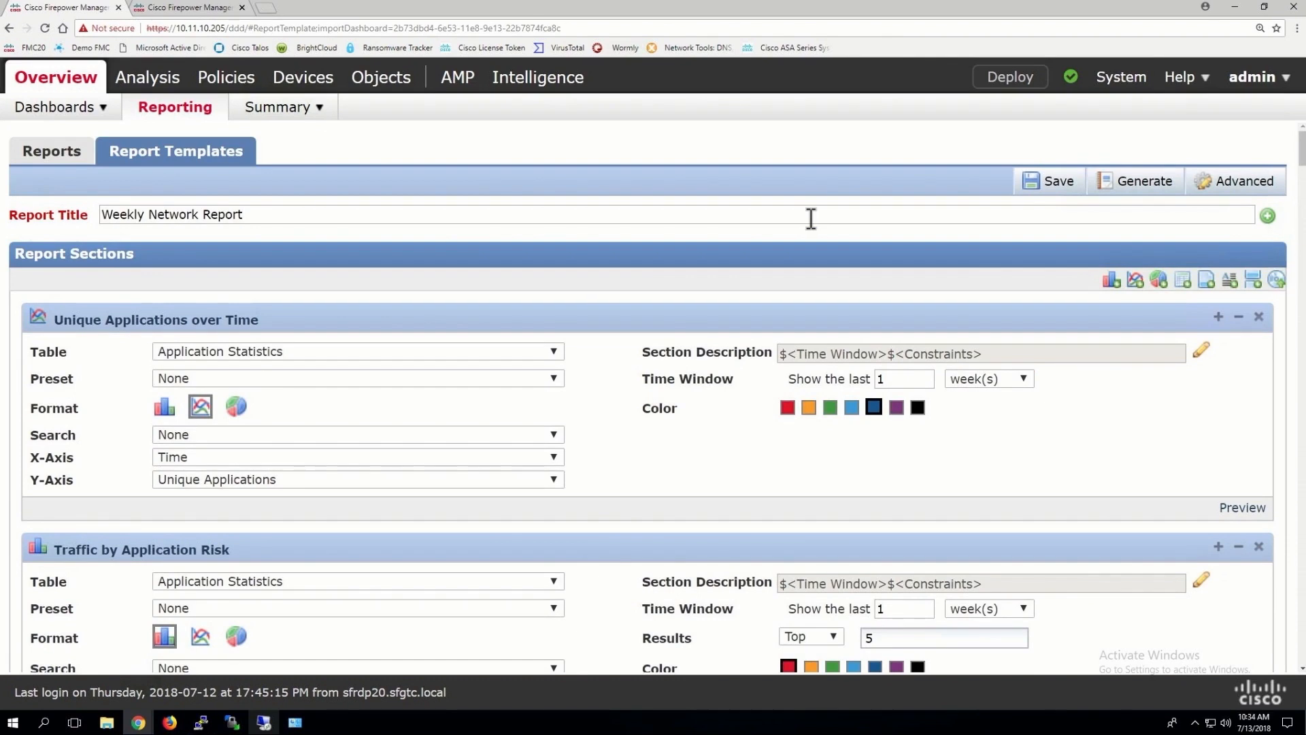
# Add a cover page, table of contents and the Cisco logo in the advanced settings
pyautogui.click(1239, 182)
pyautogui.scroll(-1, 467, 181)
pyautogui.scroll(1, 474, 182)
pyautogui.click(525, 145)
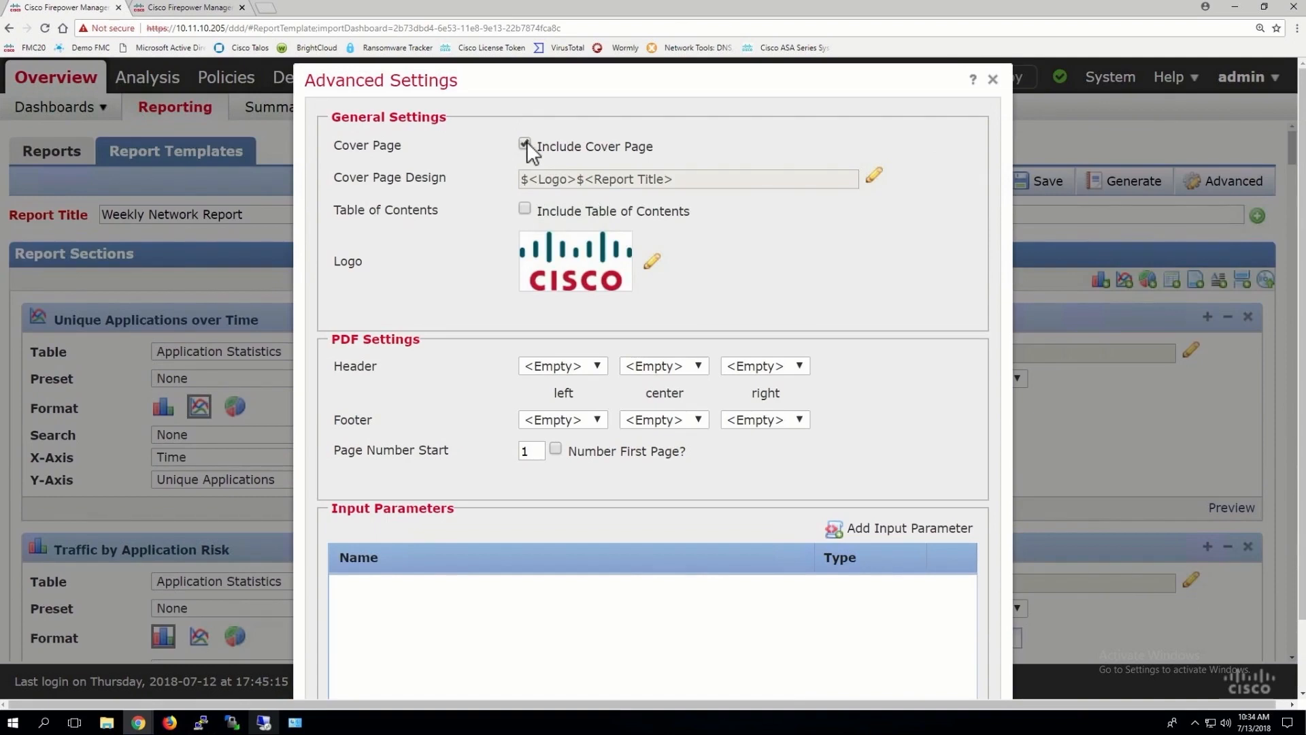
pyautogui.click(525, 208)
pyautogui.click(652, 259)
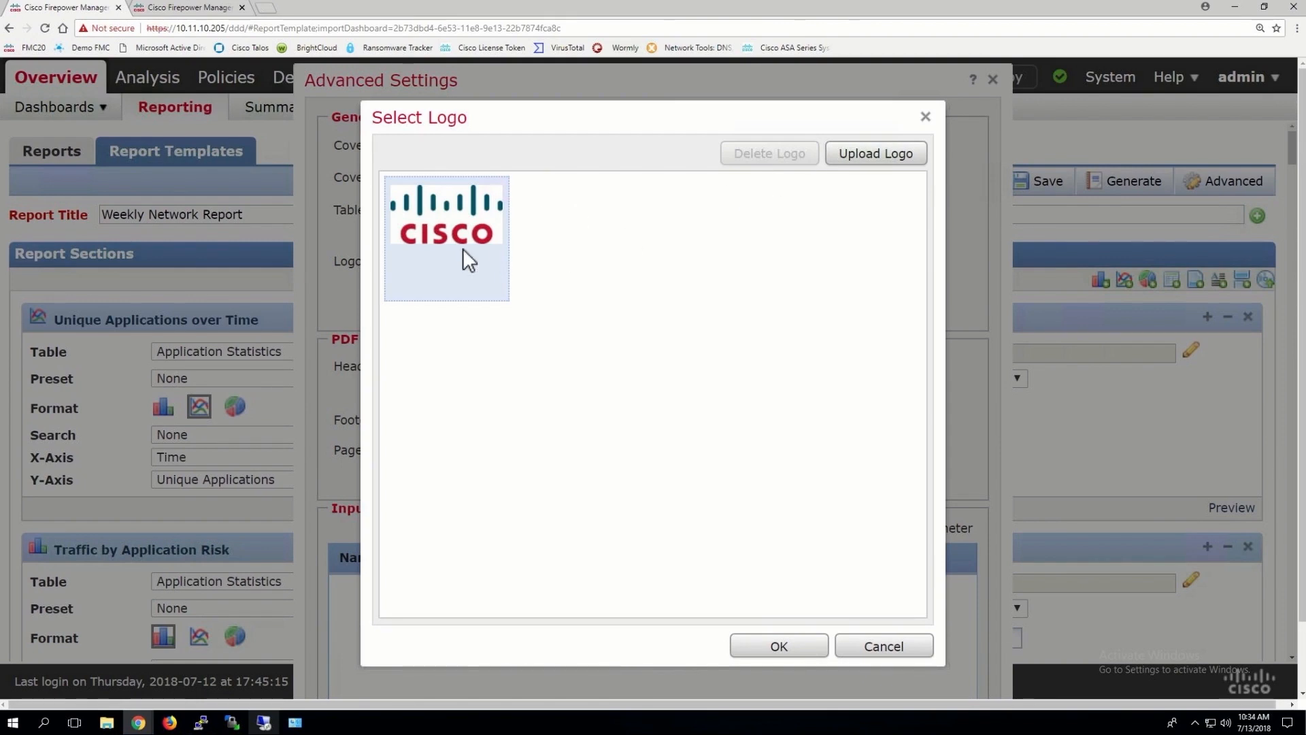
pyautogui.click(781, 646)
pyautogui.scroll(-1, 592, 154)
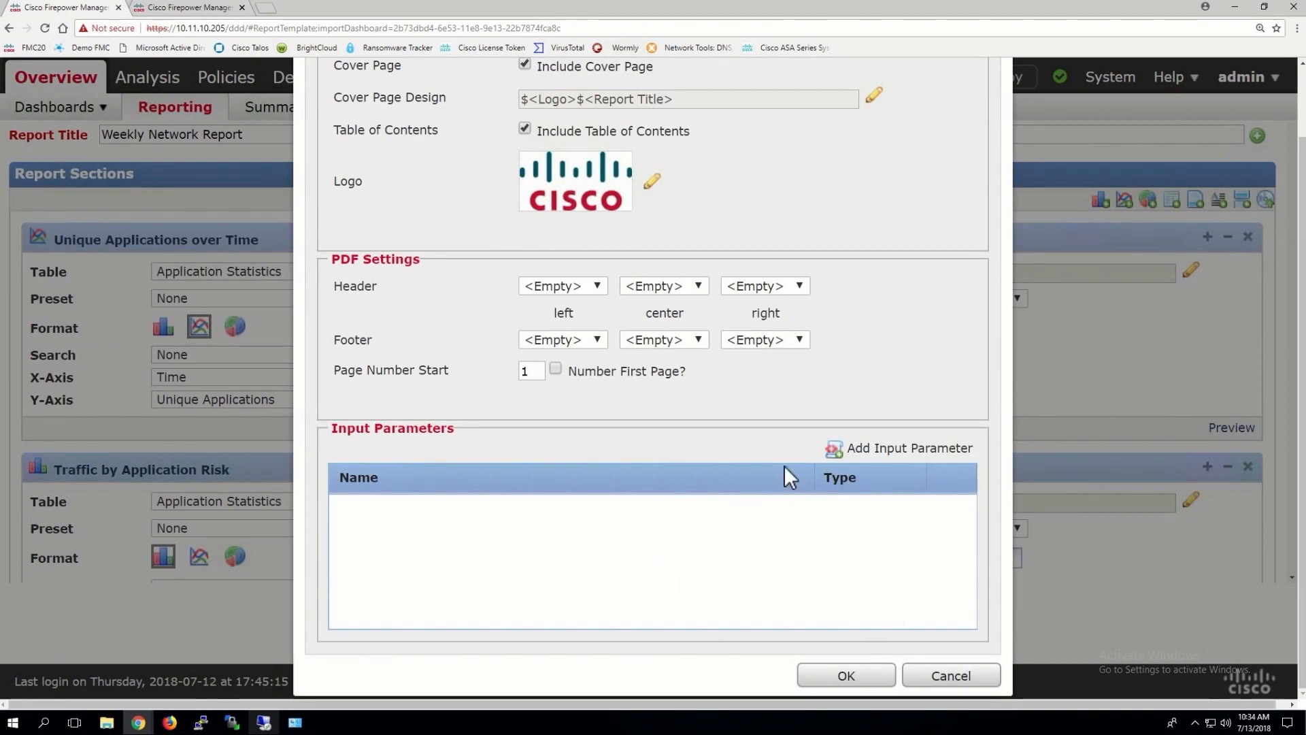
pyautogui.click(838, 673)
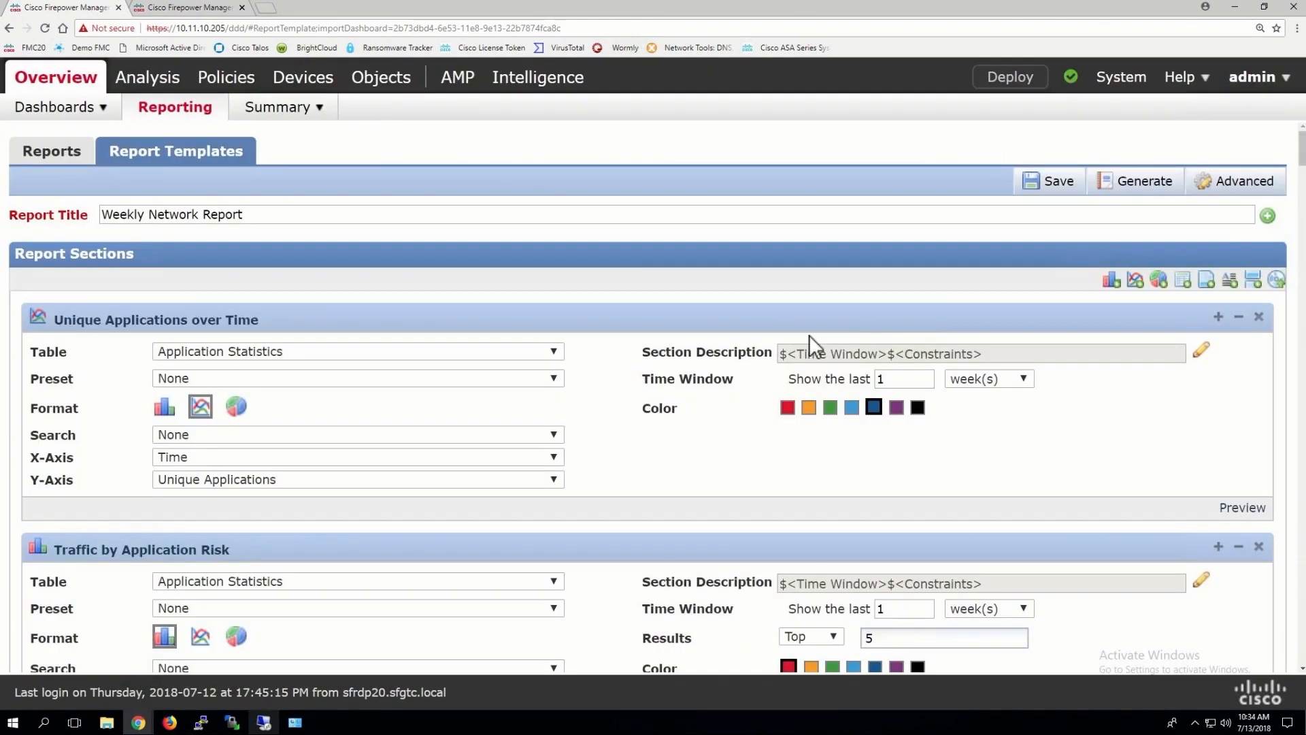
# Enable email delivery and paste 'Weekly Network Report' into the subject and message
pyautogui.click(1140, 192)
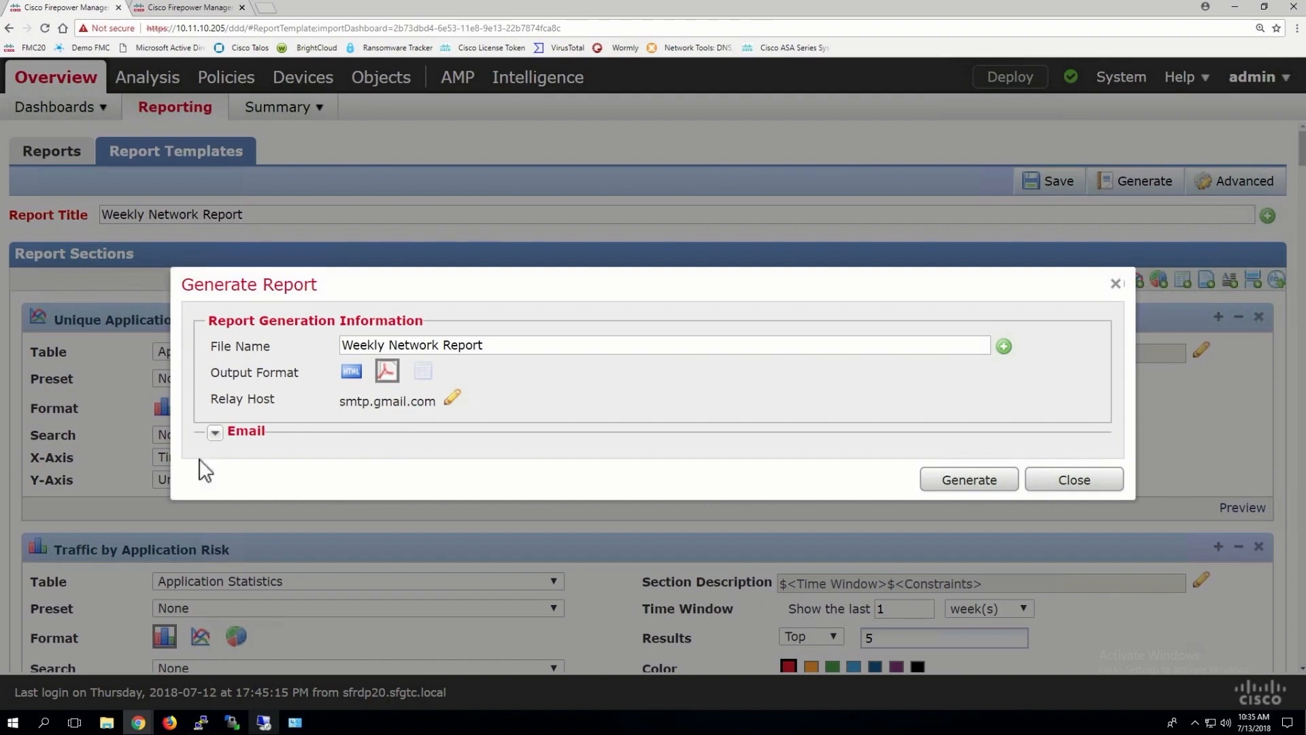
pyautogui.click(215, 433)
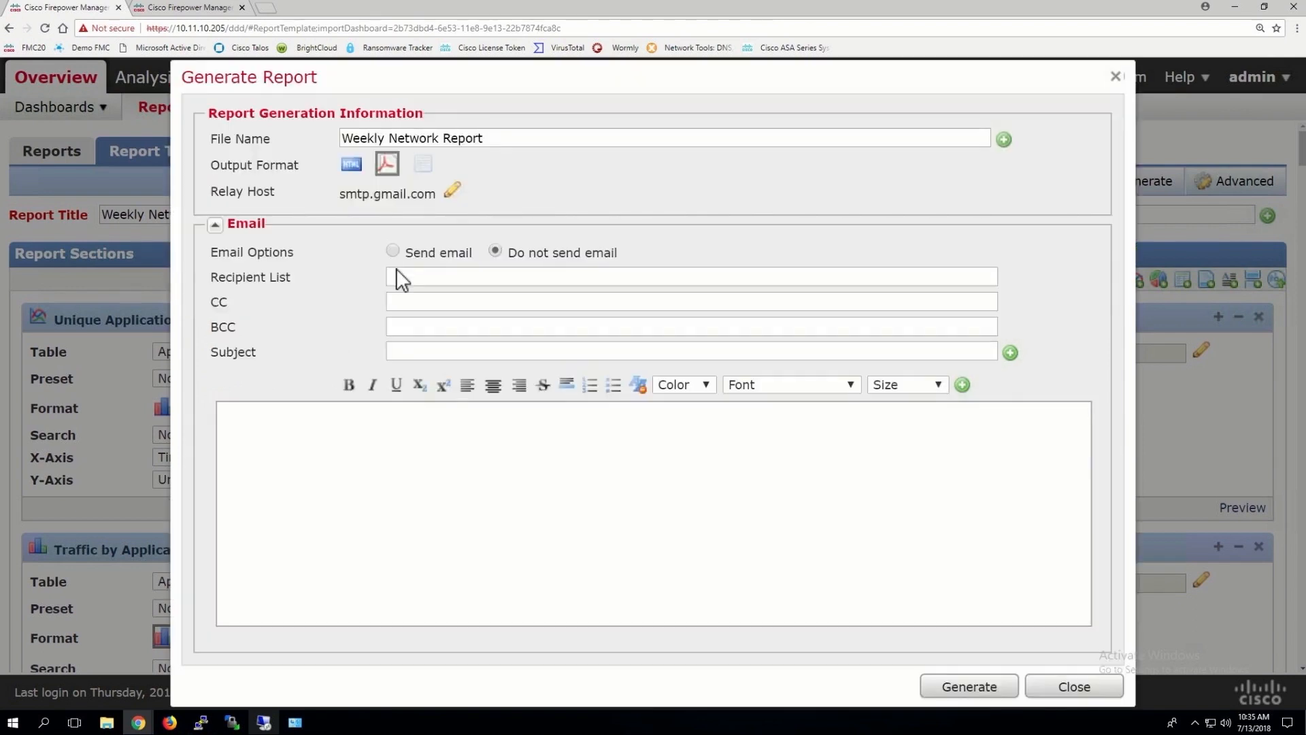
pyautogui.click(393, 251)
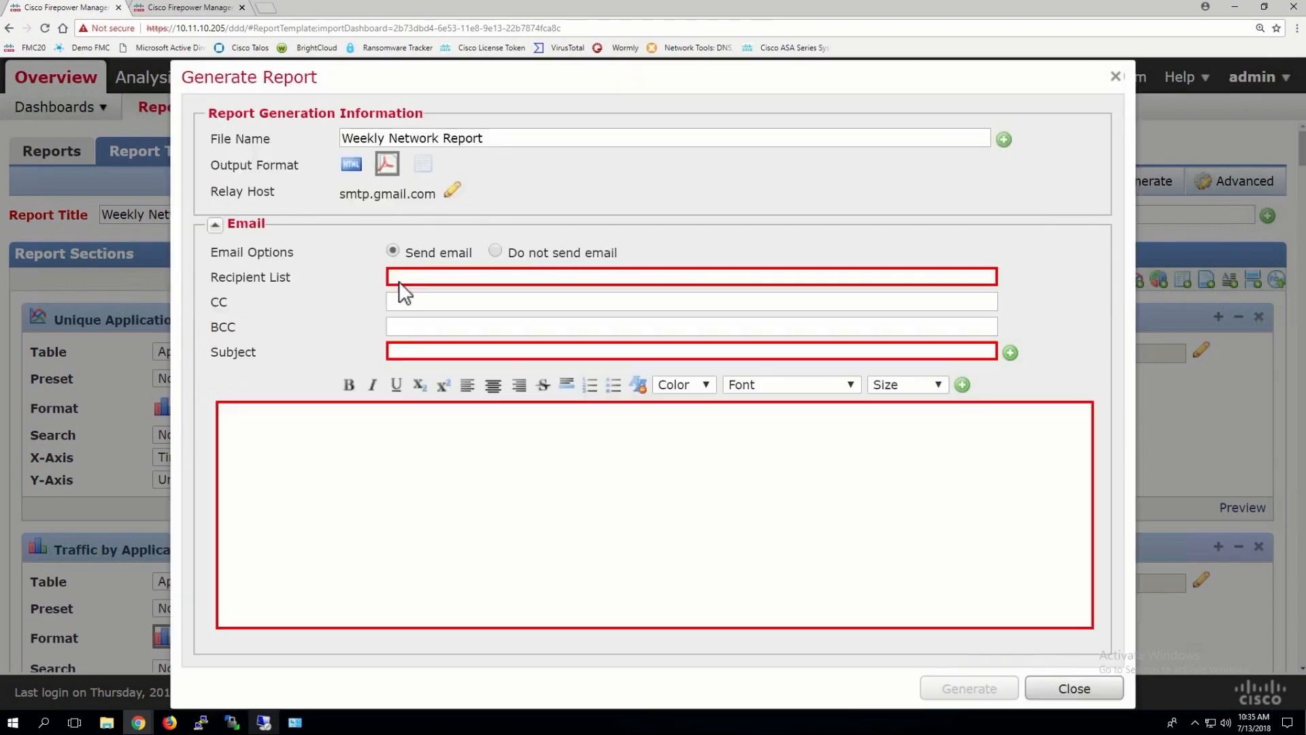
pyautogui.rightClick(404, 349)
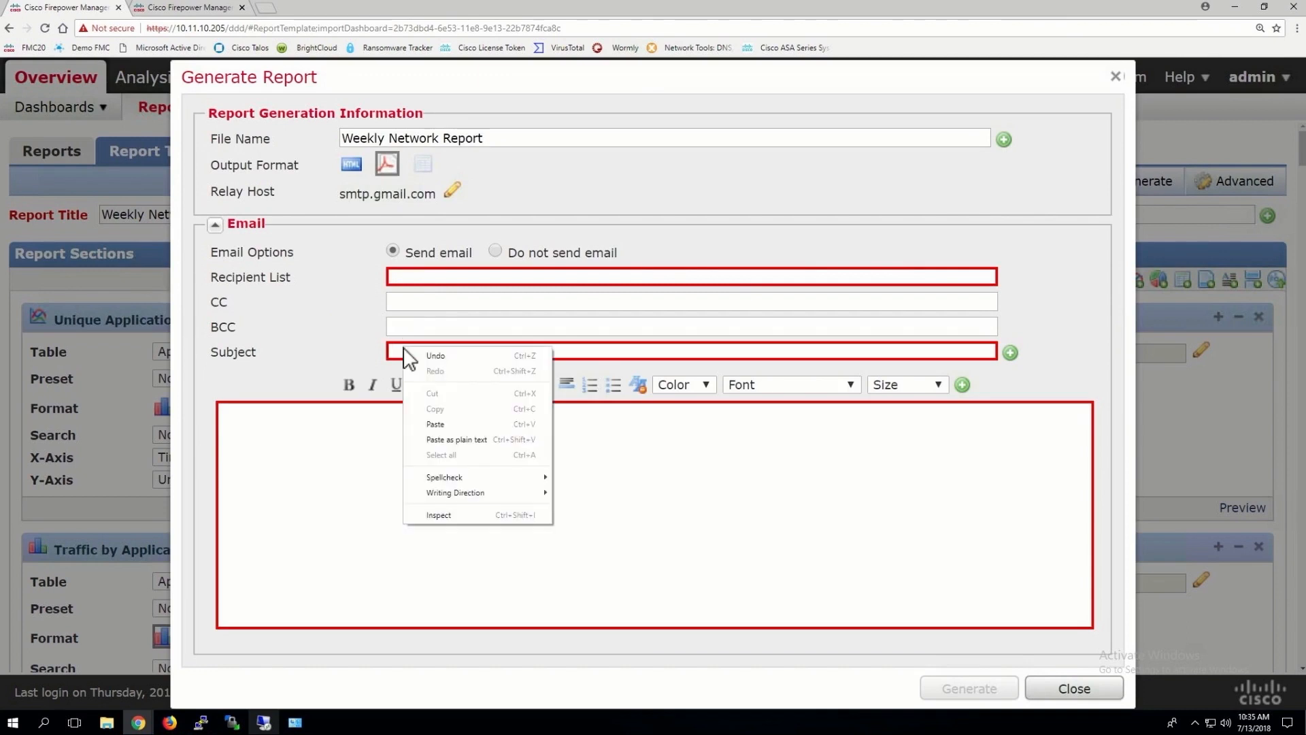
pyautogui.click(435, 425)
pyautogui.rightClick(373, 429)
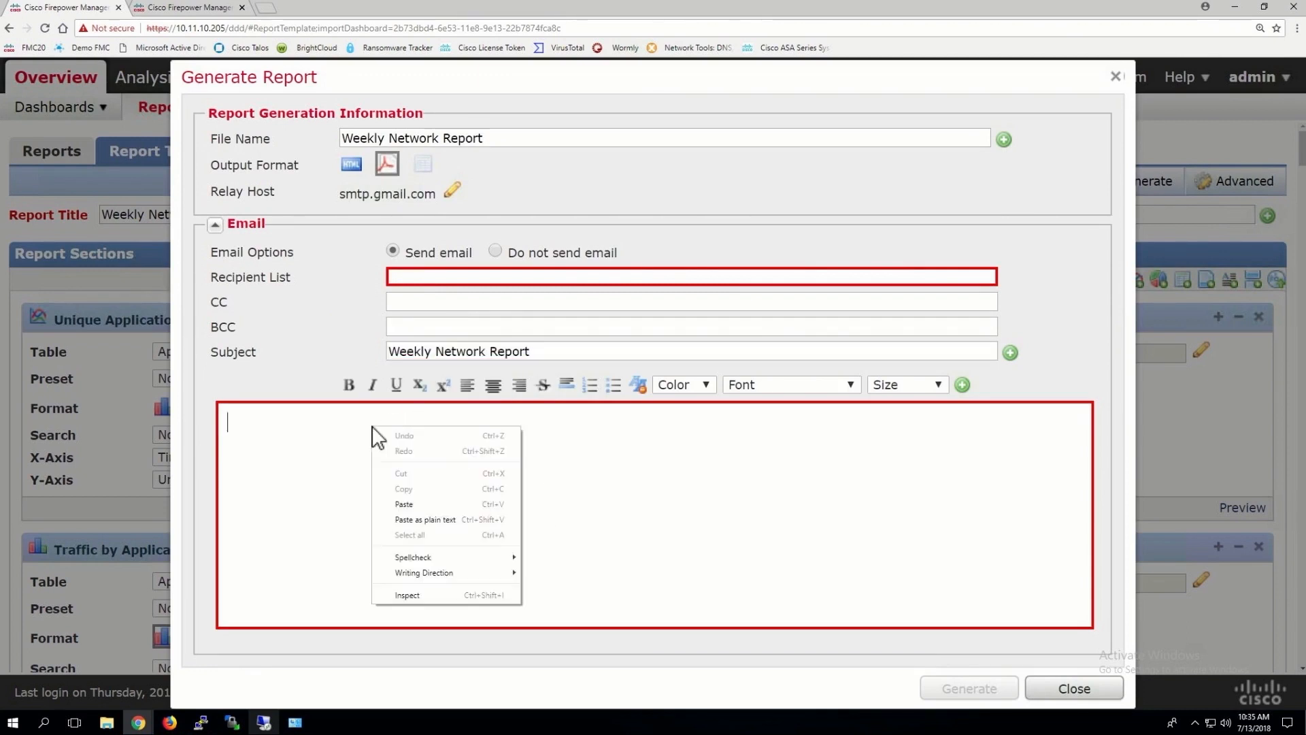
pyautogui.click(408, 504)
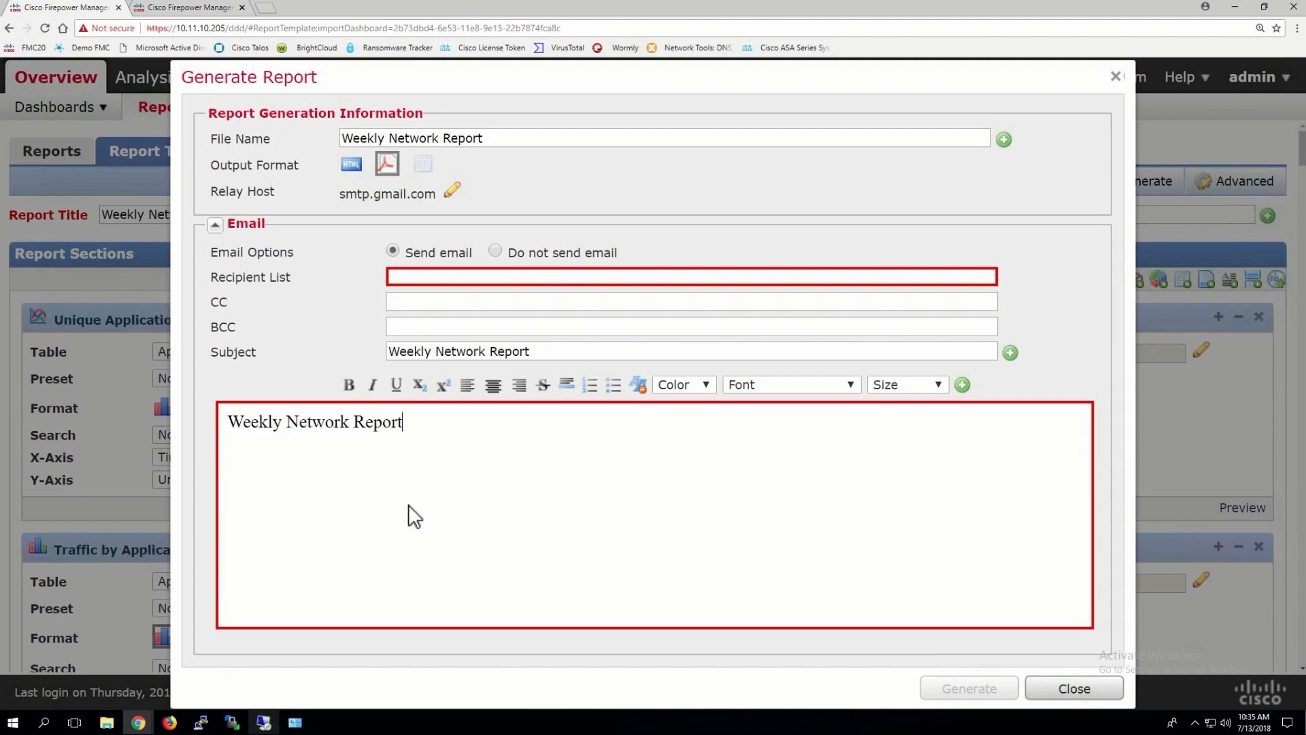
# Enter the recipient's e-mail, generate the report, and confirm saving the template
pyautogui.click(422, 275)
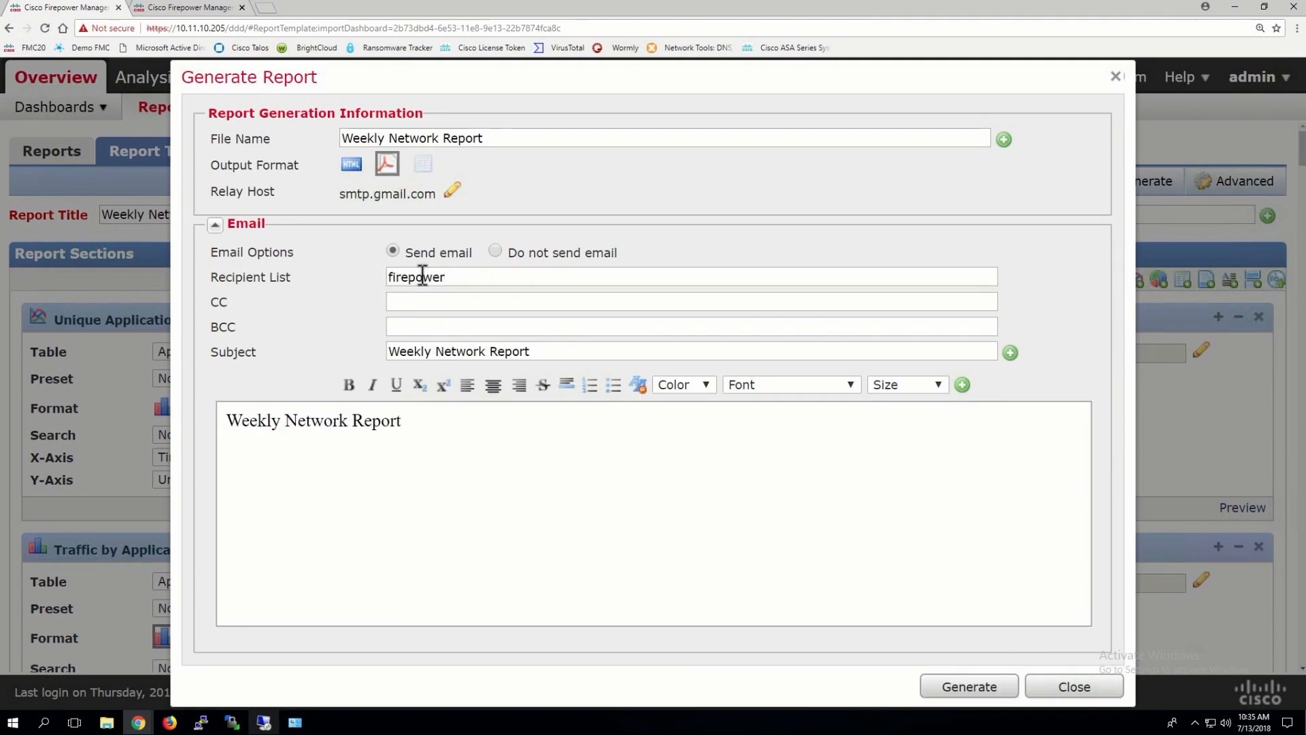
pyautogui.click(958, 689)
pyautogui.click(643, 425)
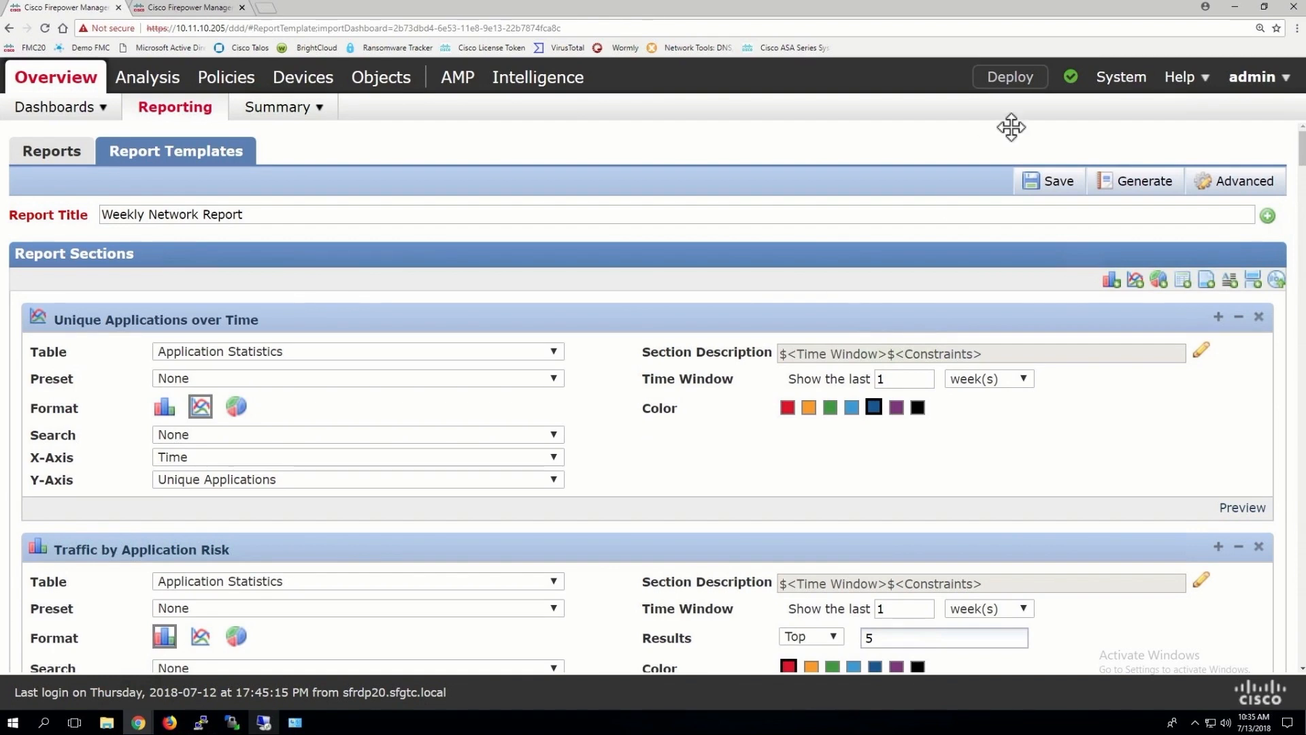
# Open System > Tools > Scheduling and add a new task, which defaults to a one-time Backup
pyautogui.moveTo(1121, 89)
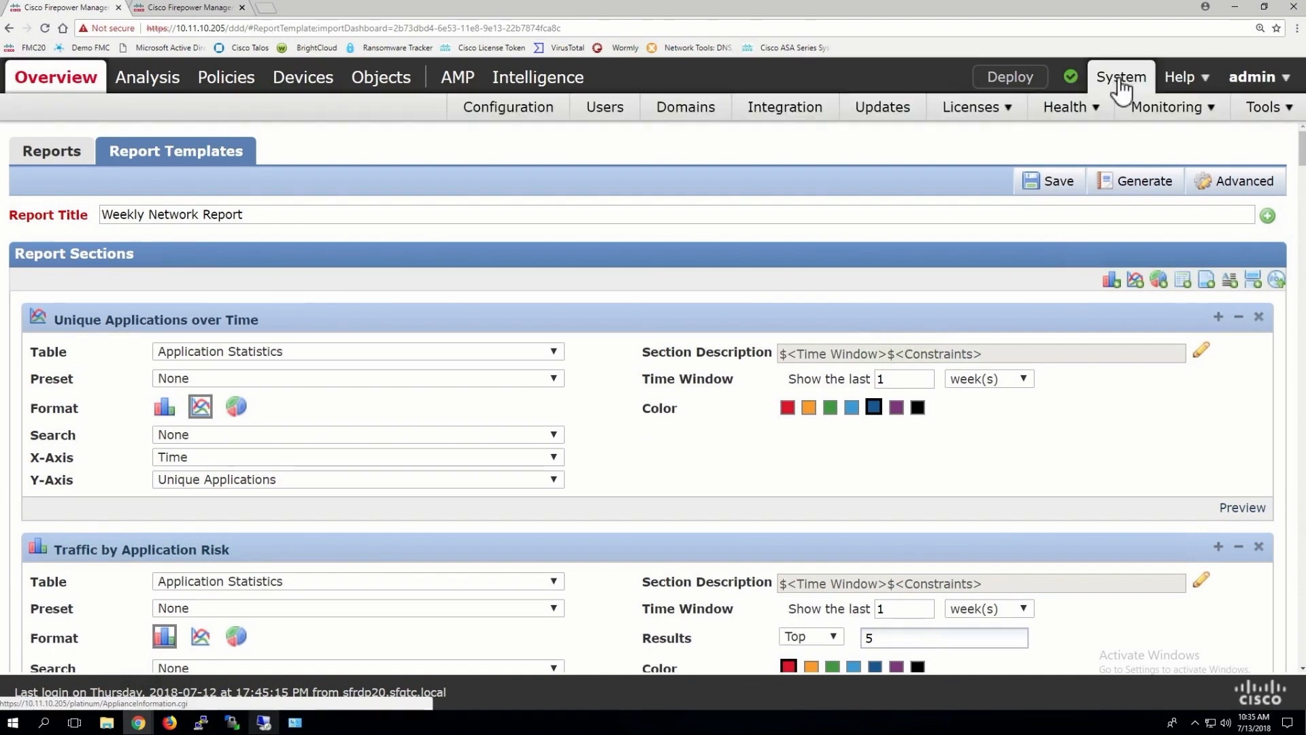
pyautogui.moveTo(1269, 112)
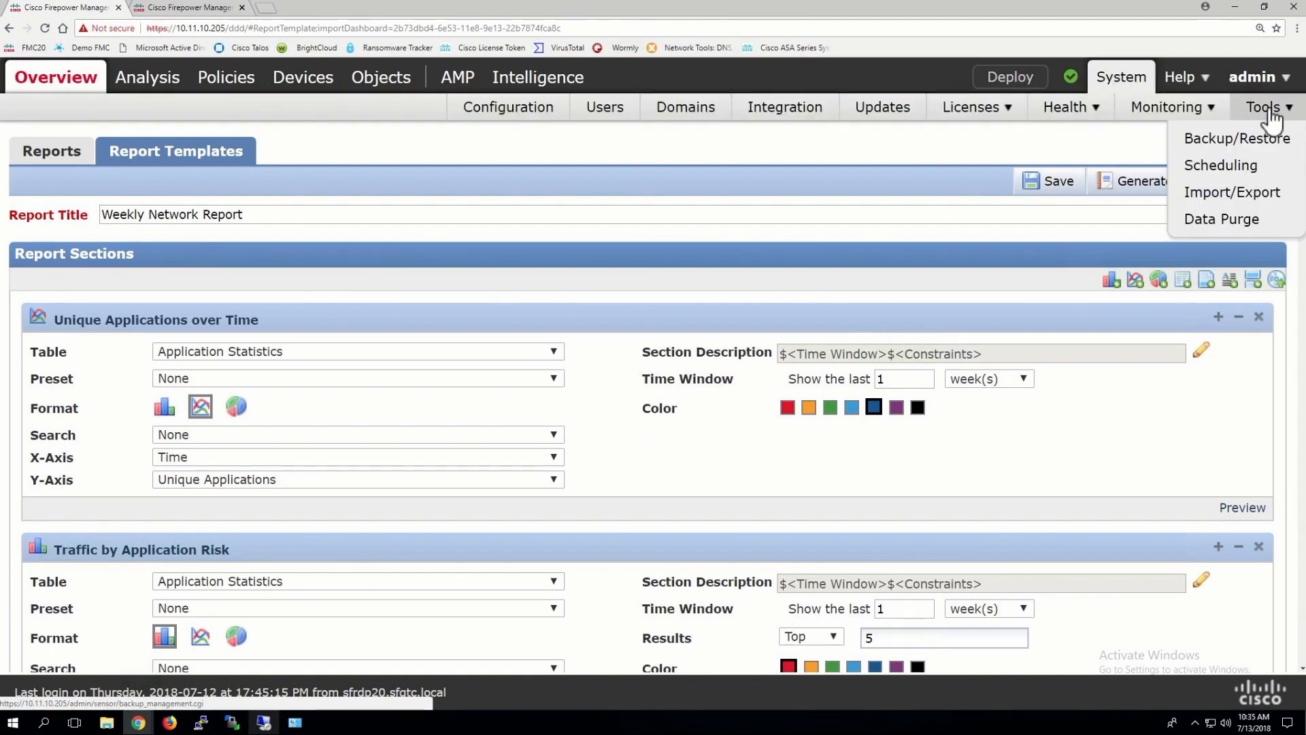
pyautogui.click(1240, 168)
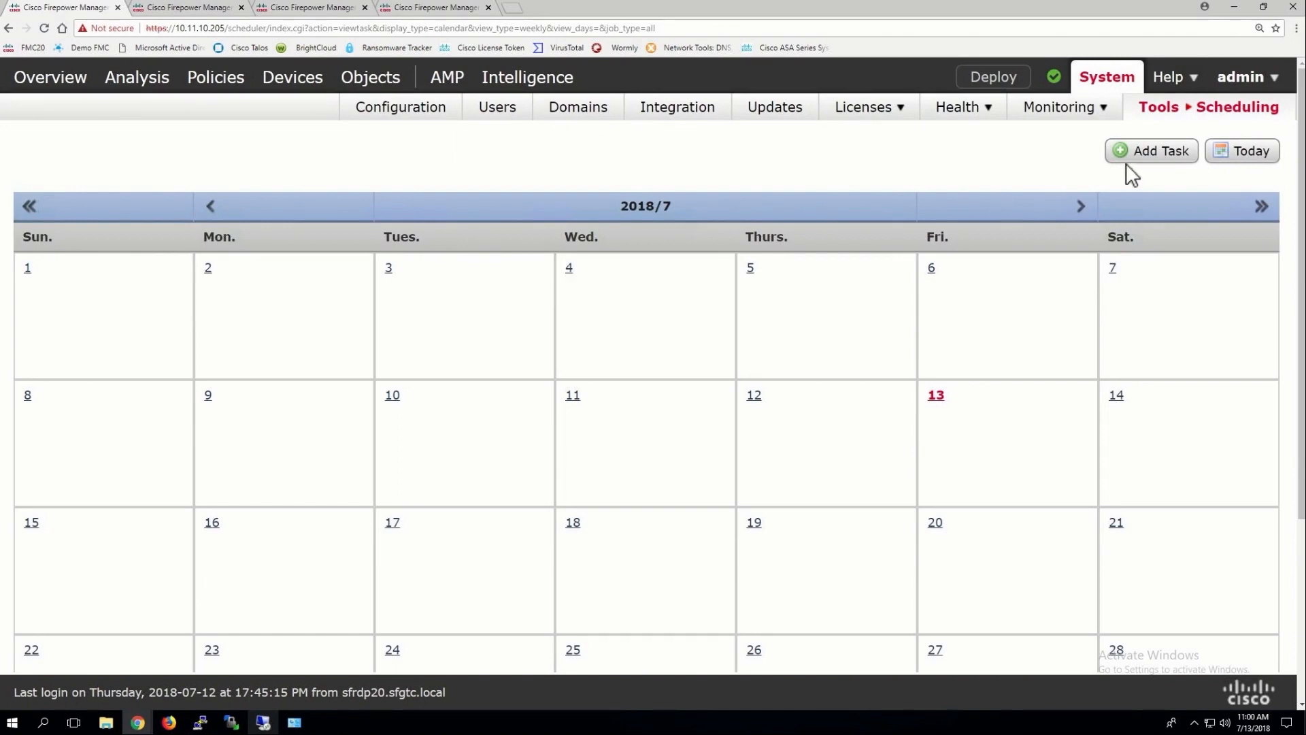
pyautogui.click(1161, 154)
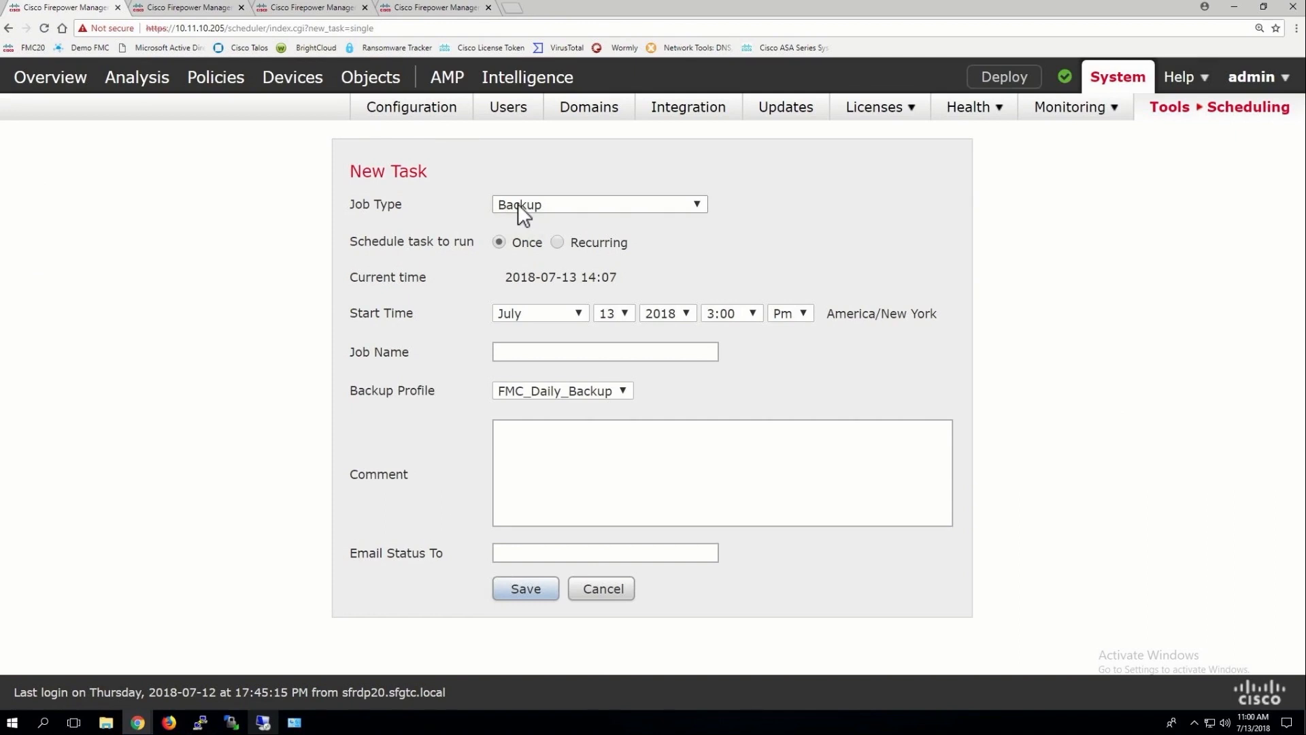
# Make the backup task recurring every 1 day at 7:00 PM
pyautogui.click(556, 243)
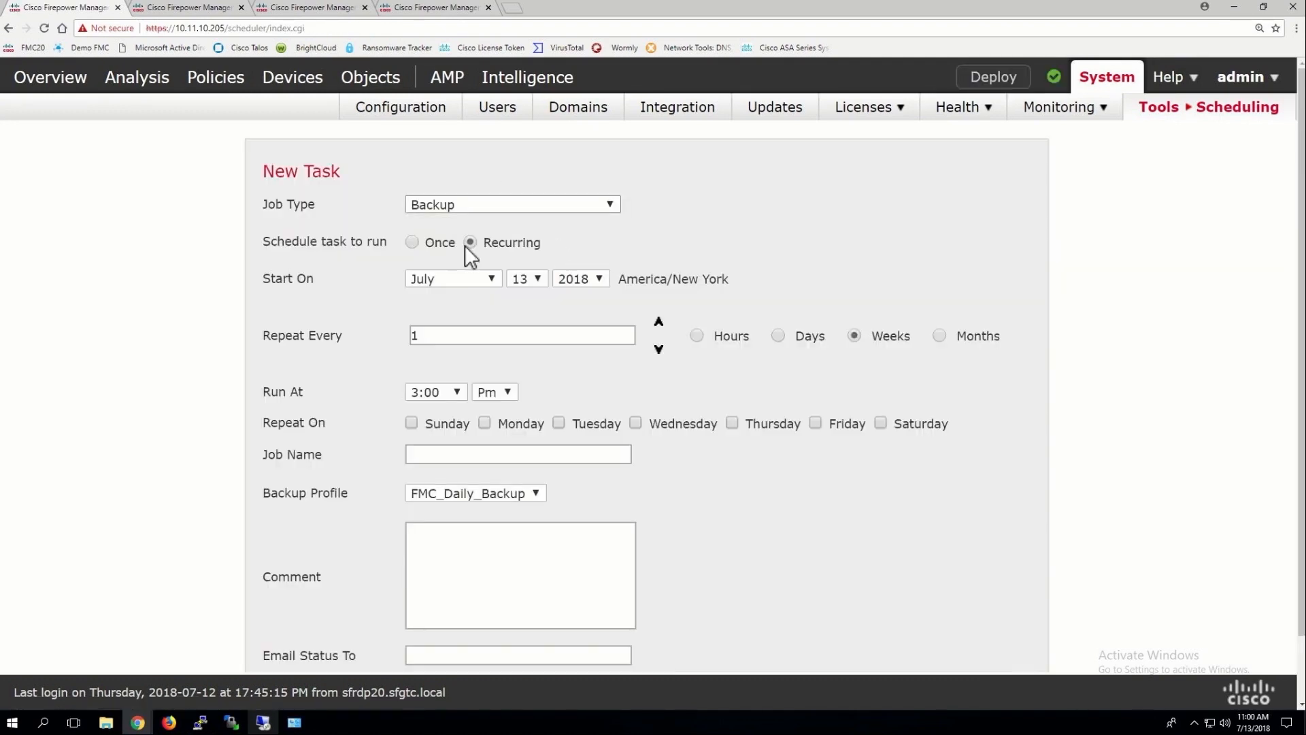
pyautogui.click(452, 393)
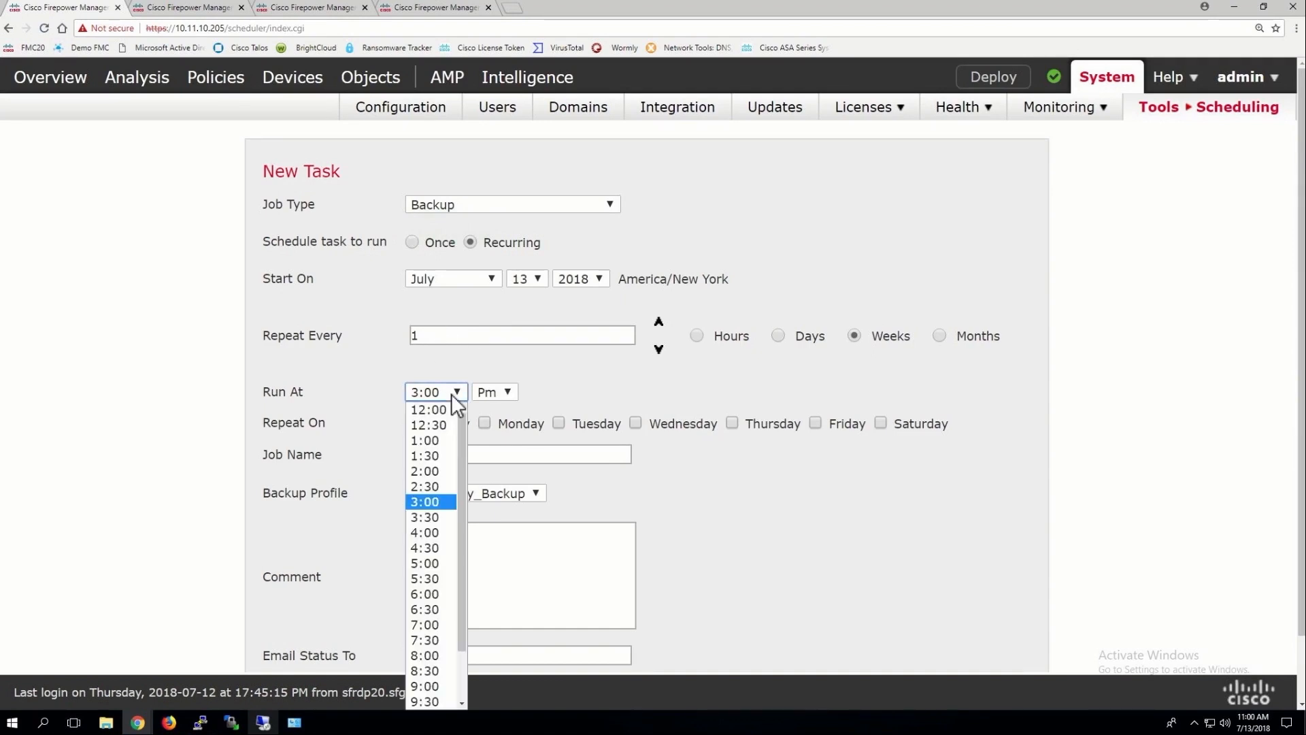
pyautogui.click(430, 626)
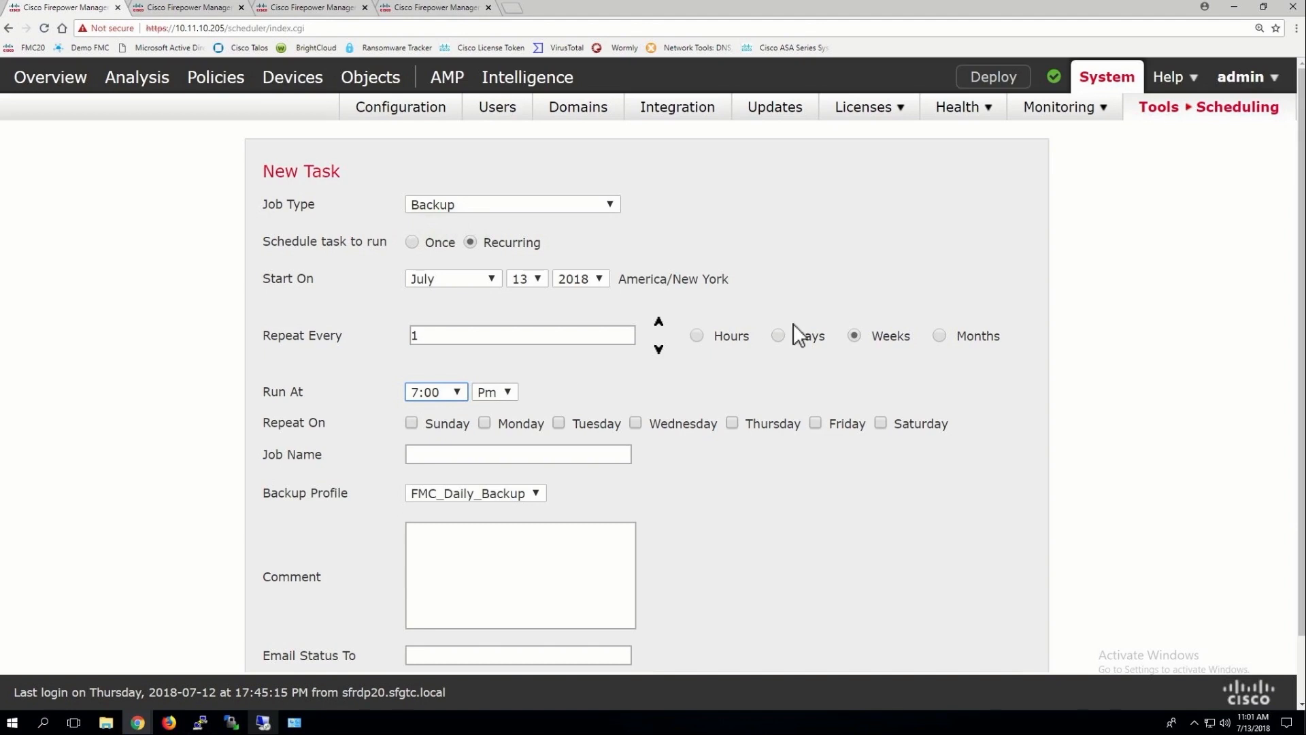
pyautogui.click(778, 335)
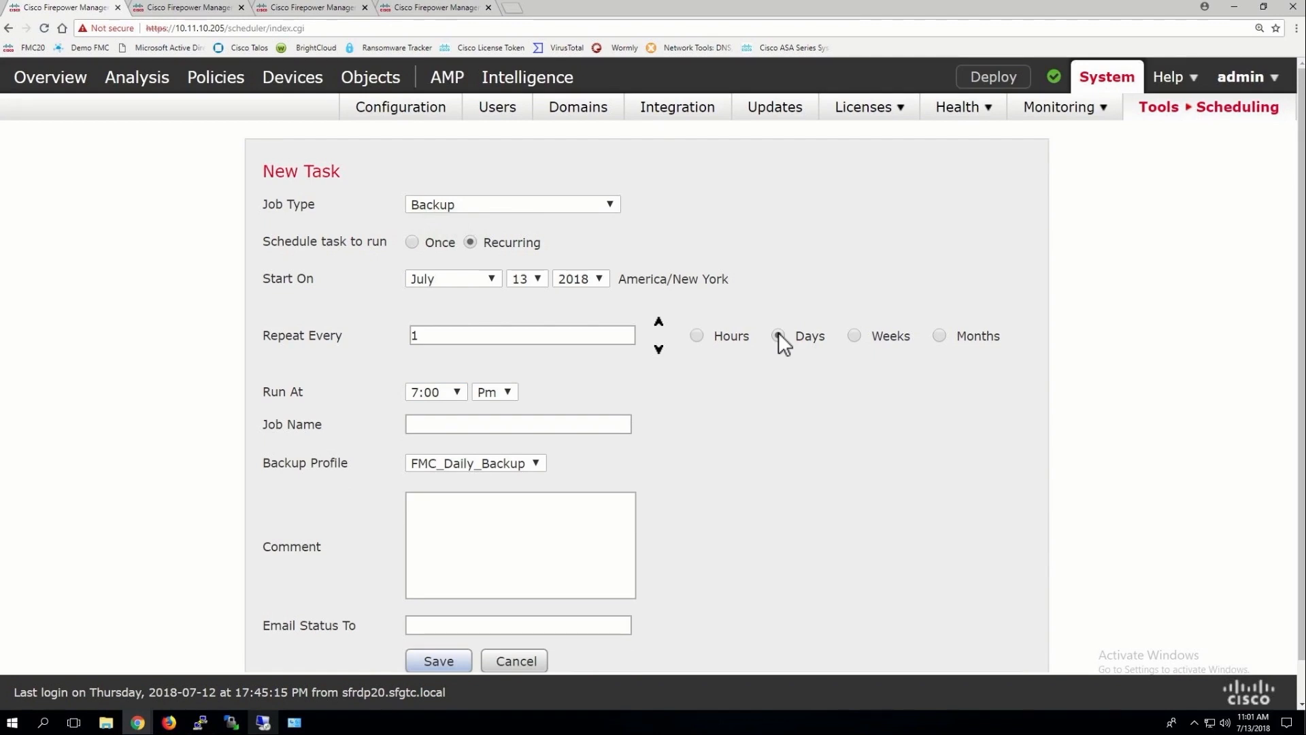
# Name the job FMC_Daily_Backup, fixing the typos along the way
pyautogui.click(429, 423)
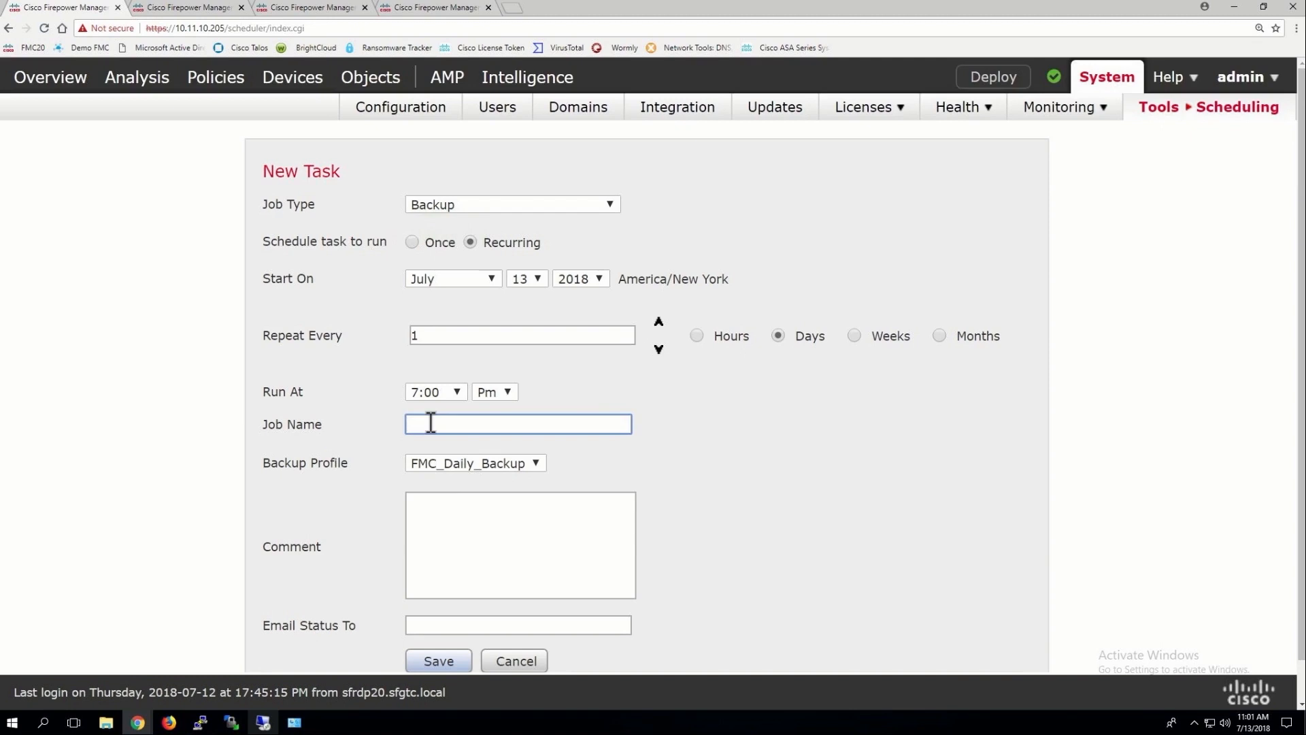
pyautogui.write('FMC')
pyautogui.write('_Bac')
pyautogui.press('BackSpace')
pyautogui.press('BackSpace')
pyautogui.press('BackSpace')
pyautogui.write('Dialy_Backup')
pyautogui.click(460, 422)
pyautogui.press('BackSpace')
pyautogui.press('BackSpace')
pyautogui.write('ai')
# Open Tools > Backup/Restore in a new browser tab and review the available backup profiles
pyautogui.moveTo(1188, 117)
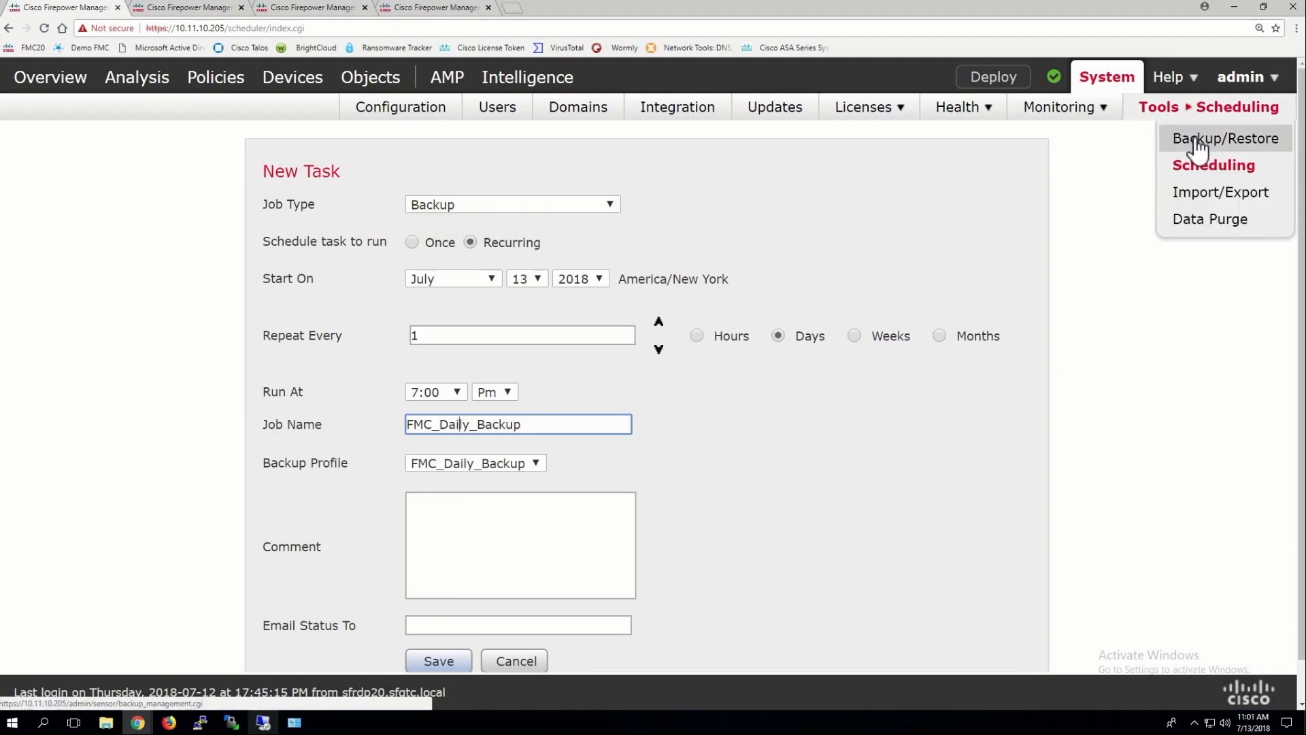
pyautogui.rightClick(1199, 145)
pyautogui.click(1174, 146)
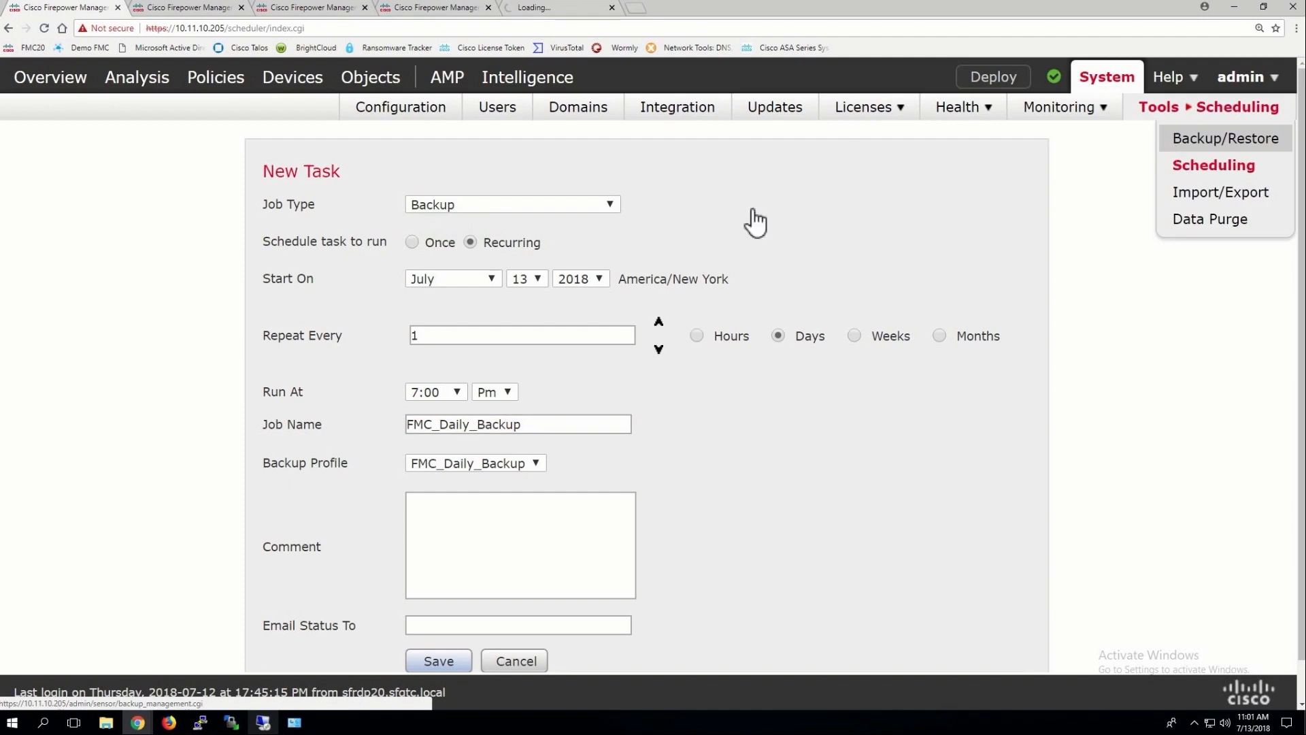
pyautogui.click(456, 464)
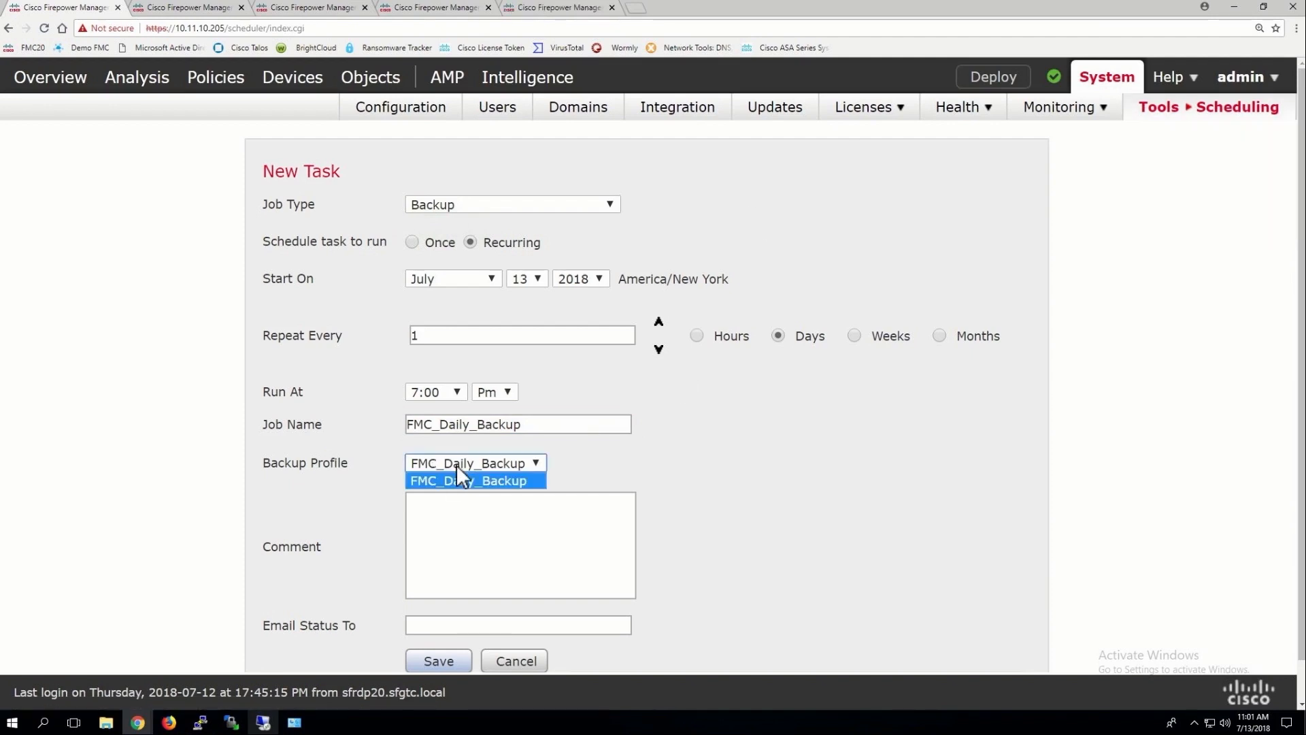
# In the Backup/Restore tab, go to Backup Profiles and start creating a new profile
pyautogui.click(198, 6)
pyautogui.click(198, 5)
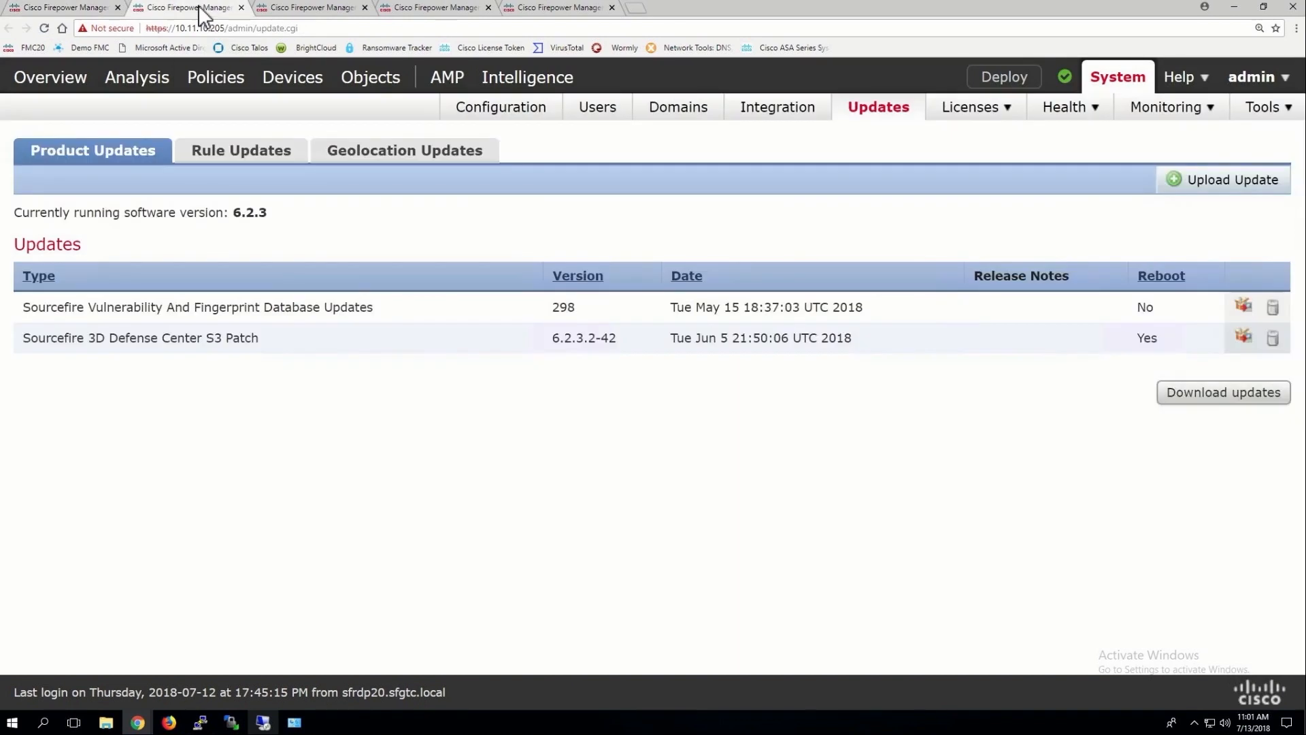
pyautogui.click(570, 10)
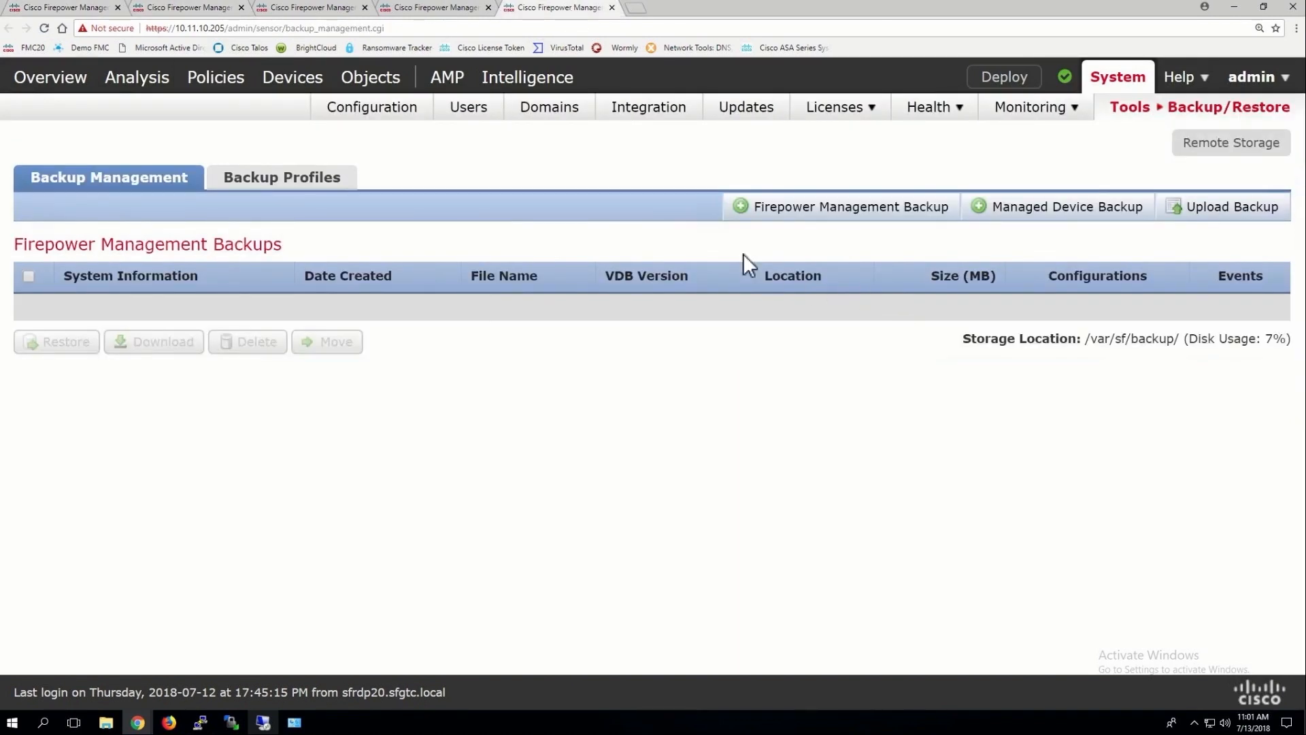
pyautogui.click(291, 178)
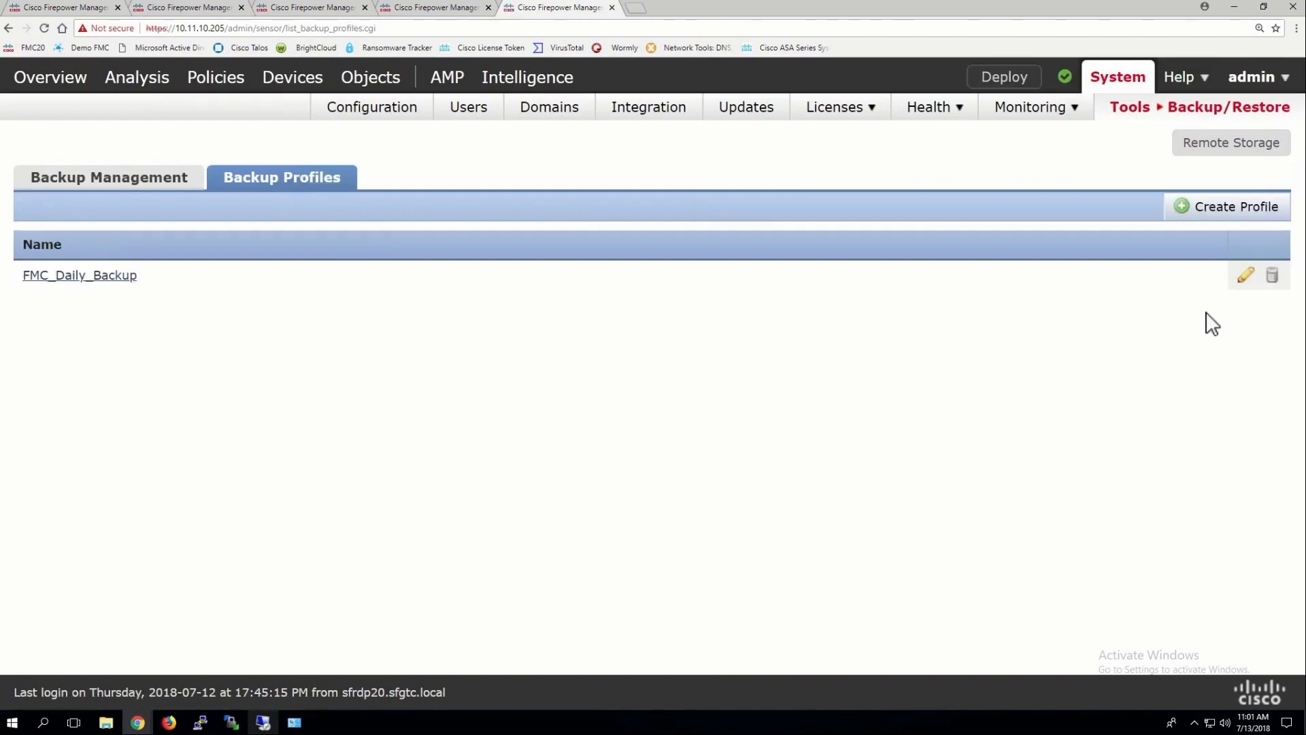
pyautogui.click(1244, 212)
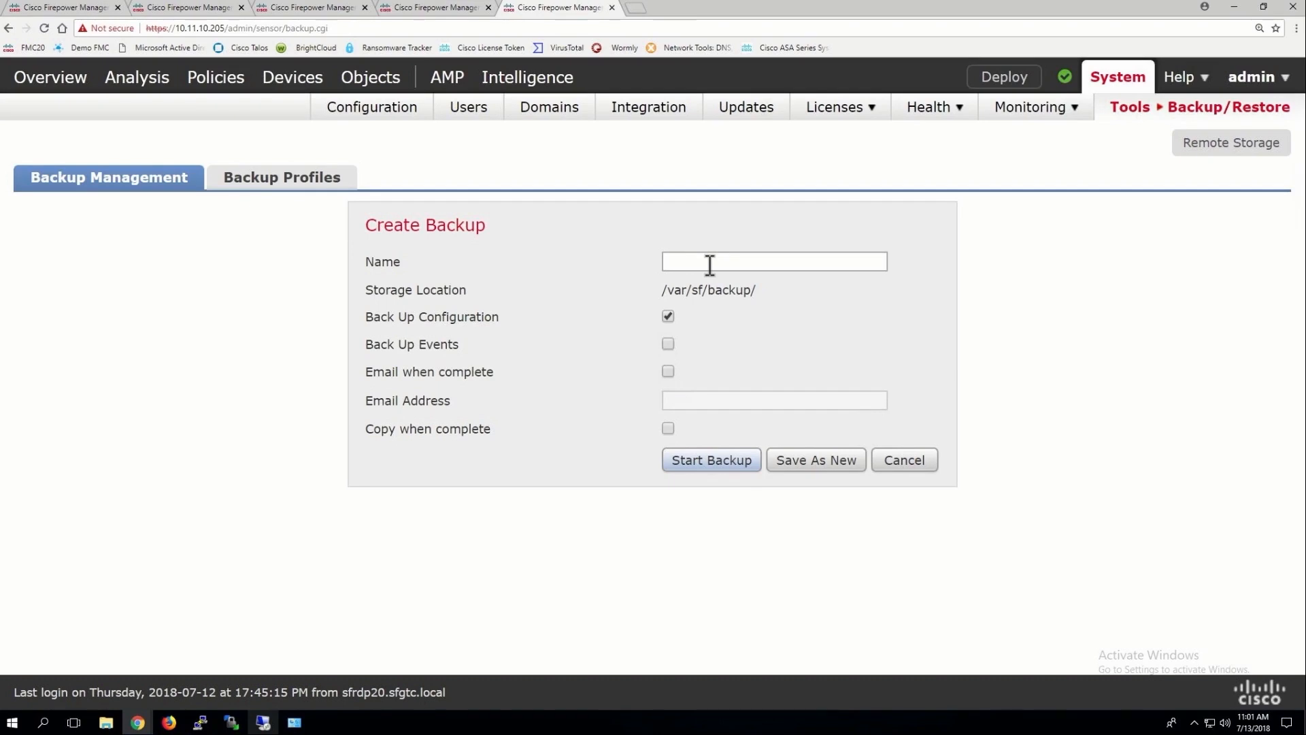
# Enable Copy when complete in the new profile, leaving email notification off, then view remote storage settings
pyautogui.click(710, 262)
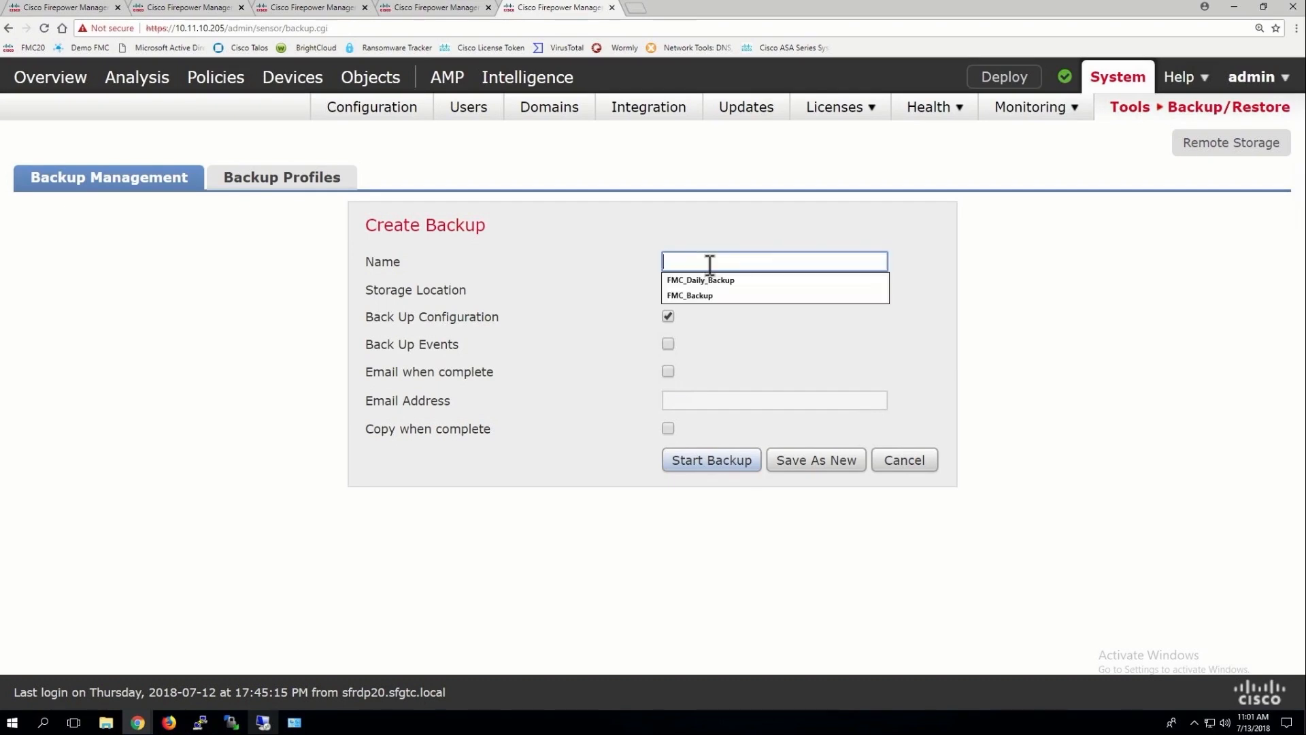
pyautogui.click(703, 304)
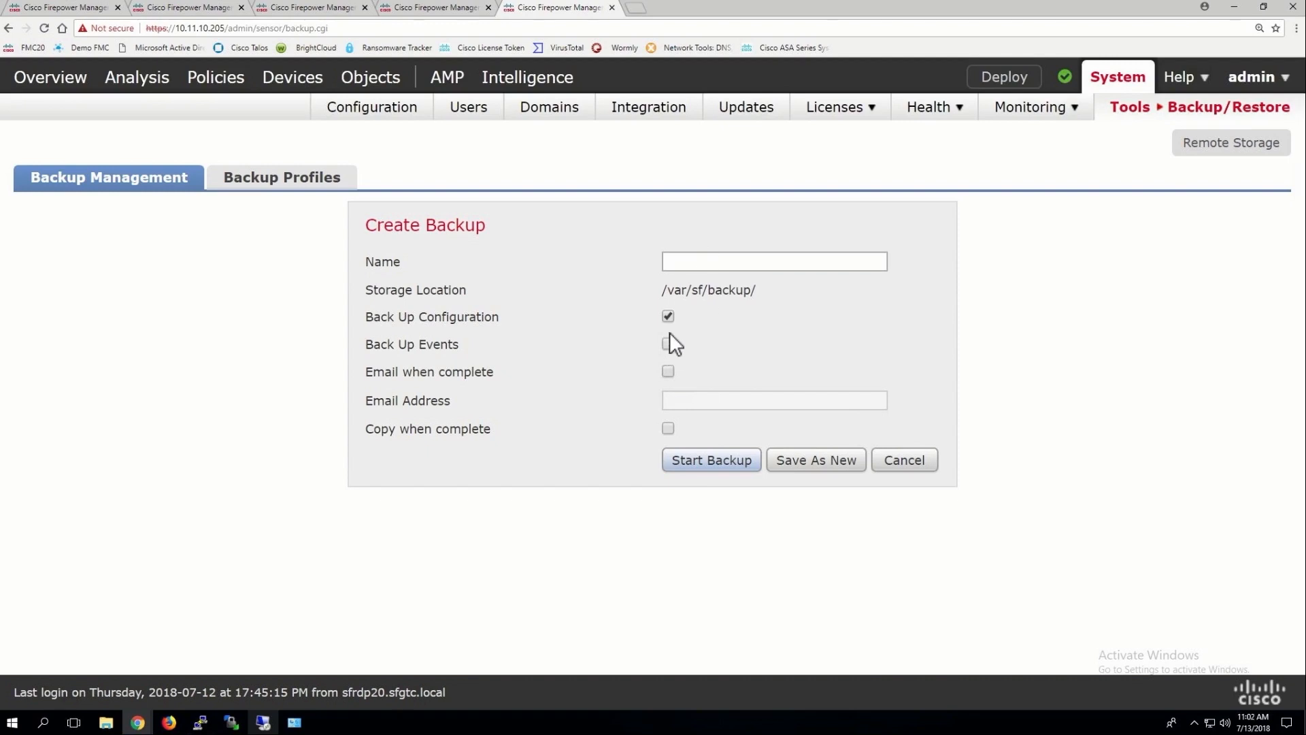
pyautogui.click(668, 371)
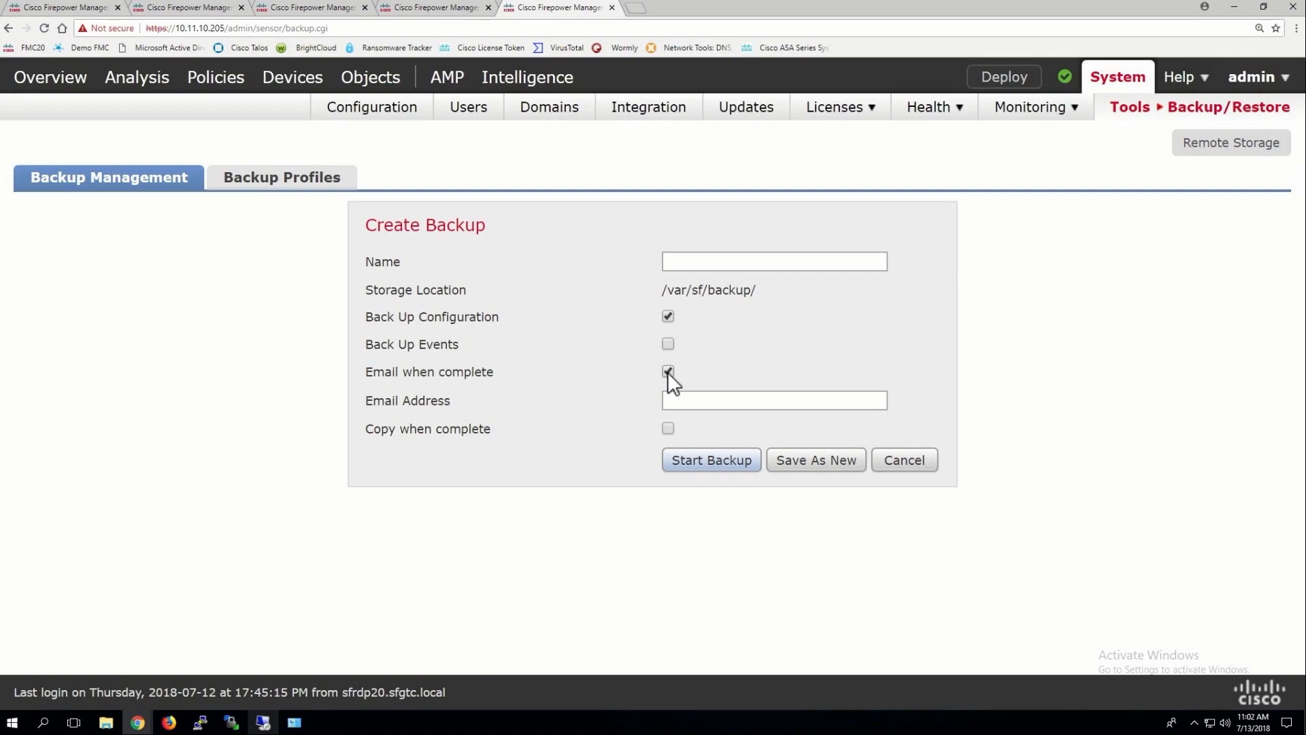
pyautogui.click(667, 372)
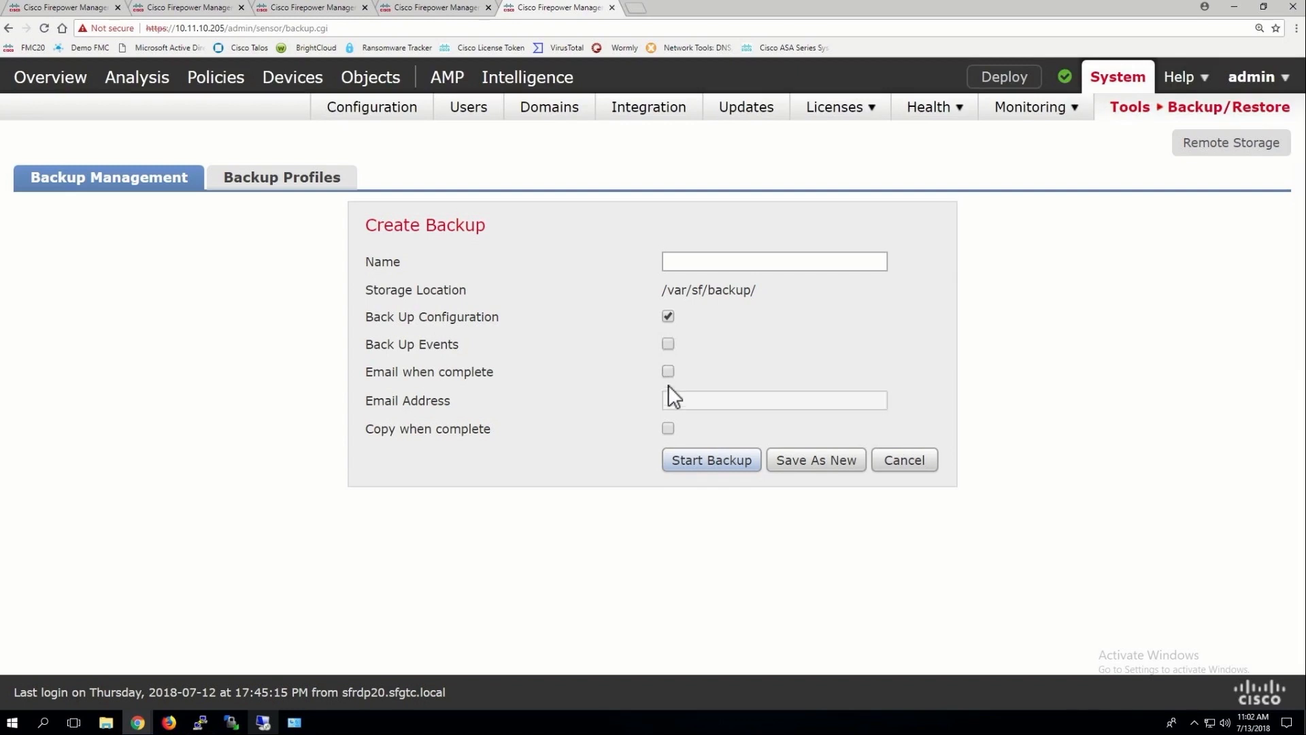
pyautogui.click(667, 429)
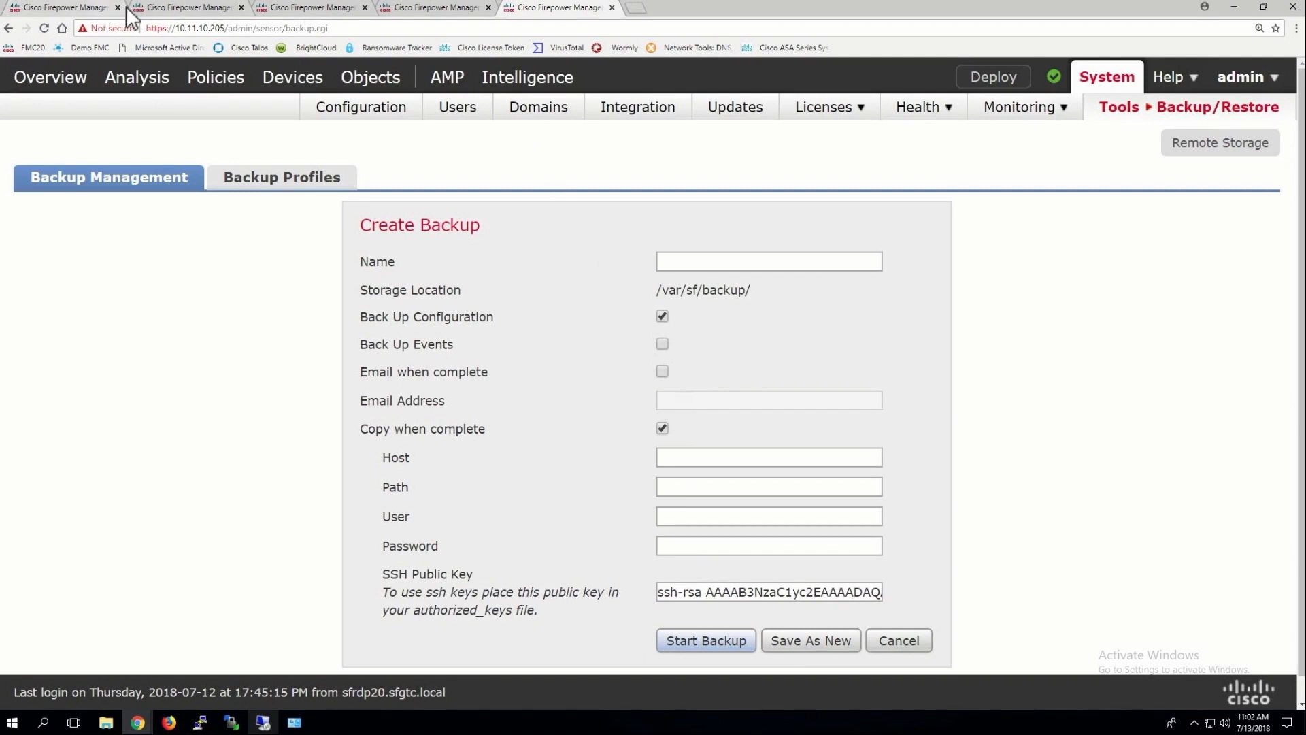
pyautogui.click(436, 9)
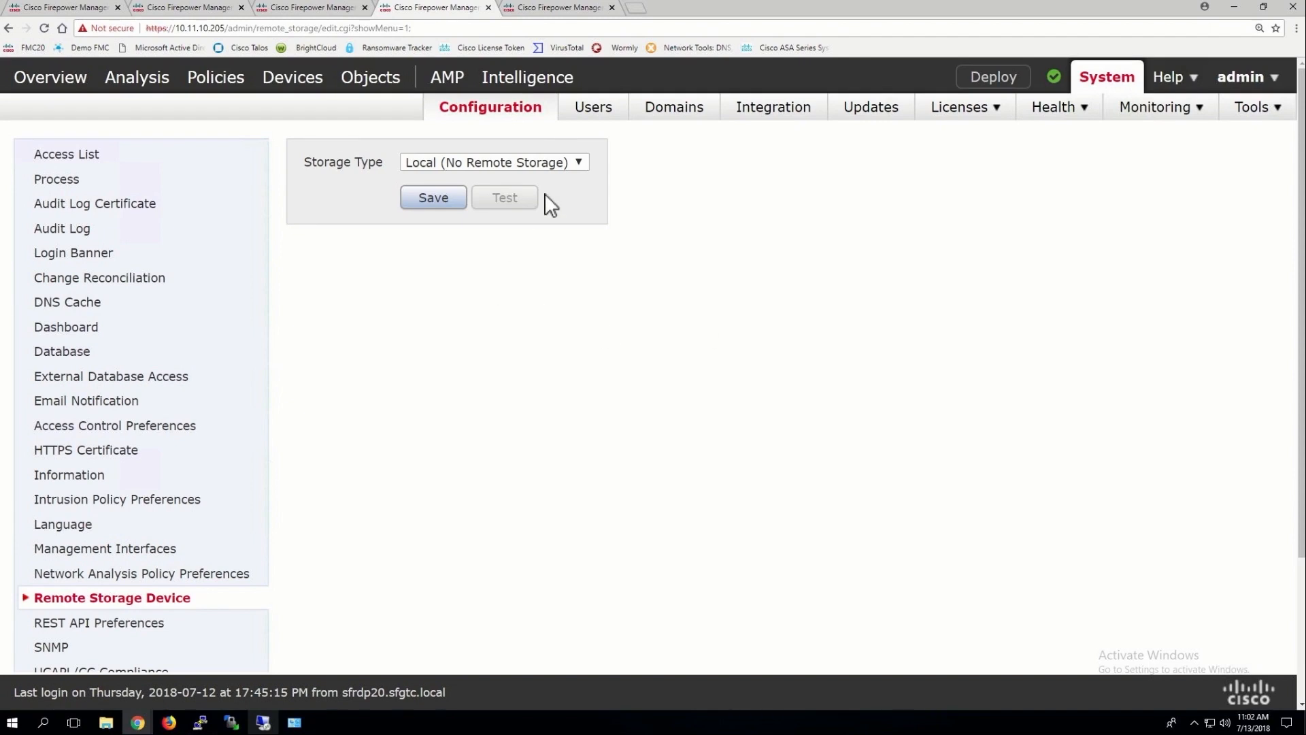
# Set the remote storage type to SSH, leaving Use Advanced Options turned off
pyautogui.click(542, 161)
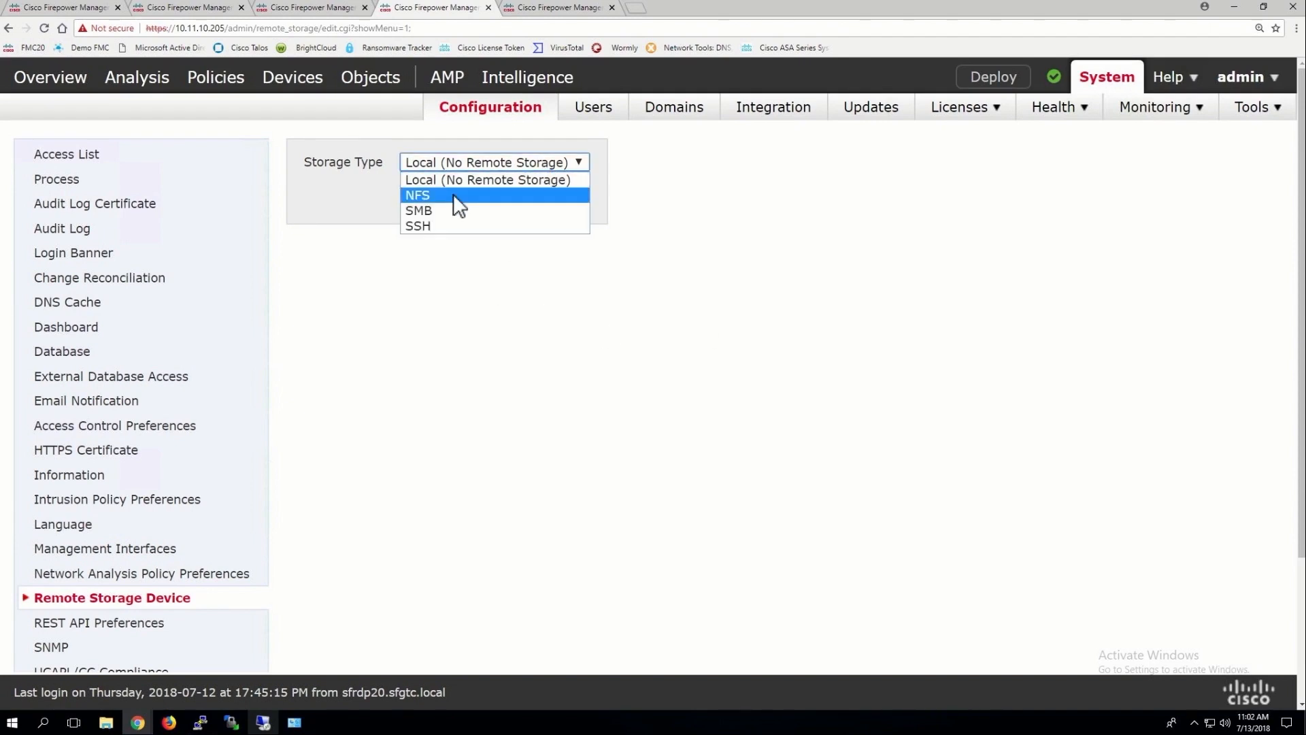
pyautogui.click(427, 227)
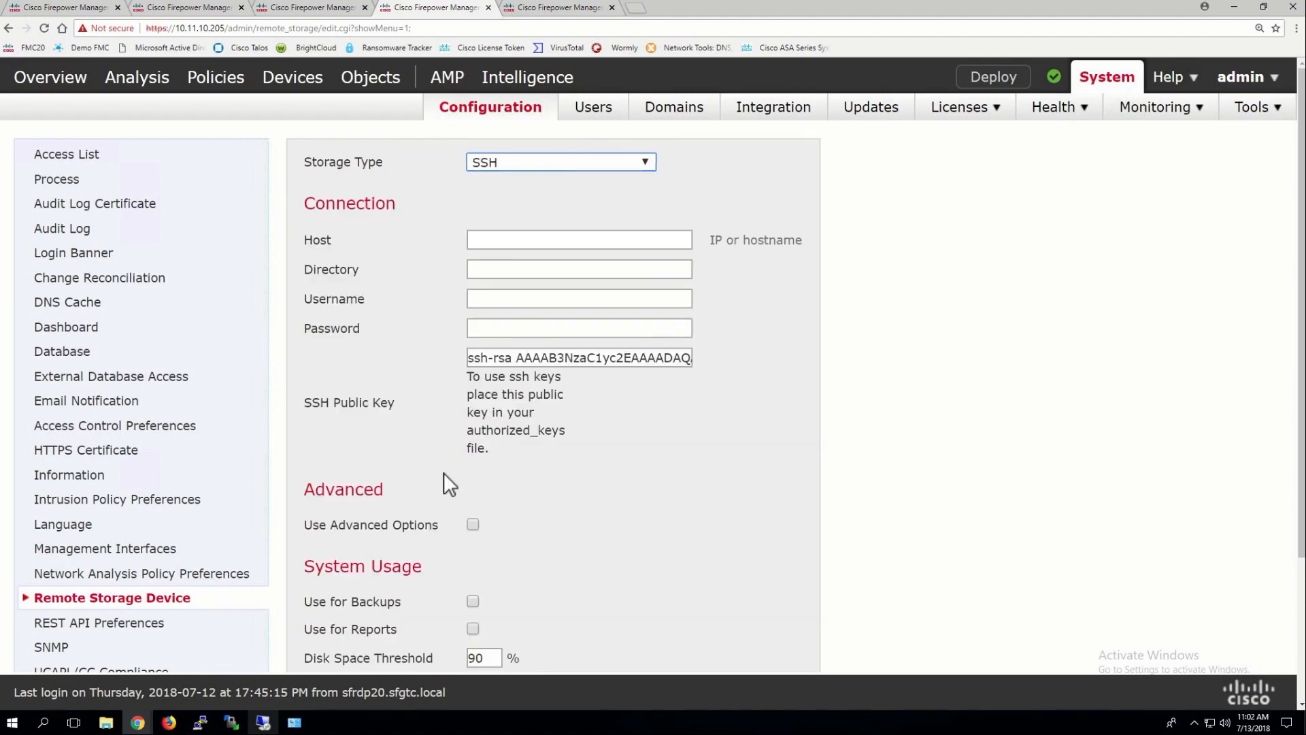
pyautogui.scroll(-3, 444, 476)
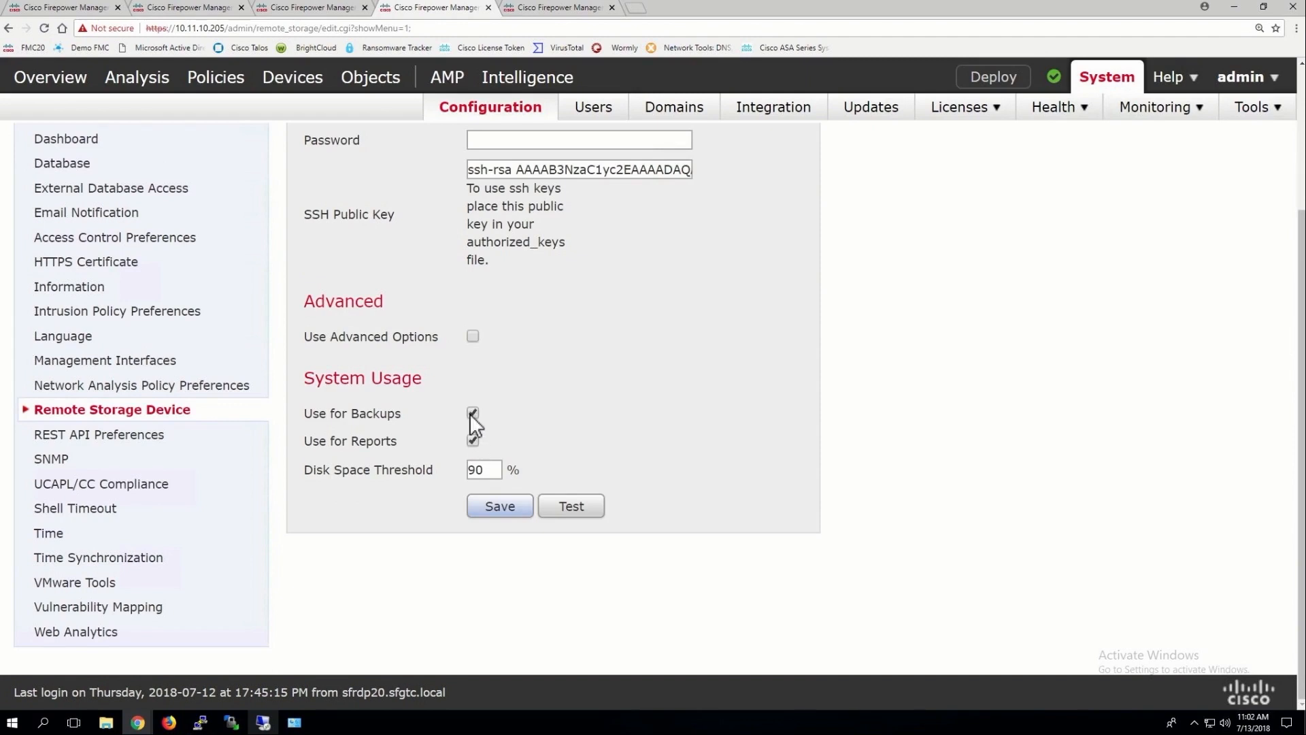
pyautogui.click(472, 336)
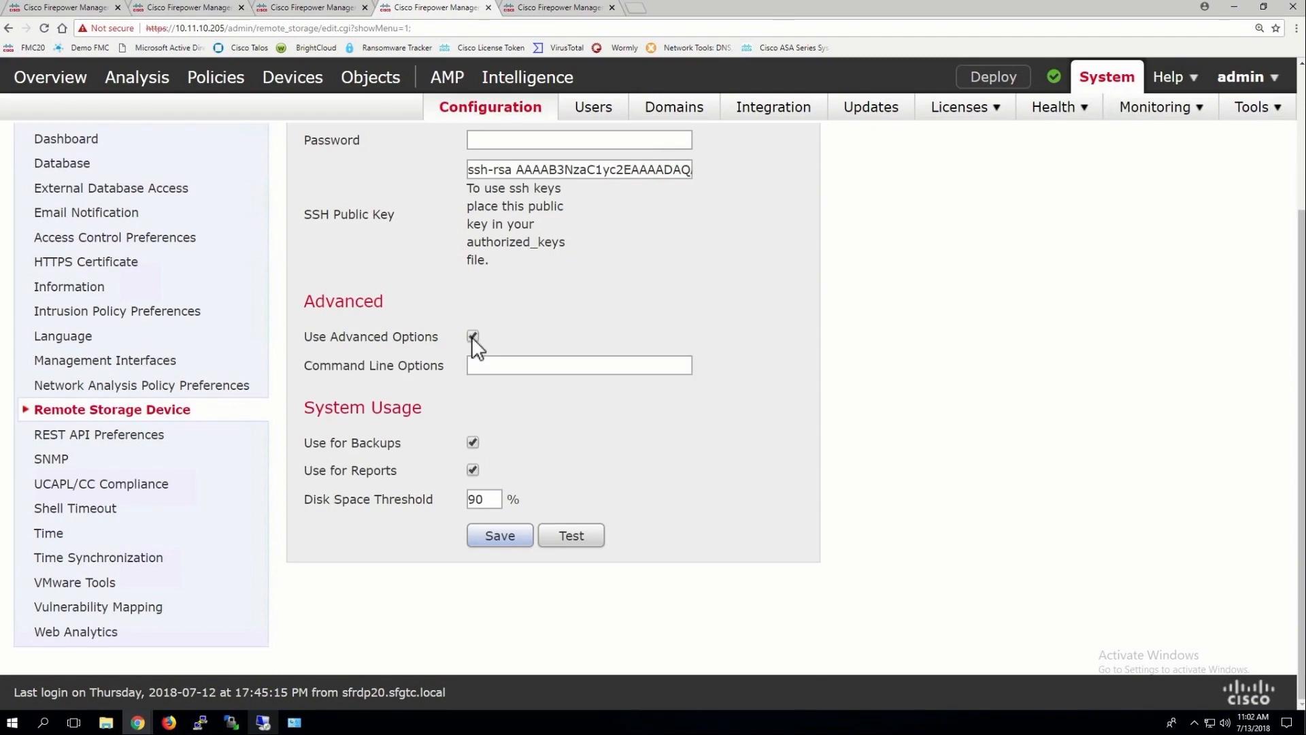
pyautogui.click(472, 336)
pyautogui.scroll(3, 476, 338)
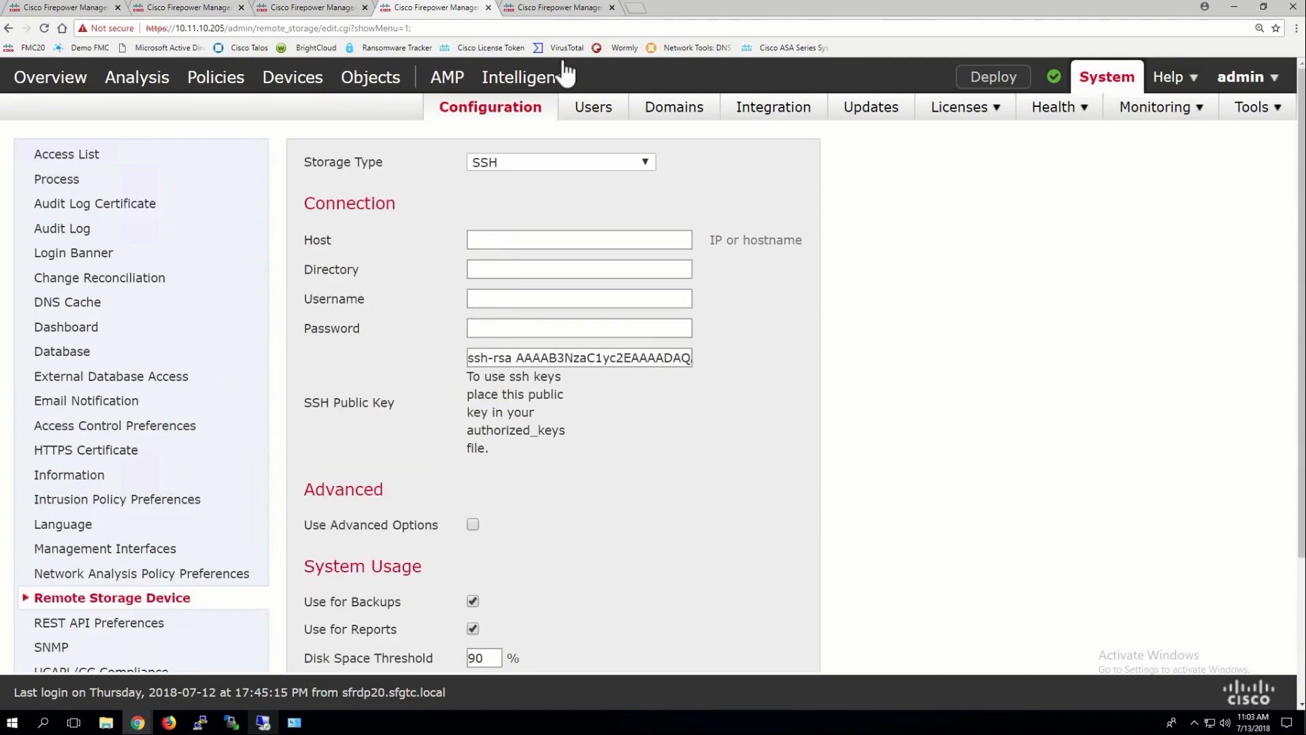
# Cycle through the Create Backup, remote storage and Cisco CSI tabs to the Product Updates page
pyautogui.click(564, 11)
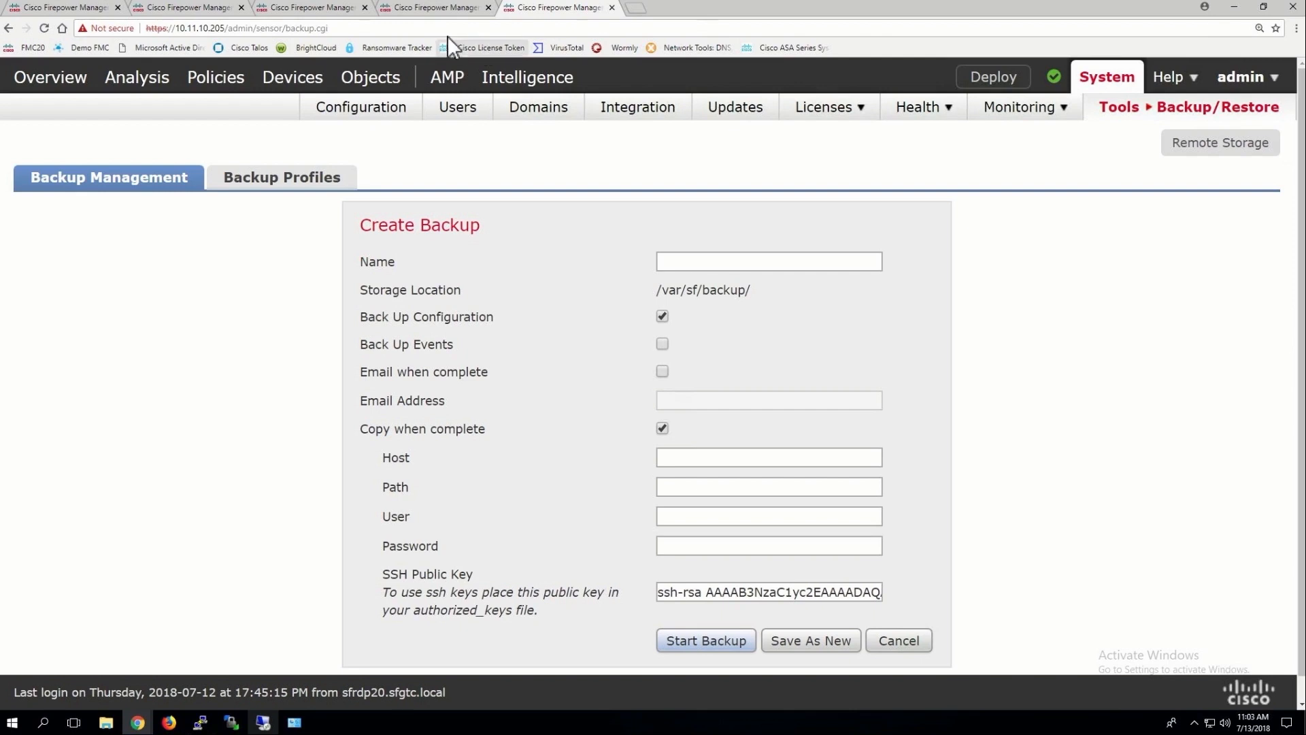
pyautogui.click(435, 11)
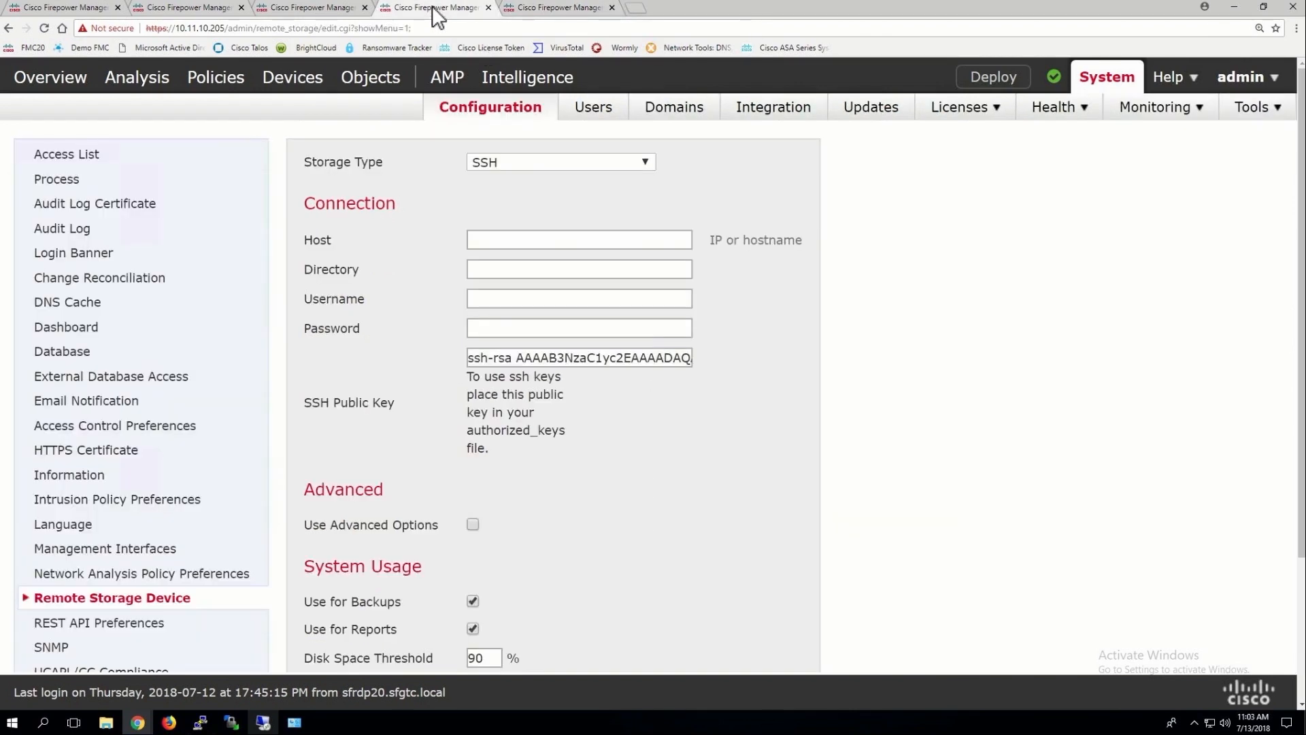
pyautogui.click(309, 7)
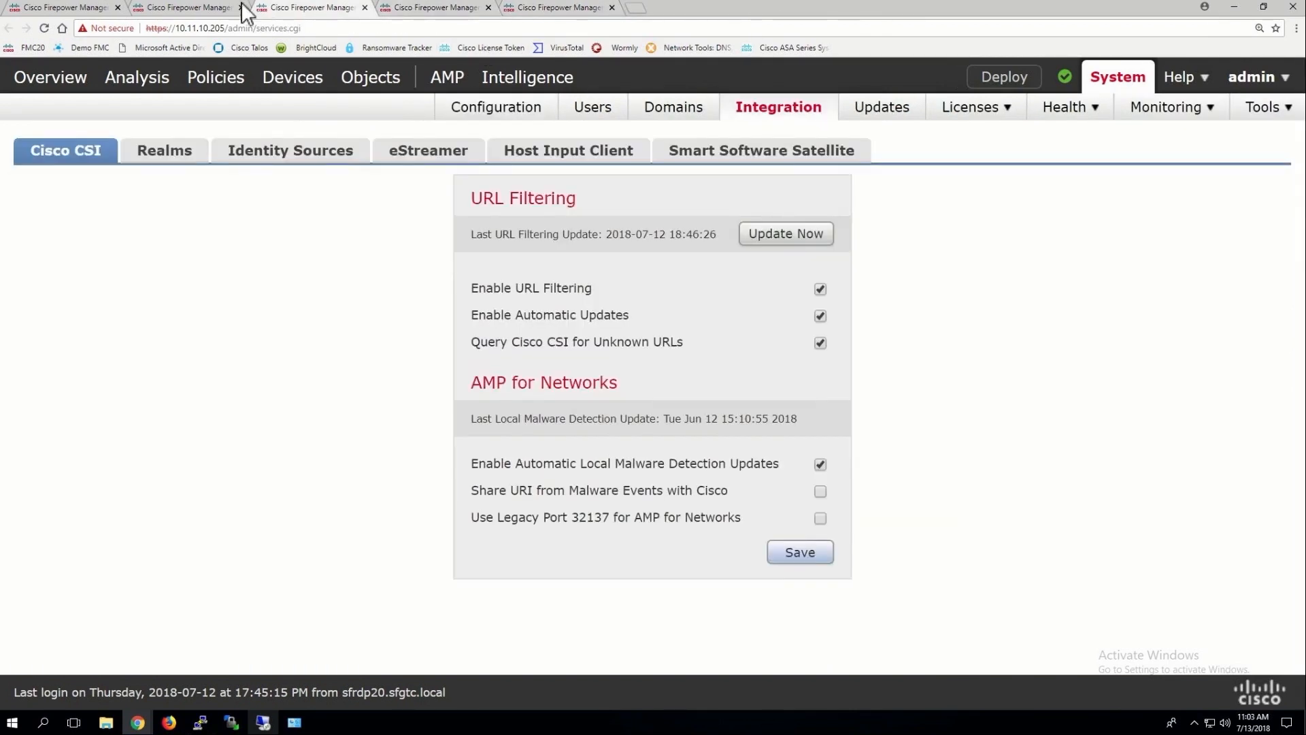
pyautogui.click(206, 9)
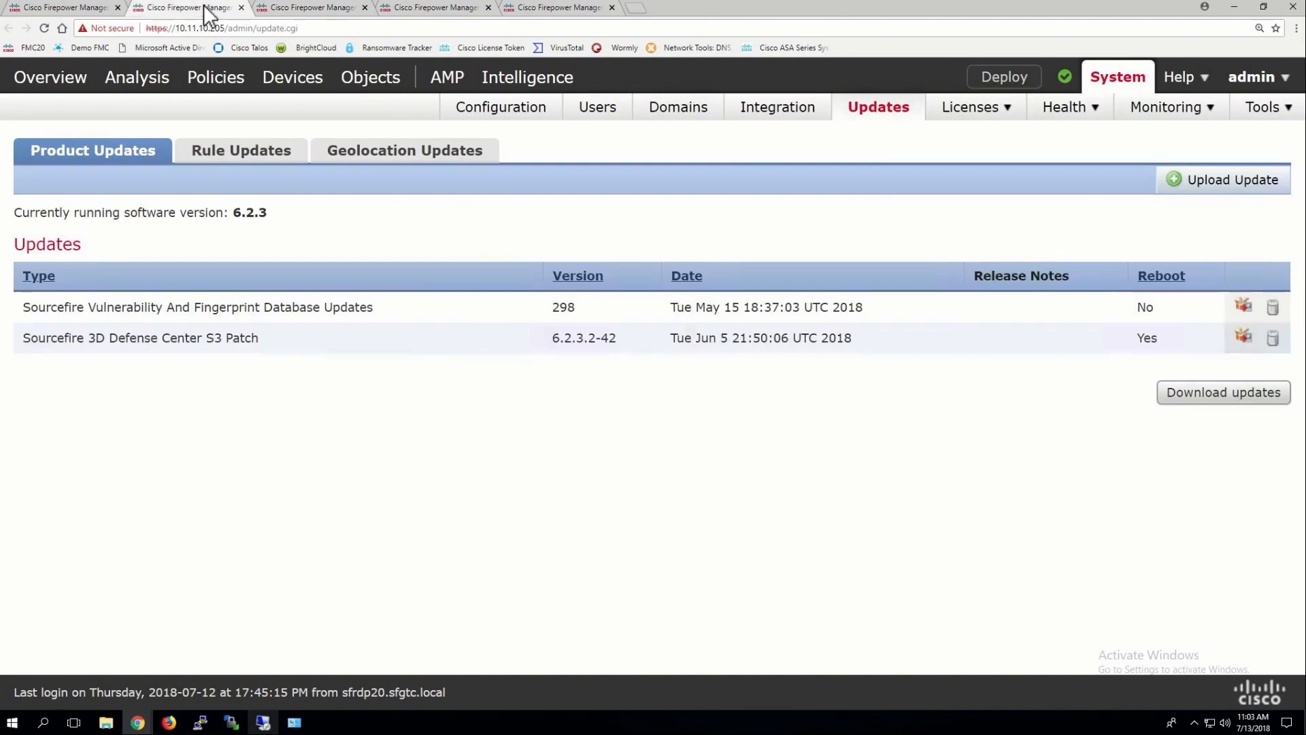
# Check the backup task and Create Backup tabs, then open the Overview Summary Dashboard Status view
pyautogui.click(75, 11)
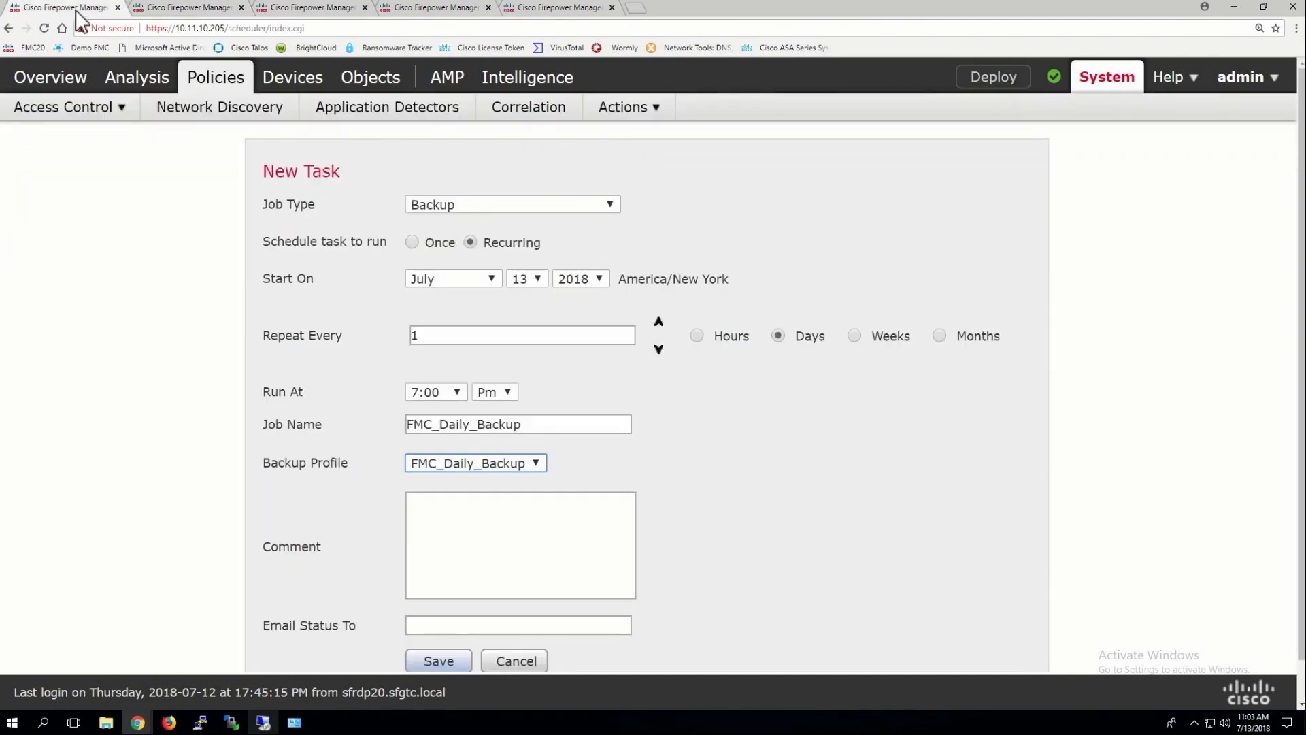
pyautogui.click(575, 8)
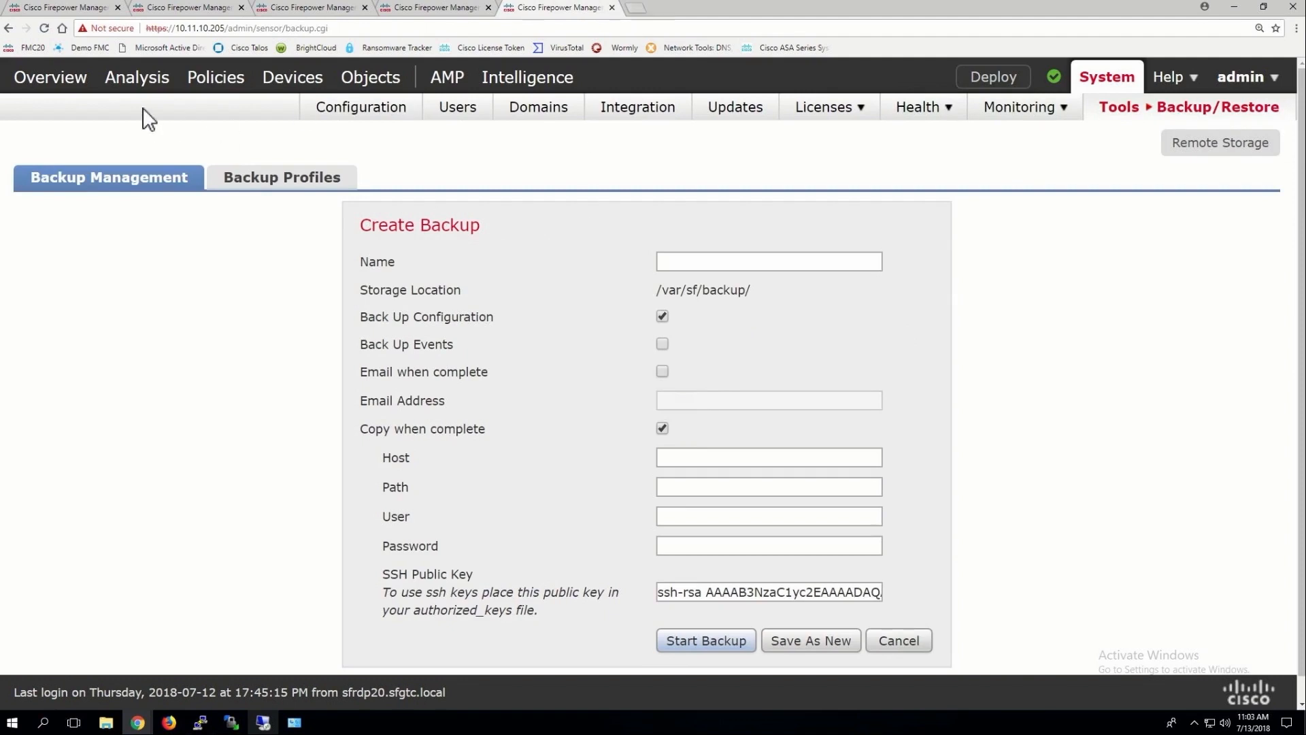
pyautogui.click(64, 84)
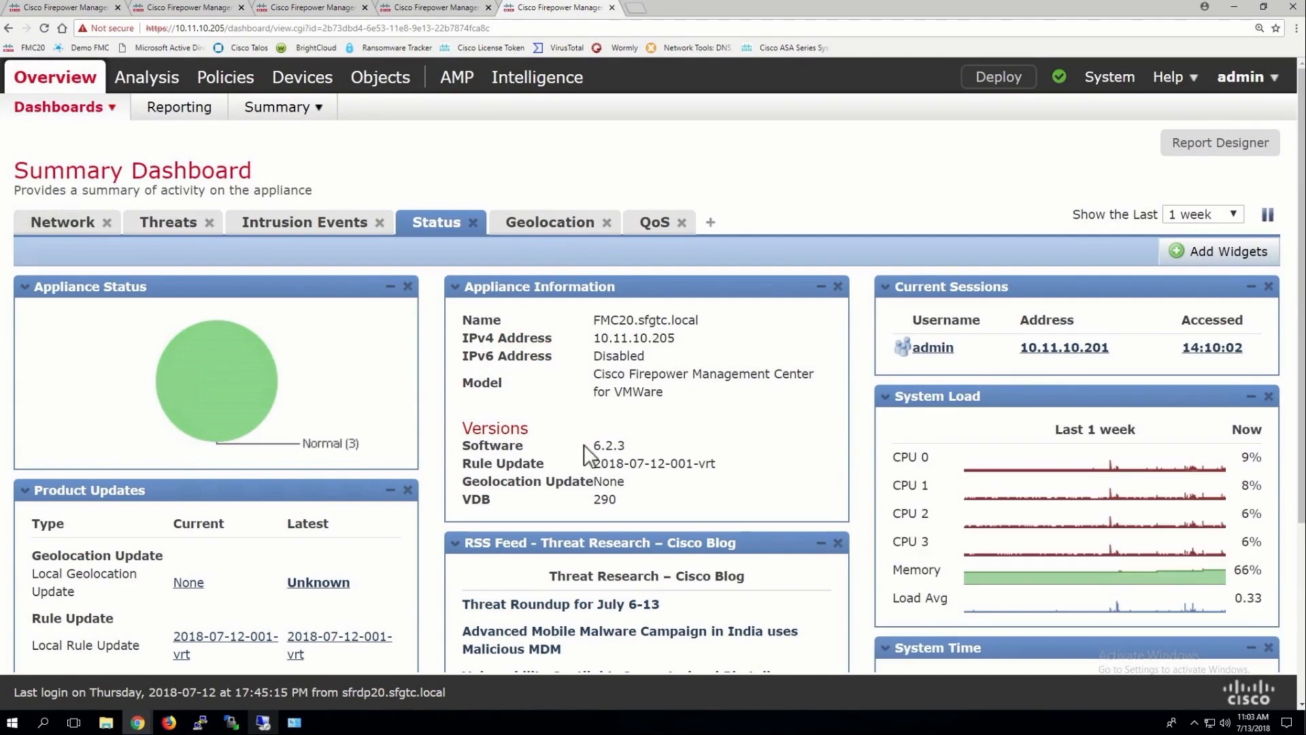
# Inspect the appliance version details on the dashboard, then return to the SSH Remote Storage Device page
pyautogui.moveTo(617, 500); pyautogui.dragTo(477, 427)
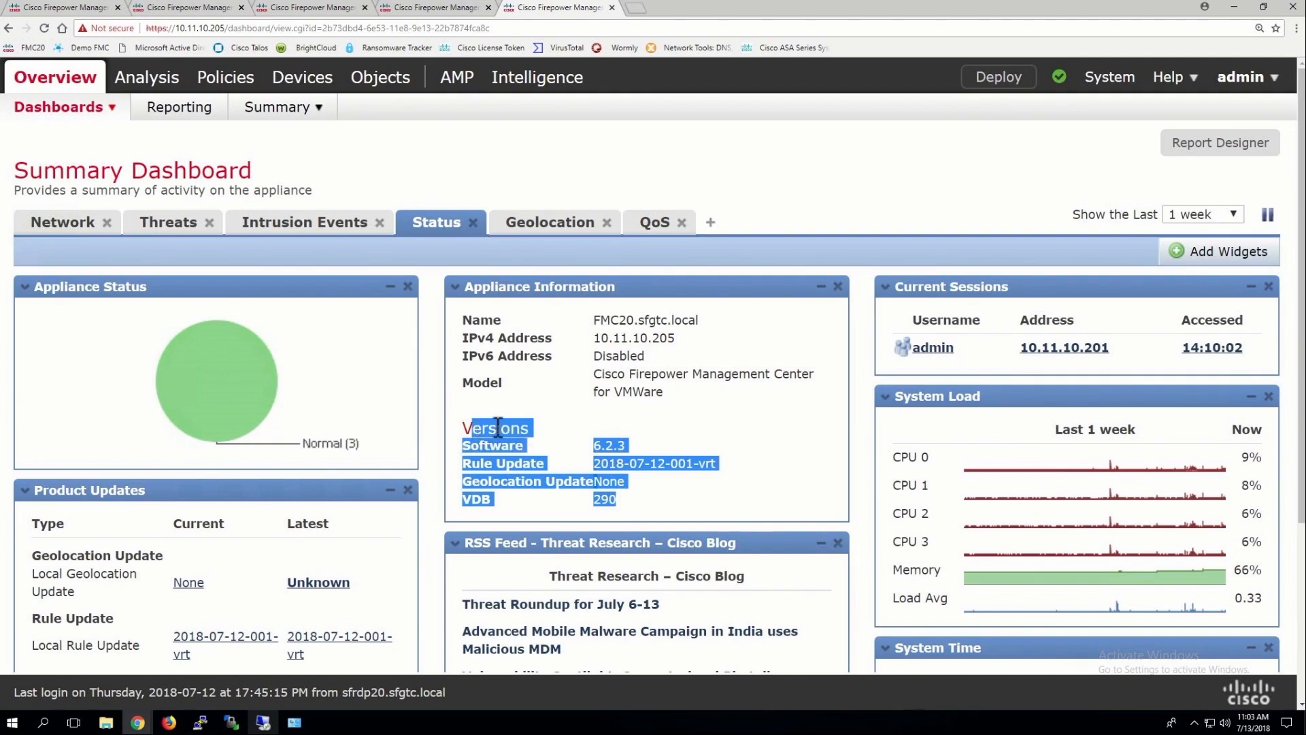
pyautogui.click(787, 434)
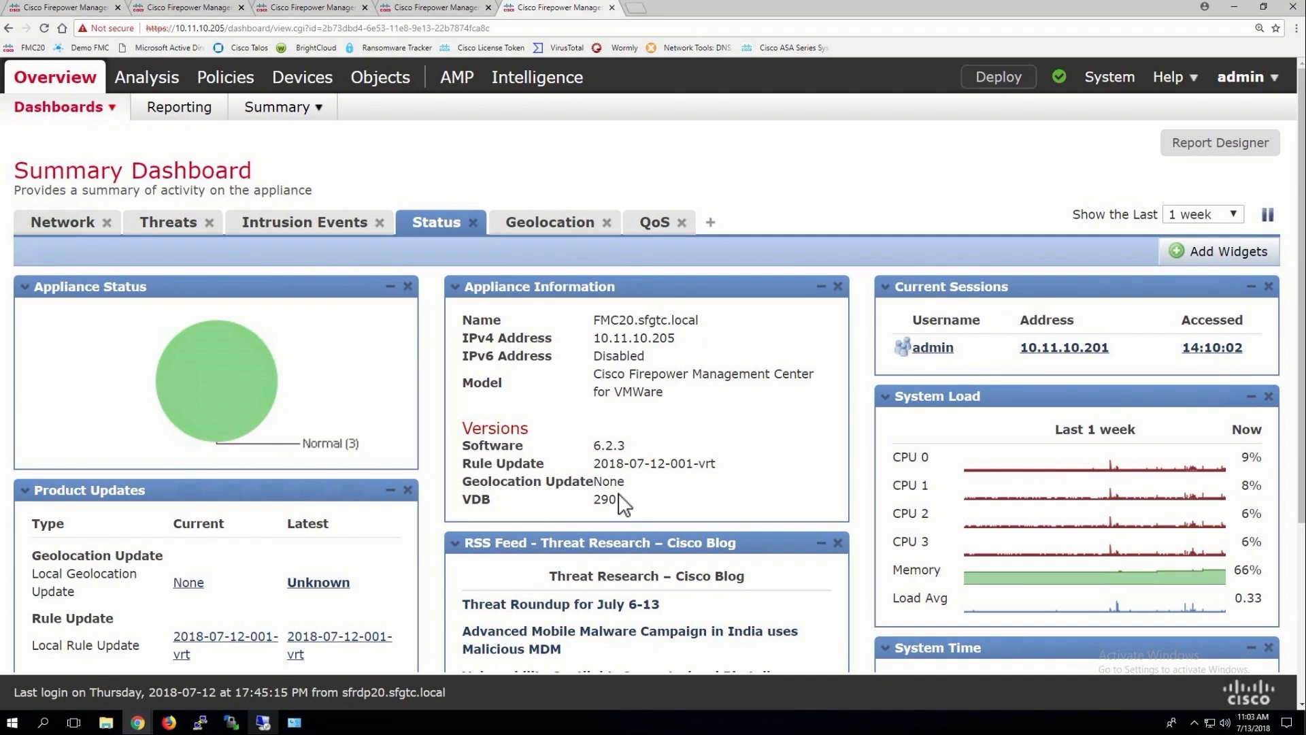
pyautogui.click(435, 10)
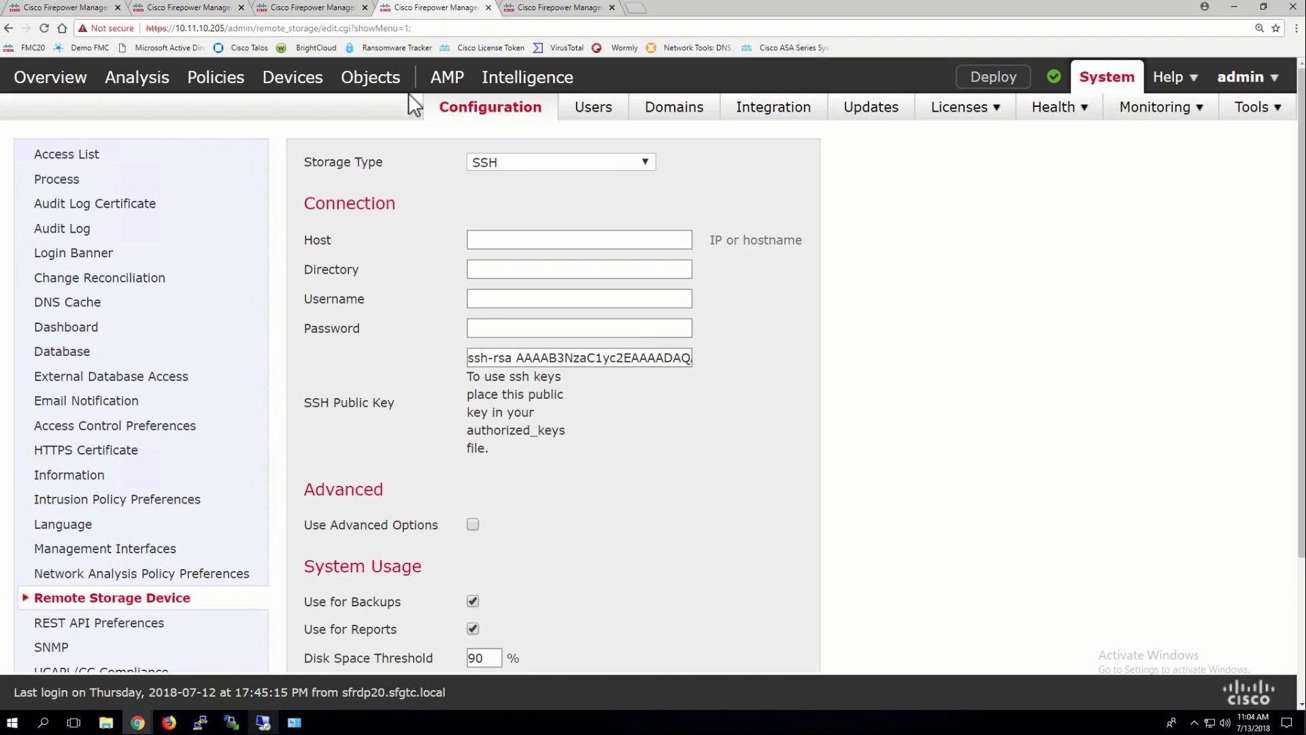
# Return to the tab holding the daily 7:00 PM FMC_Daily_Backup New Task form
pyautogui.click(65, 7)
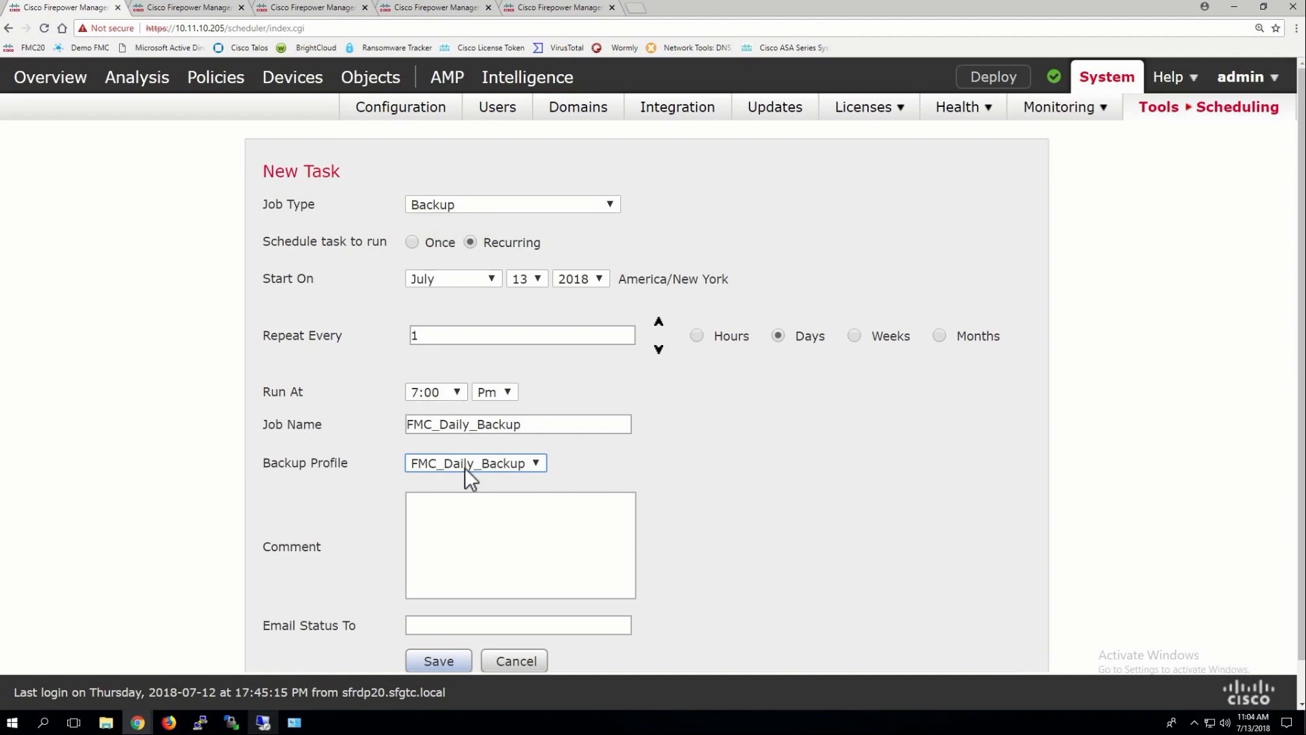
# Save the FMC_Daily_Backup task, then start another new task and open its Job Type list
pyautogui.click(441, 662)
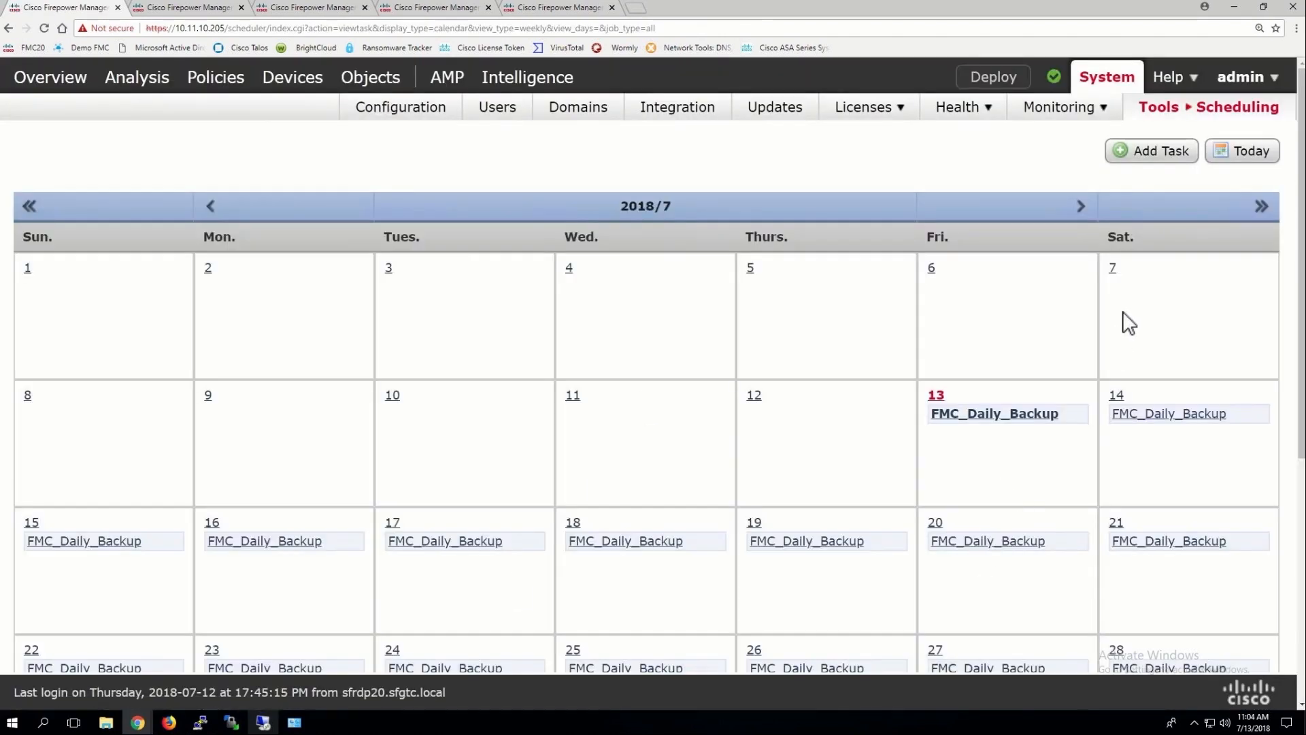
pyautogui.click(1141, 162)
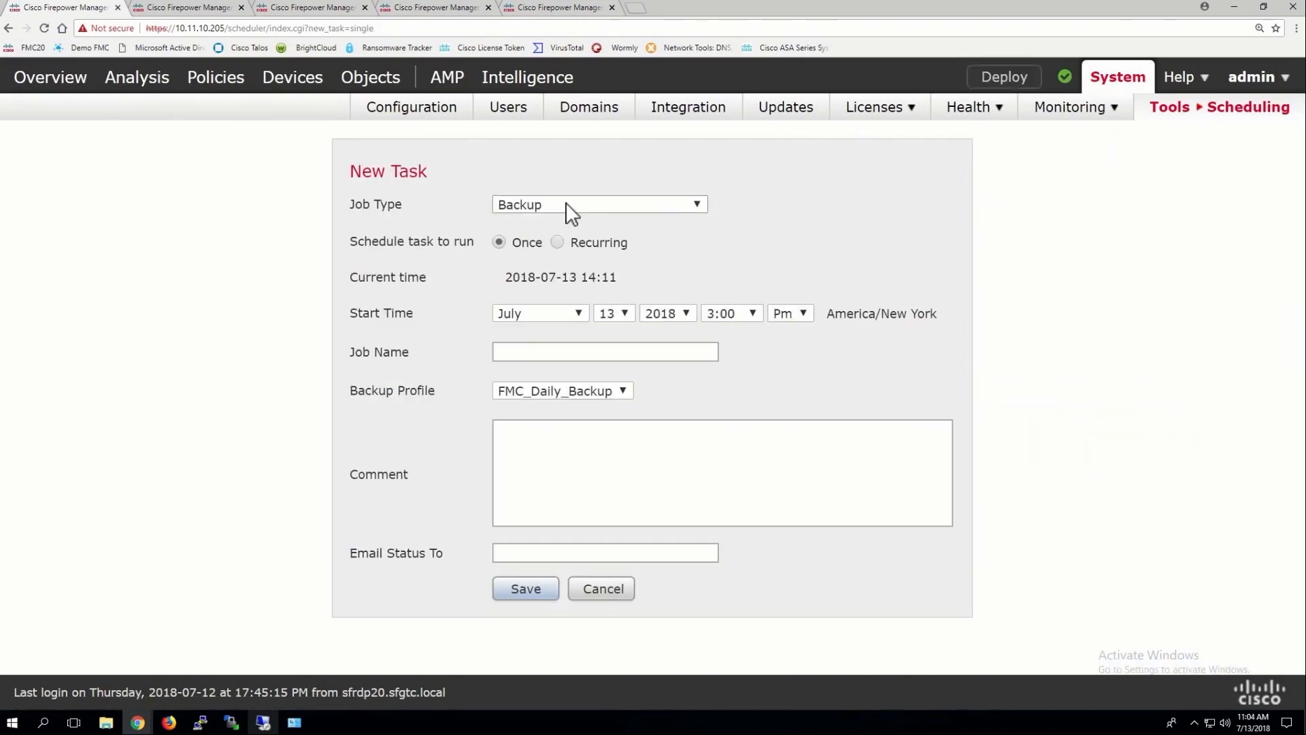
pyautogui.click(570, 206)
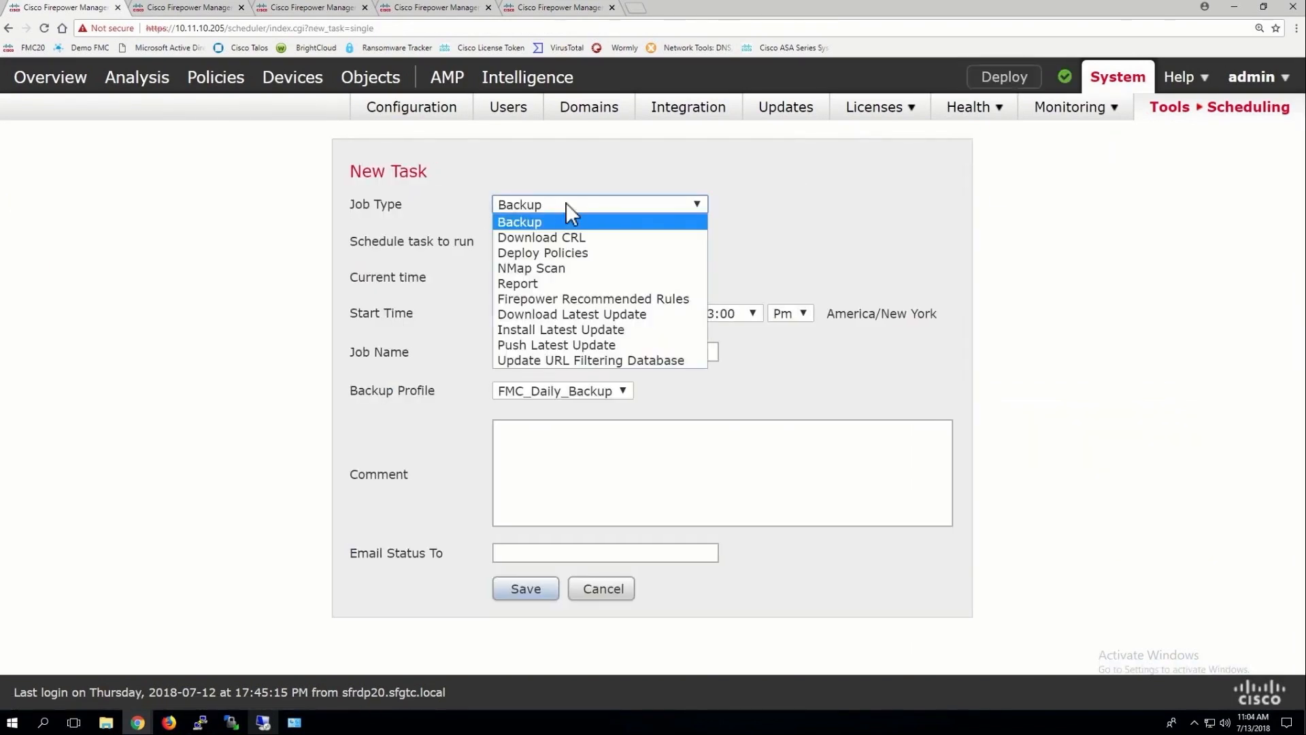
# Make the task a recurring Deploy Policies job running every 1 day at 11:00 PM
pyautogui.click(545, 256)
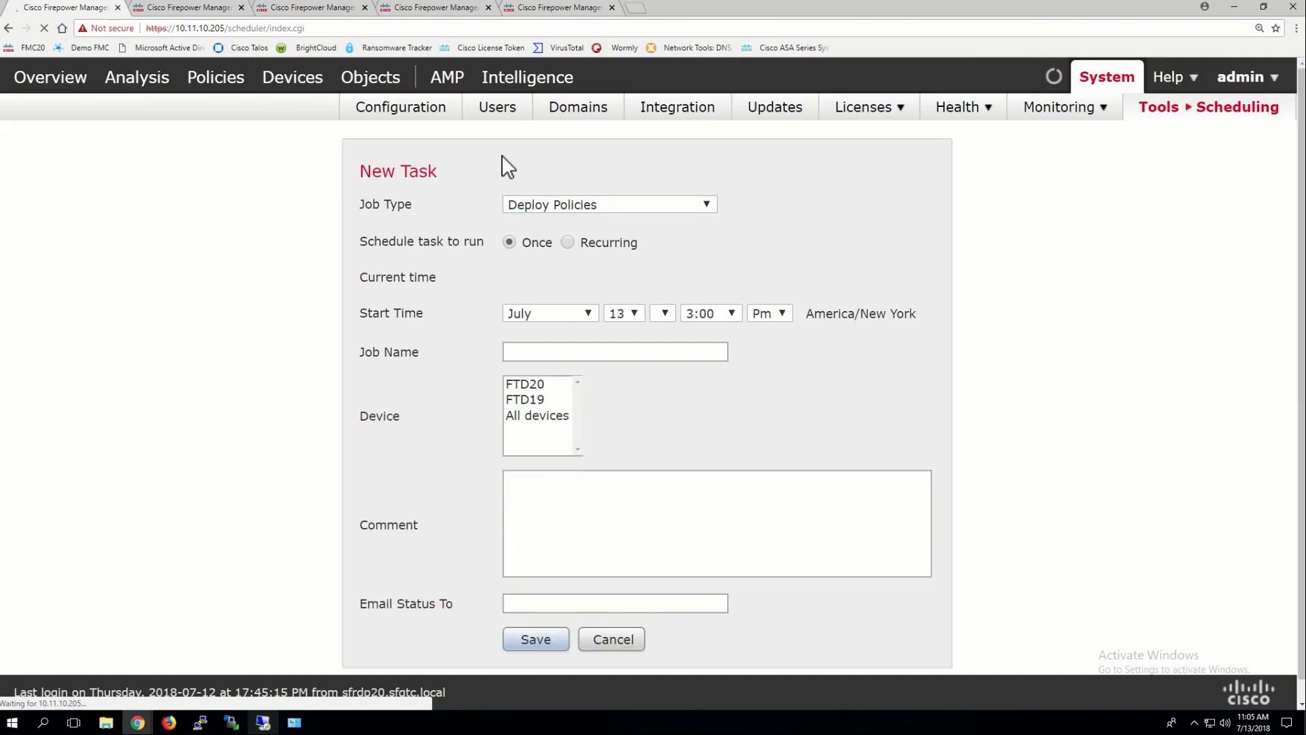
pyautogui.click(551, 243)
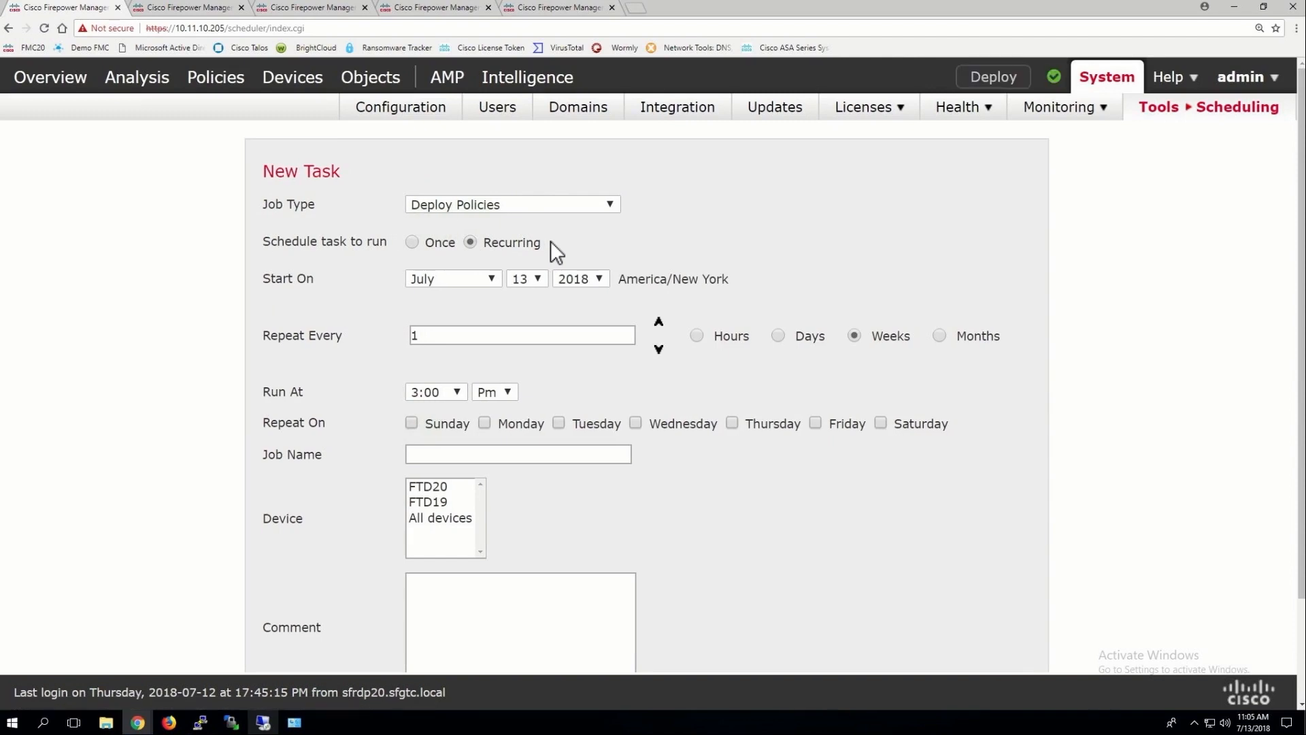
pyautogui.click(437, 394)
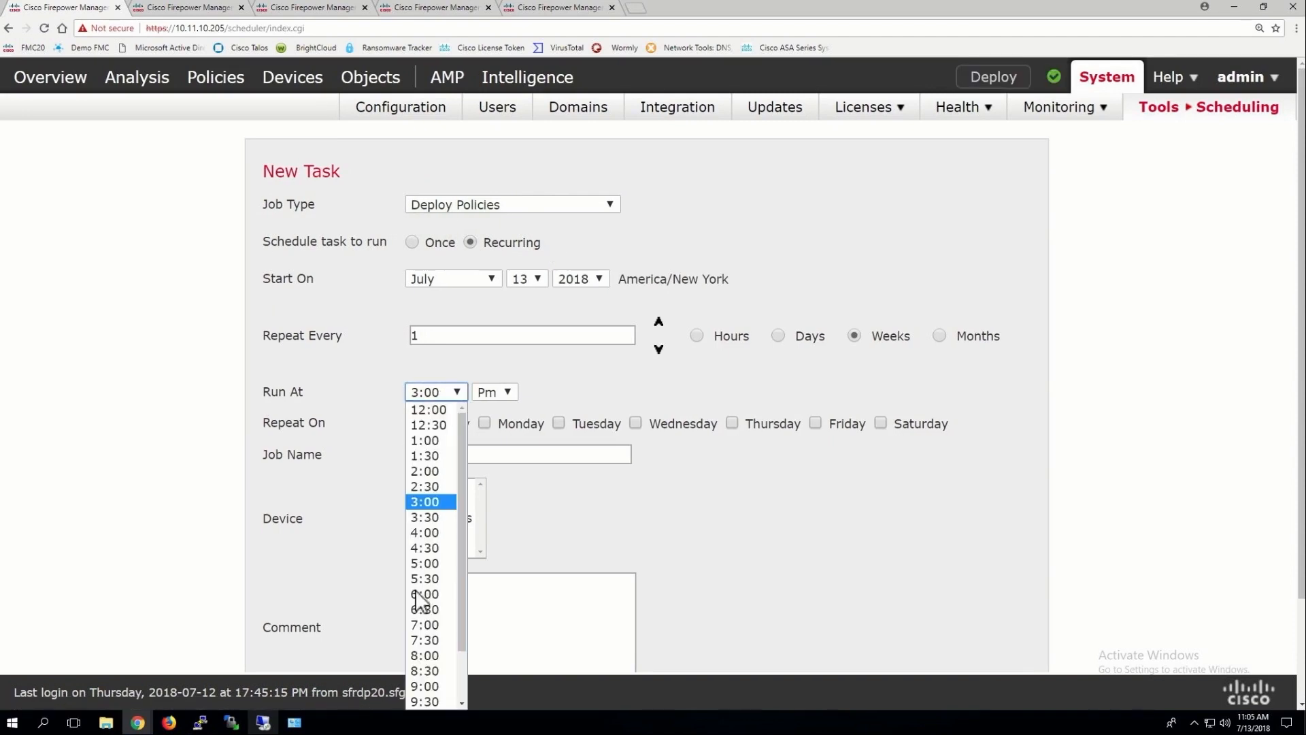
pyautogui.click(462, 704)
pyautogui.scroll(-2, 430, 693)
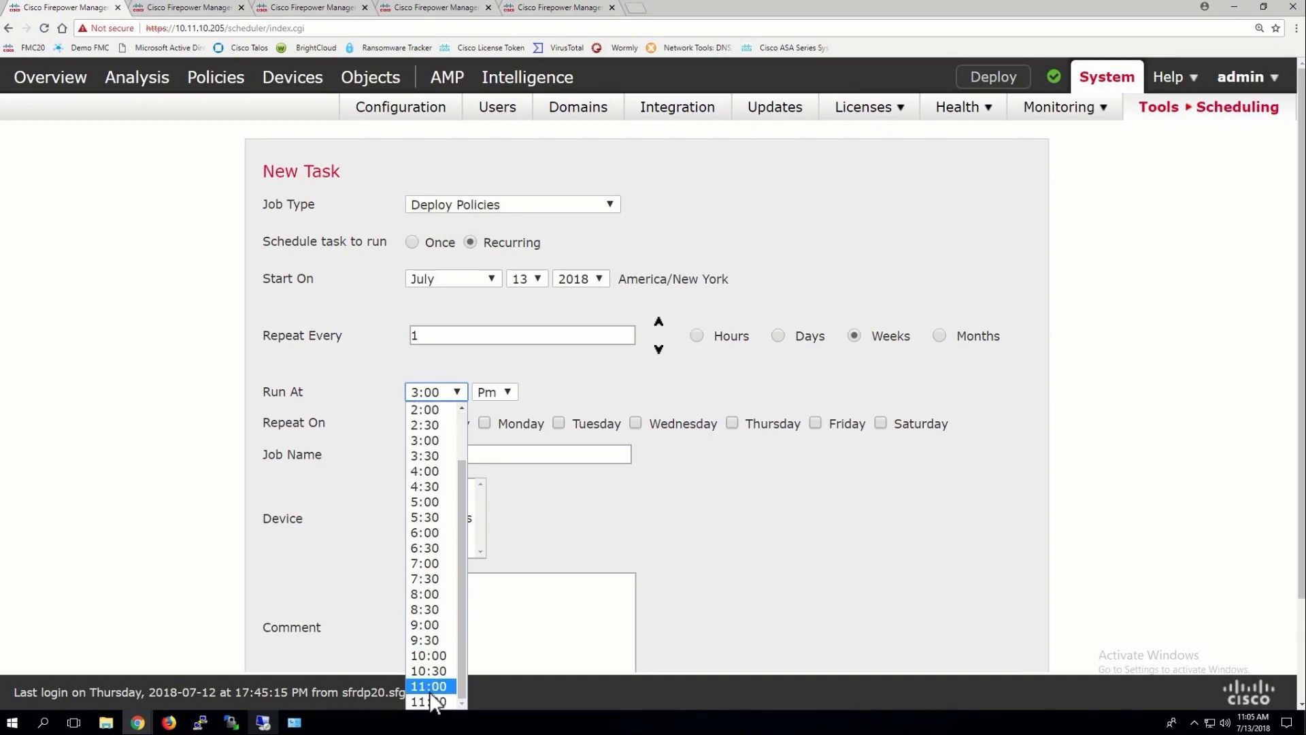
pyautogui.click(430, 689)
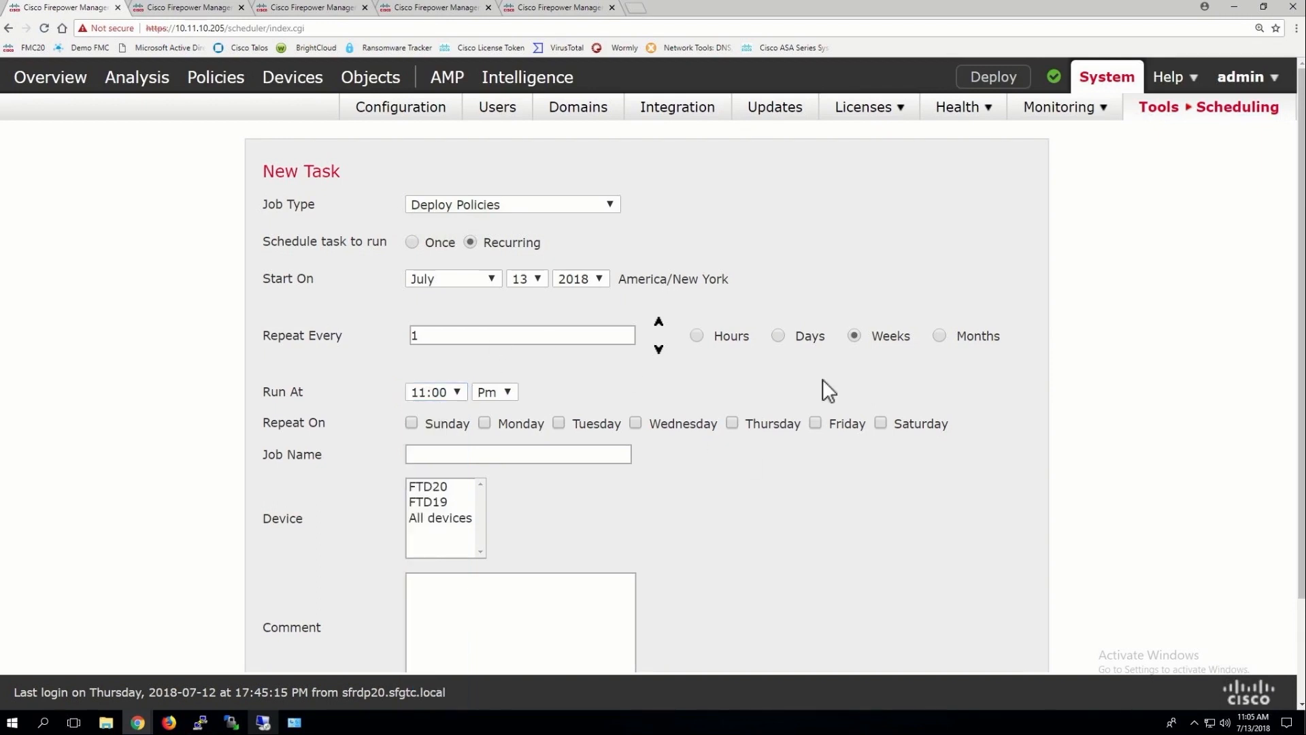
pyautogui.click(778, 336)
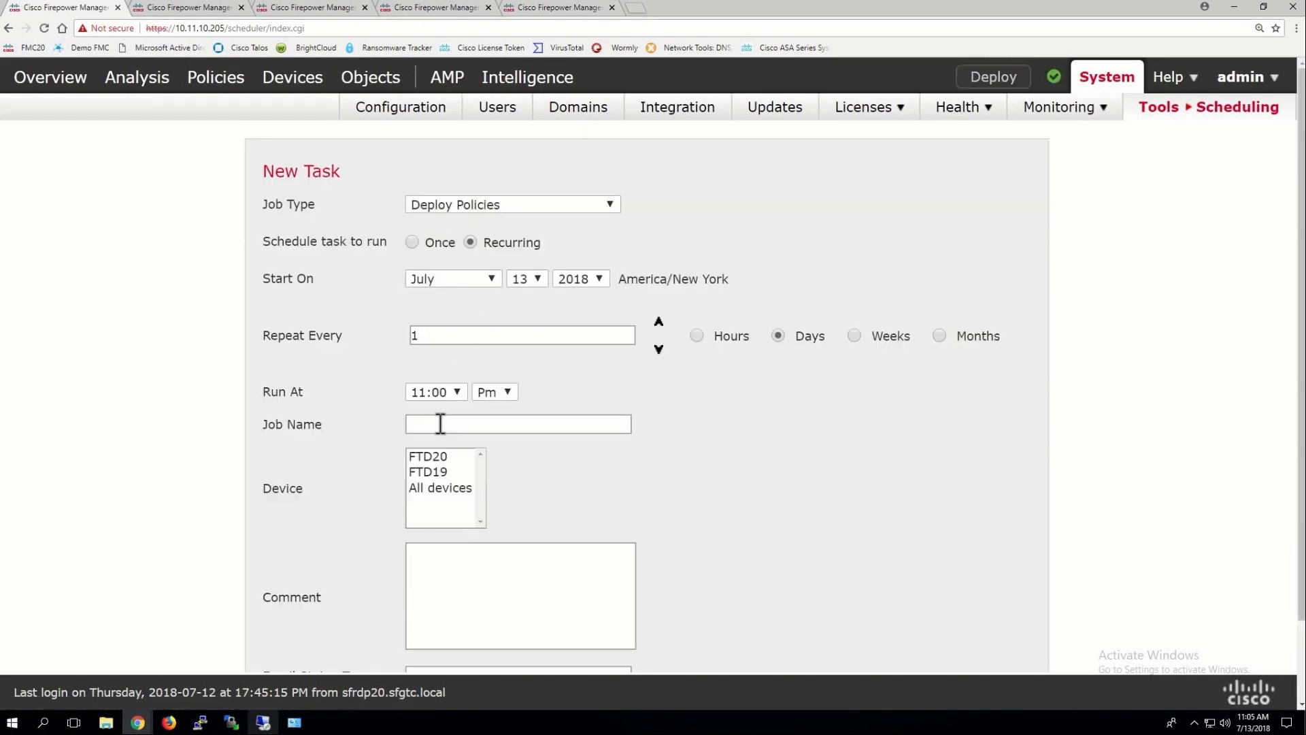
# Name it Nightly_Deployment, target all devices, and save the task
pyautogui.click(440, 424)
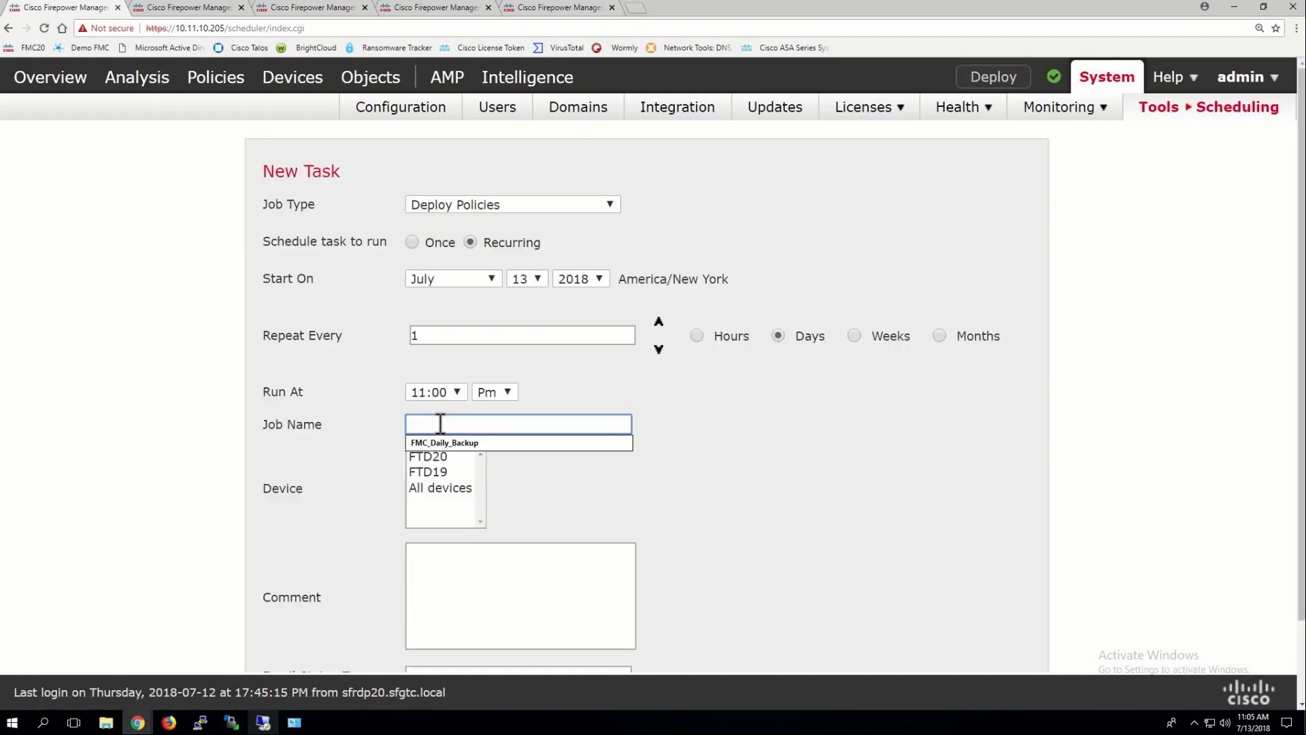
pyautogui.write('Night')
pyautogui.press('BackSpace')
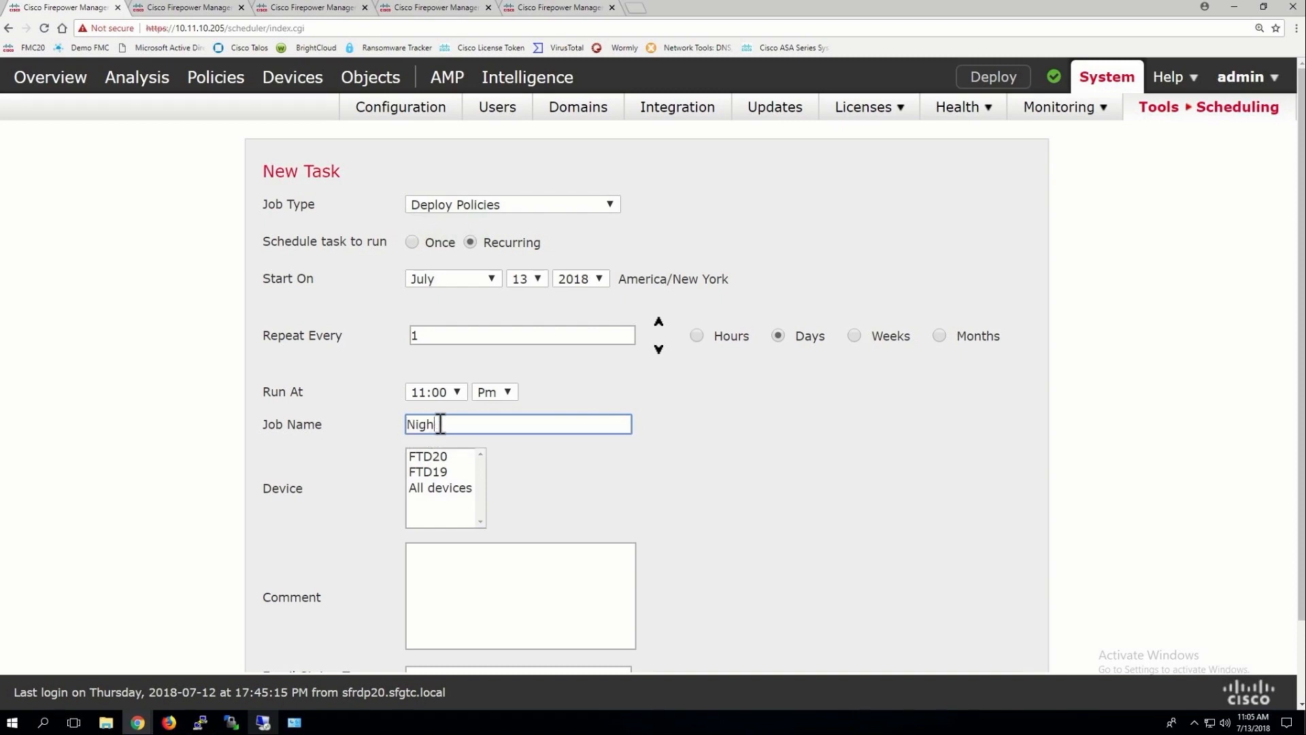
pyautogui.write('tly_Deplyment')
pyautogui.click(488, 424)
pyautogui.write('o')
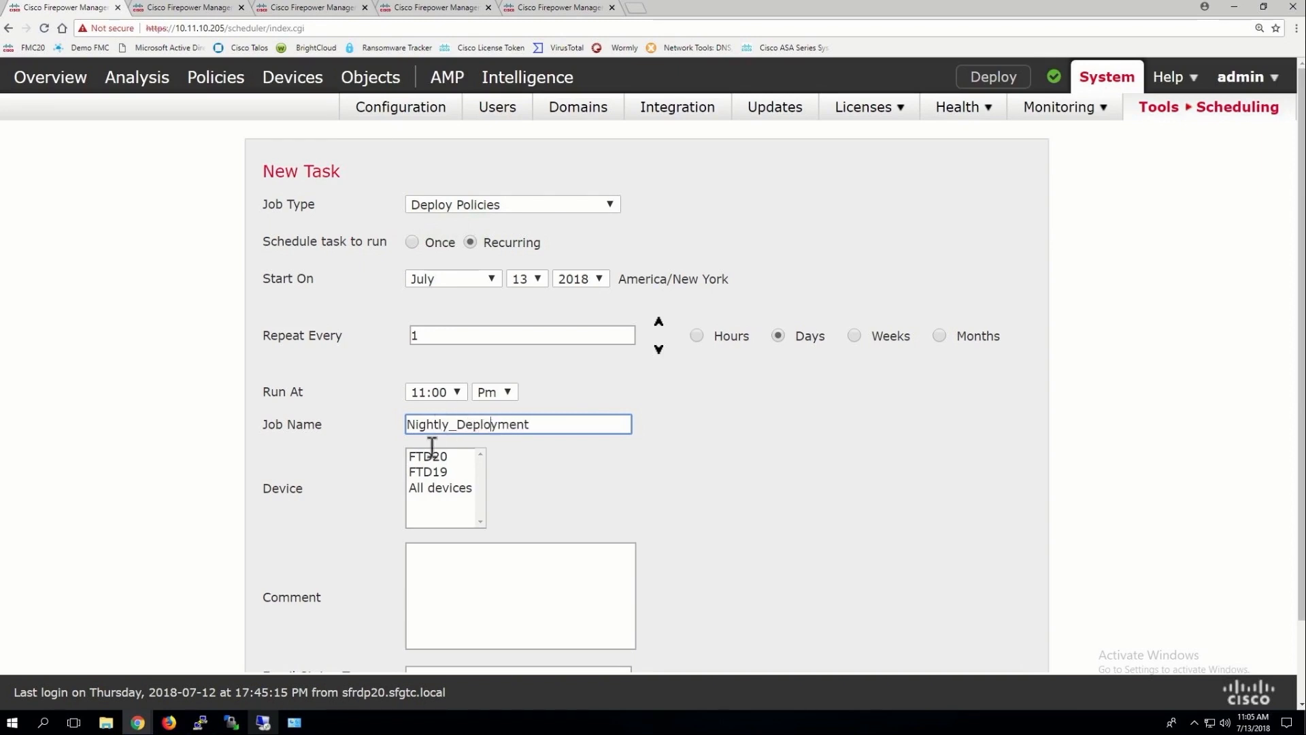
pyautogui.click(430, 489)
pyautogui.scroll(-2, 533, 474)
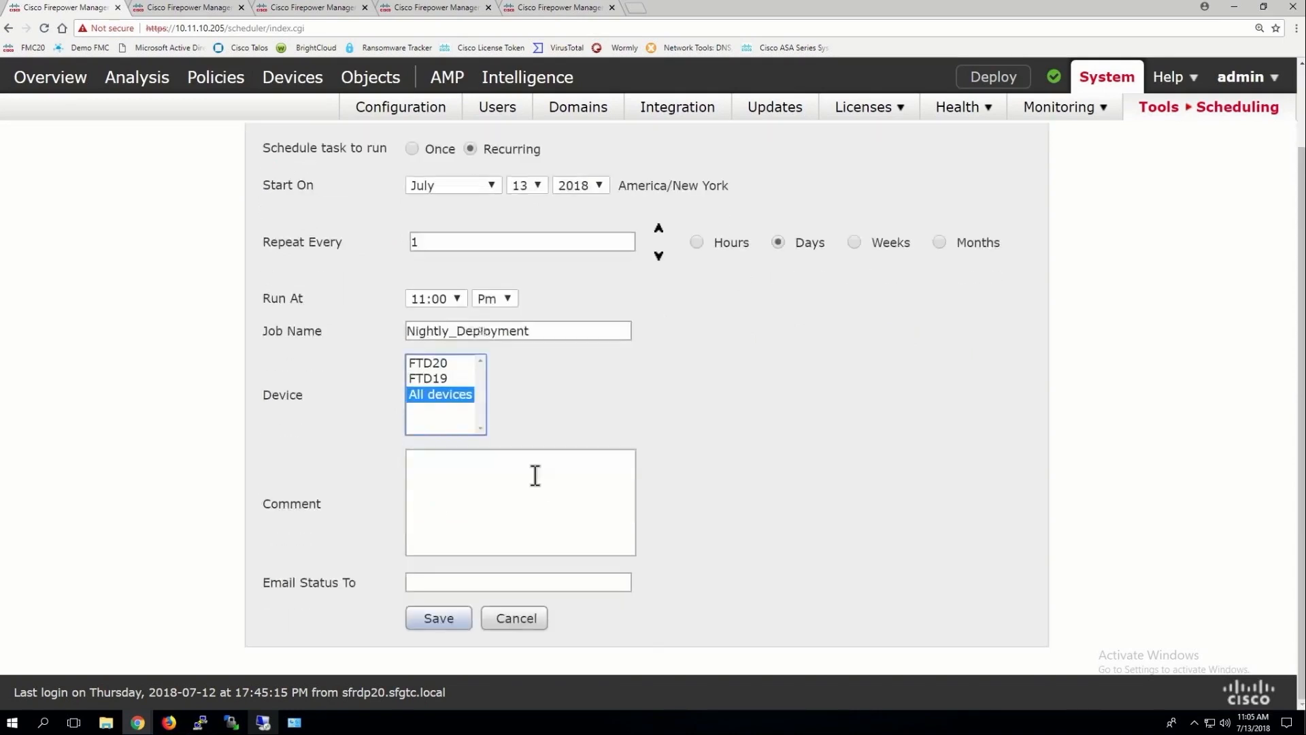
pyautogui.click(435, 621)
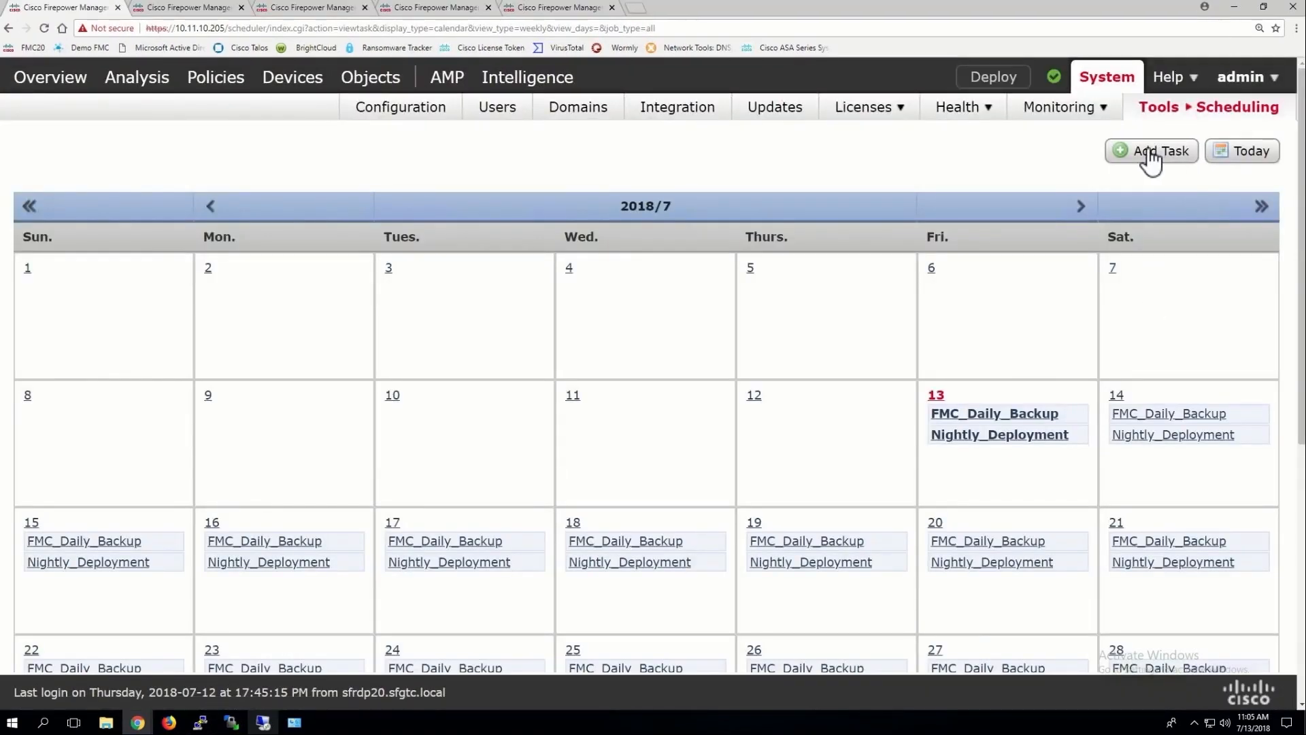
# Add a recurring Report task that runs every Monday at 7:30 AM
pyautogui.click(1150, 155)
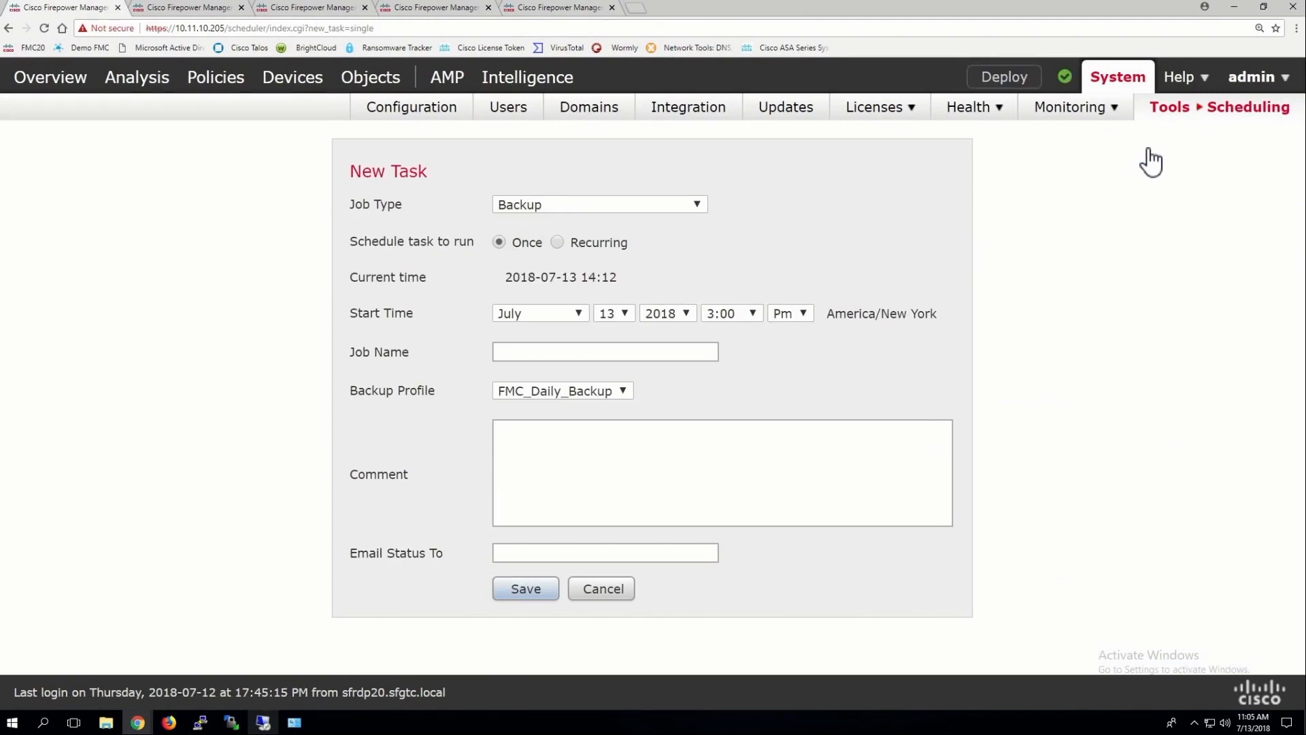
pyautogui.click(564, 206)
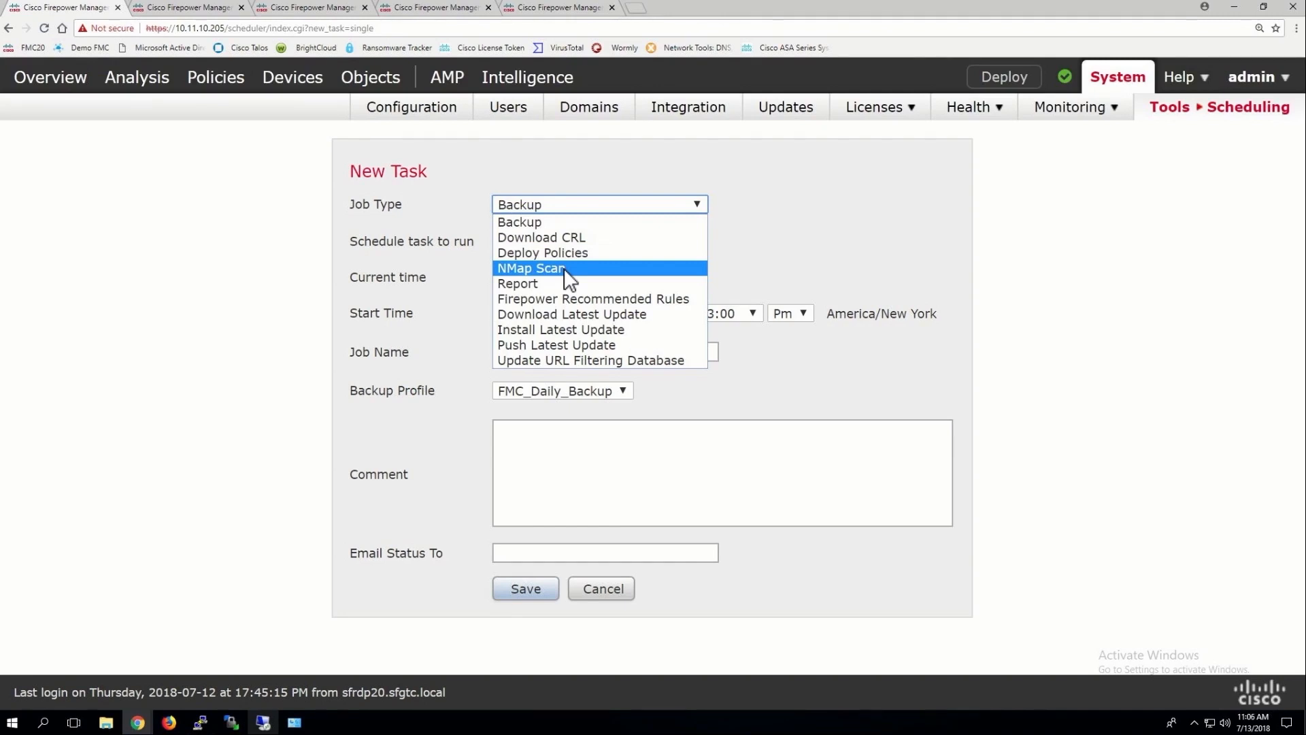
pyautogui.click(521, 283)
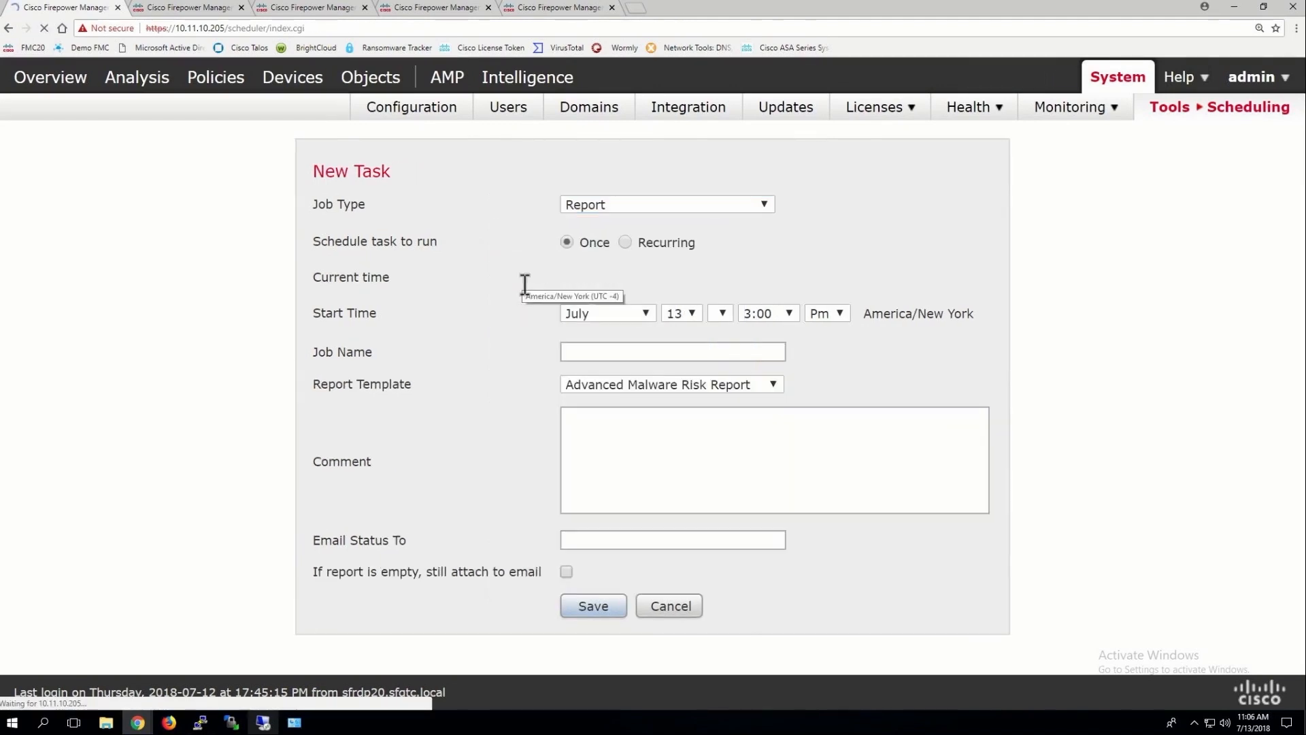
pyautogui.click(611, 242)
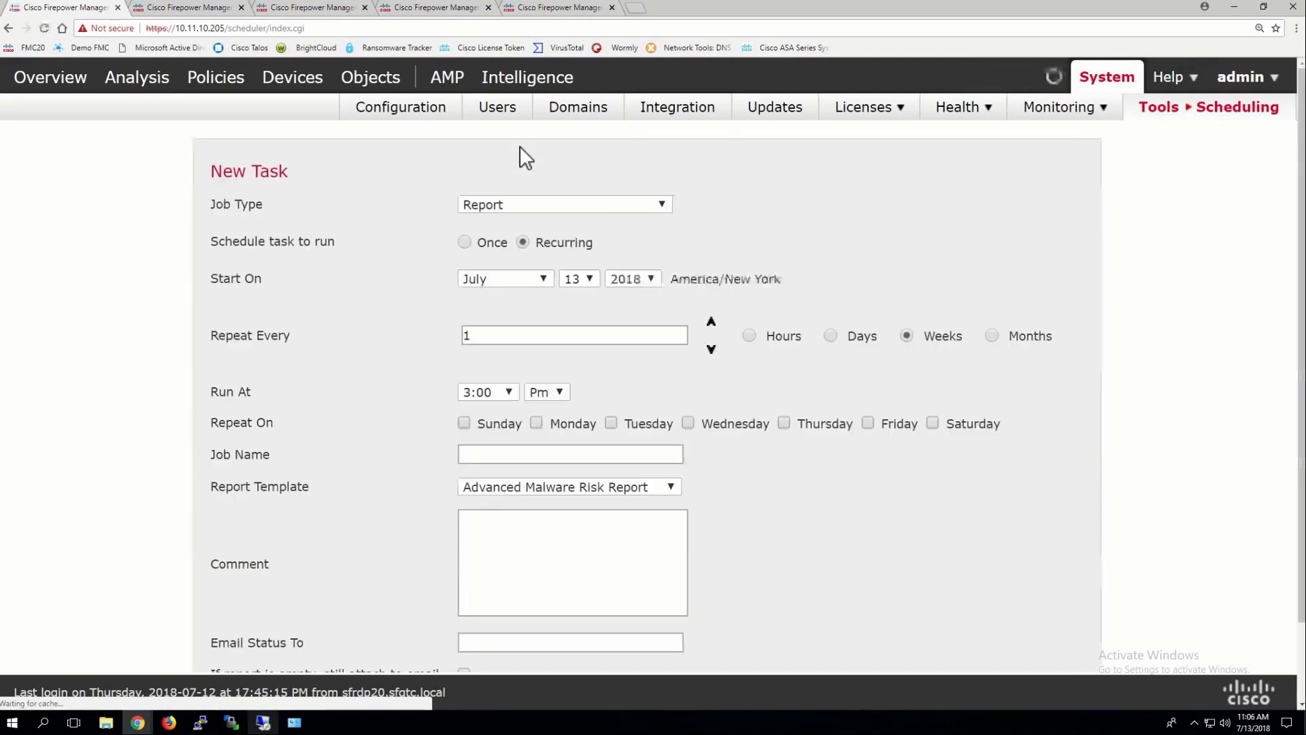
pyautogui.click(537, 424)
pyautogui.click(503, 391)
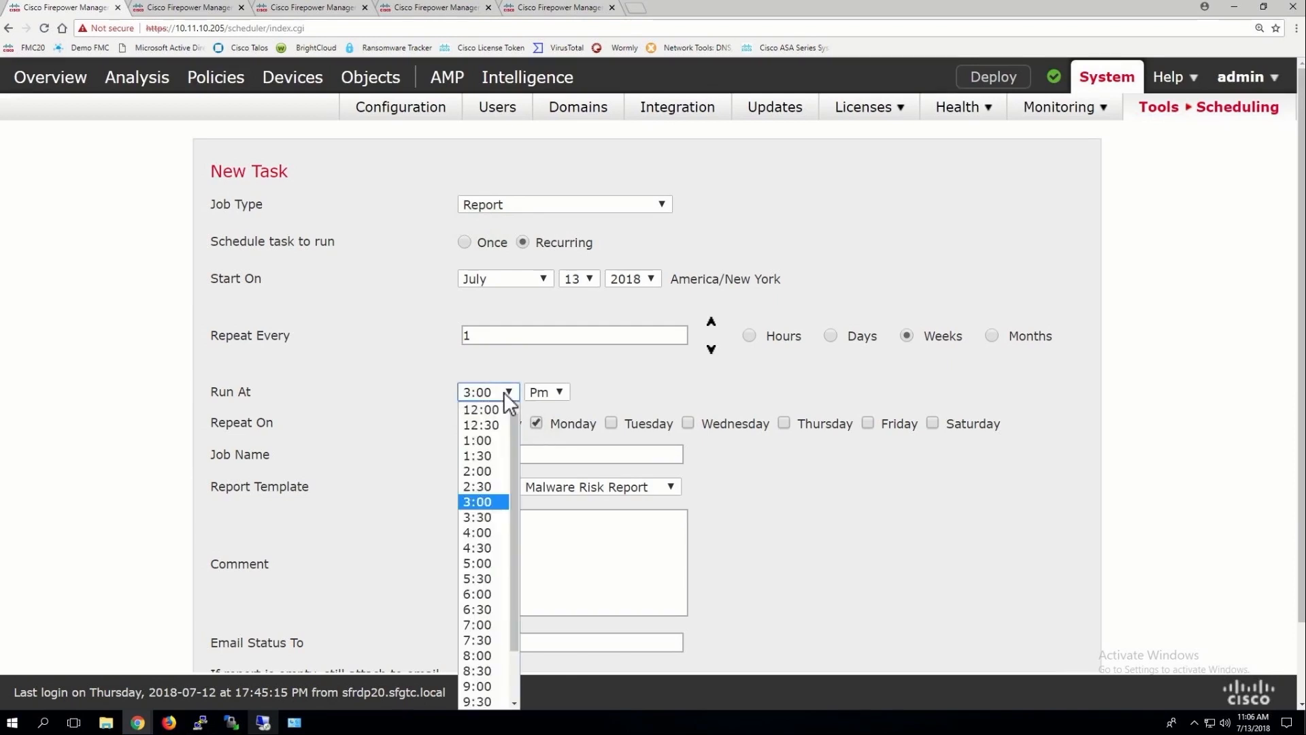
pyautogui.click(484, 640)
pyautogui.click(549, 393)
pyautogui.click(545, 409)
# Use the Weekly Network Report template, name the job Weekly Network Report, and try saving
pyautogui.click(522, 487)
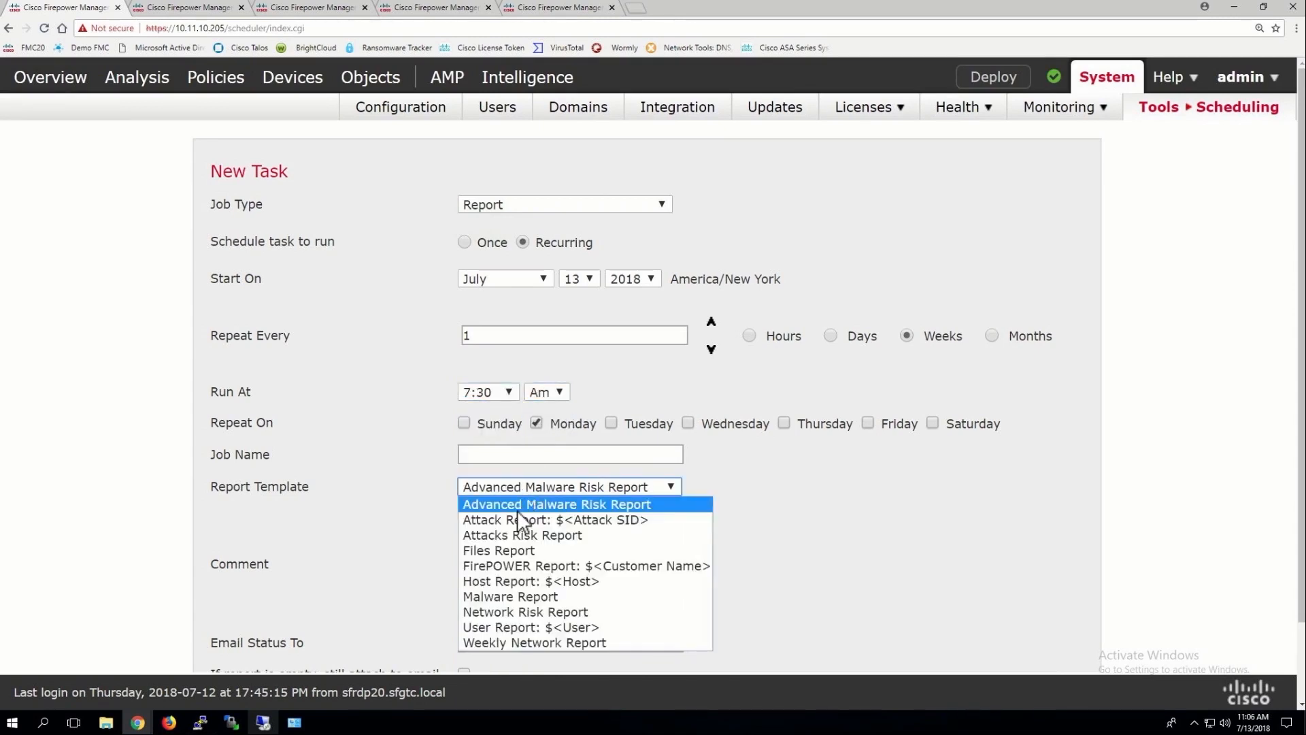
pyautogui.click(512, 641)
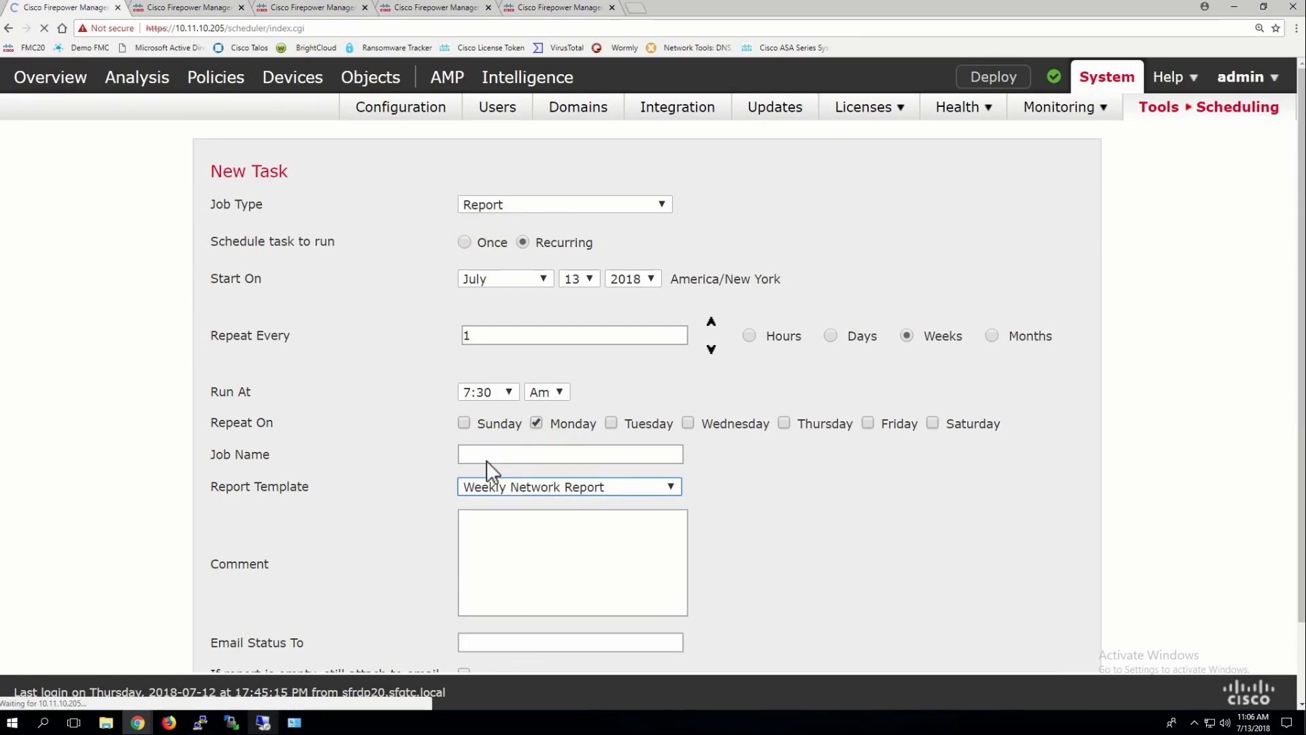
pyautogui.click(489, 454)
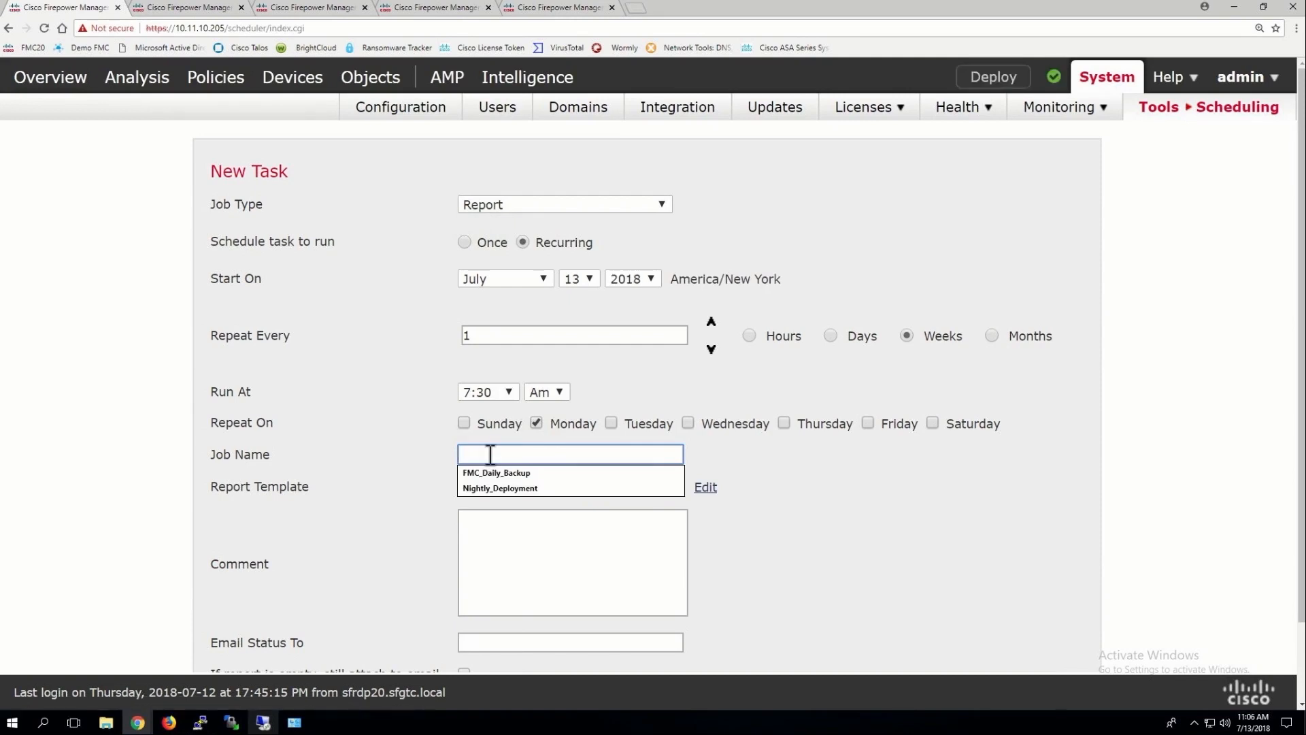
pyautogui.write('Weekly Netw')
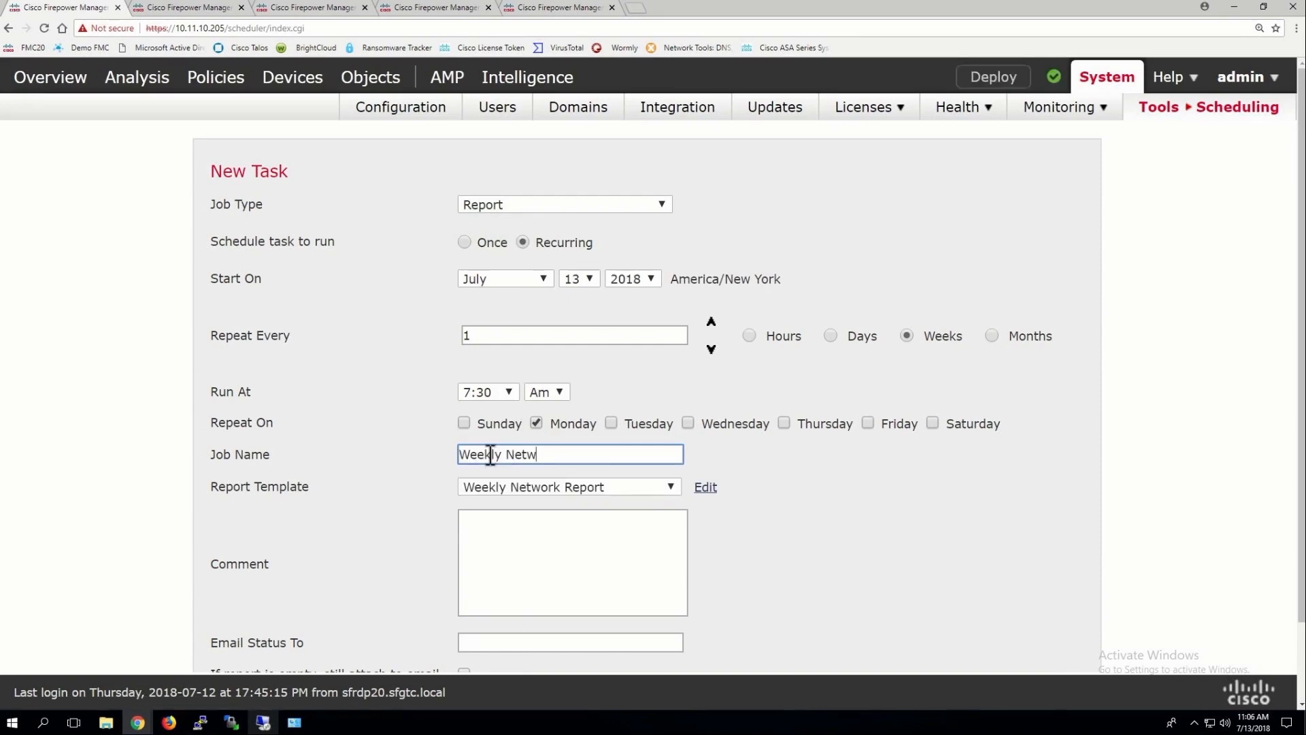
pyautogui.write('ork Report')
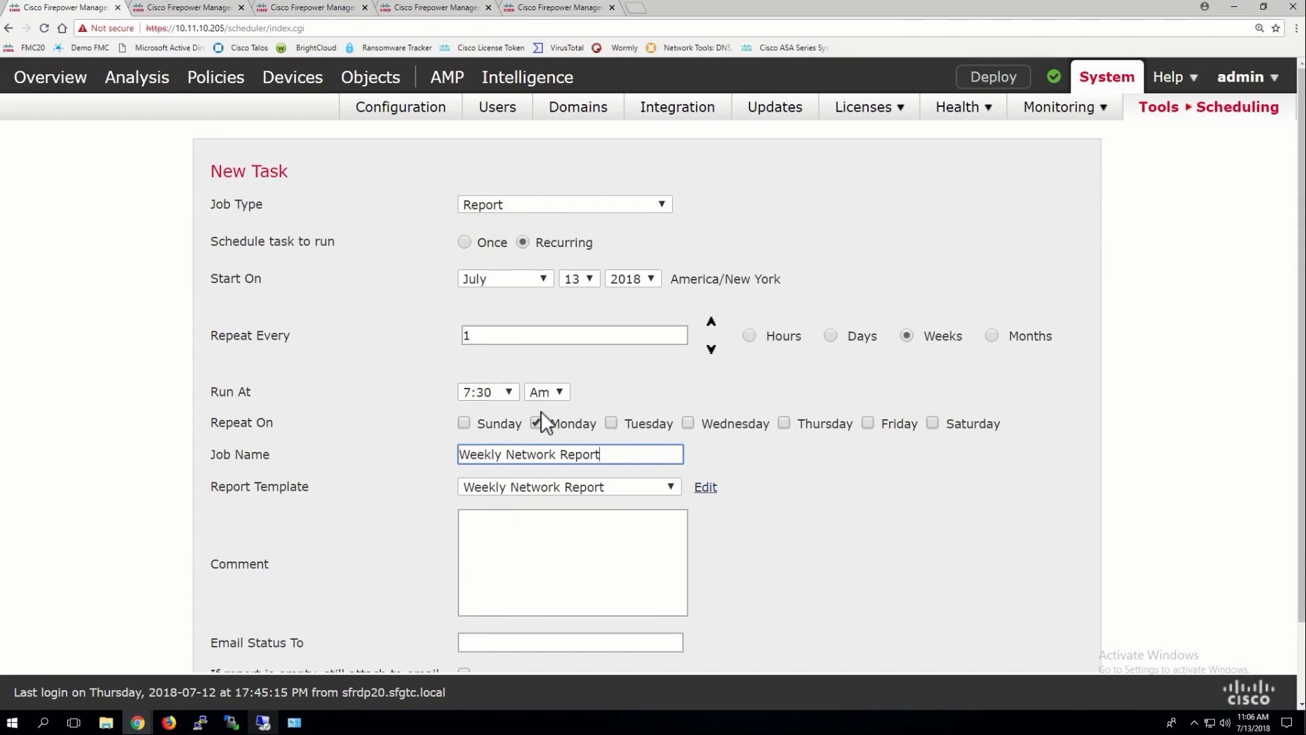
pyautogui.scroll(-2, 483, 621)
pyautogui.click(491, 618)
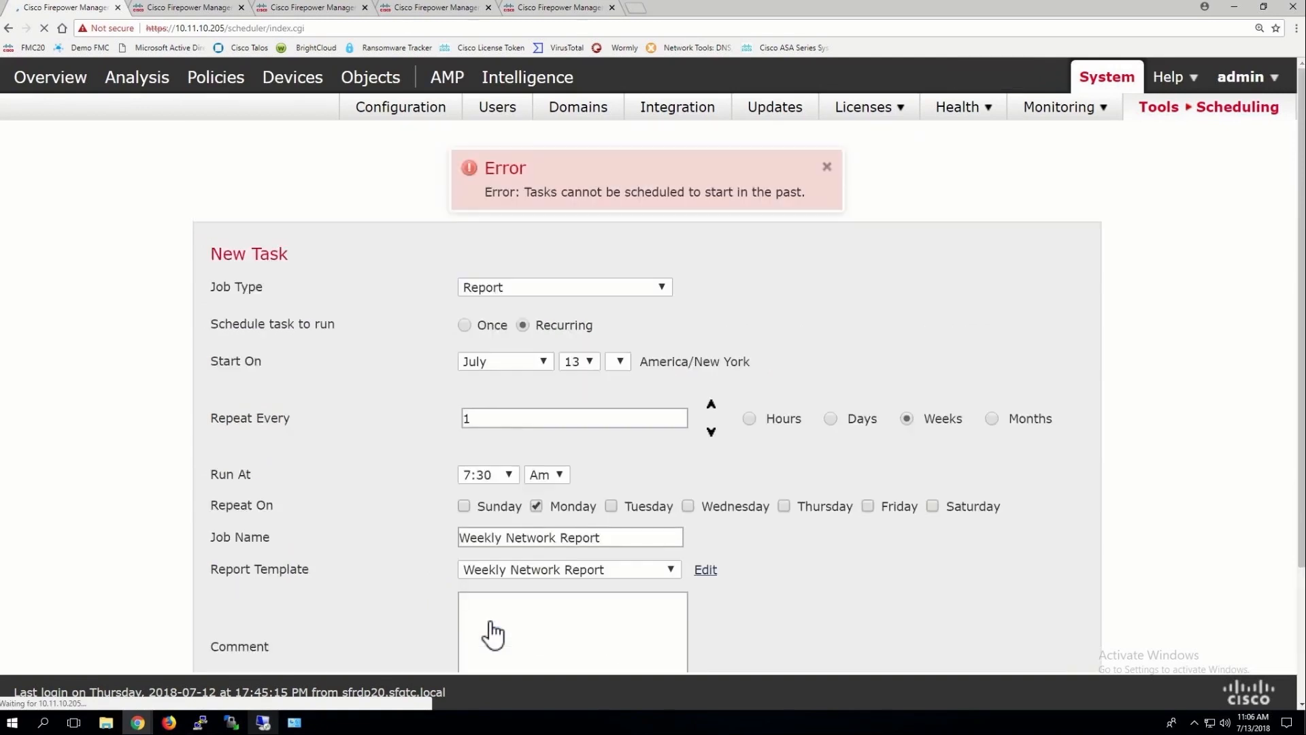
# Change the start day to July 14 to clear the past-date error and save again
pyautogui.click(581, 361)
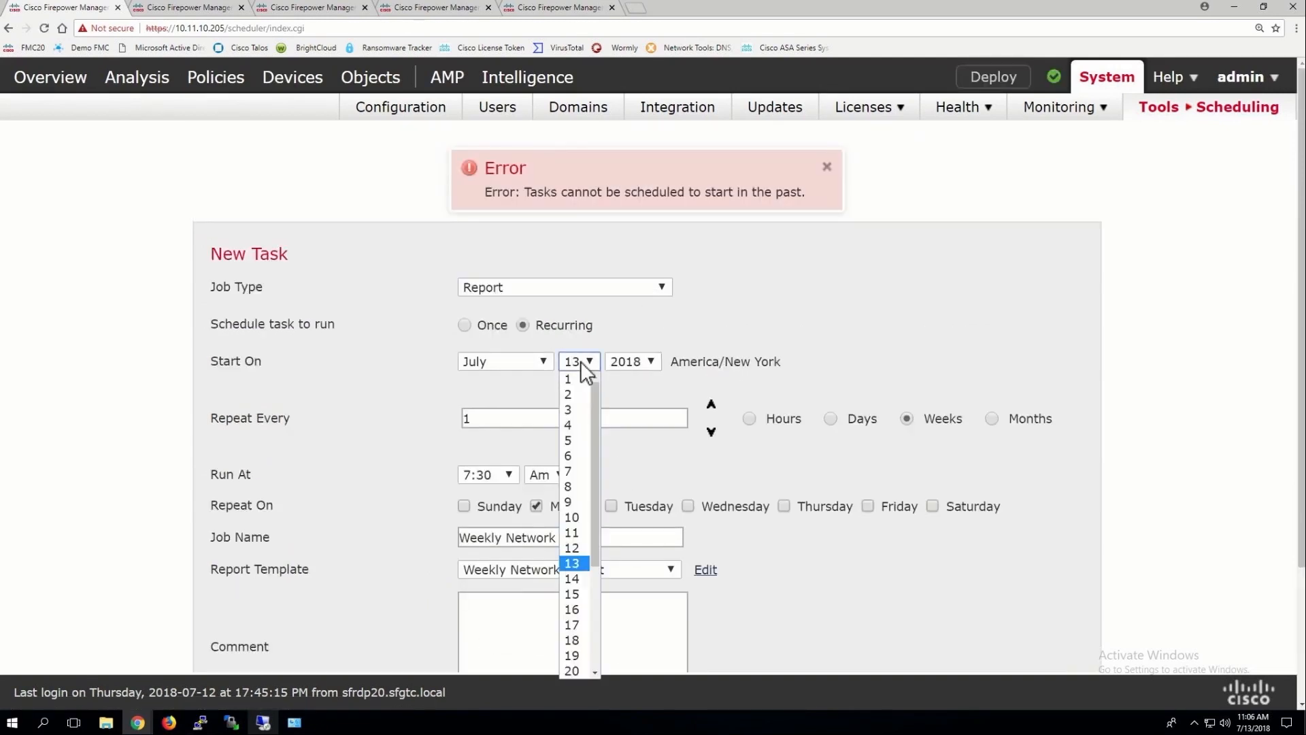
pyautogui.click(573, 579)
pyautogui.scroll(-3, 422, 503)
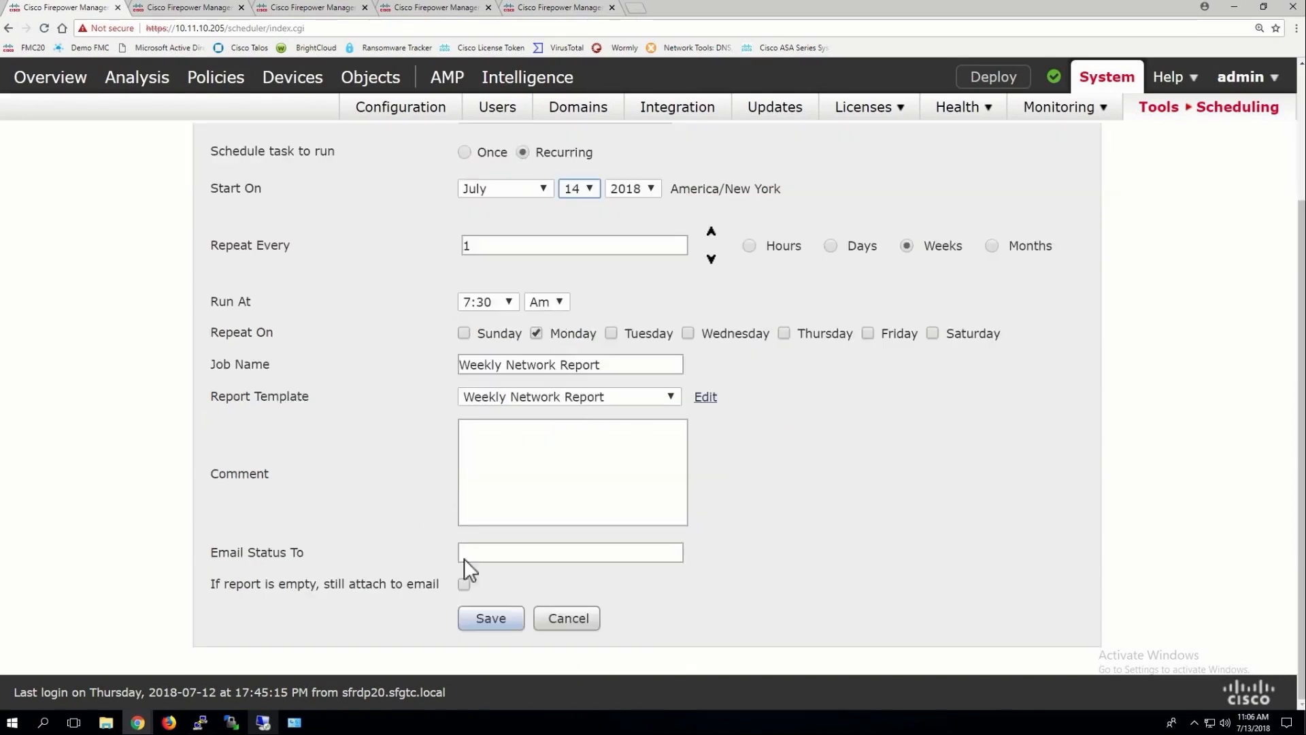
pyautogui.click(485, 617)
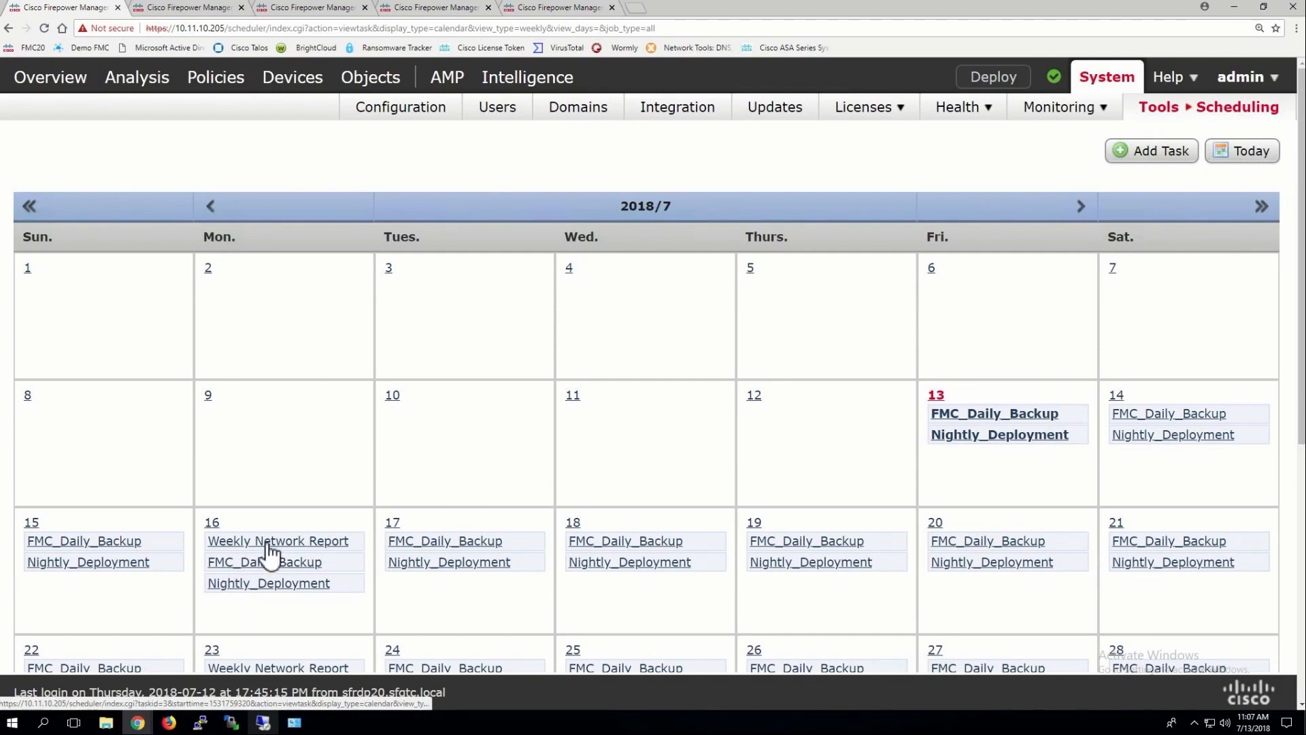
# Set up a recurring Report task for Fridays at 12:30 using the Advanced Malware Risk Report template
pyautogui.rightClick(1164, 152)
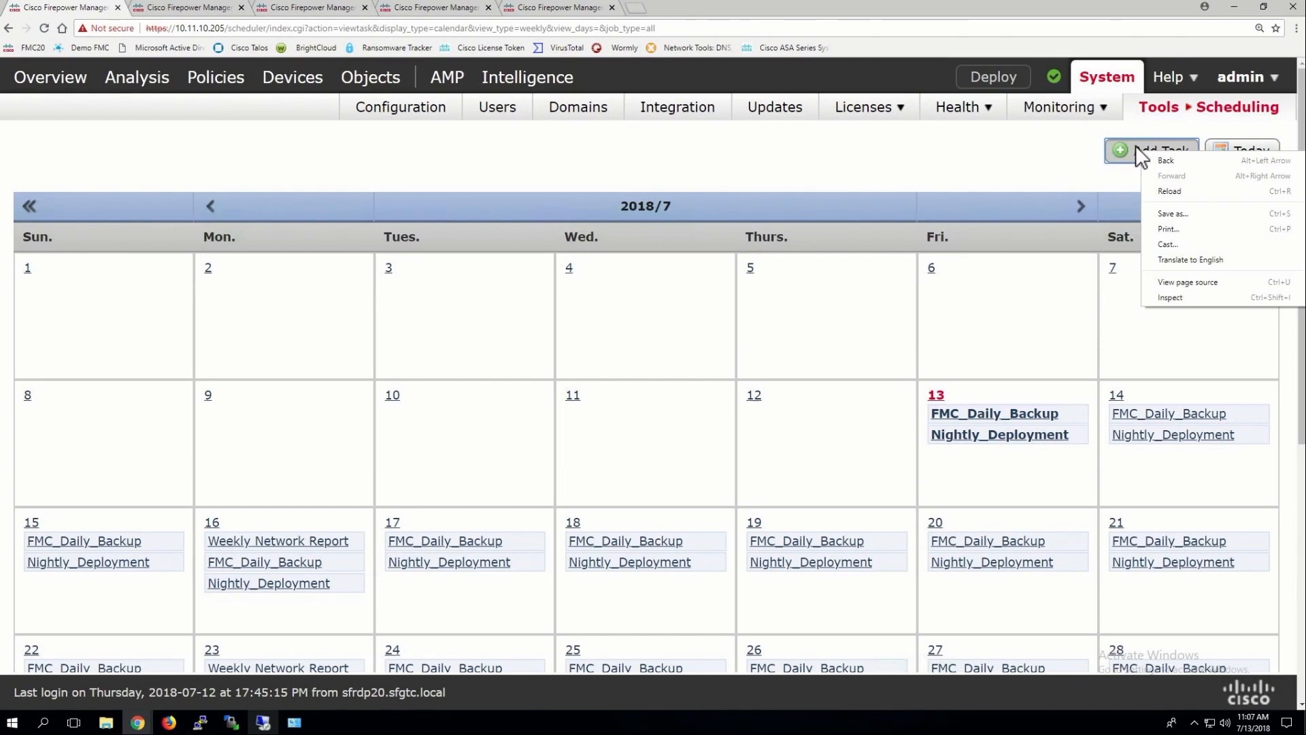
pyautogui.click(1141, 153)
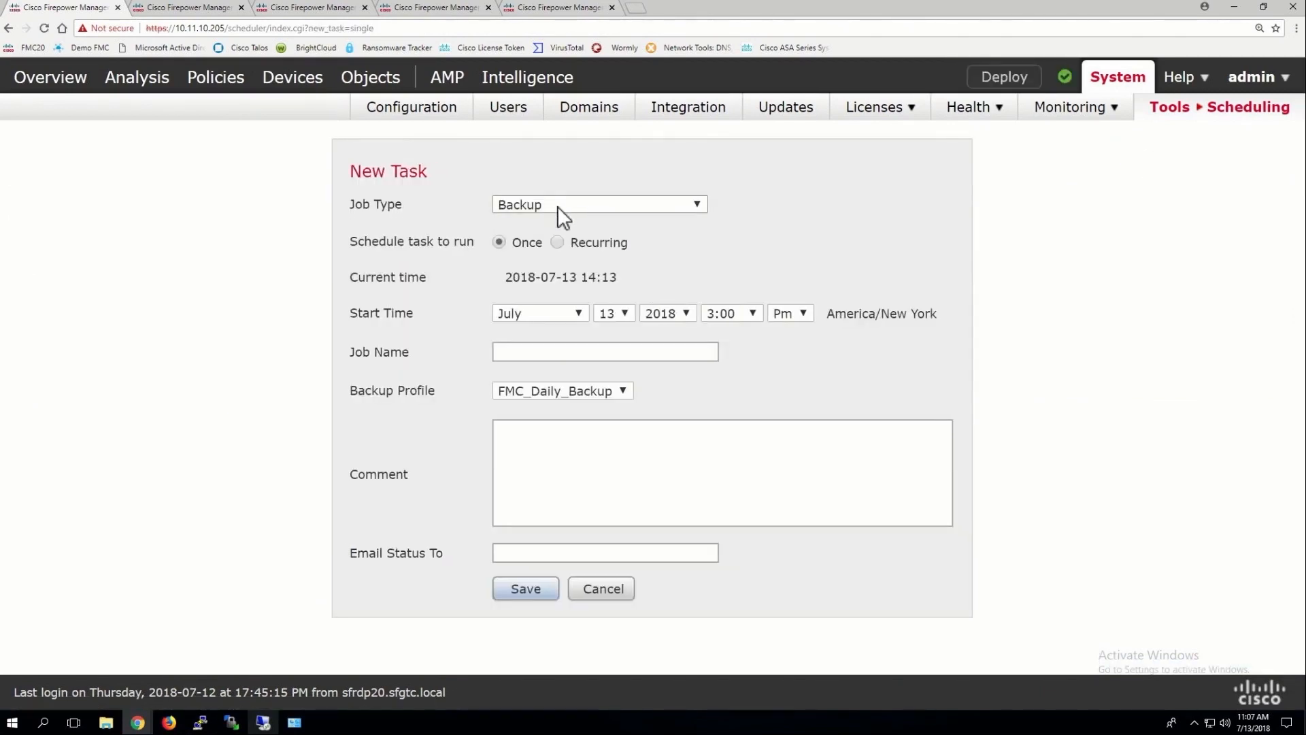
pyautogui.click(557, 206)
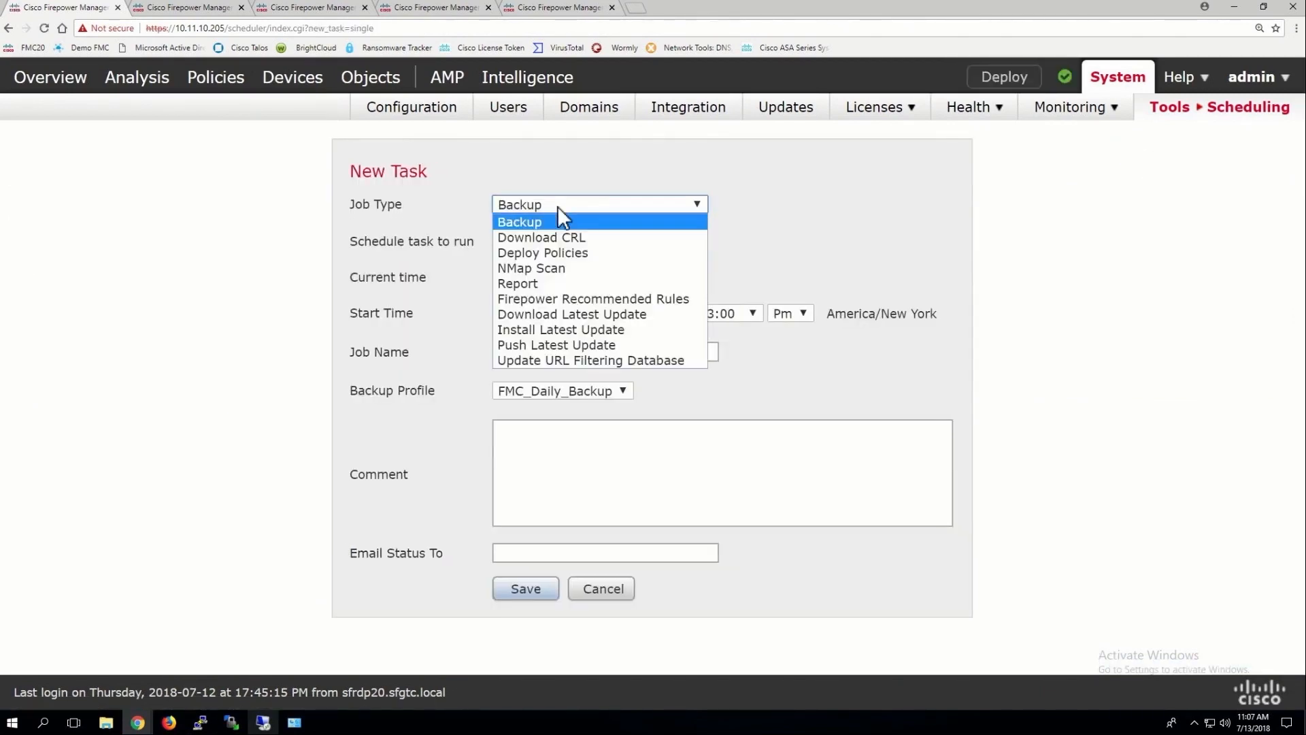
pyautogui.click(516, 283)
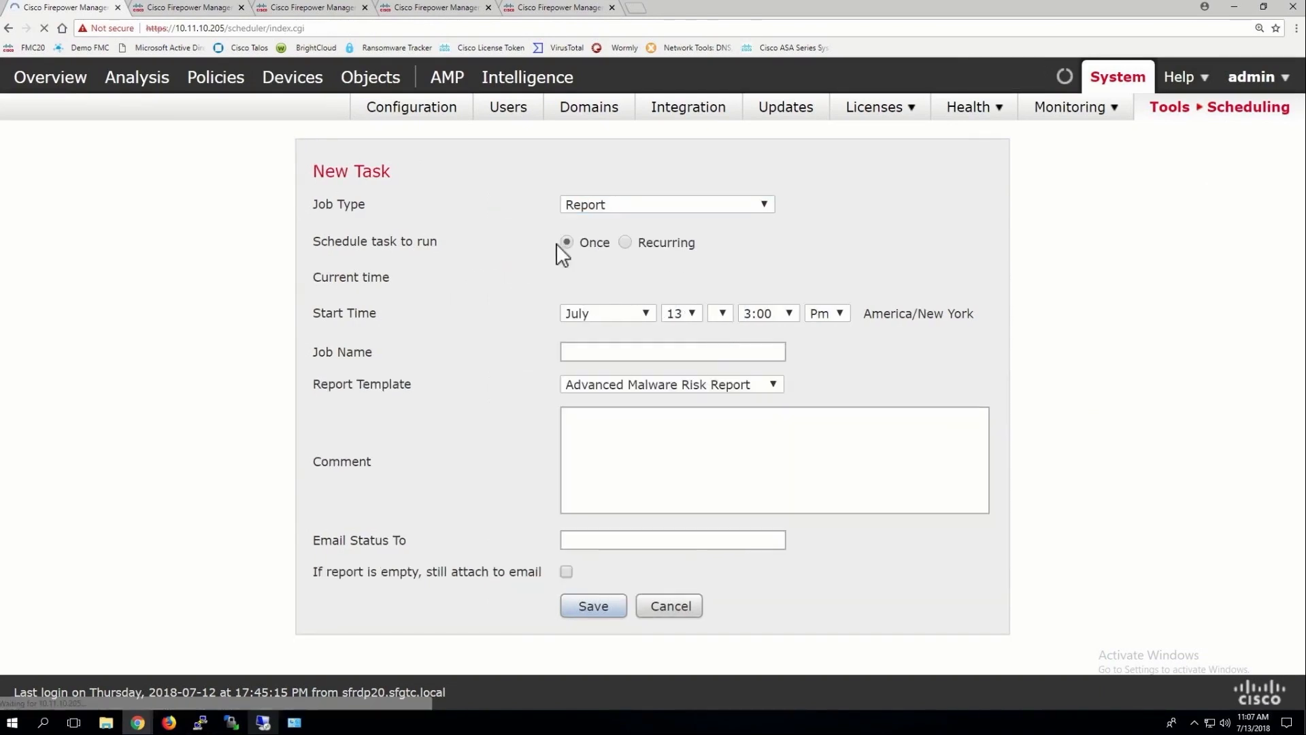
pyautogui.click(609, 242)
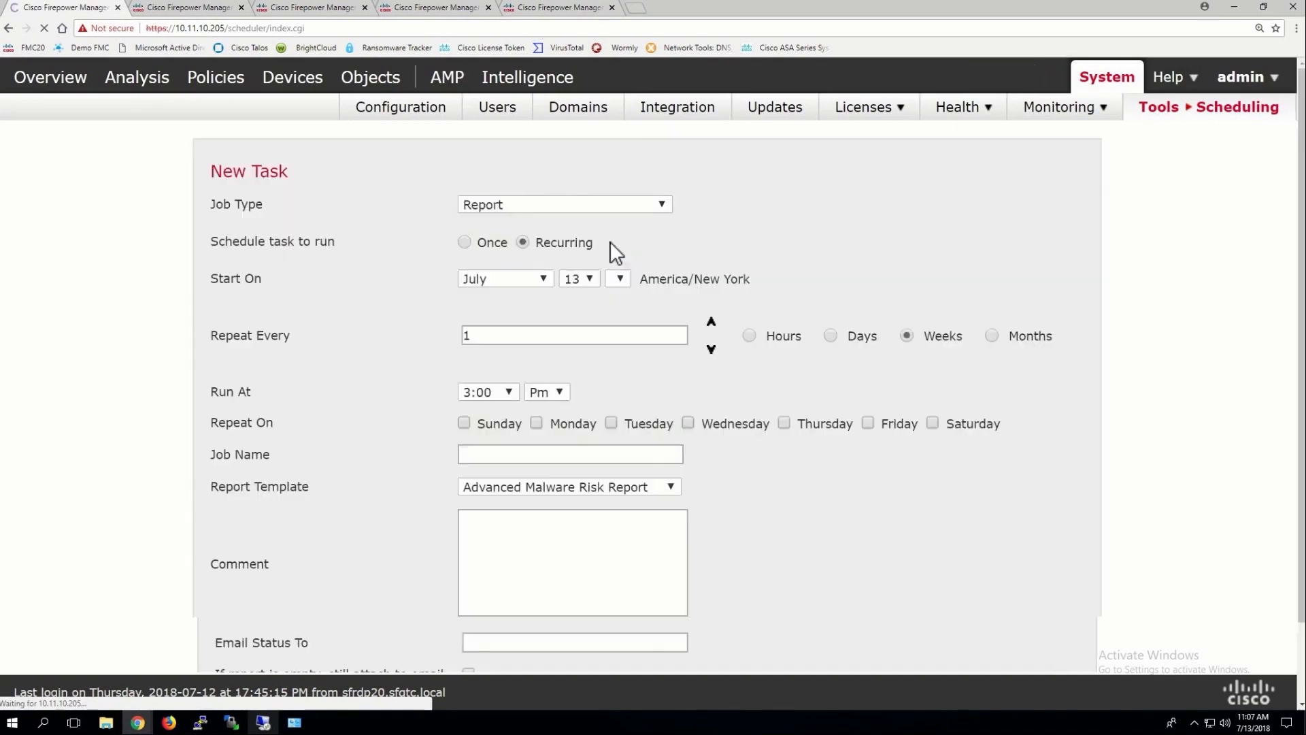
pyautogui.click(503, 392)
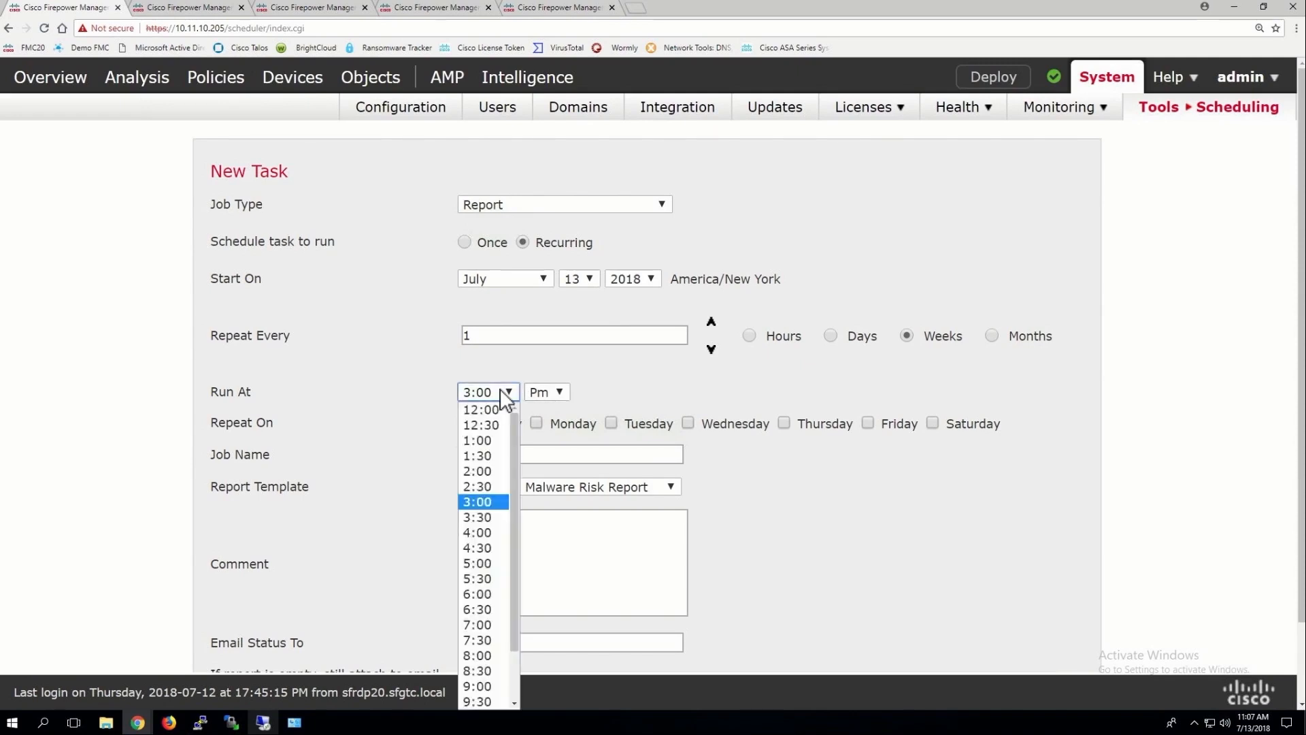
pyautogui.click(483, 423)
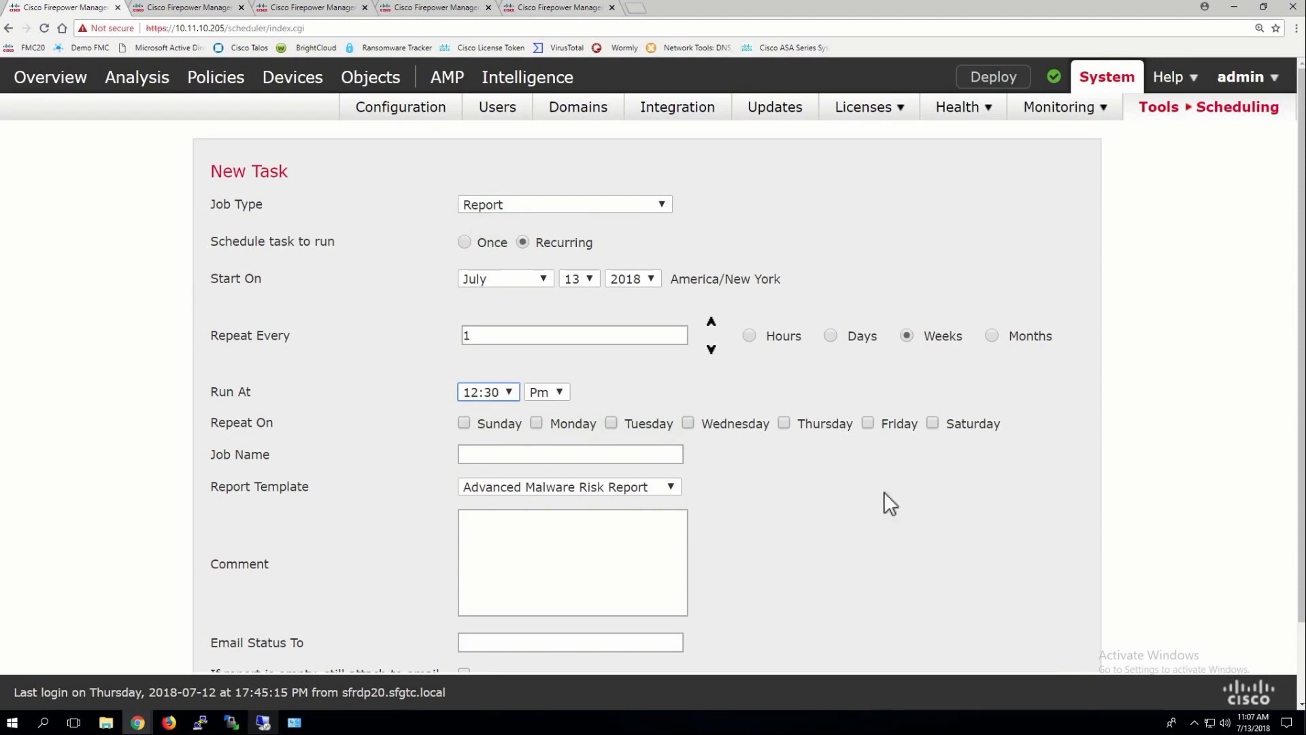
pyautogui.click(869, 424)
pyautogui.rightClick(511, 483)
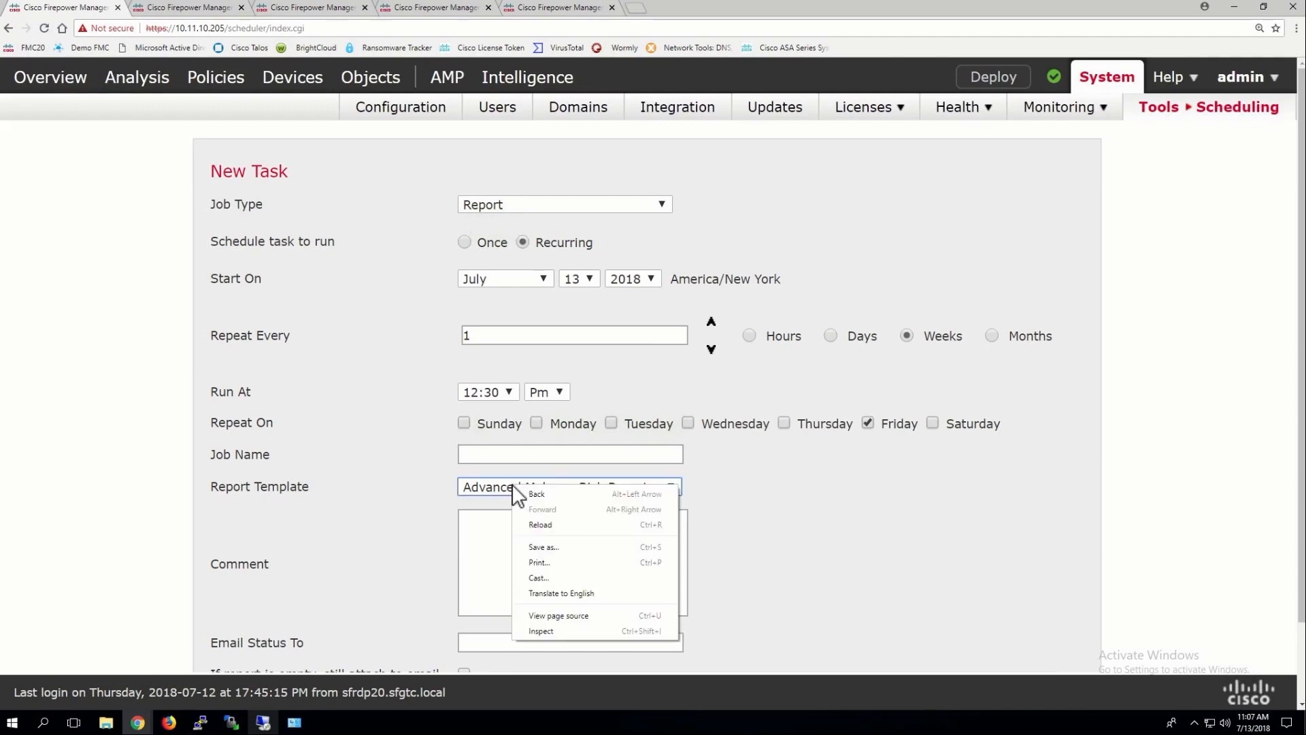
pyautogui.click(512, 484)
pyautogui.click(511, 484)
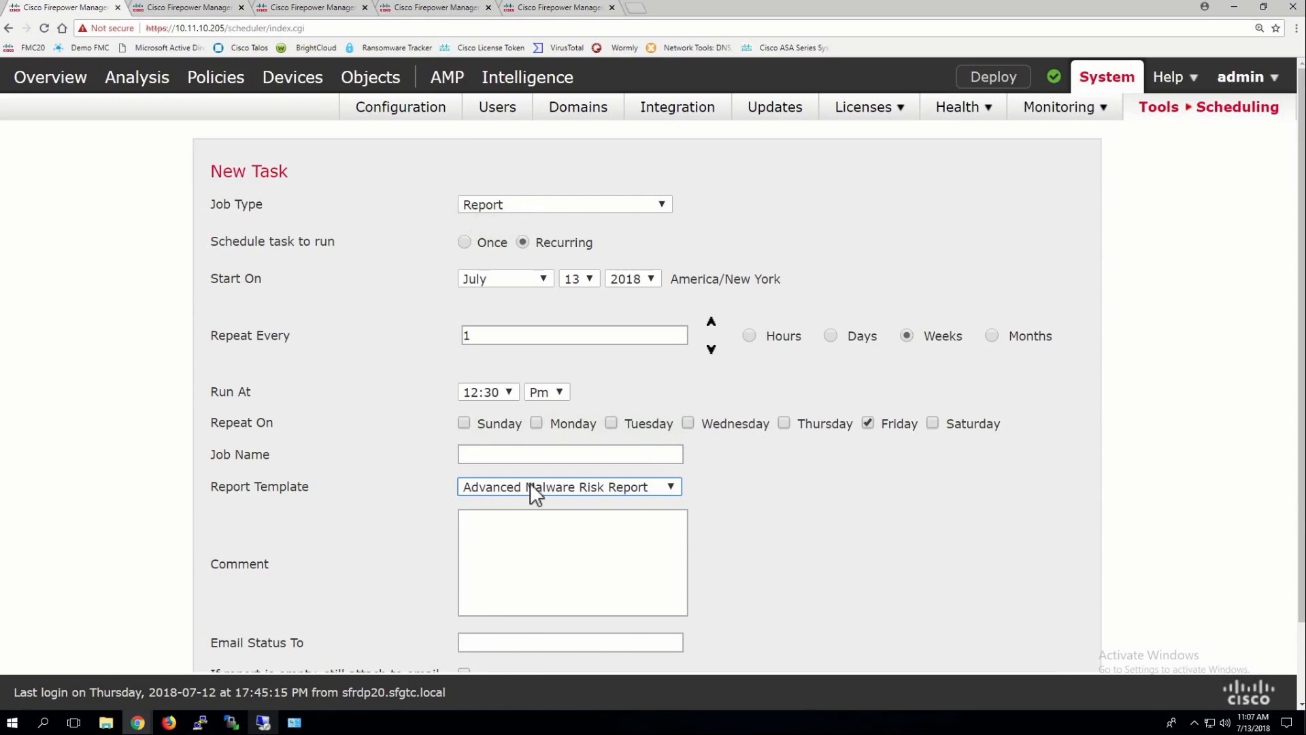
pyautogui.click(667, 484)
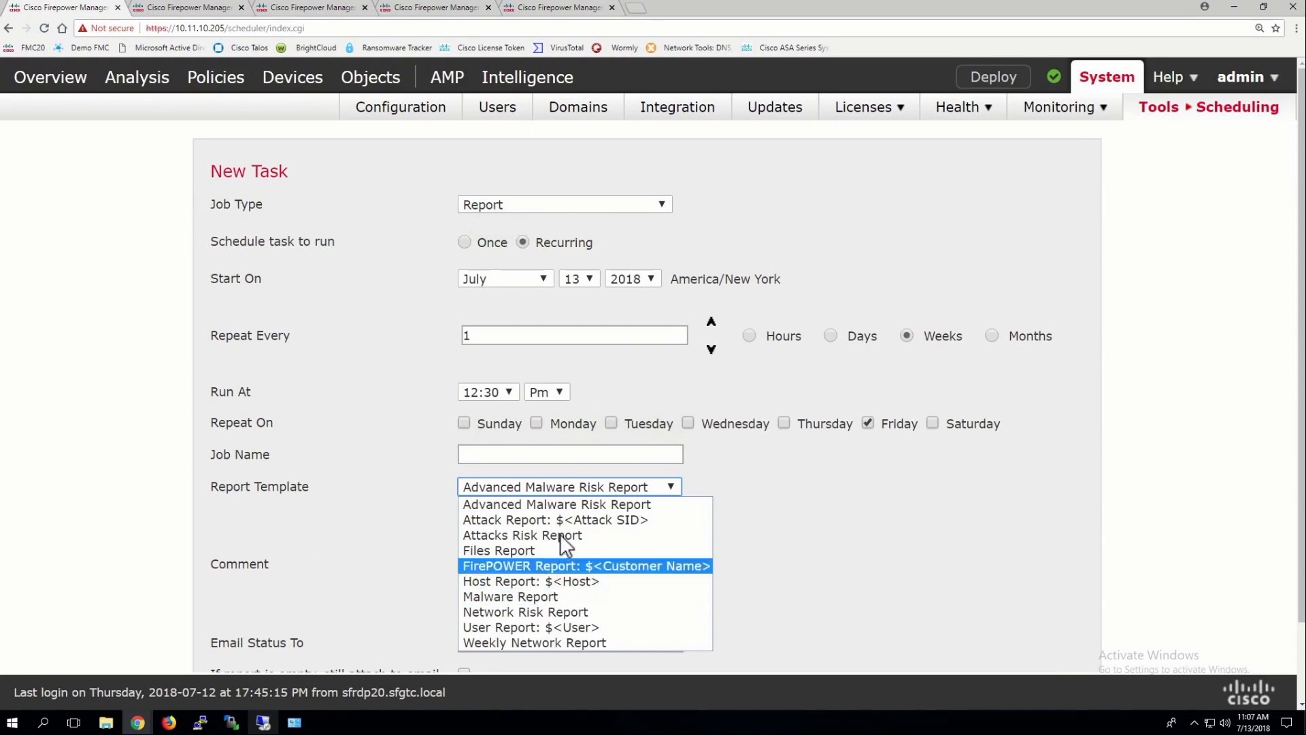
pyautogui.click(569, 505)
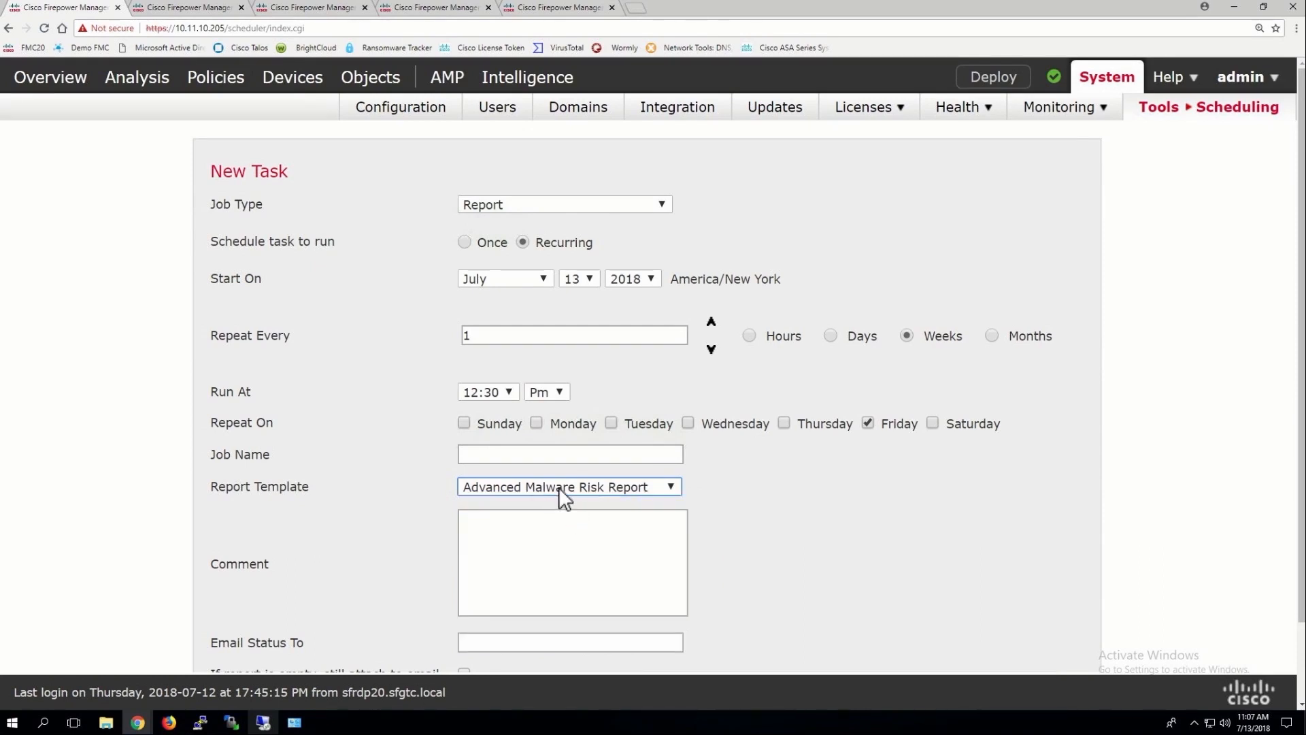
# Name the task 'Weekly Malware report', correcting the typos, and save it
pyautogui.click(495, 455)
pyautogui.write('WEekly Malwre report')
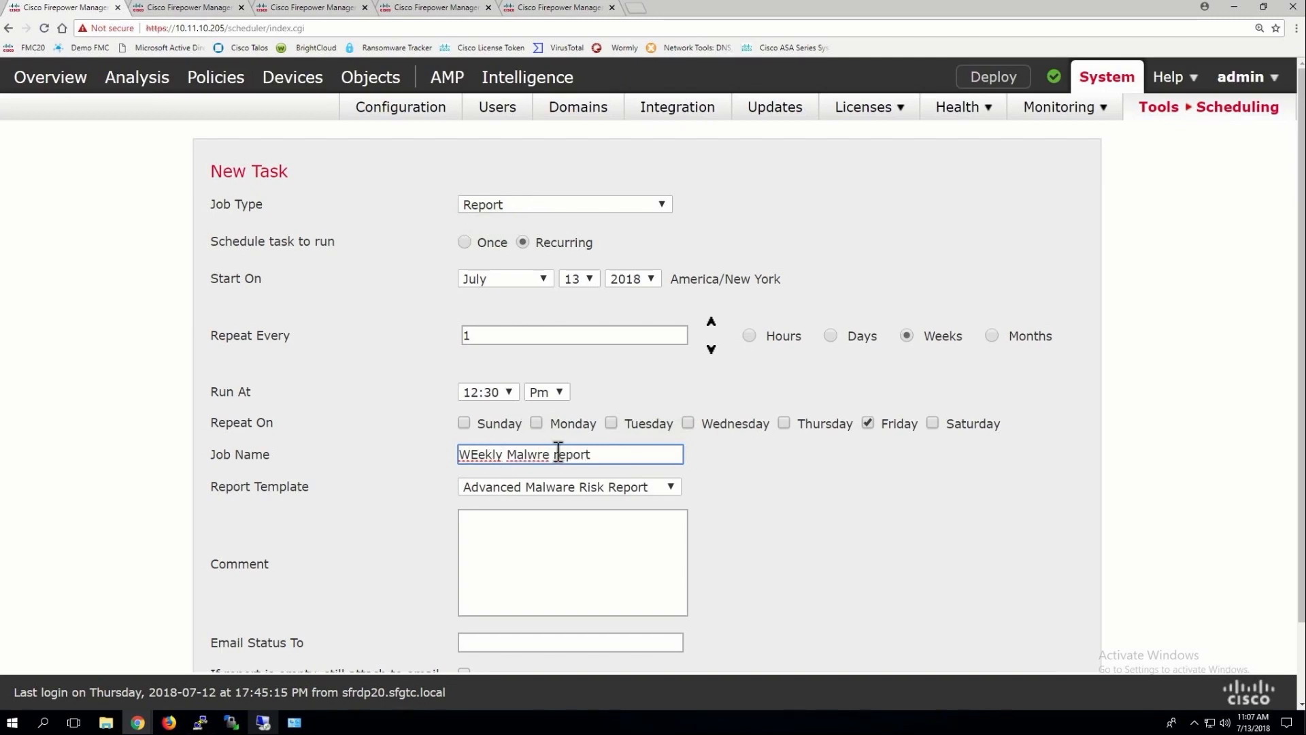
pyautogui.click(540, 454)
pyautogui.write('a')
pyautogui.click(479, 454)
pyautogui.press('BackSpace')
pyautogui.write('e')
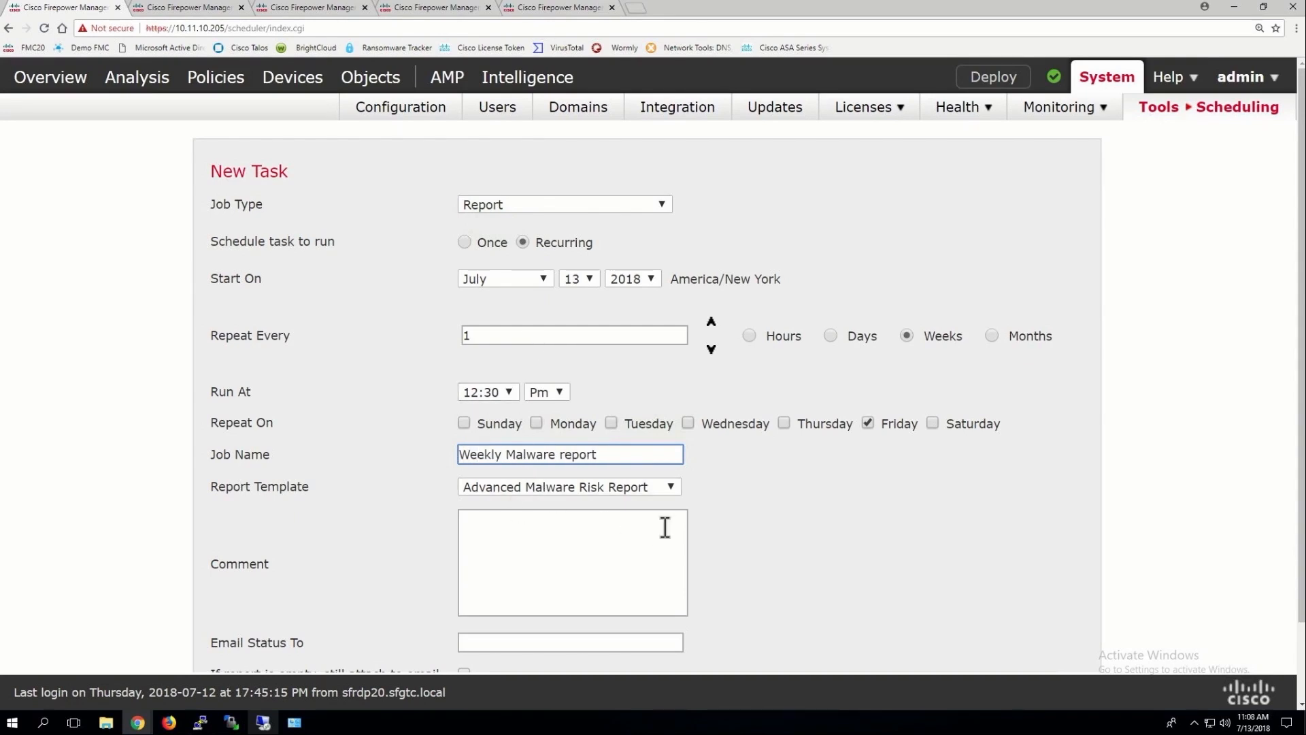
pyautogui.scroll(-2, 662, 529)
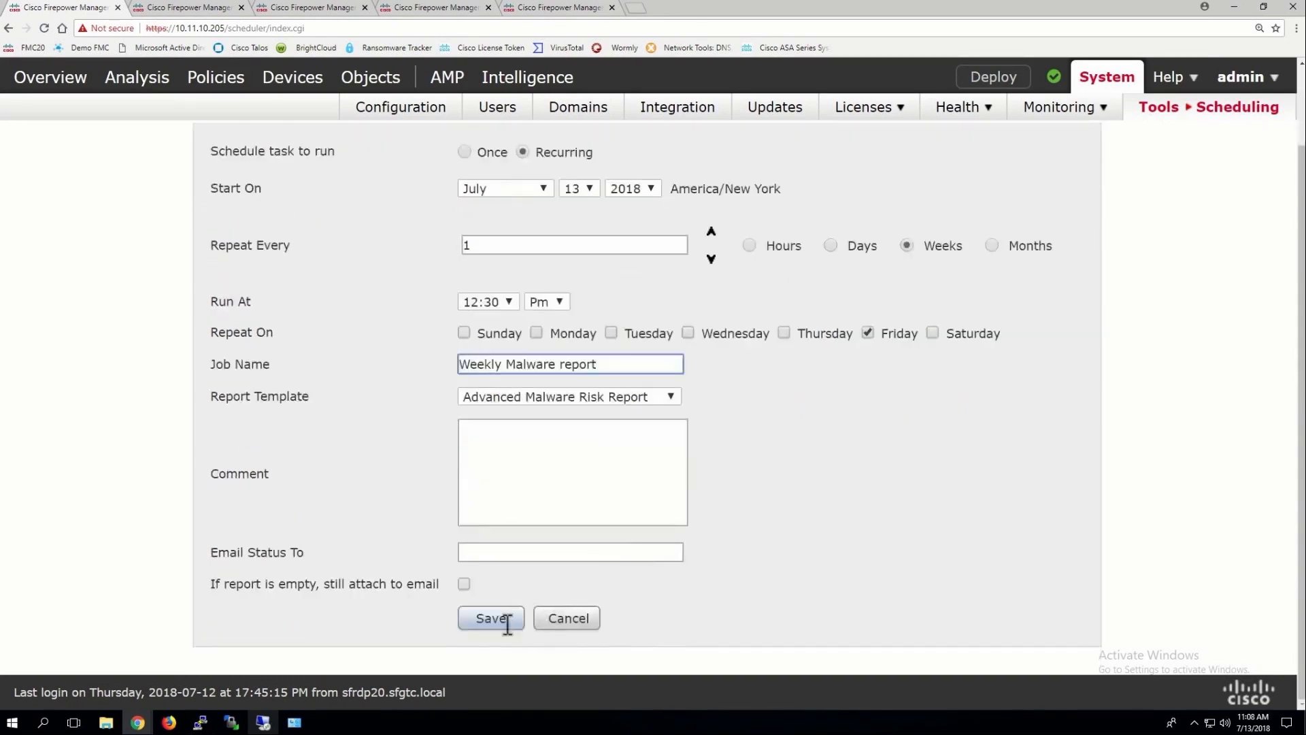
pyautogui.click(502, 619)
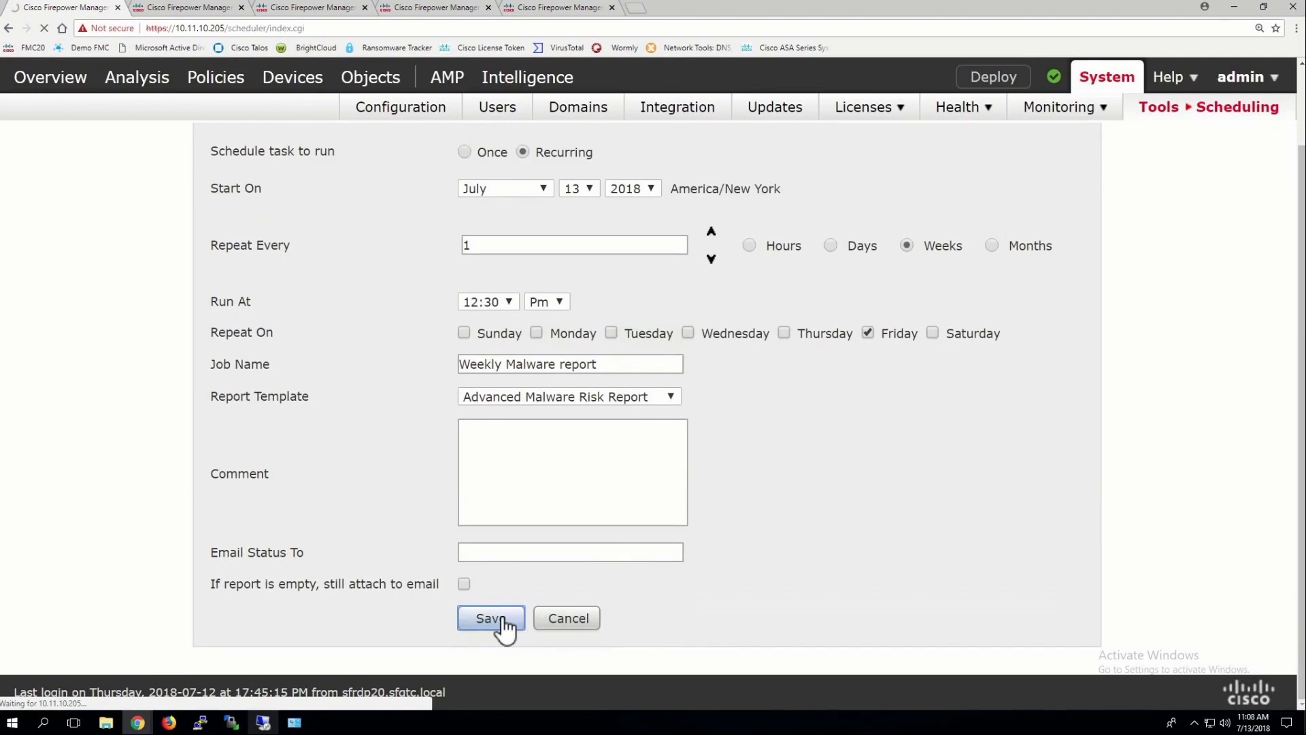
# Change the report task's start date to July 14 and save it again
pyautogui.click(505, 622)
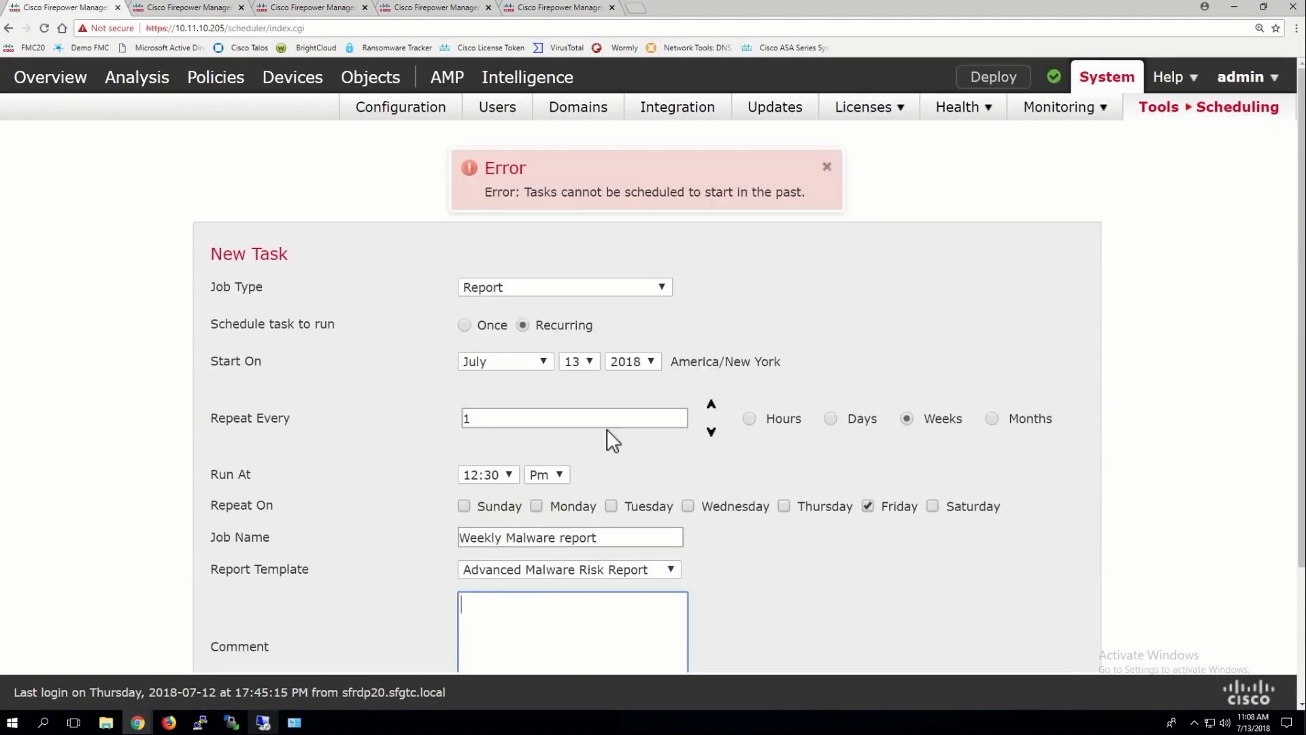
pyautogui.click(591, 364)
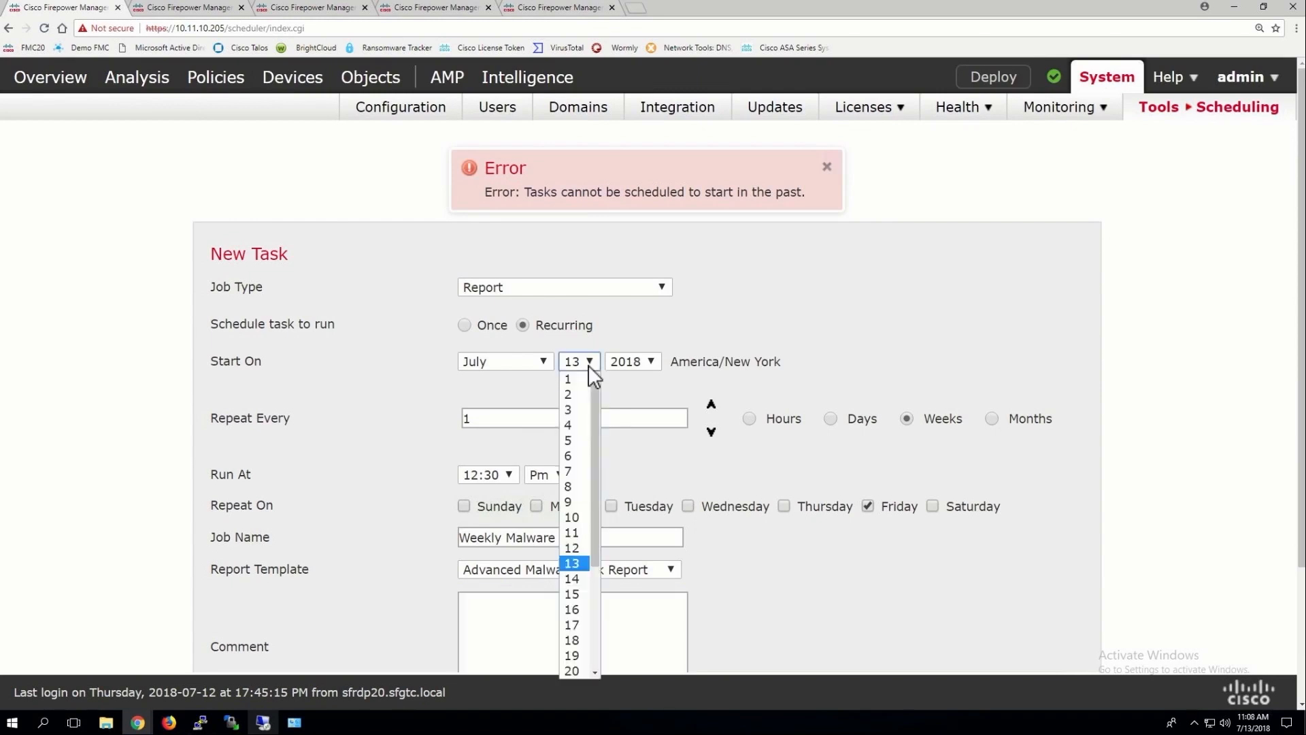
pyautogui.click(574, 579)
pyautogui.scroll(-3, 554, 566)
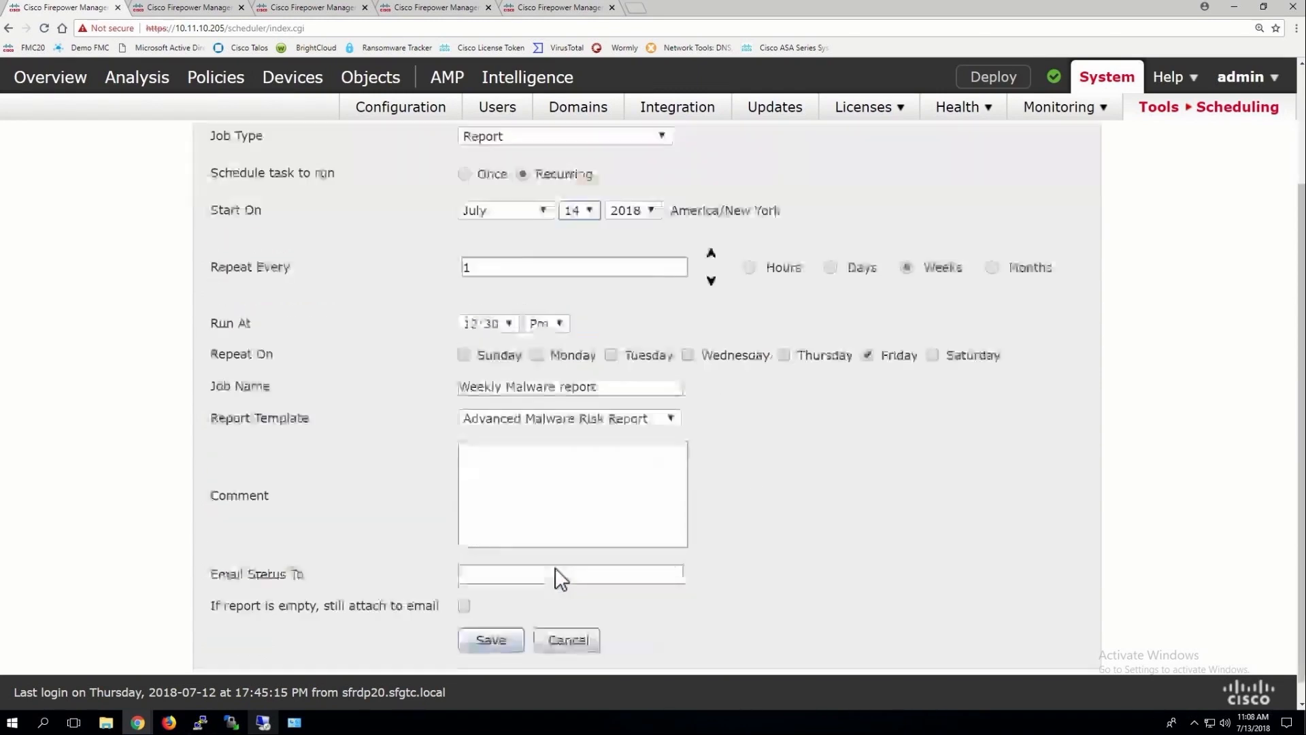
pyautogui.click(491, 619)
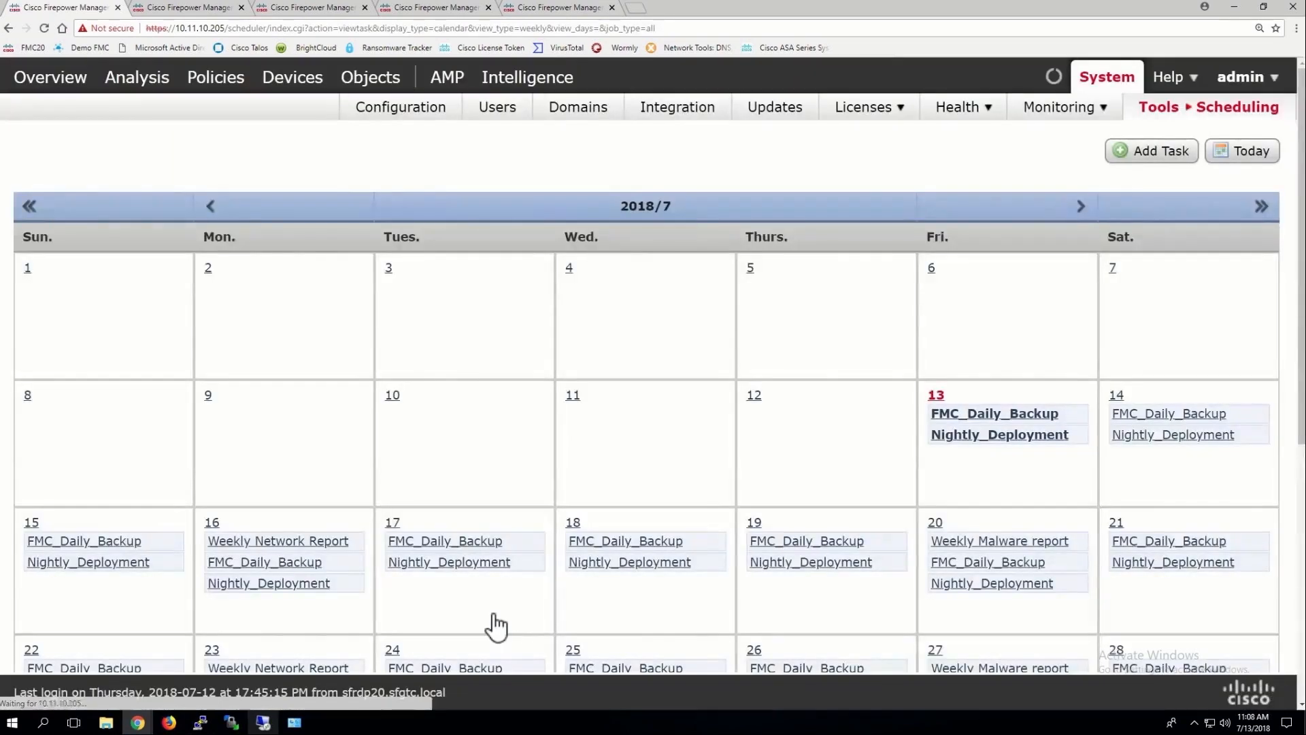
# Create a Firepower Recommended Rules task recurring every day at 8:00 PM
pyautogui.click(1154, 152)
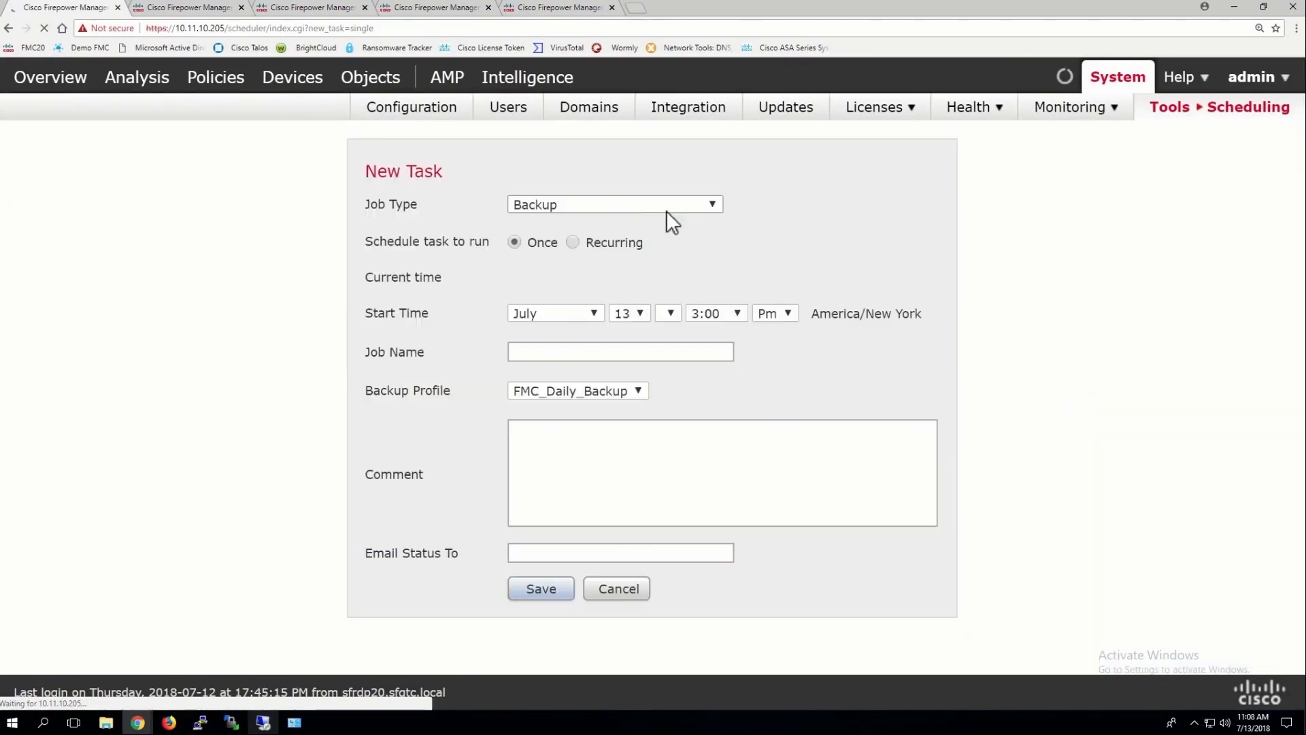
pyautogui.click(577, 204)
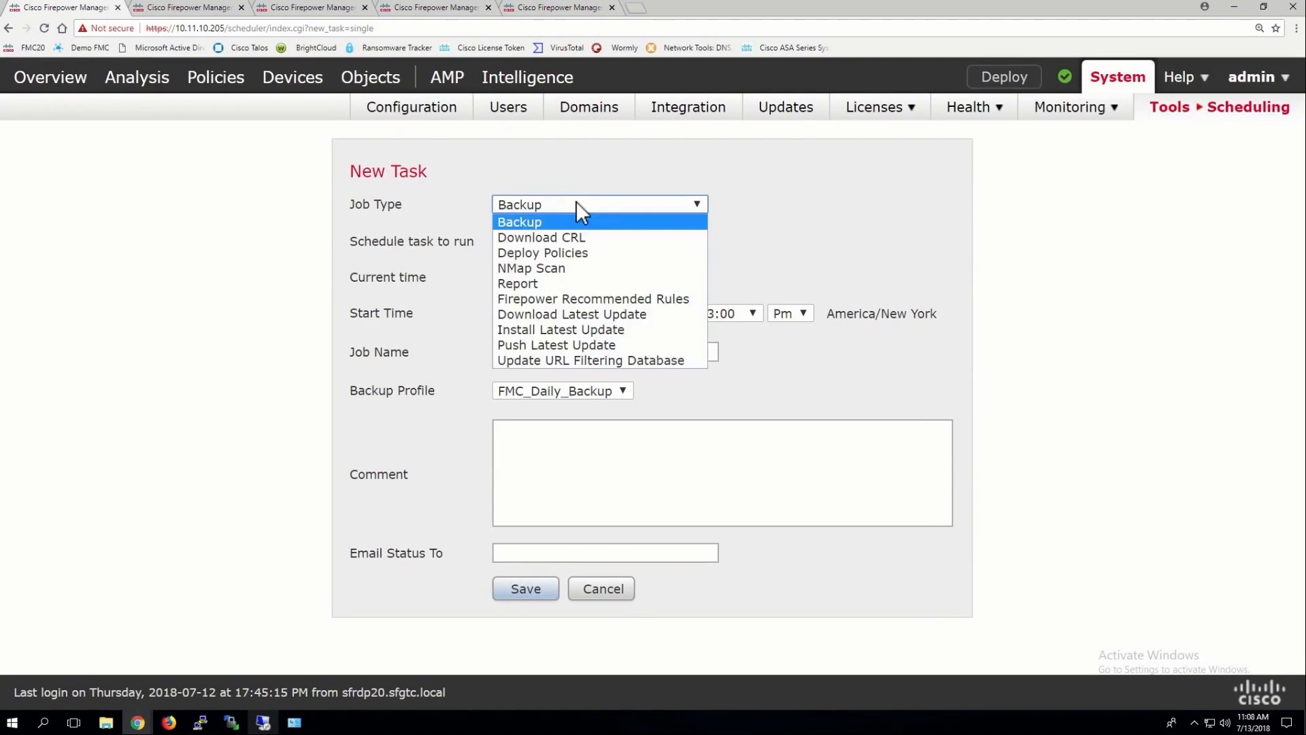
pyautogui.click(548, 300)
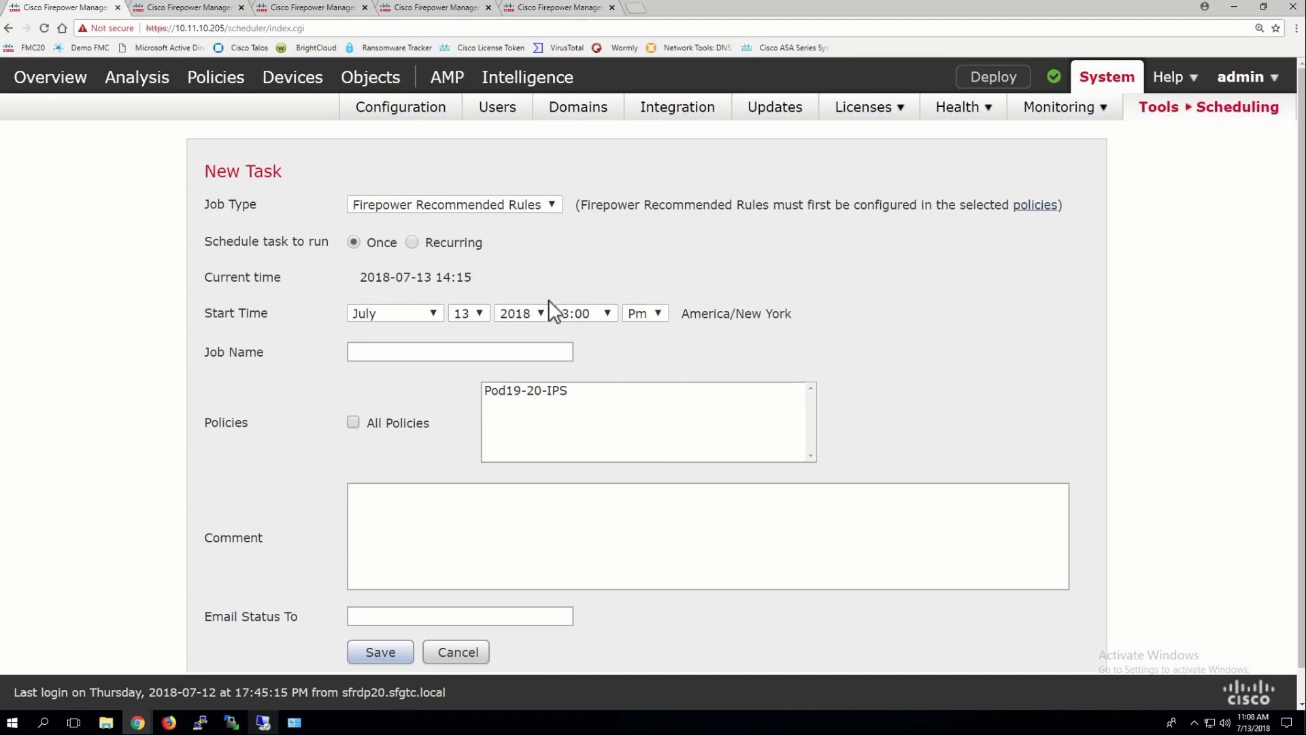
pyautogui.click(413, 242)
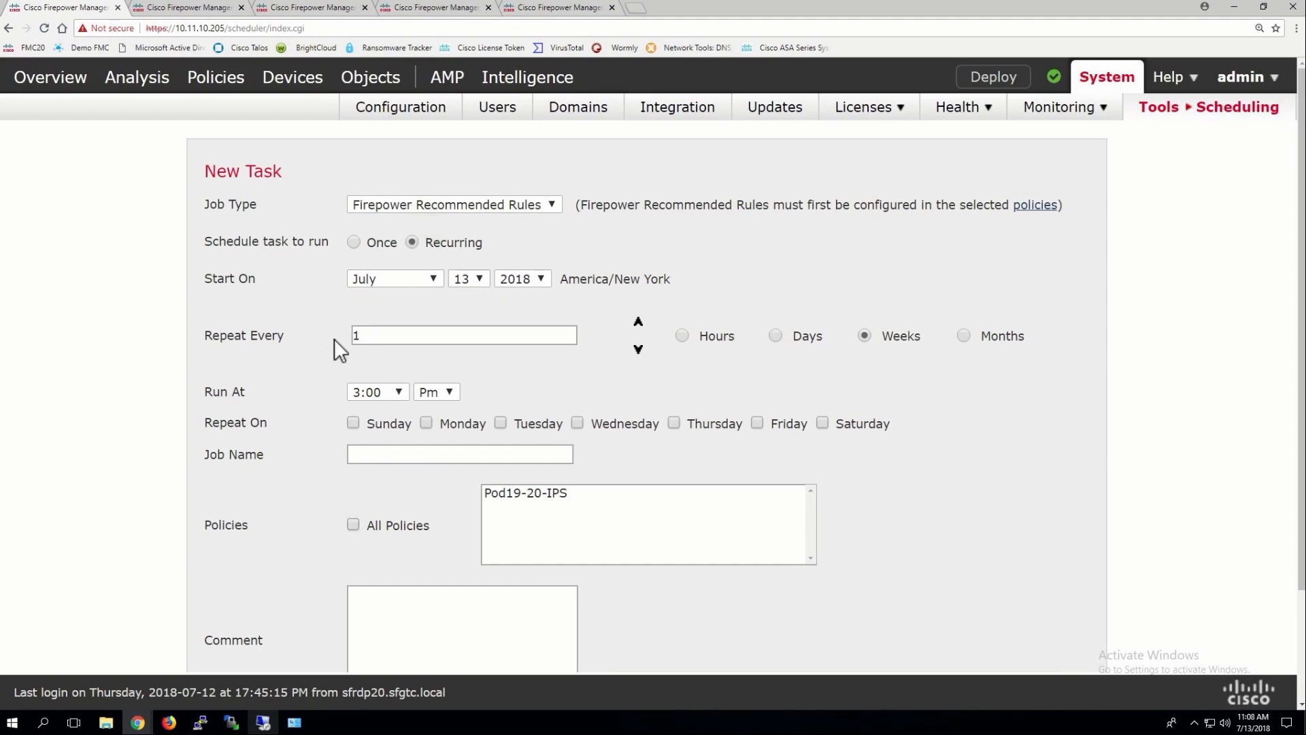
pyautogui.click(775, 334)
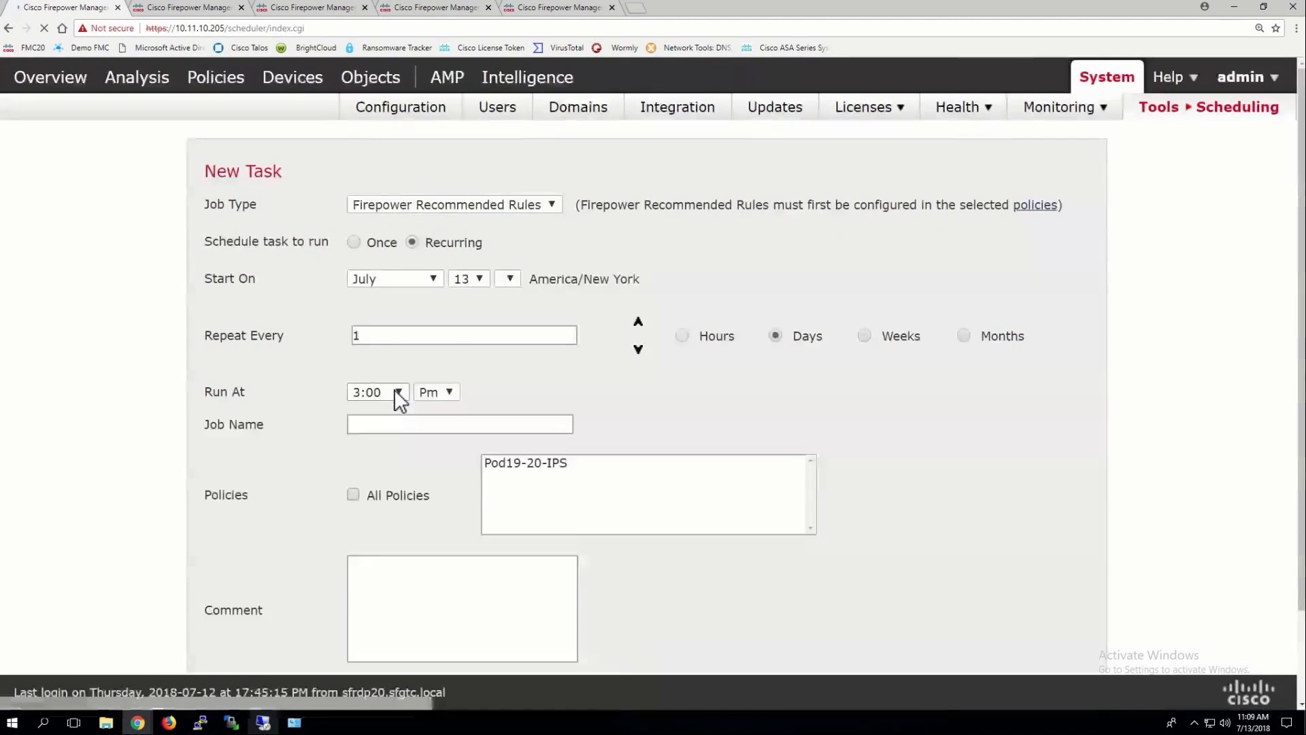
pyautogui.click(399, 394)
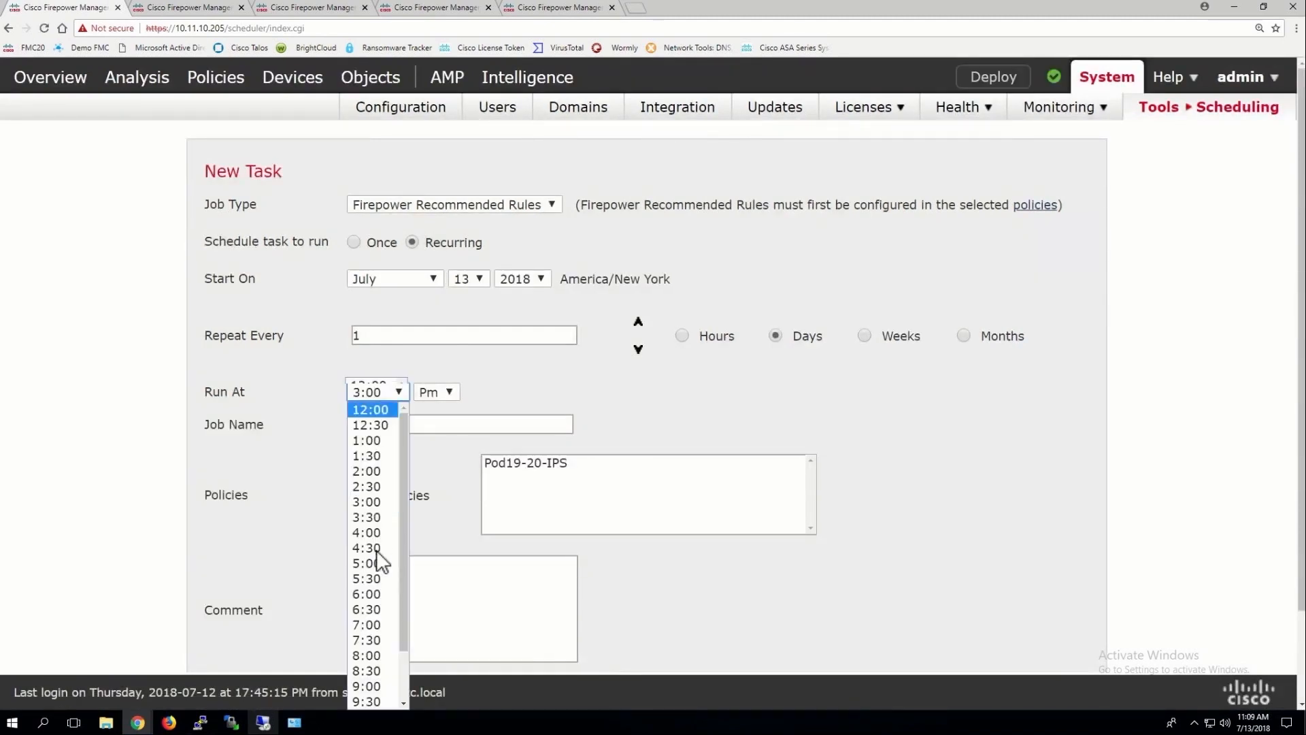
pyautogui.click(366, 655)
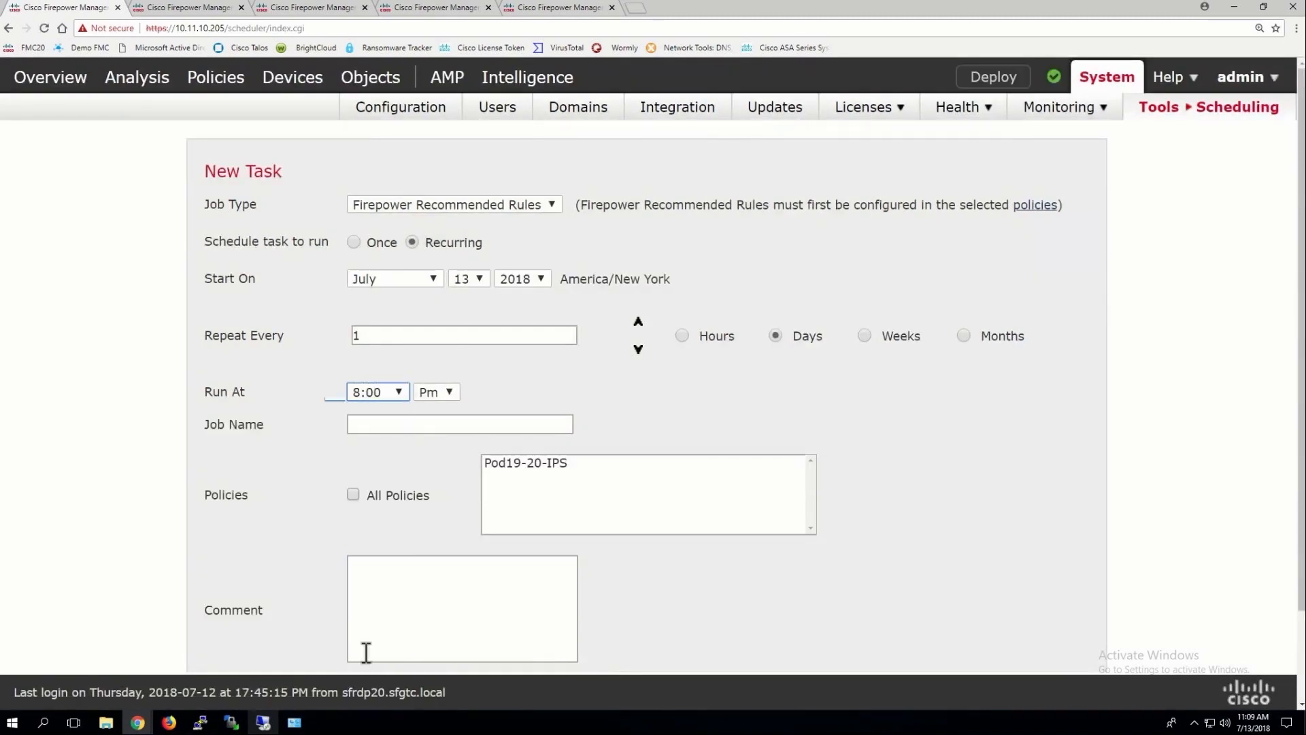
# Name it 'Firepower Recommended Updates', apply it to all policies, and save
pyautogui.click(385, 427)
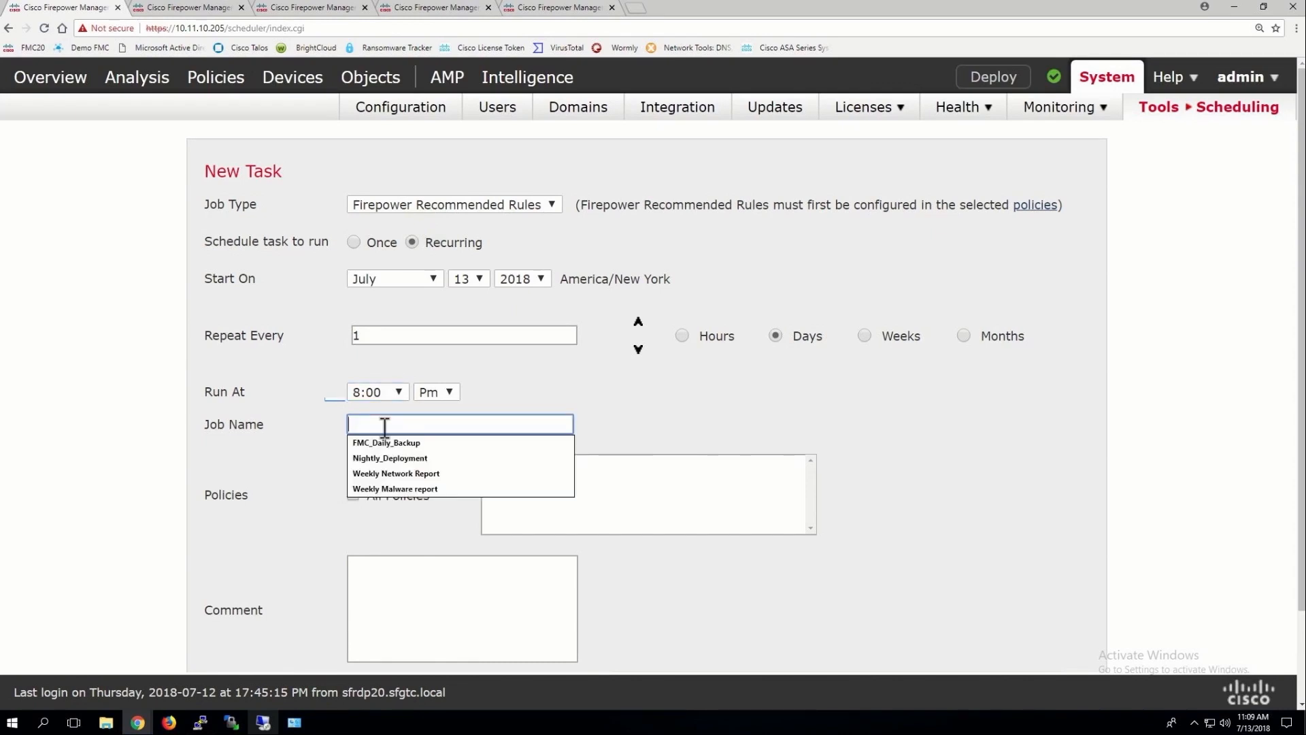
pyautogui.write('Firepowe')
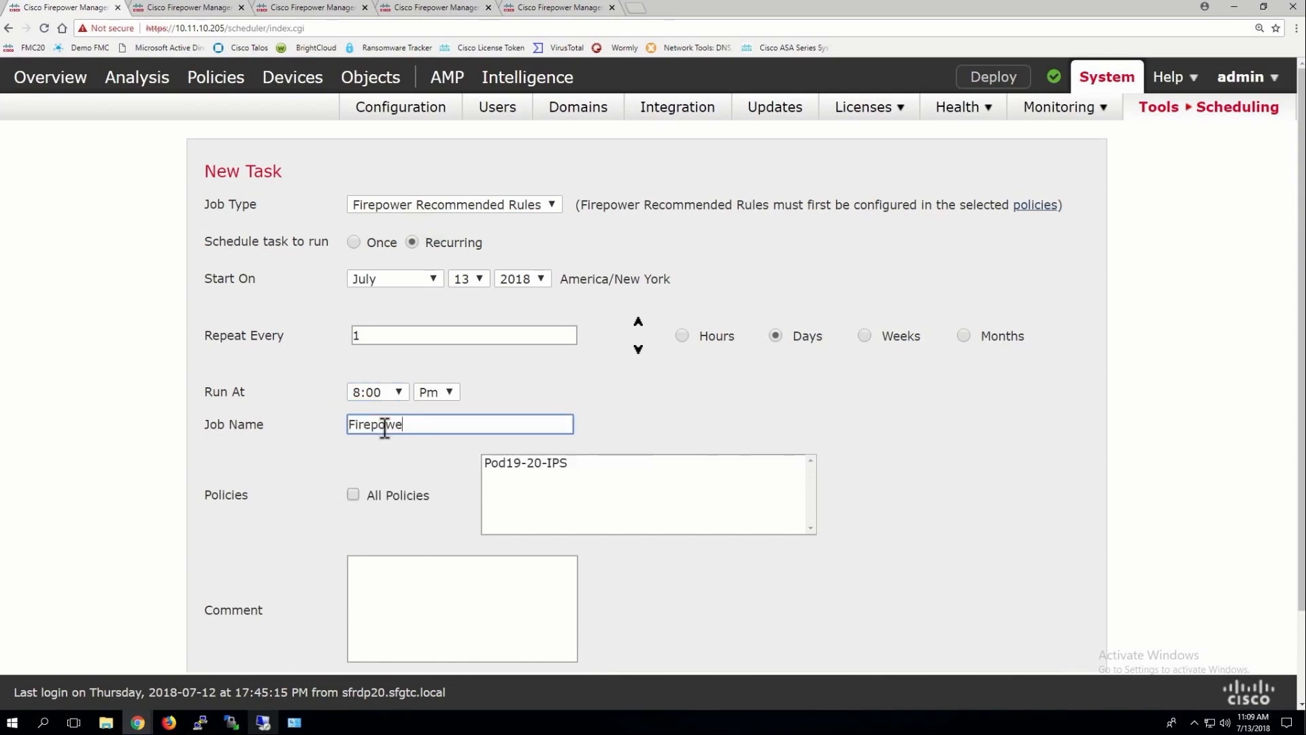
pyautogui.write('r Recommended Updates')
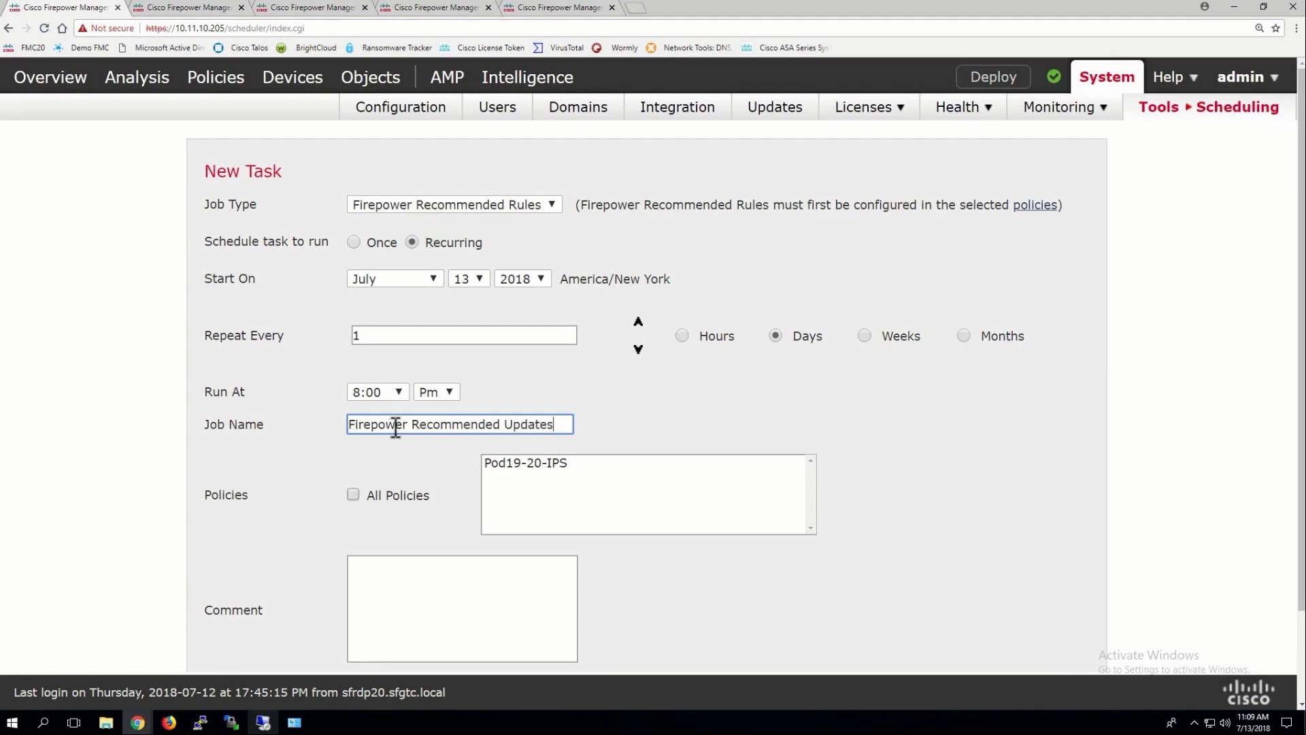
pyautogui.click(353, 494)
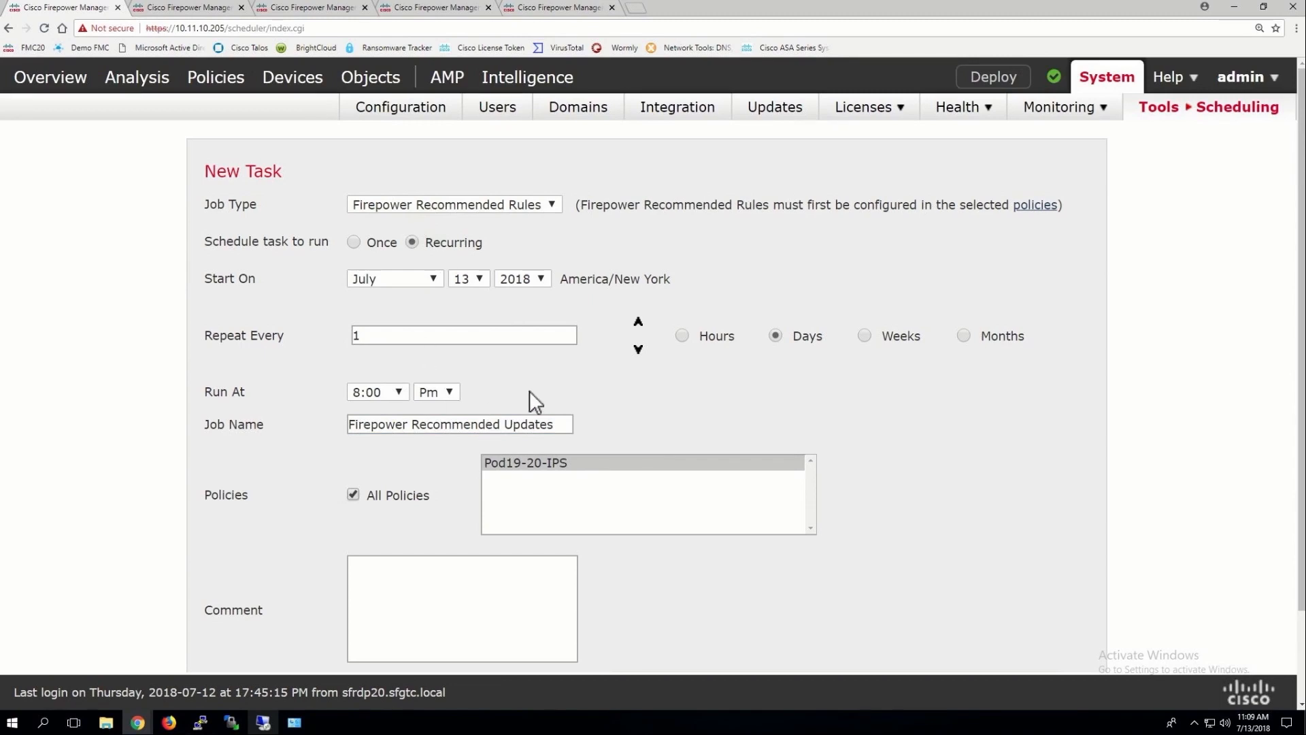
pyautogui.scroll(-2, 530, 391)
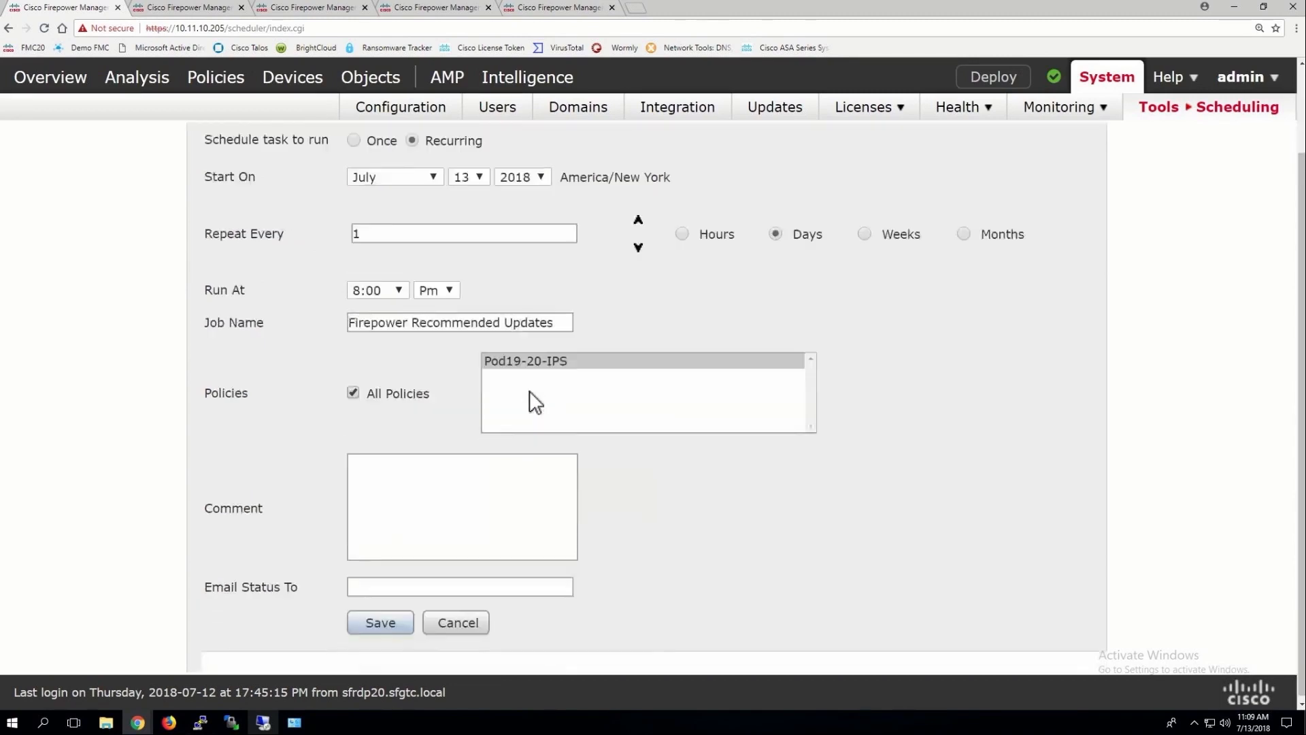
pyautogui.click(381, 621)
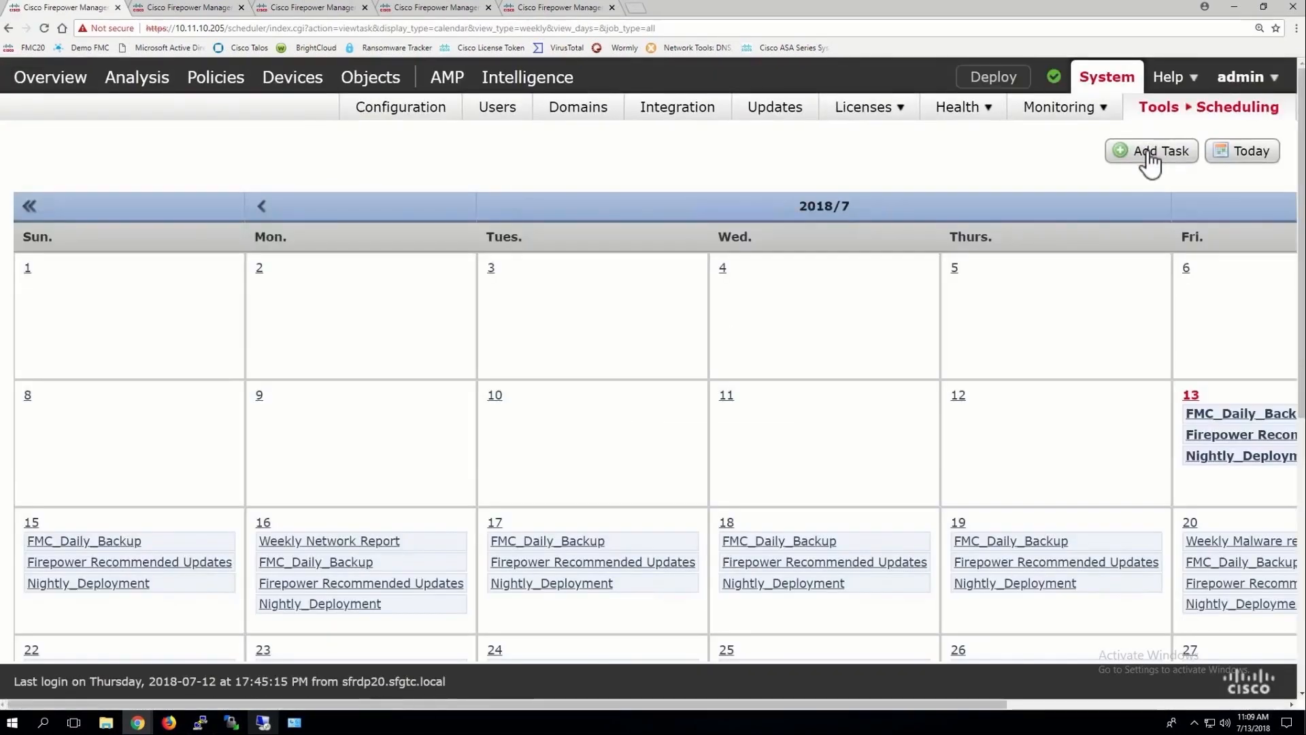
# Start a Download Latest Update task, then request the latest updates download on the Product Updates page
pyautogui.click(1149, 155)
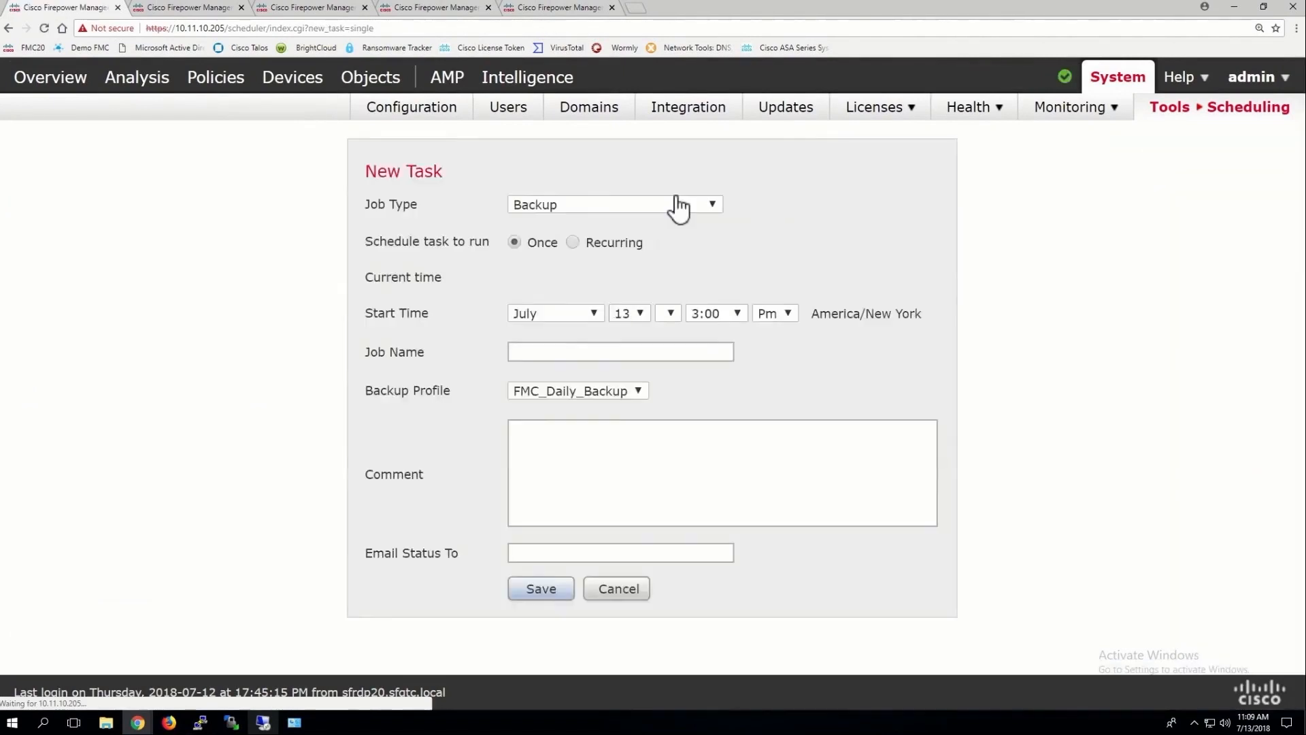
pyautogui.click(590, 205)
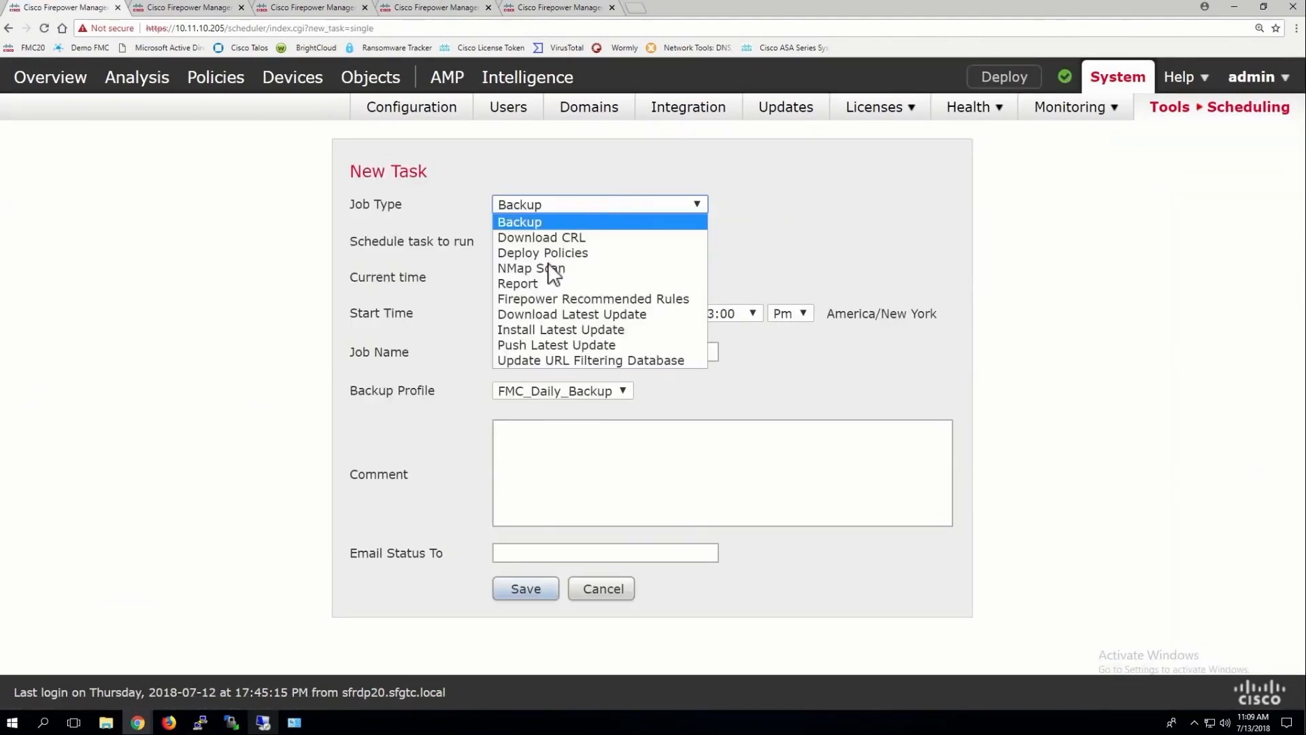
pyautogui.click(518, 313)
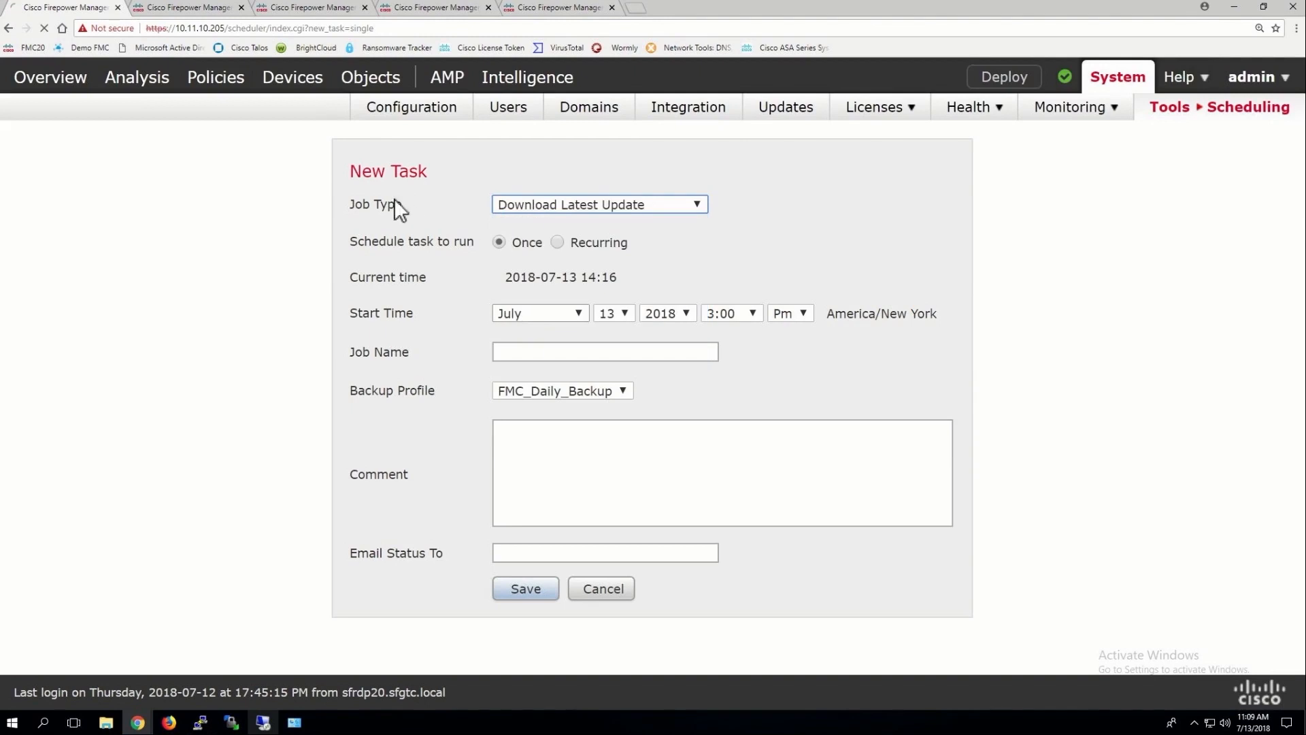
pyautogui.click(211, 14)
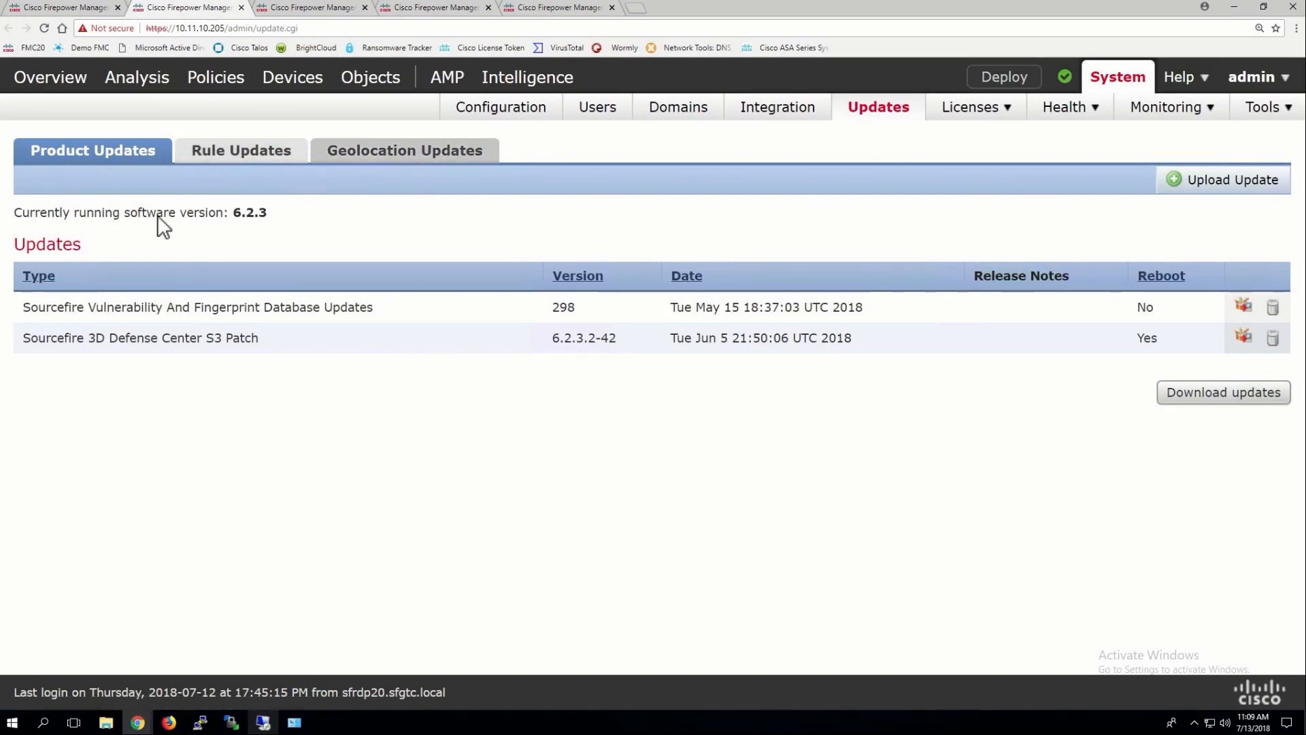
pyautogui.click(1206, 401)
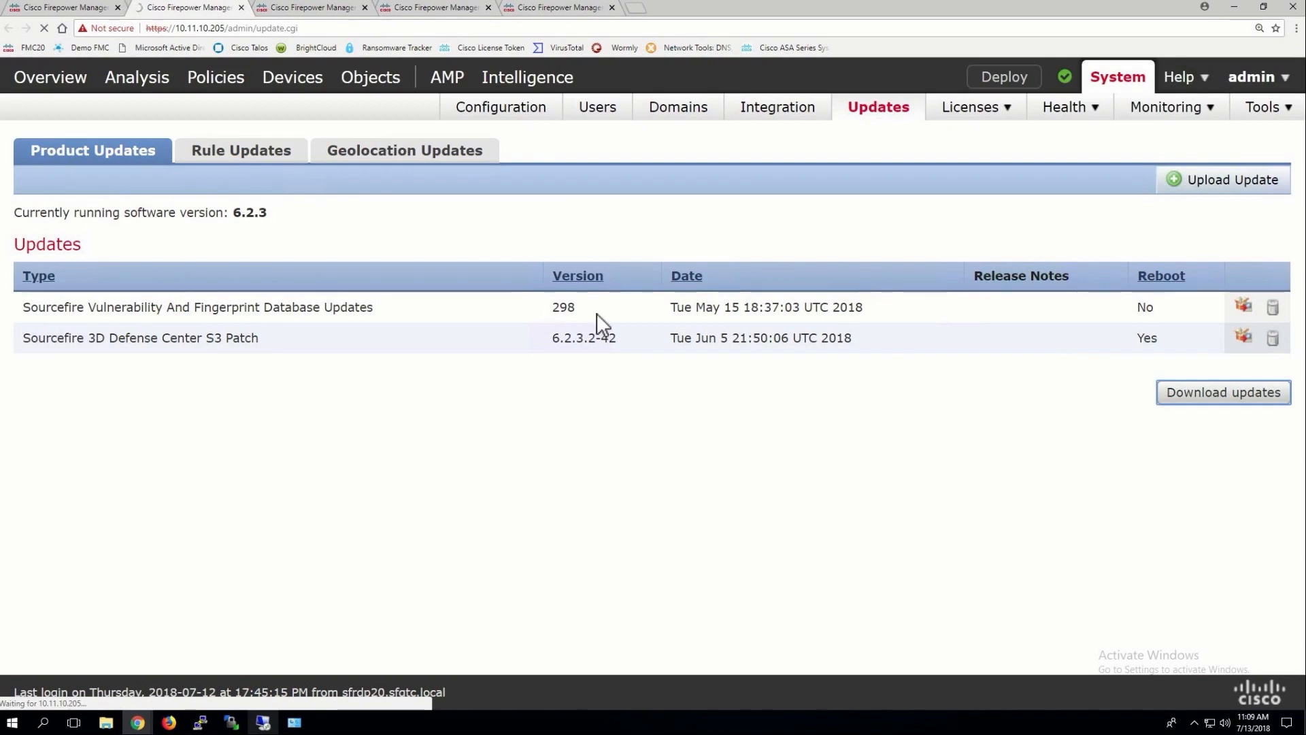
# Make the download task recurring, name it 'Download Updates', include vulnerability database updates, and save
pyautogui.click(75, 8)
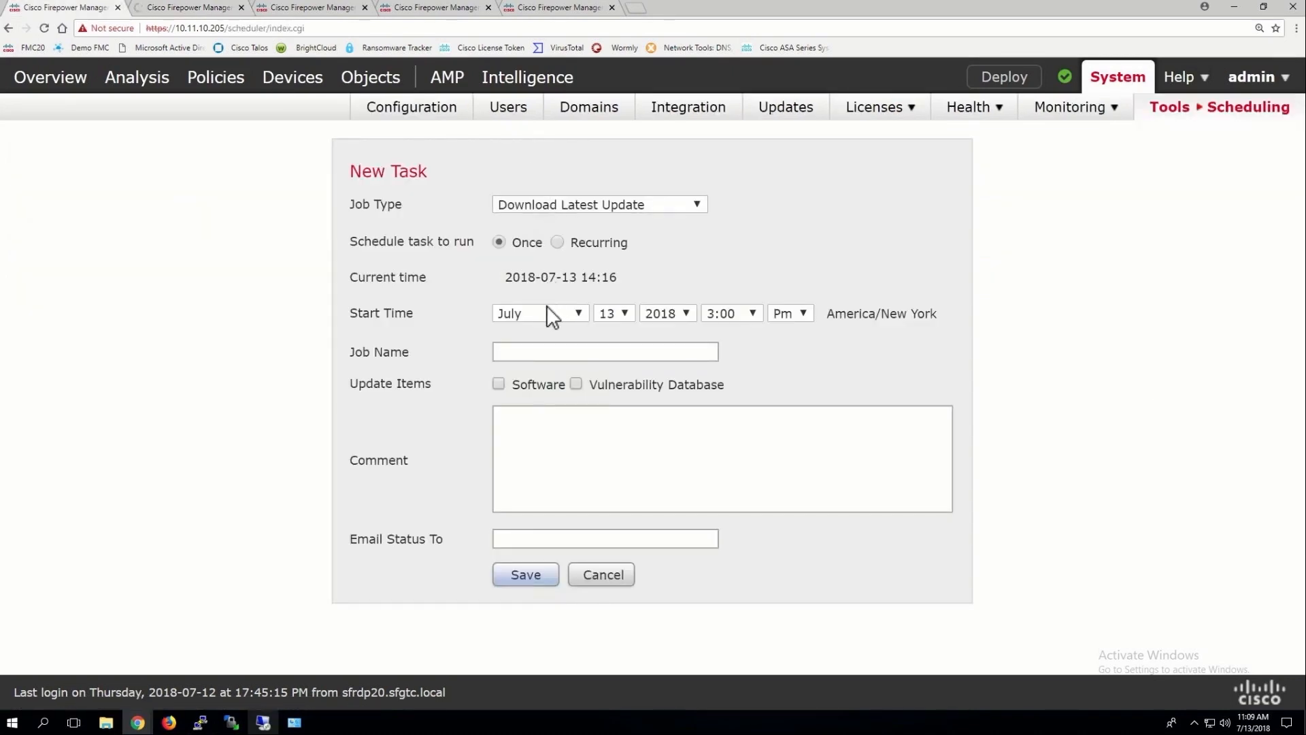
pyautogui.click(558, 242)
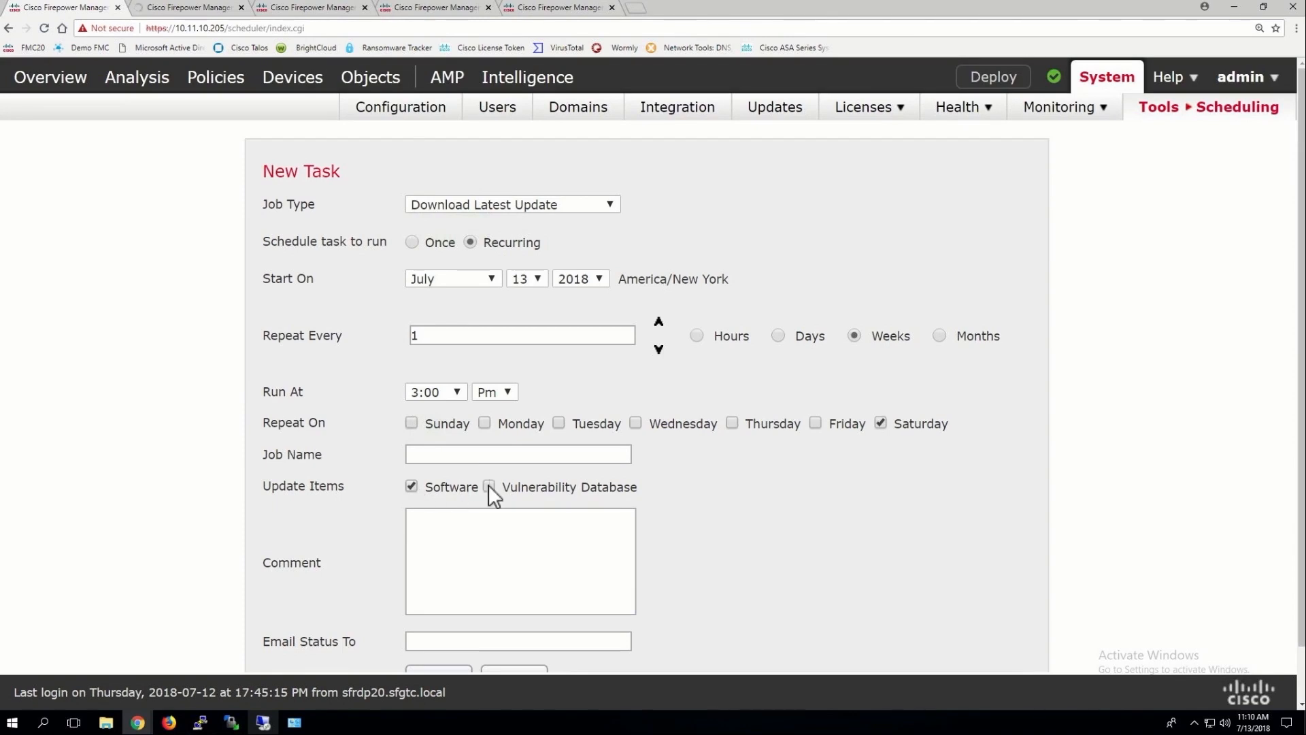
pyautogui.click(458, 456)
pyautogui.write('D')
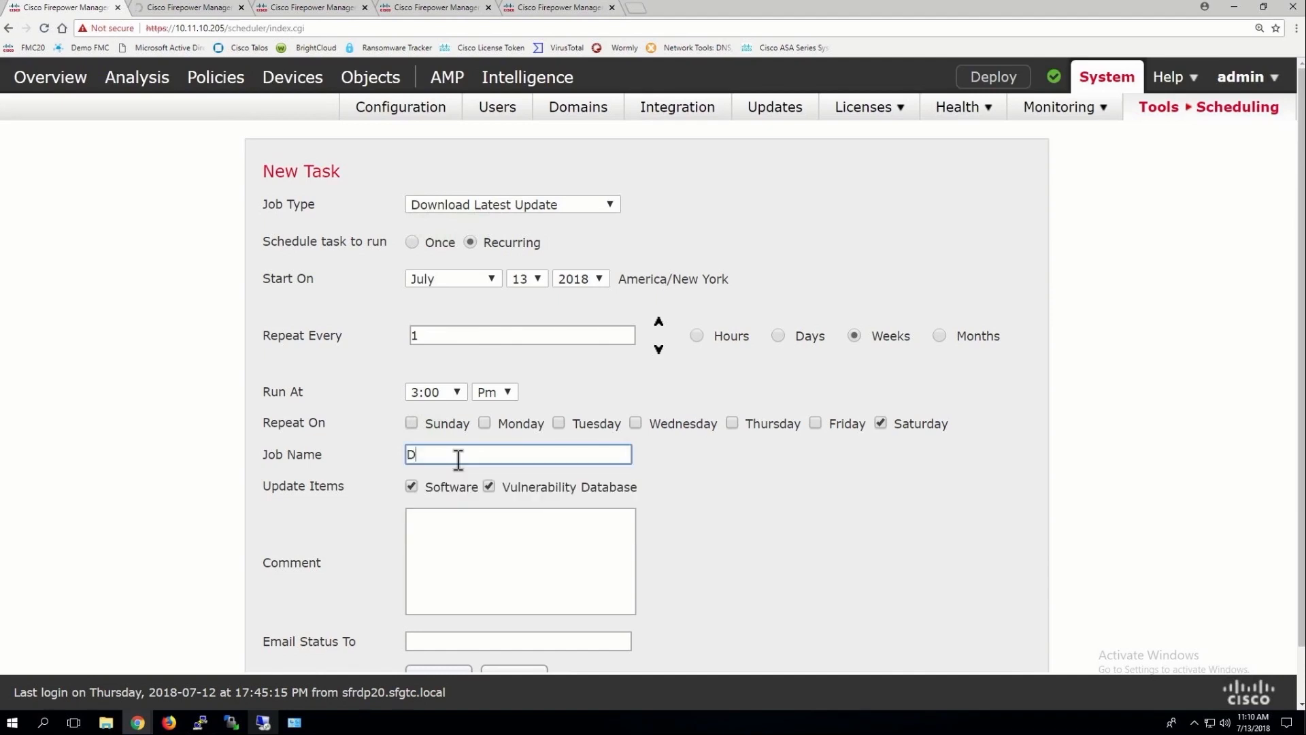
pyautogui.write('ownload Updates')
pyautogui.click(489, 486)
pyautogui.scroll(-1, 480, 485)
pyautogui.click(437, 619)
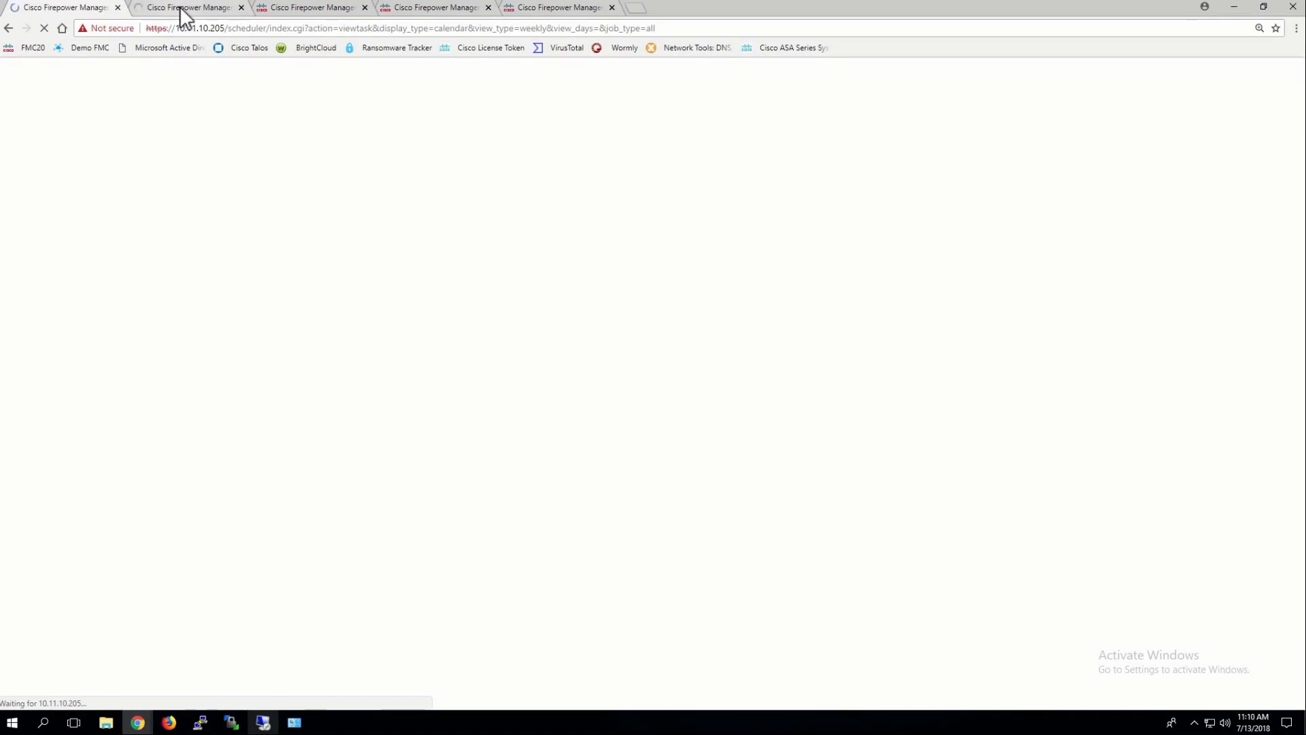
pyautogui.click(179, 7)
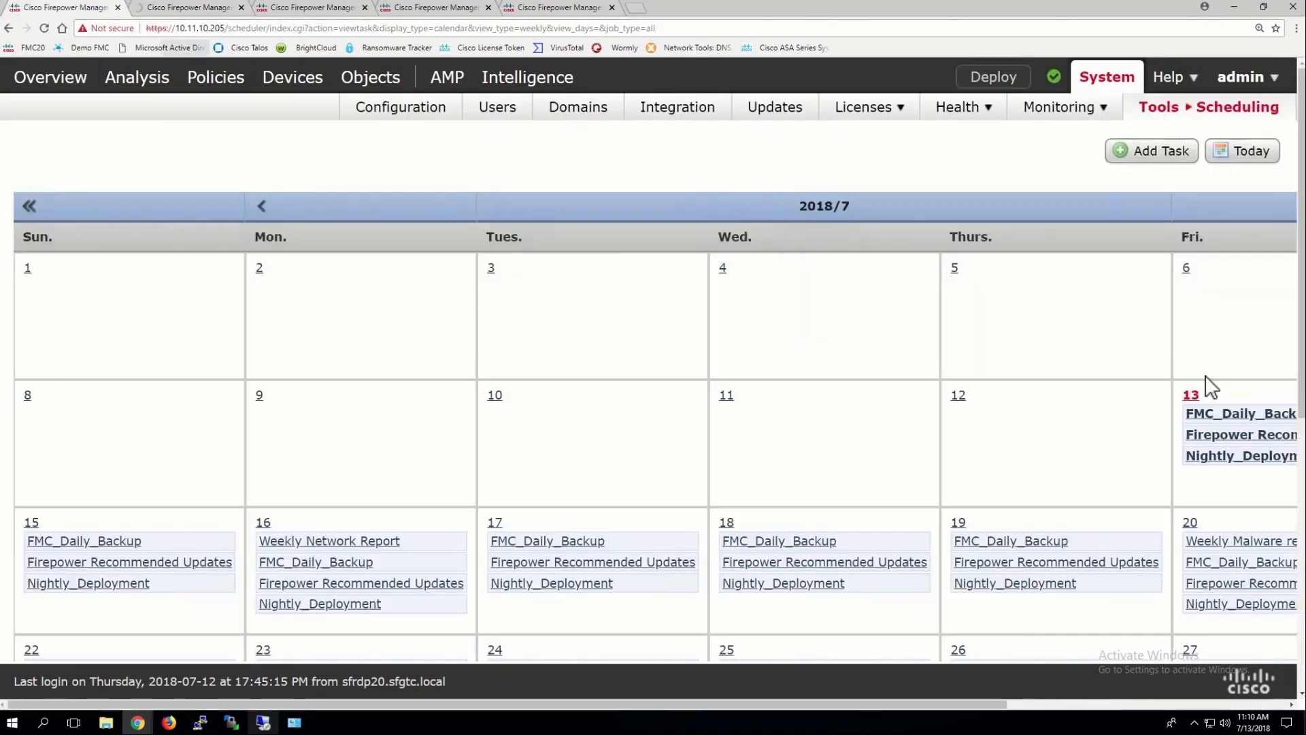
# Create an Install Latest Update task recurring weekly on Fridays
pyautogui.click(1151, 156)
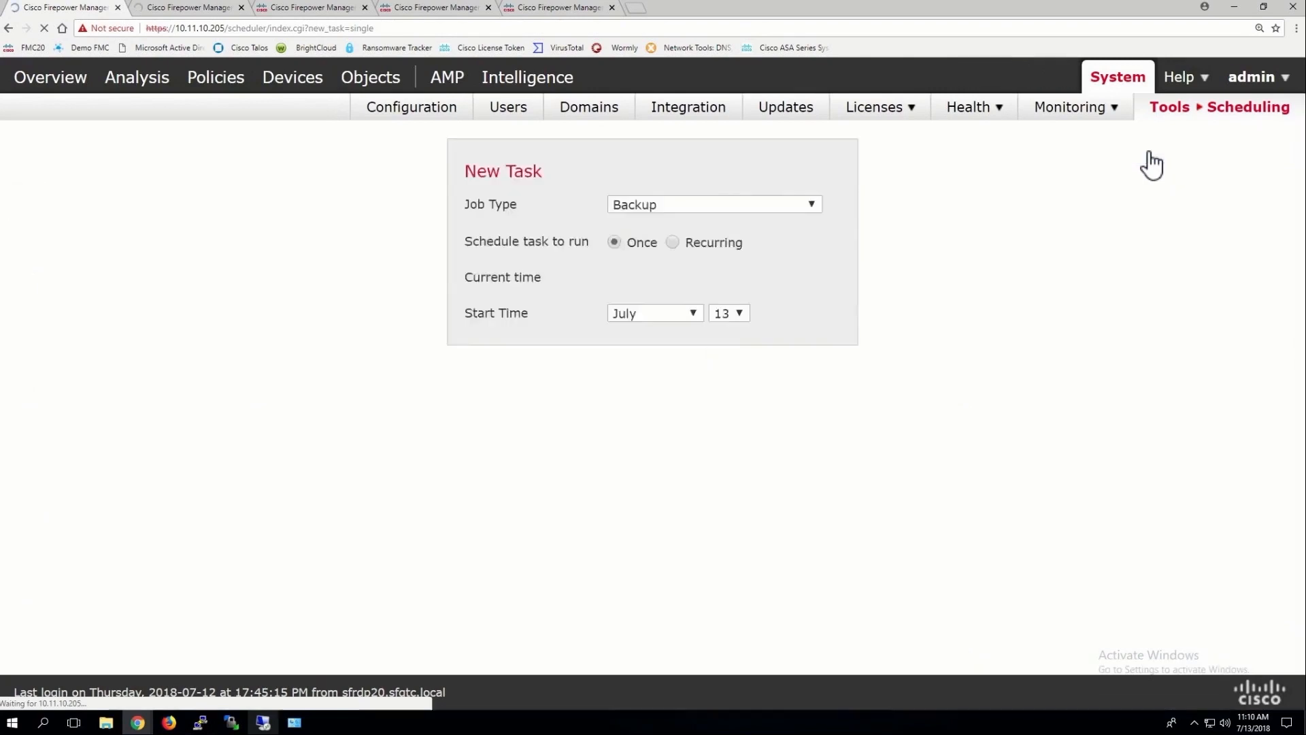
pyautogui.click(603, 204)
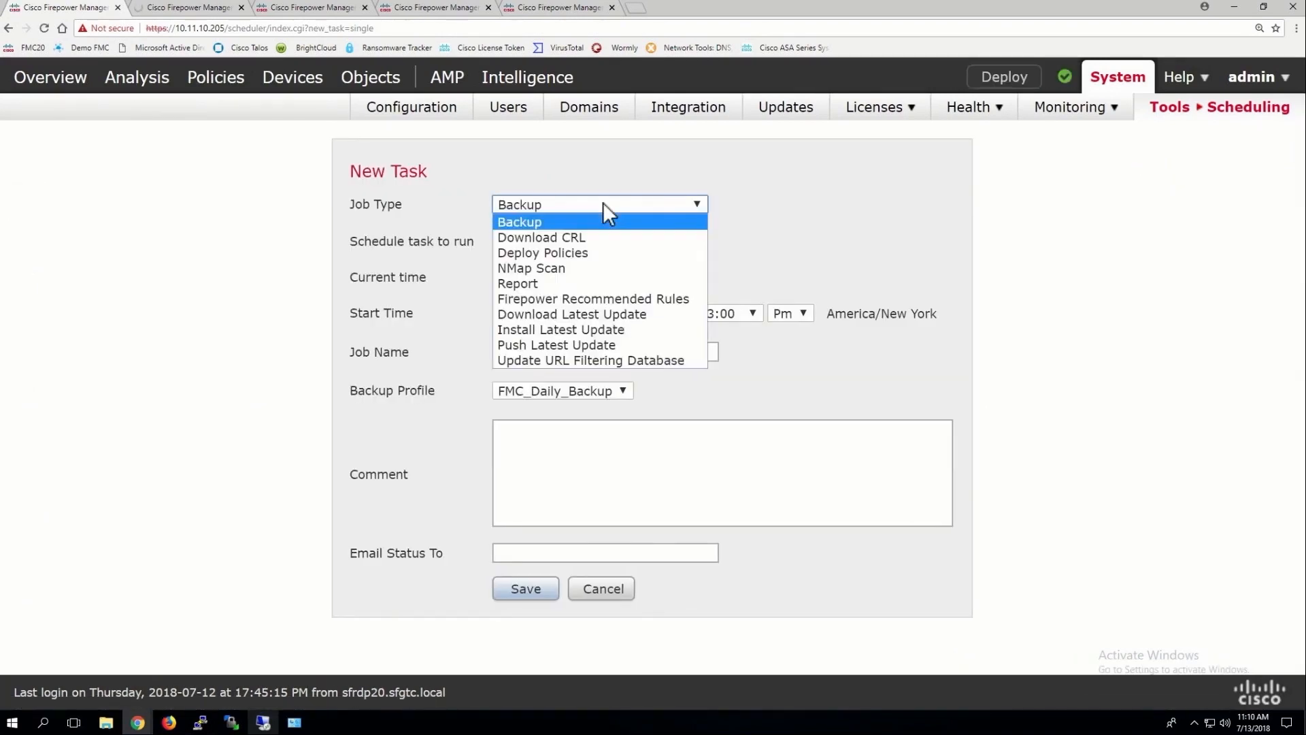
pyautogui.click(535, 328)
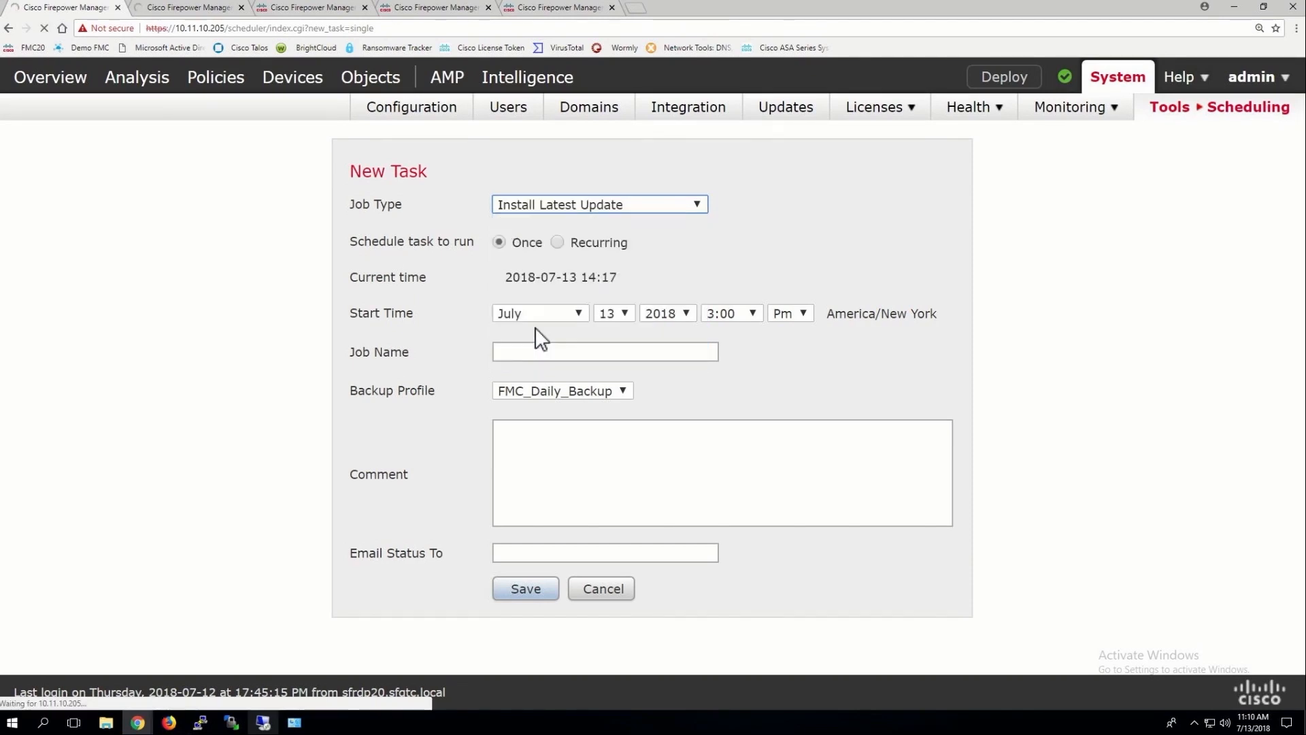
pyautogui.click(557, 242)
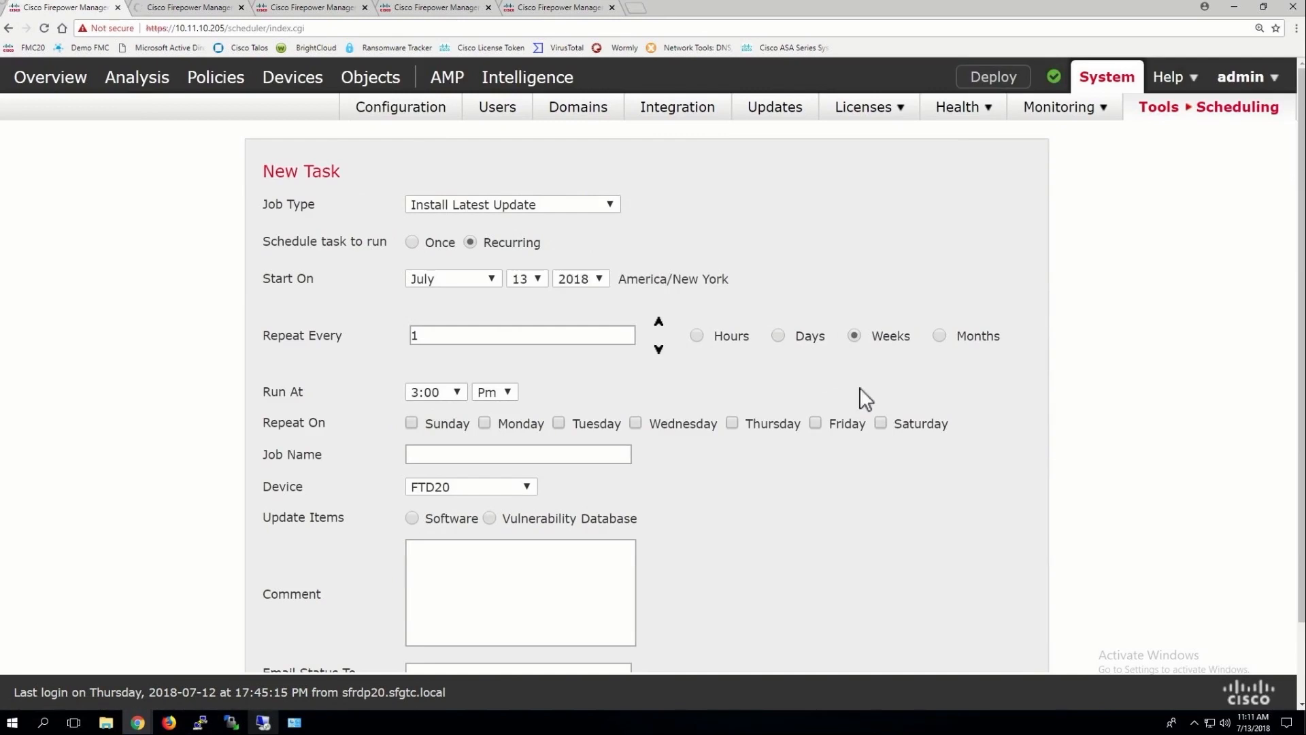
pyautogui.click(816, 423)
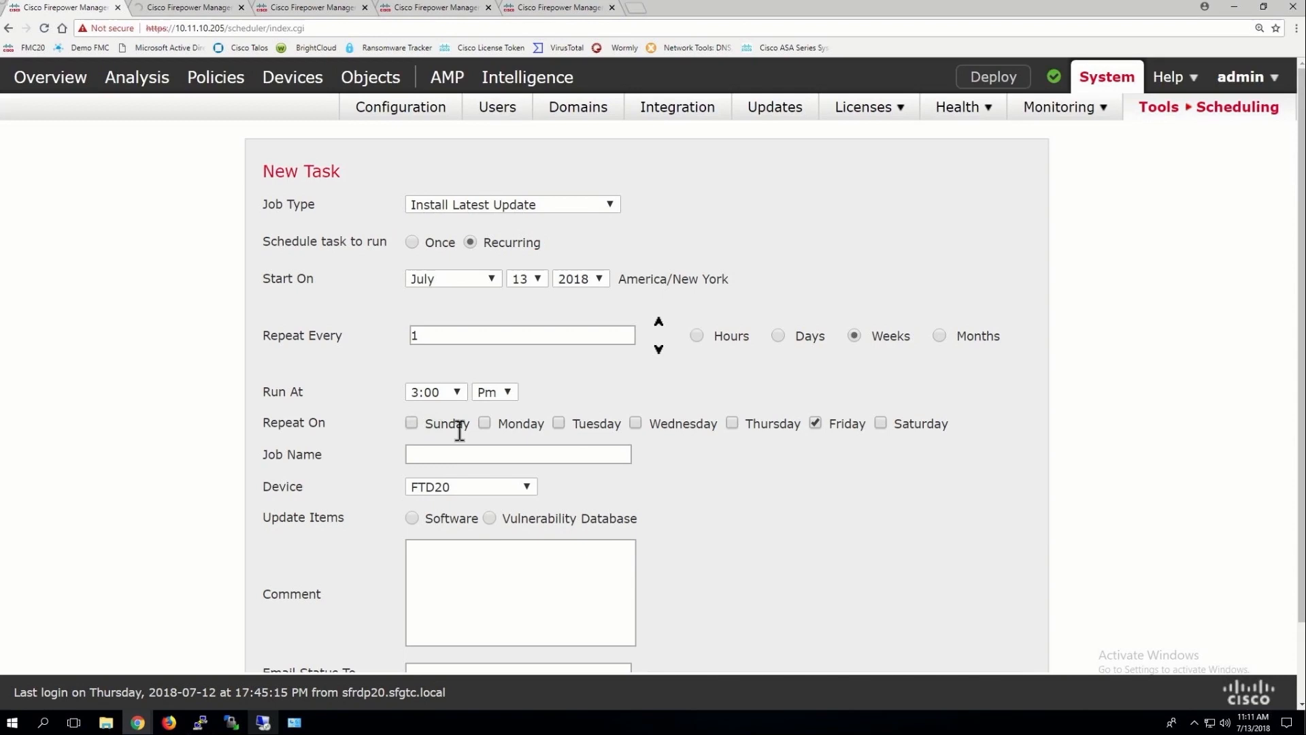
# Include vulnerability database updates and acknowledge the traffic inspection warning
pyautogui.click(489, 517)
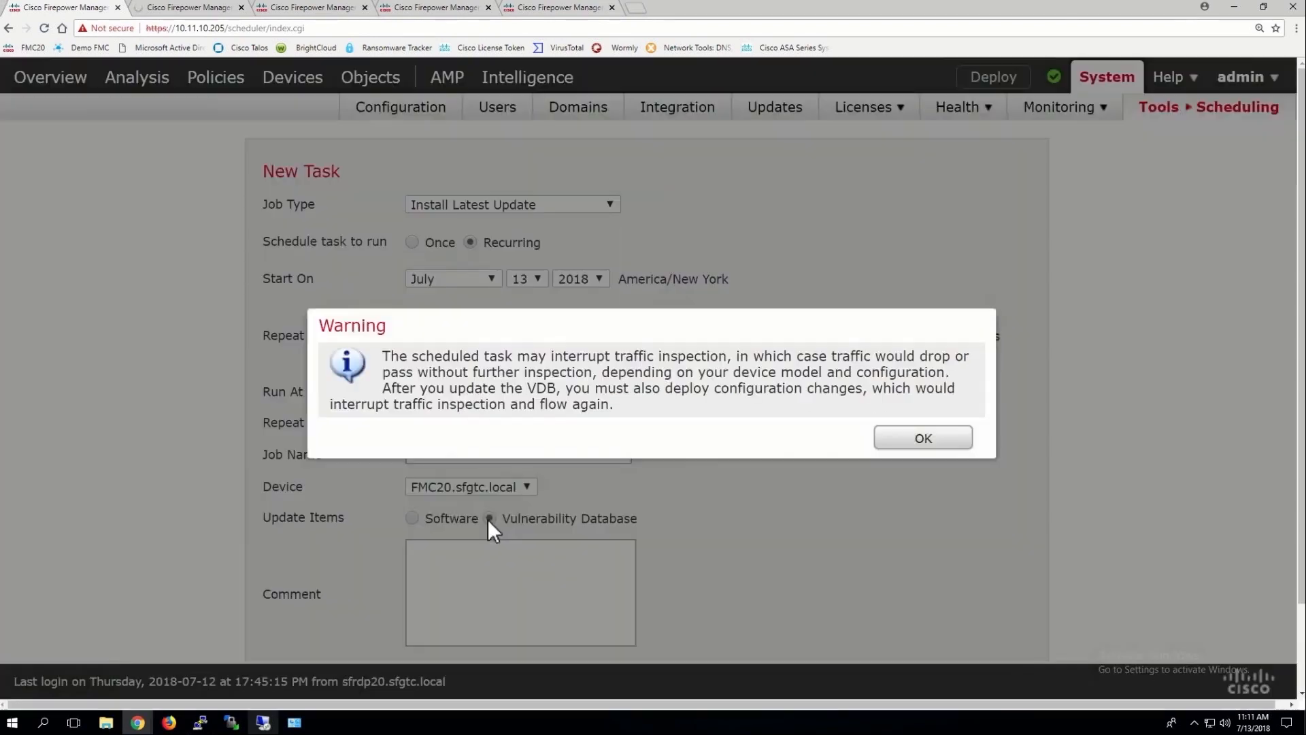
pyautogui.moveTo(626, 413); pyautogui.dragTo(385, 365)
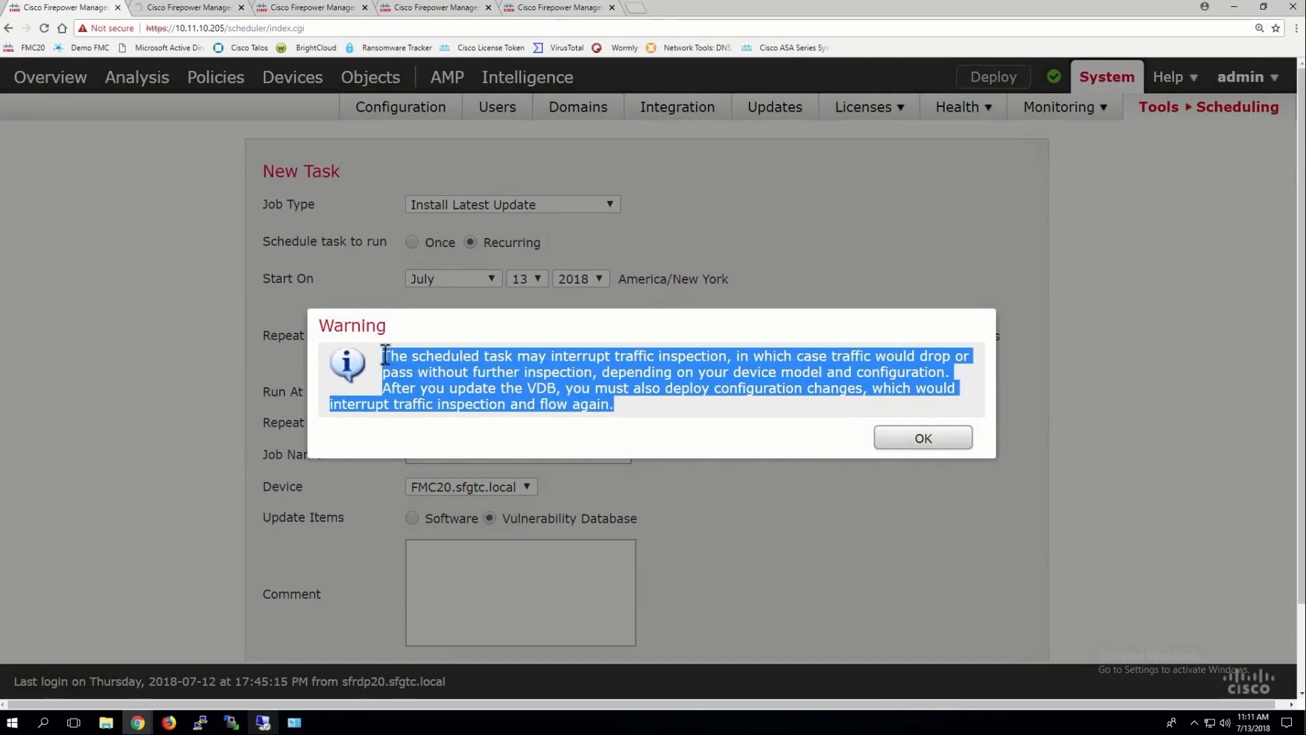
pyautogui.click(385, 355)
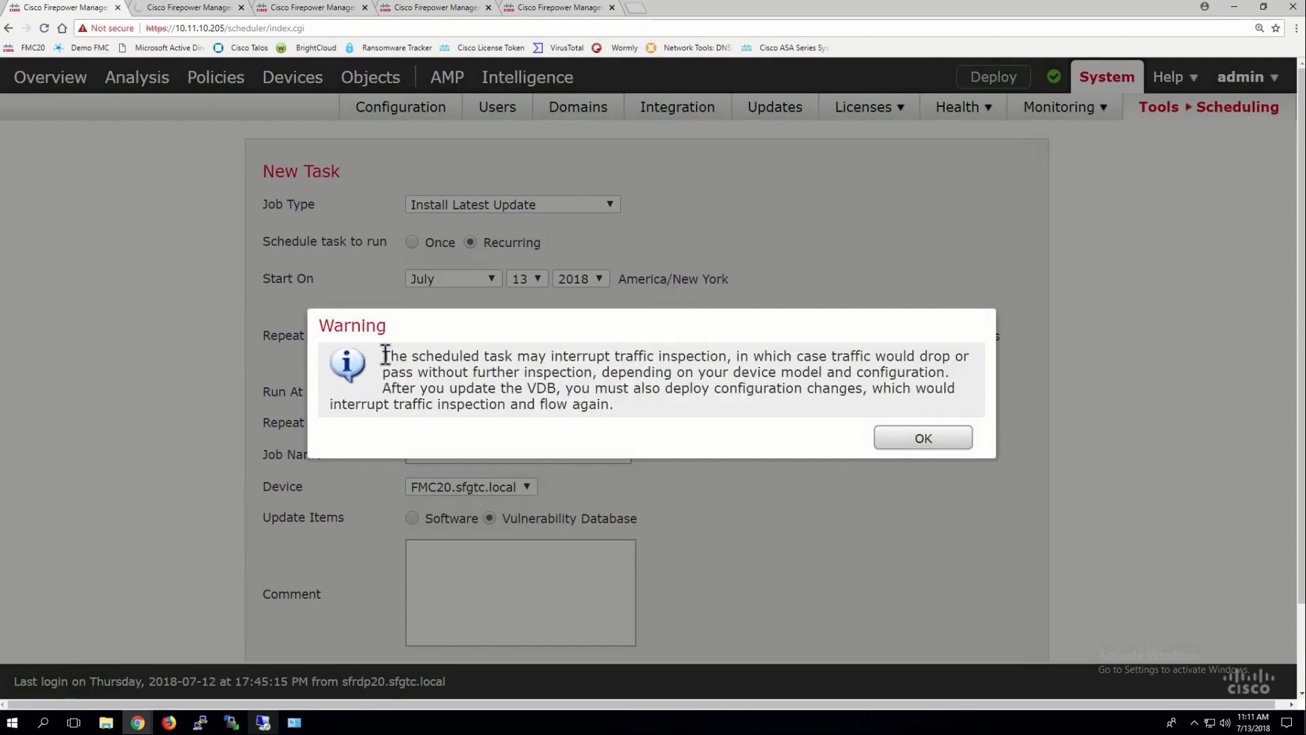
pyautogui.moveTo(385, 355); pyautogui.dragTo(599, 372)
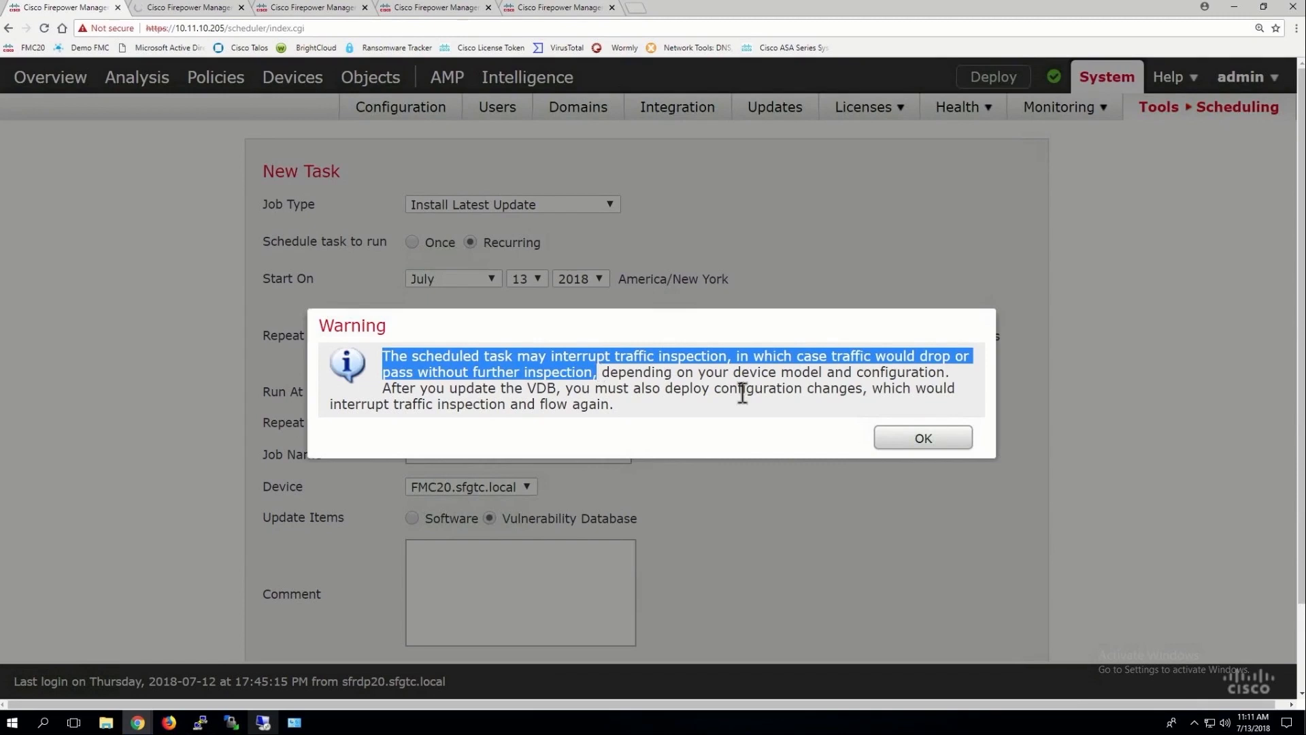
pyautogui.click(924, 439)
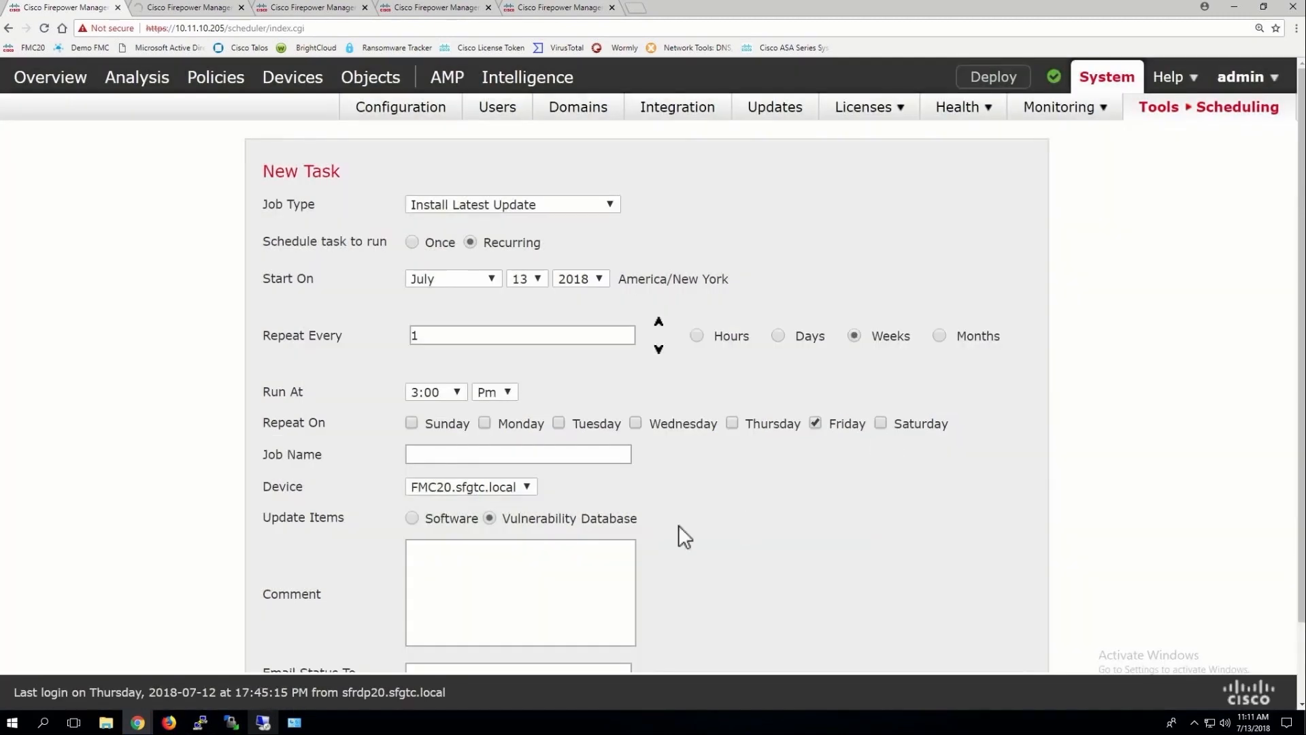
# Set the run time to 9:00 on FMC20.sfgtc.local and name the task 'Install VDB'
pyautogui.click(443, 395)
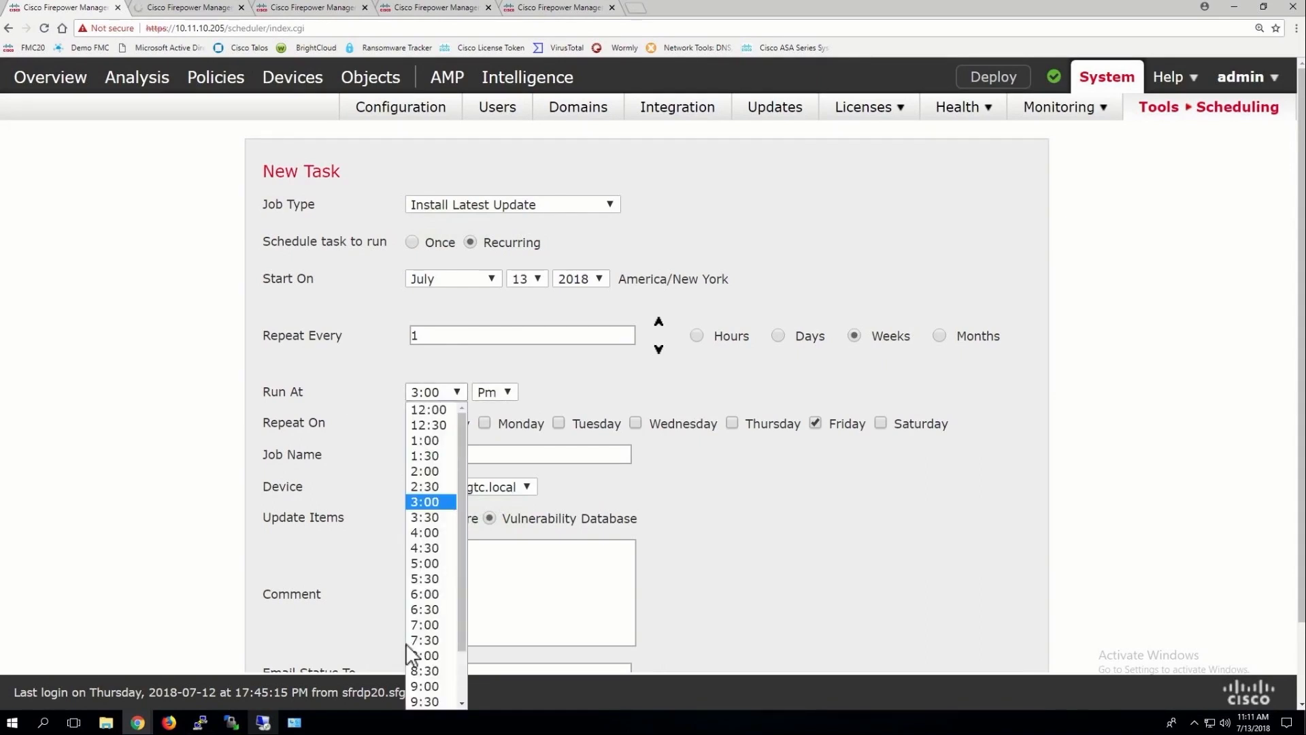
pyautogui.click(424, 684)
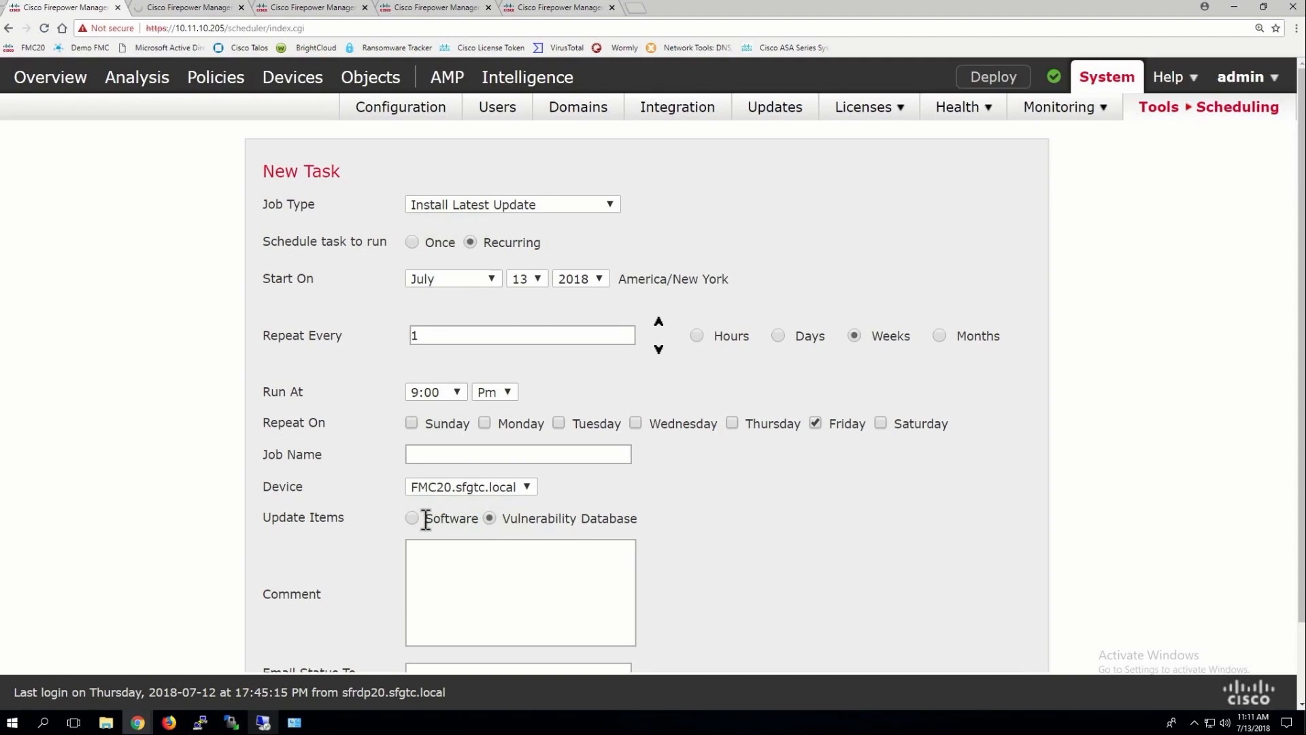
pyautogui.click(484, 487)
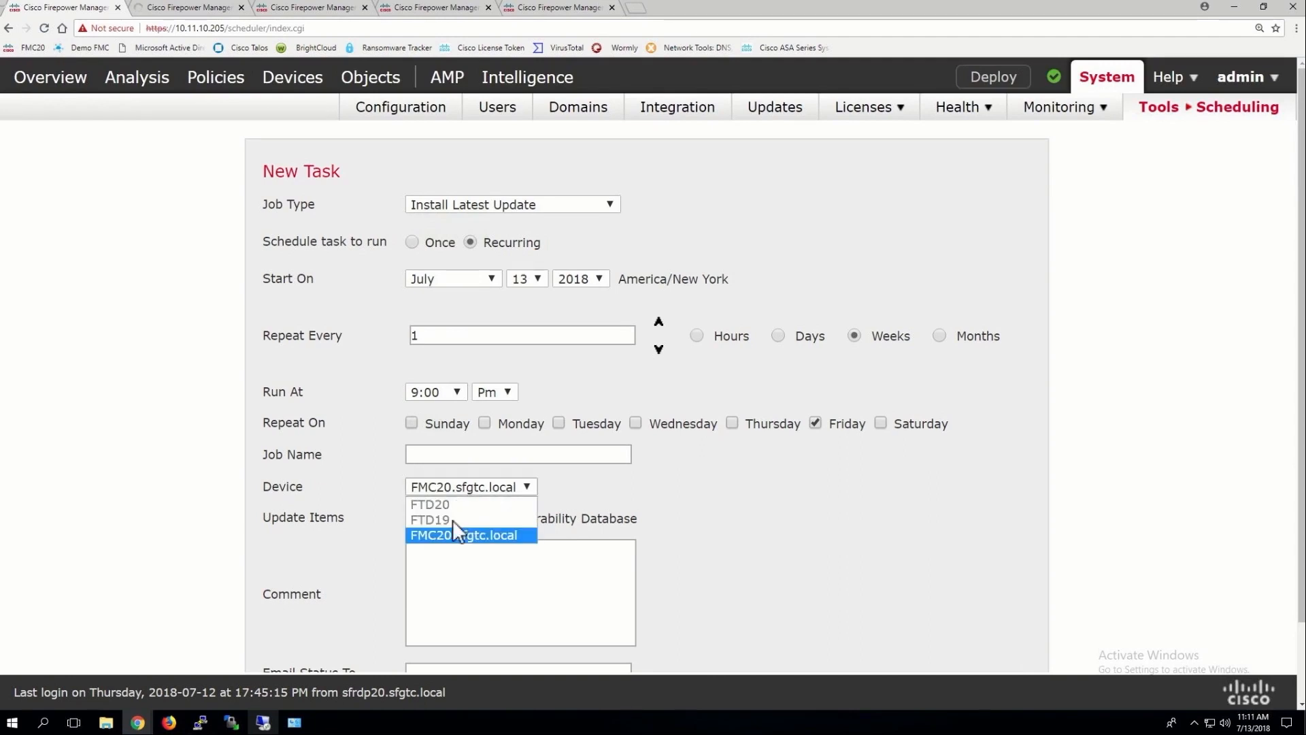
pyautogui.click(443, 534)
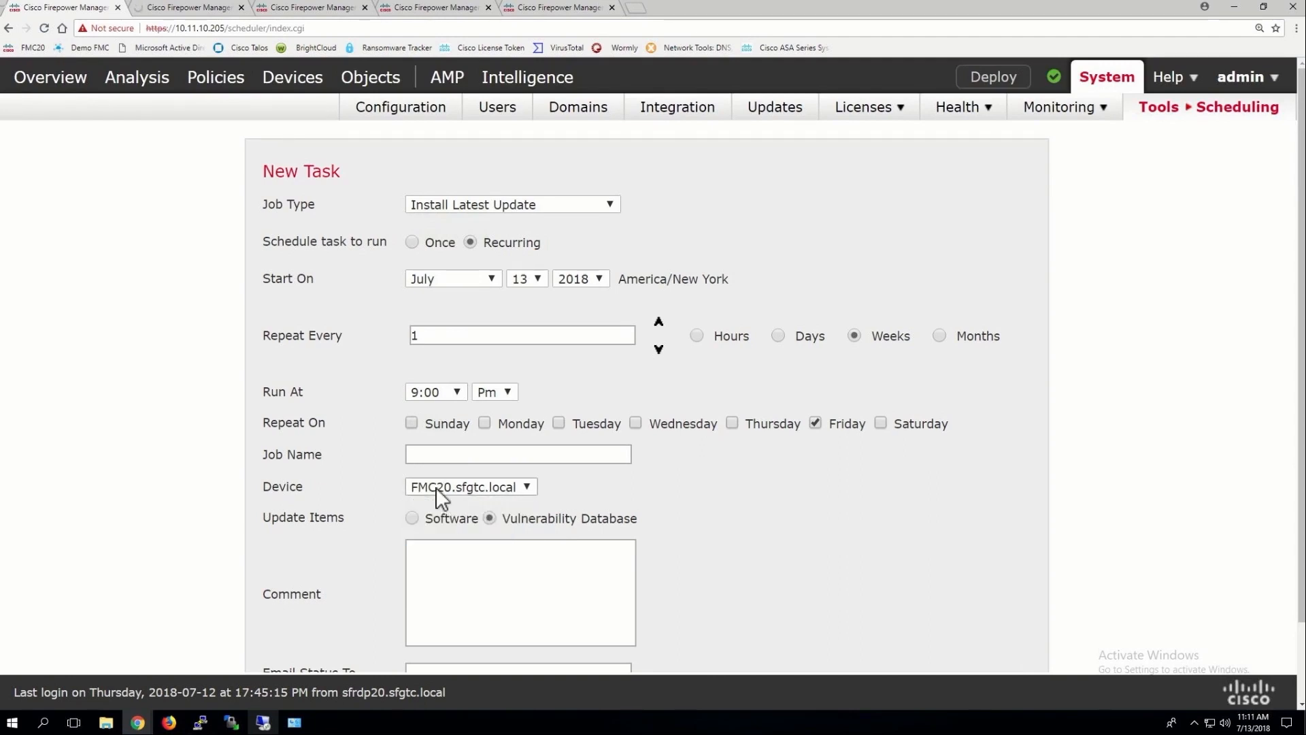
pyautogui.scroll(-1, 458, 483)
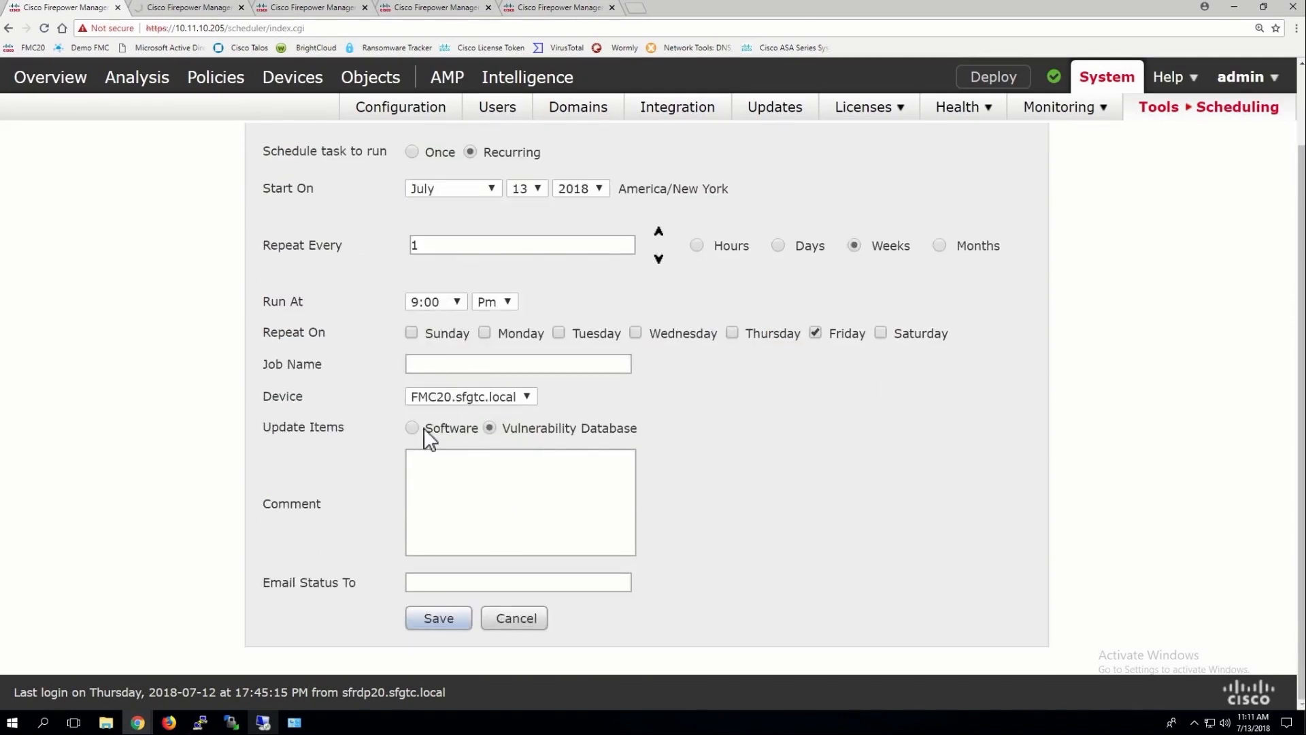
pyautogui.click(439, 620)
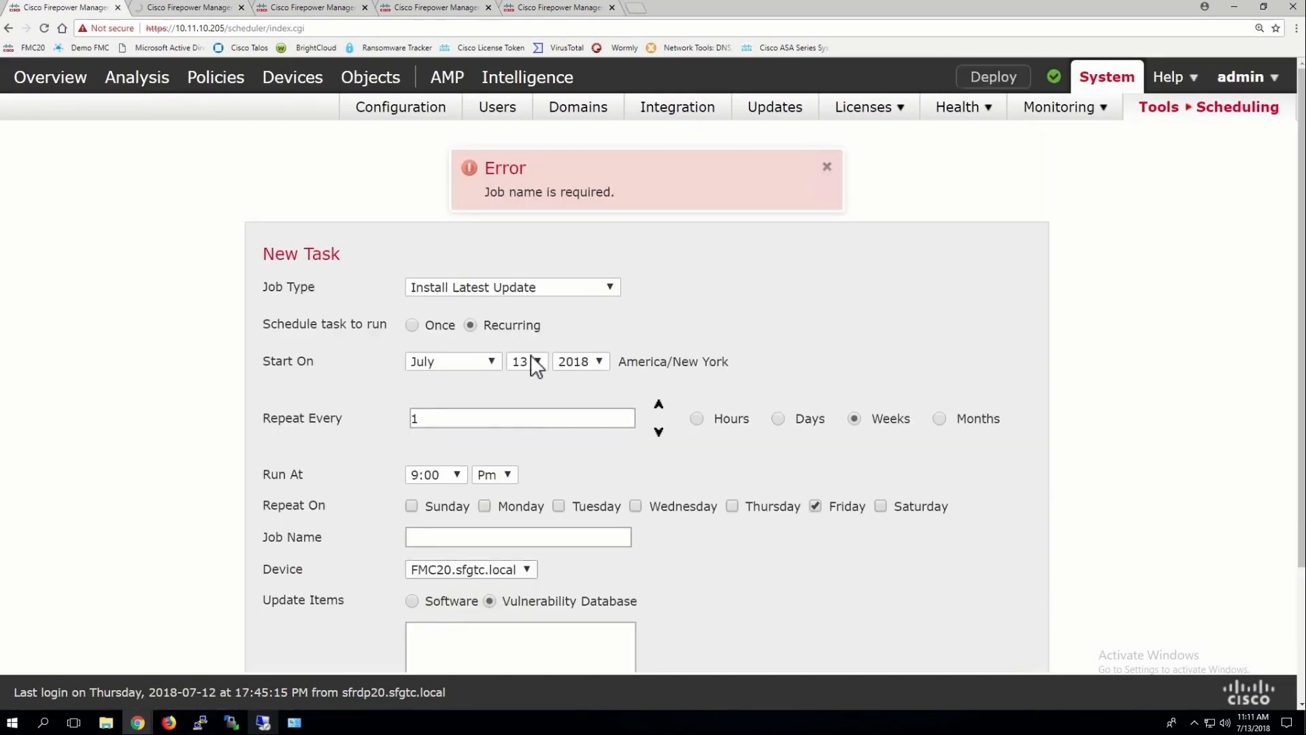
pyautogui.click(435, 537)
pyautogui.write('Inst')
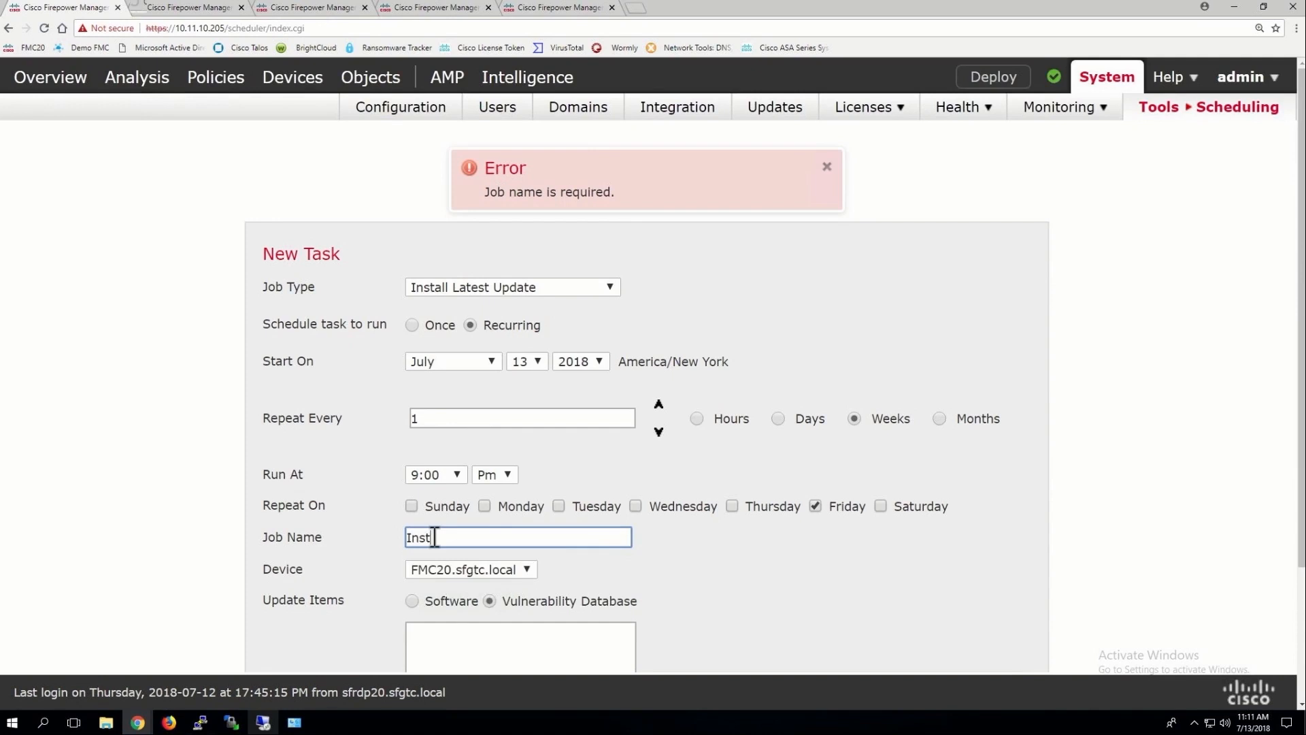
pyautogui.write('all VDB')
pyautogui.scroll(-3, 618, 470)
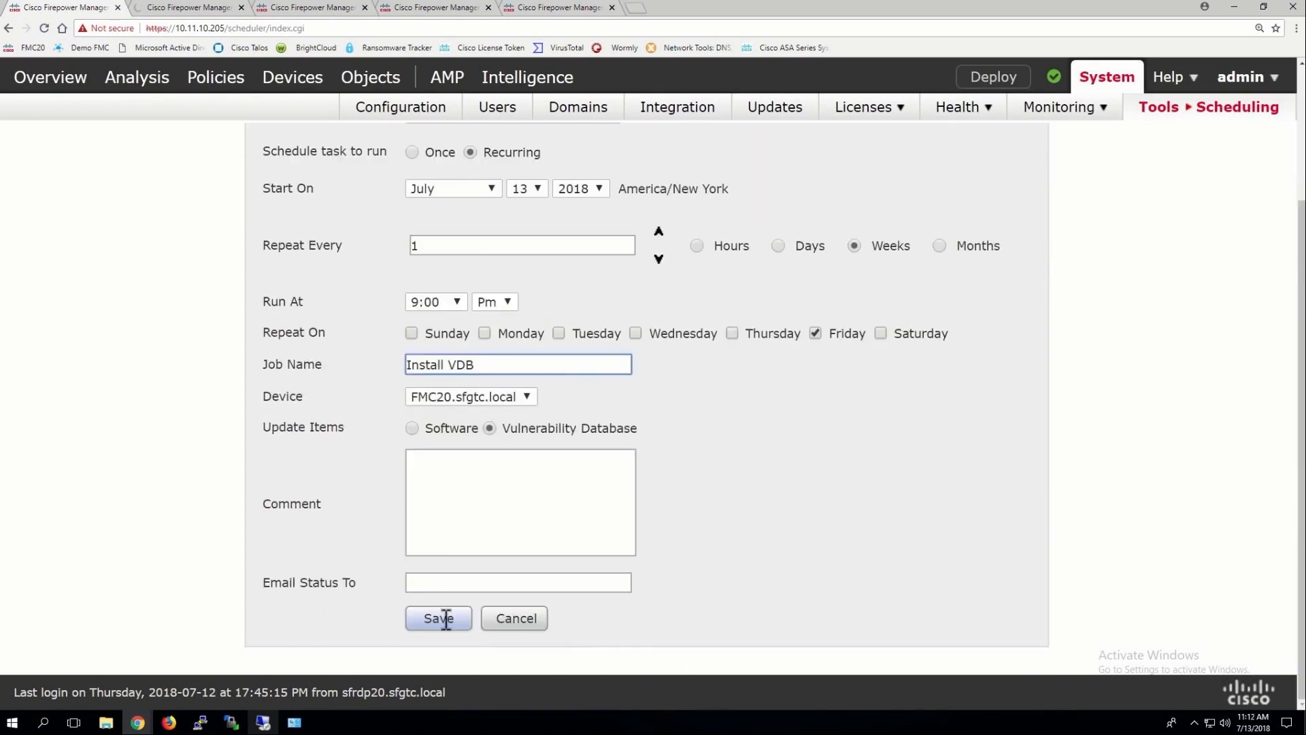
# Save the Install VDB task and review the calendar, including Nightly_Deployment's task details
pyautogui.click(444, 621)
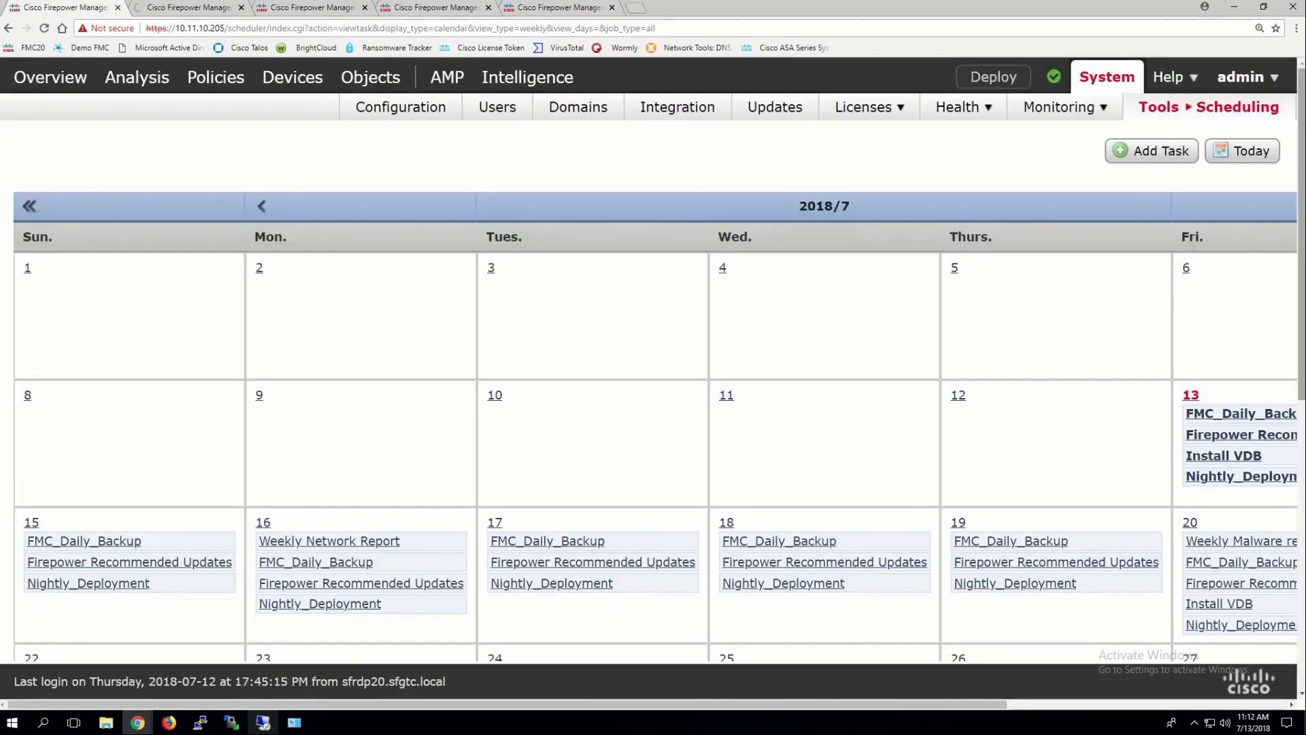
pyautogui.scroll(-6, 653, 392)
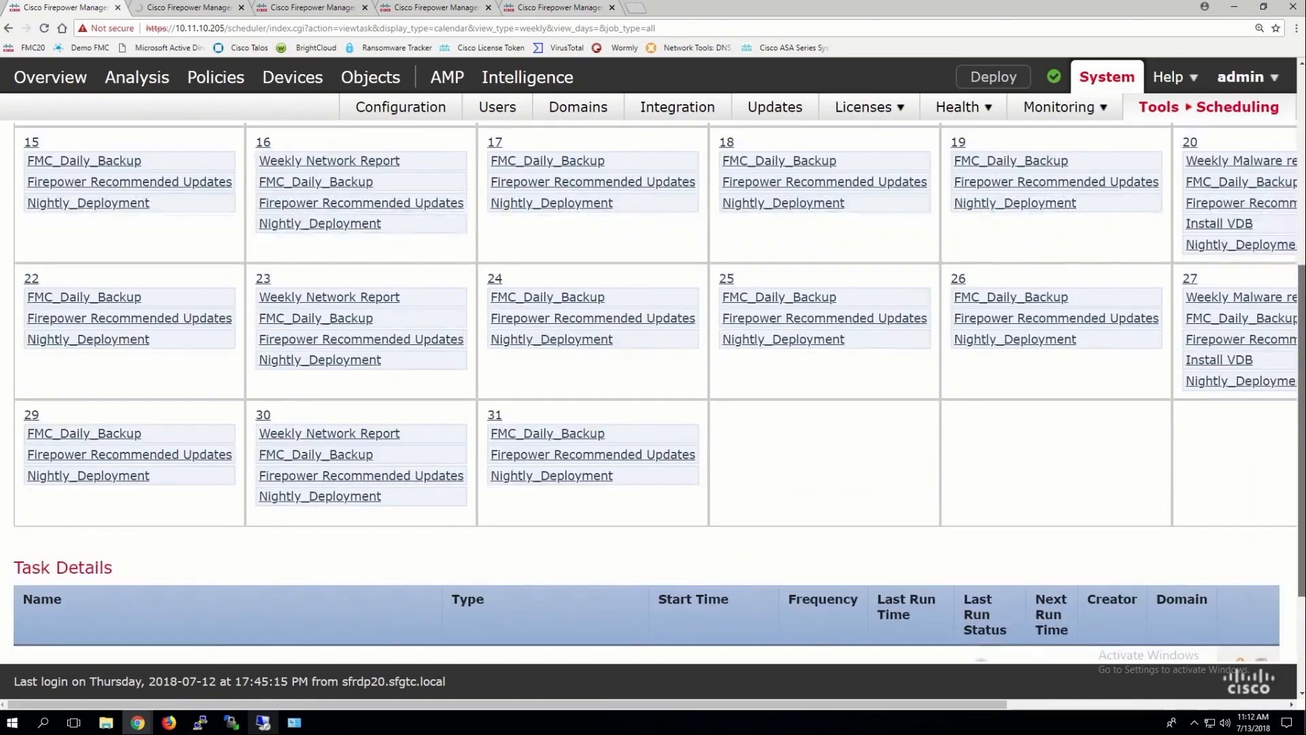
pyautogui.scroll(-3, 976, 329)
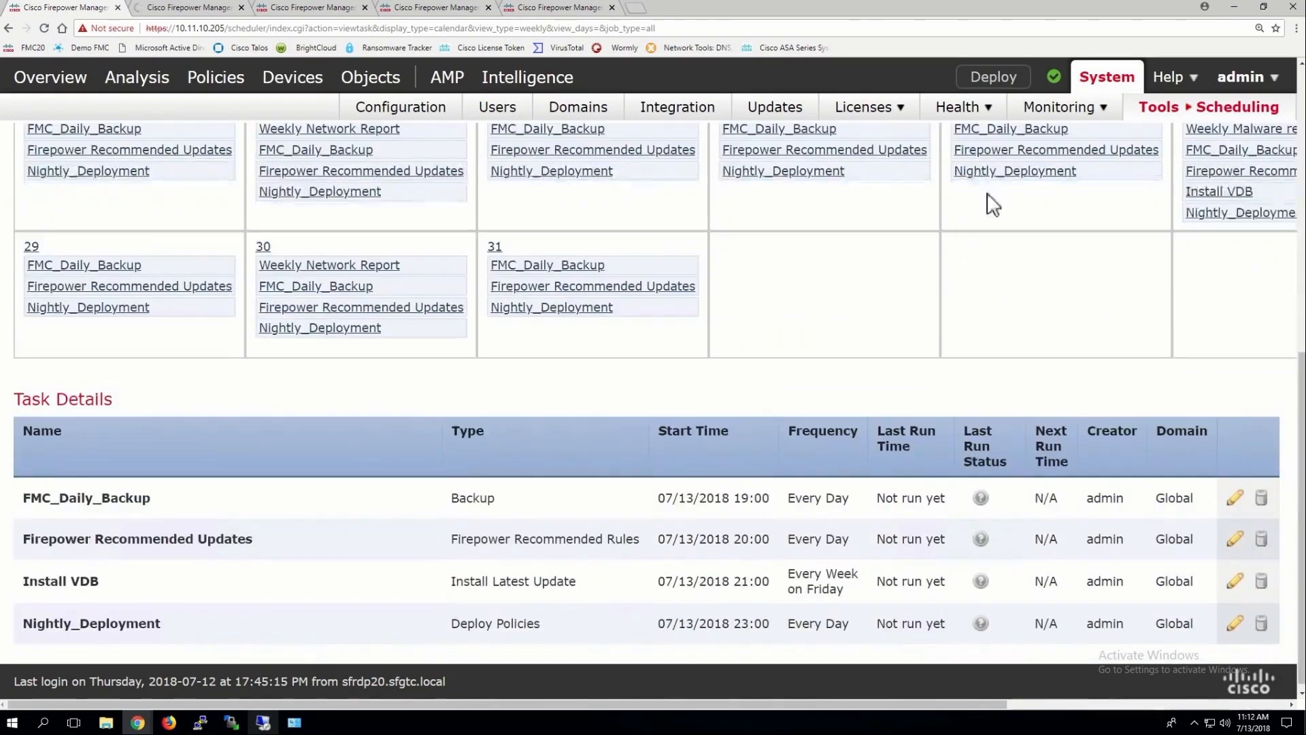
pyautogui.click(973, 178)
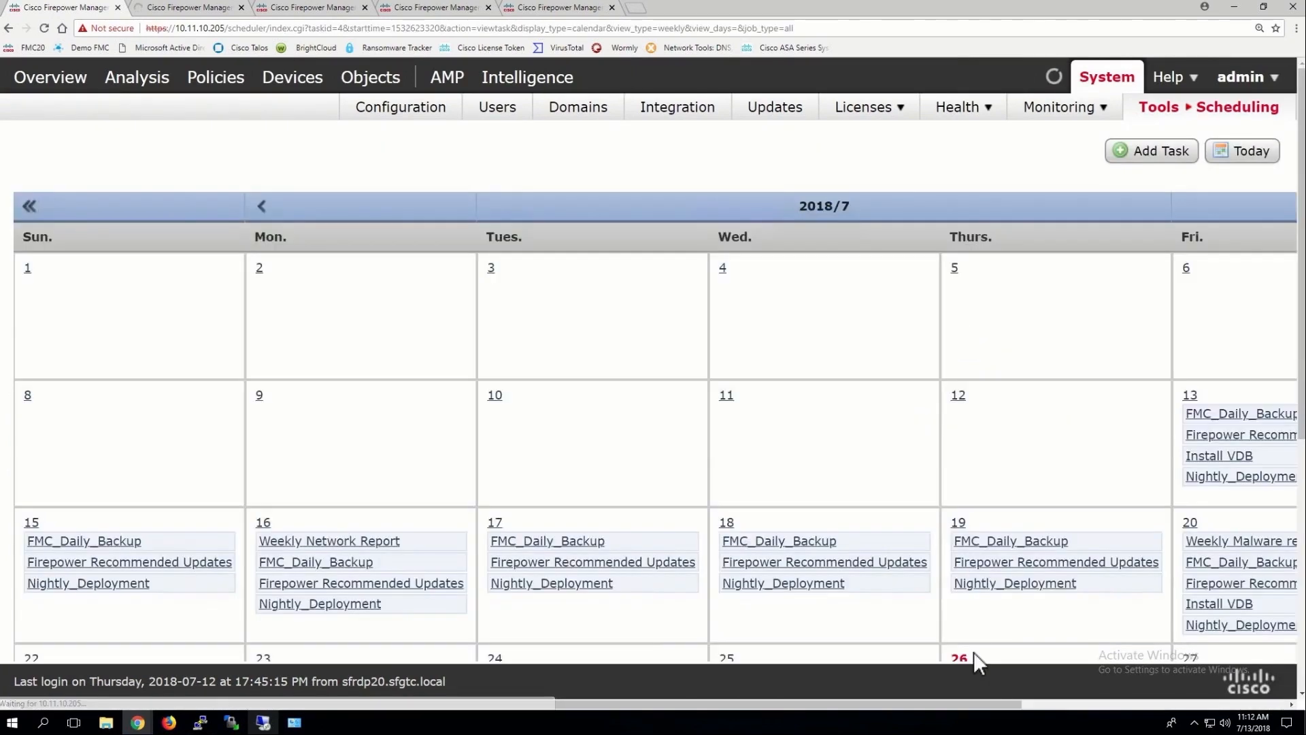
pyautogui.scroll(-5, 1116, 283)
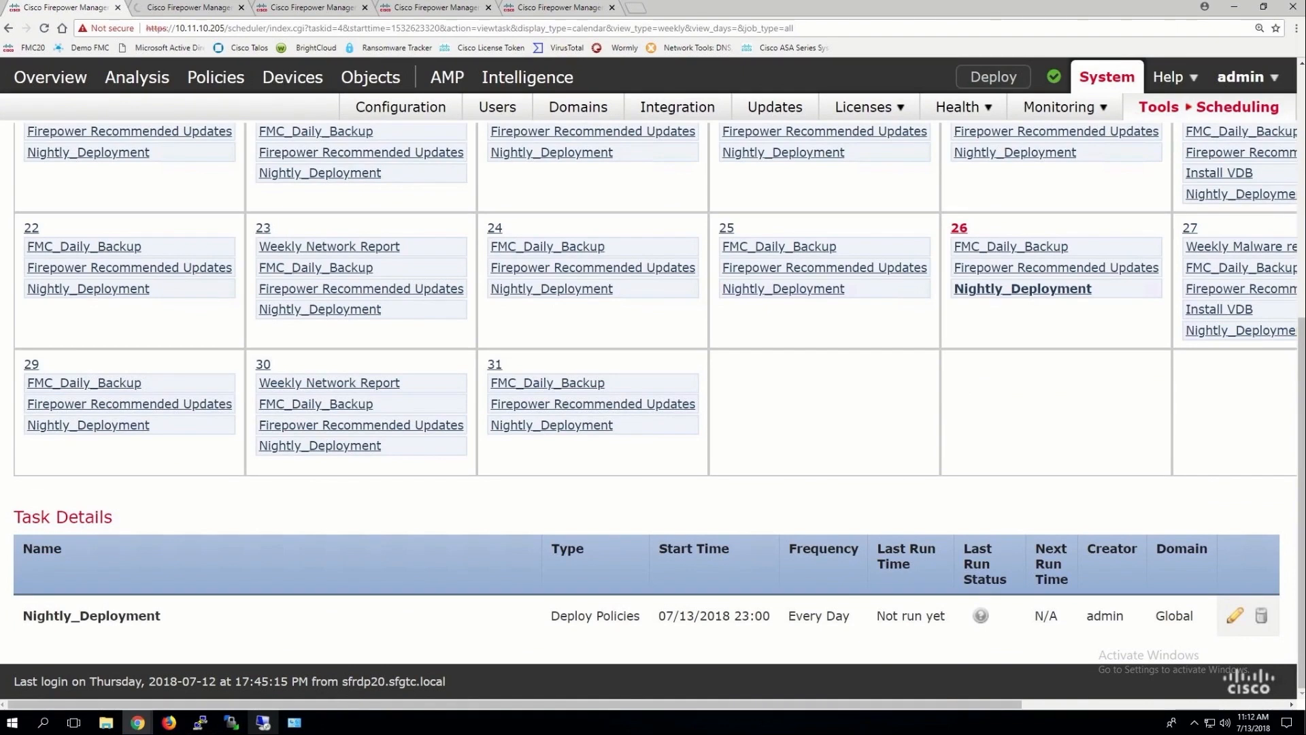
pyautogui.scroll(4, 653, 391)
pyautogui.scroll(2, 1187, 125)
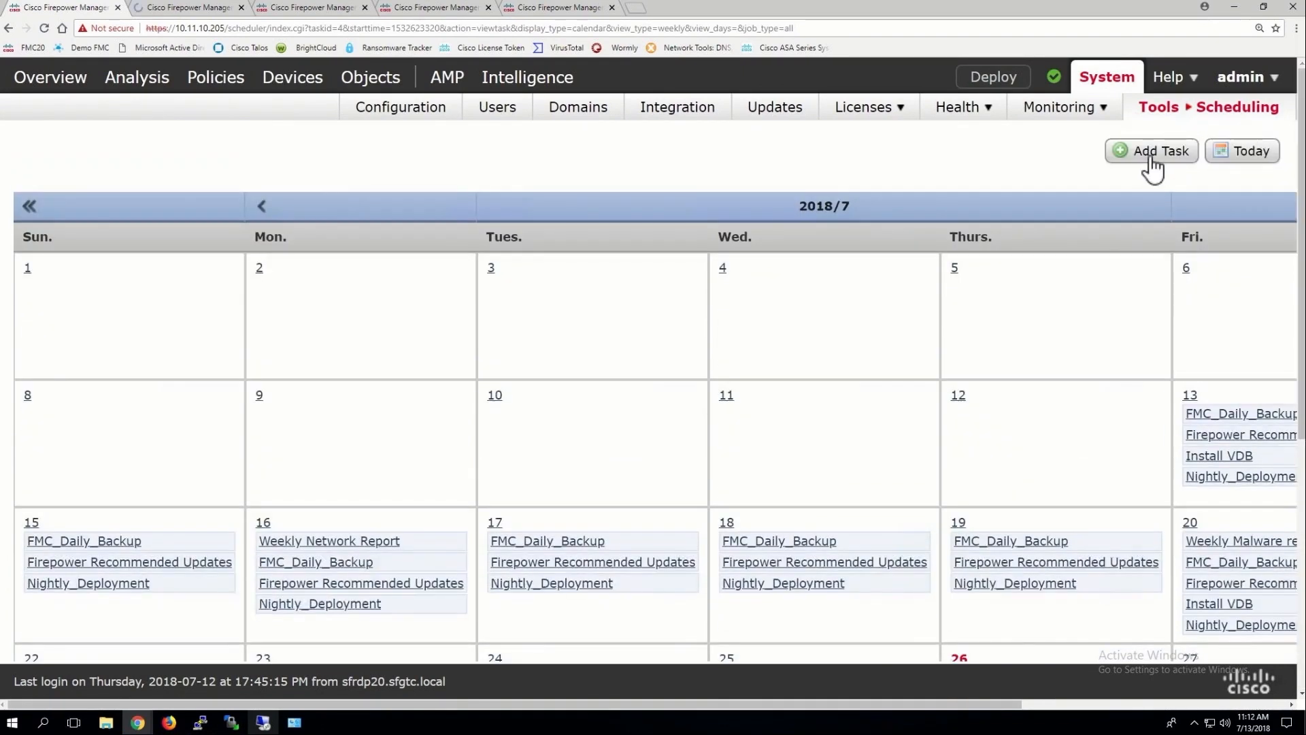
# Create a recurring Update URL Filtering Database task at 8:30 PM named 'Update URL Filter' and save it
pyautogui.click(1152, 160)
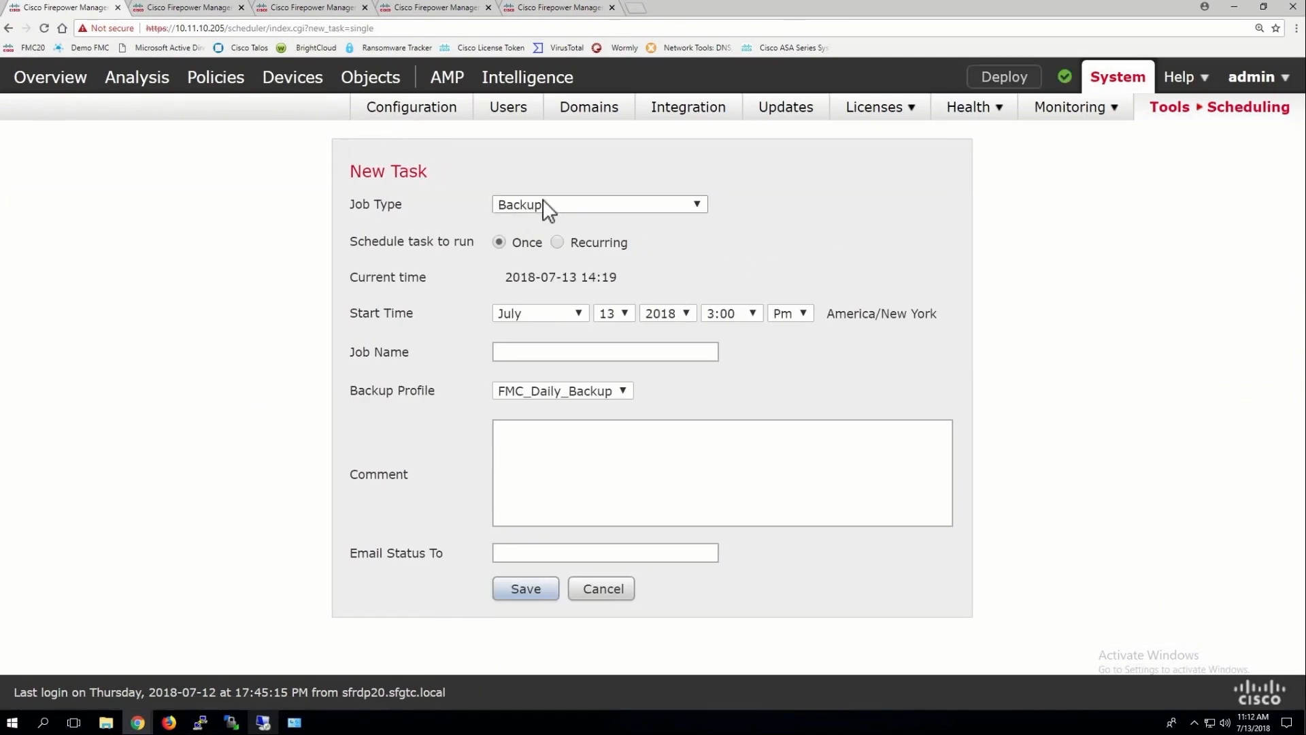
pyautogui.click(542, 203)
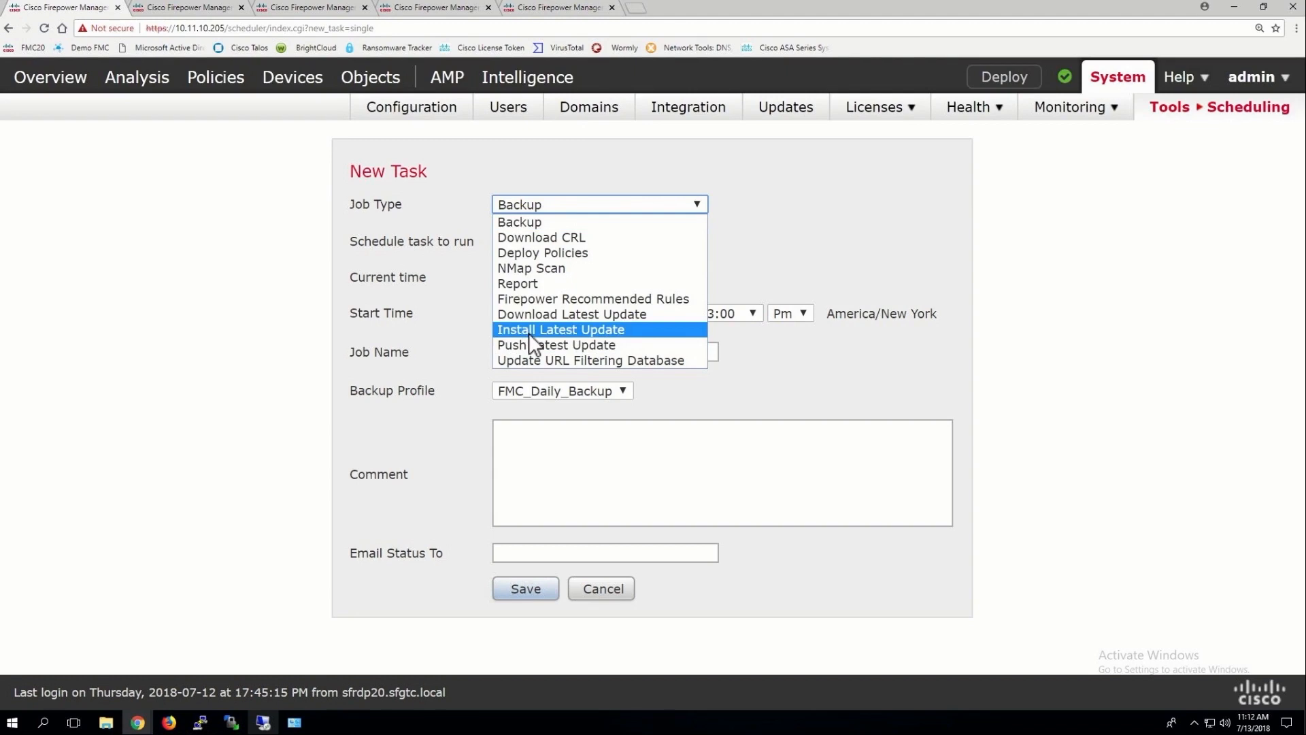
pyautogui.click(542, 359)
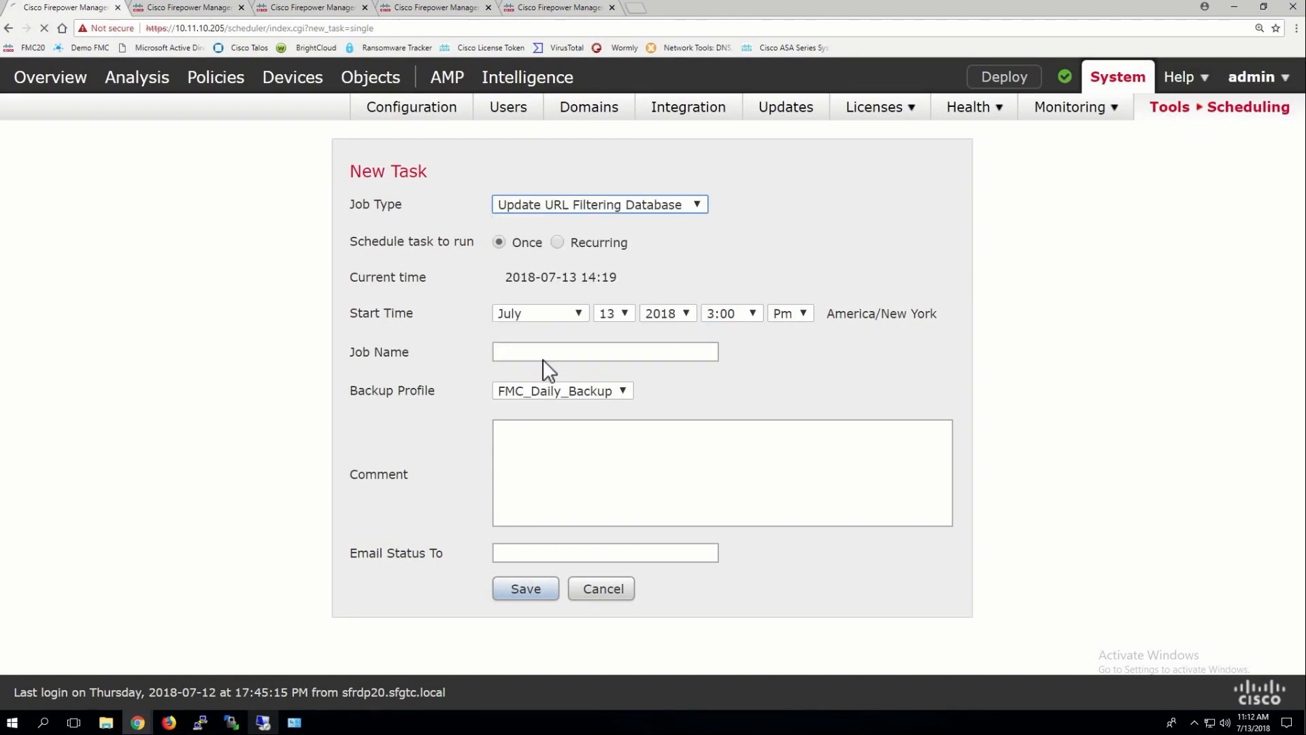
pyautogui.click(557, 243)
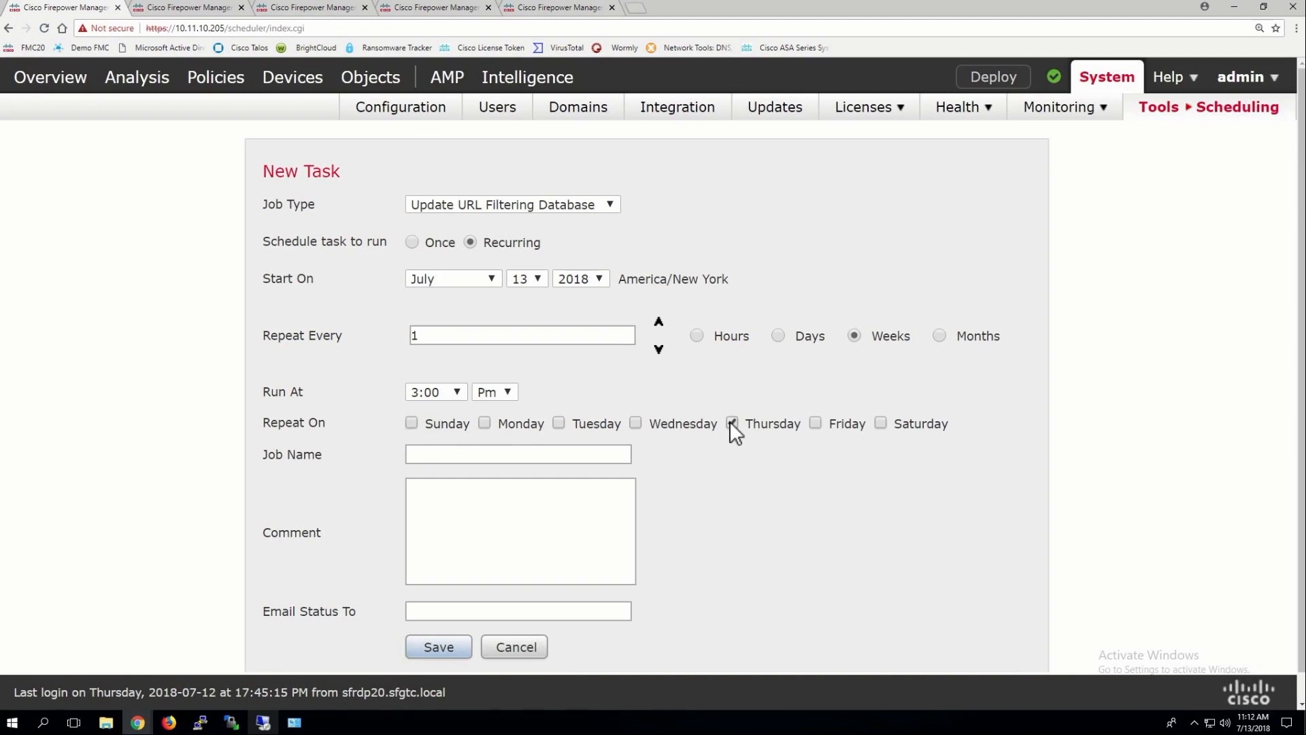
pyautogui.click(451, 394)
pyautogui.click(418, 669)
pyautogui.click(475, 455)
pyautogui.write('Update URL F')
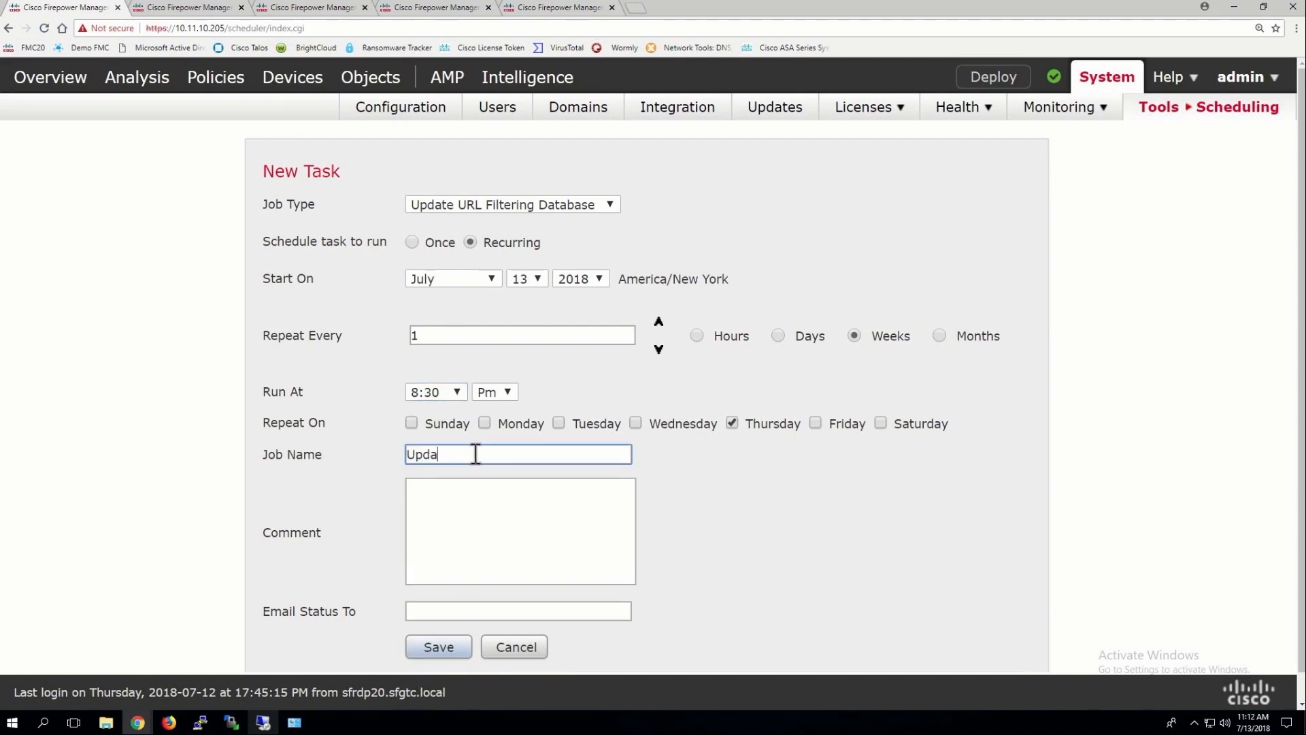
pyautogui.write('ilter')
pyautogui.click(440, 652)
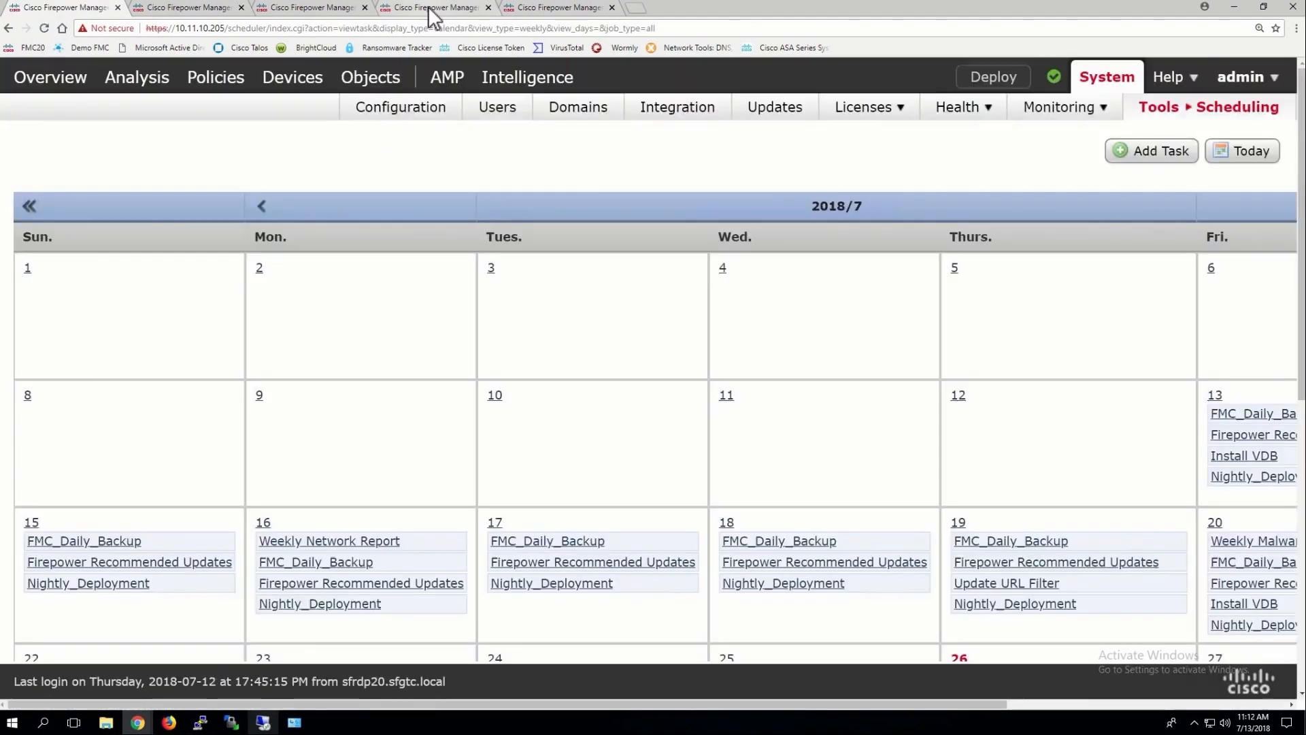
# Close the extra browser tabs, leaving the Cisco CSI integration page in view
pyautogui.click(431, 9)
pyautogui.click(365, 8)
pyautogui.click(437, 10)
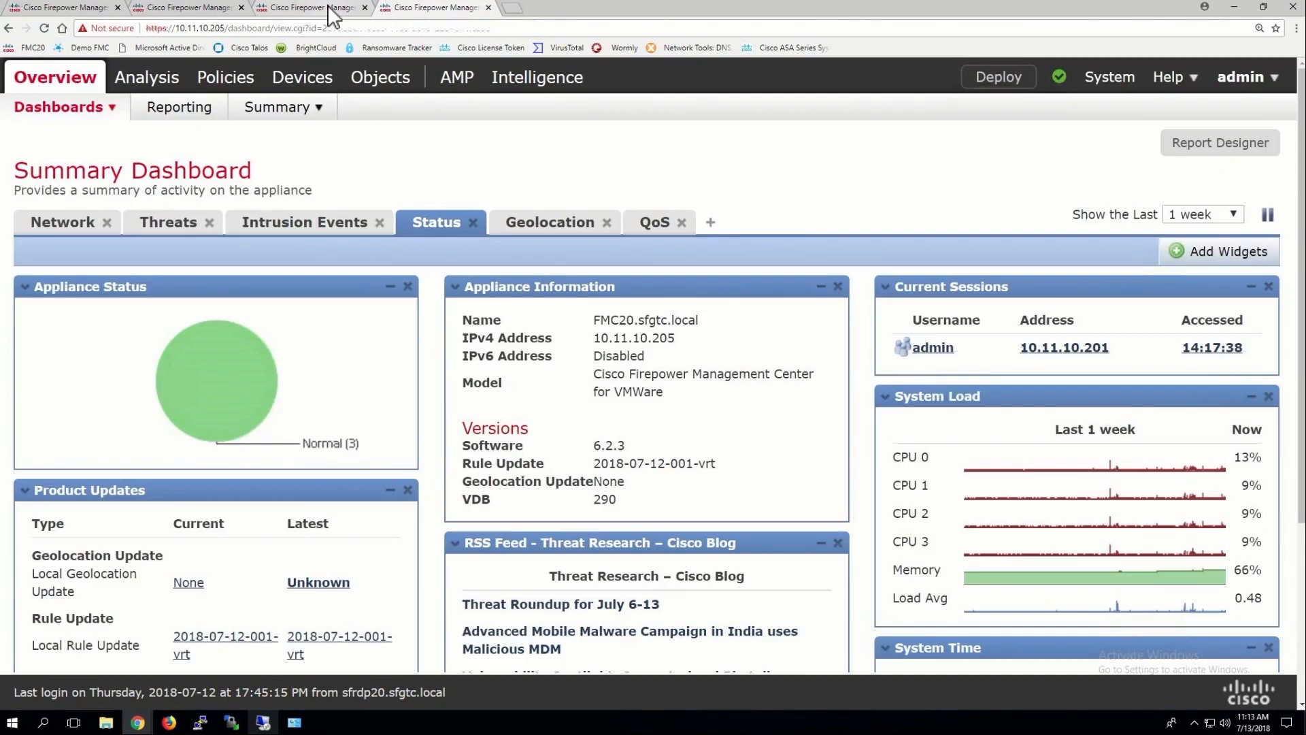
pyautogui.click(330, 10)
pyautogui.click(489, 7)
# Turn off automatic URL Filtering updates, run an immediate update, and save the CSI settings
pyautogui.moveTo(468, 312); pyautogui.dragTo(634, 312)
pyautogui.click(635, 311)
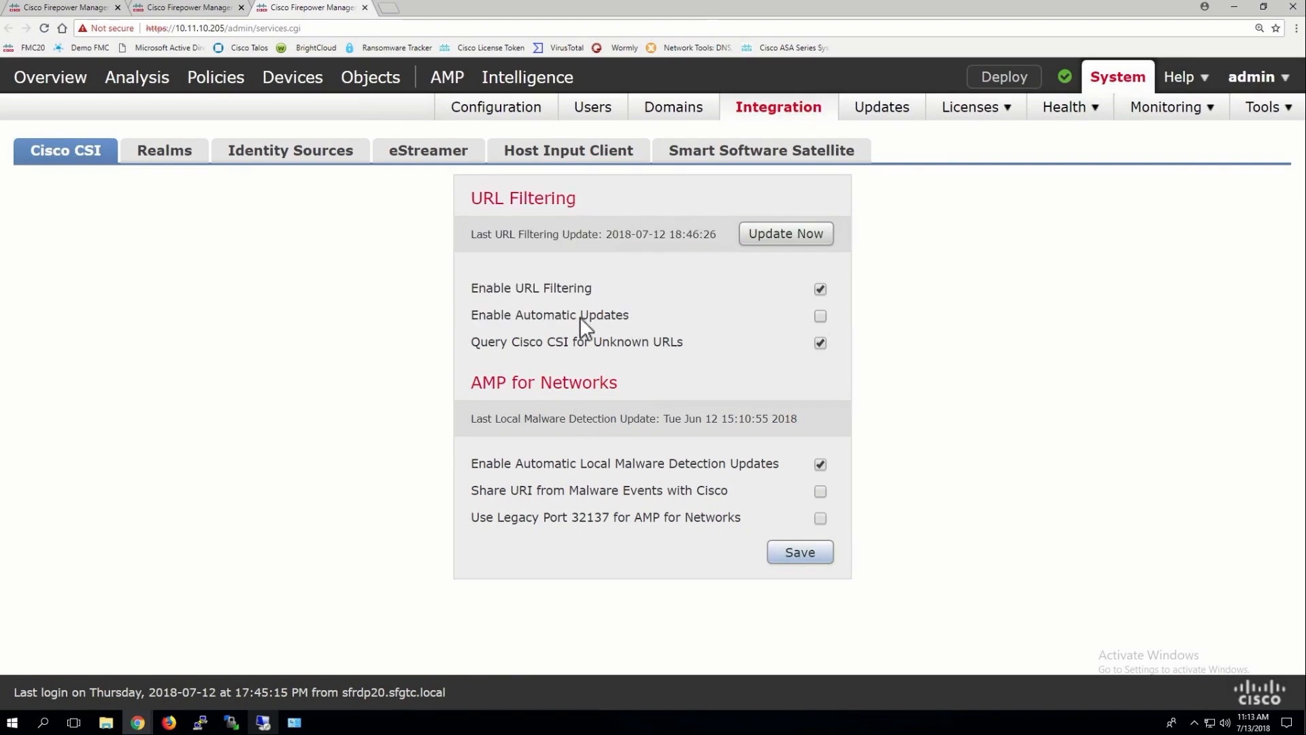
pyautogui.moveTo(483, 309); pyautogui.dragTo(472, 312)
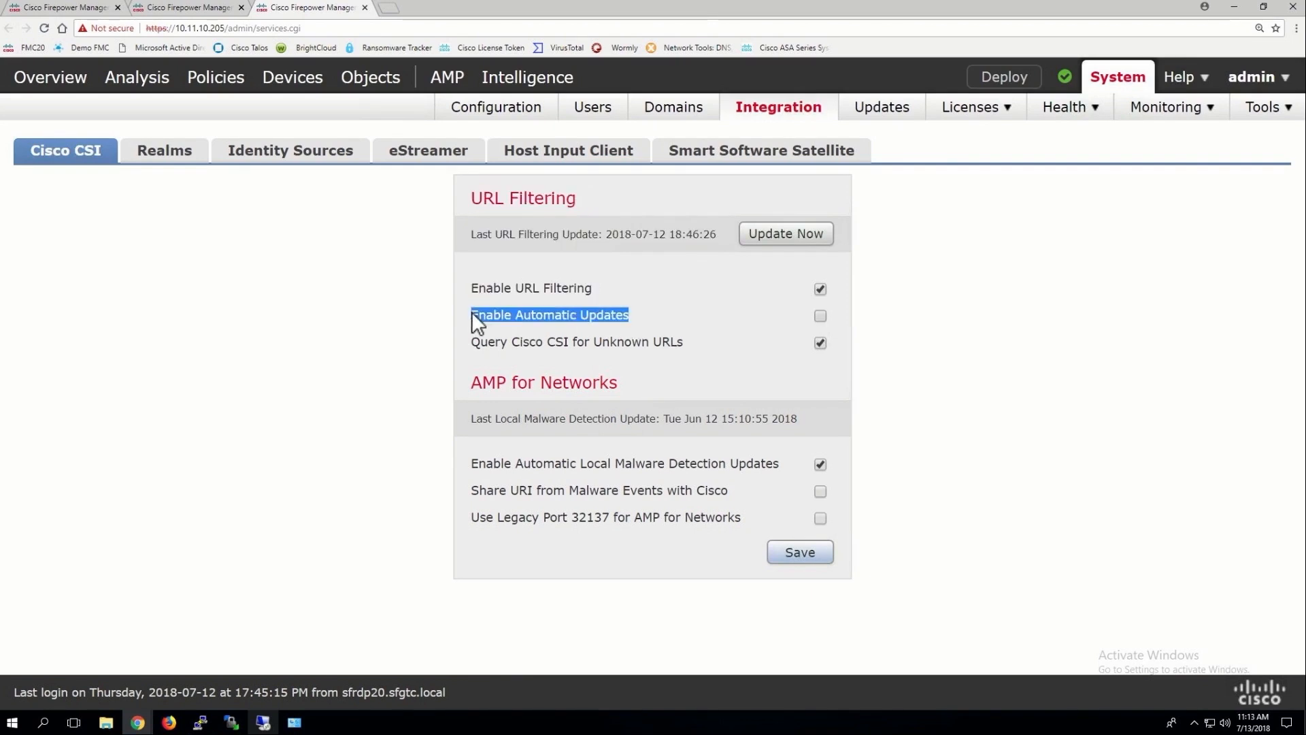
pyautogui.click(806, 238)
pyautogui.click(810, 544)
# Review the scheduling calendar, then check the Product Updates page for the downloaded updates
pyautogui.click(85, 12)
pyautogui.scroll(-1, 1027, 464)
pyautogui.scroll(-8, 1027, 463)
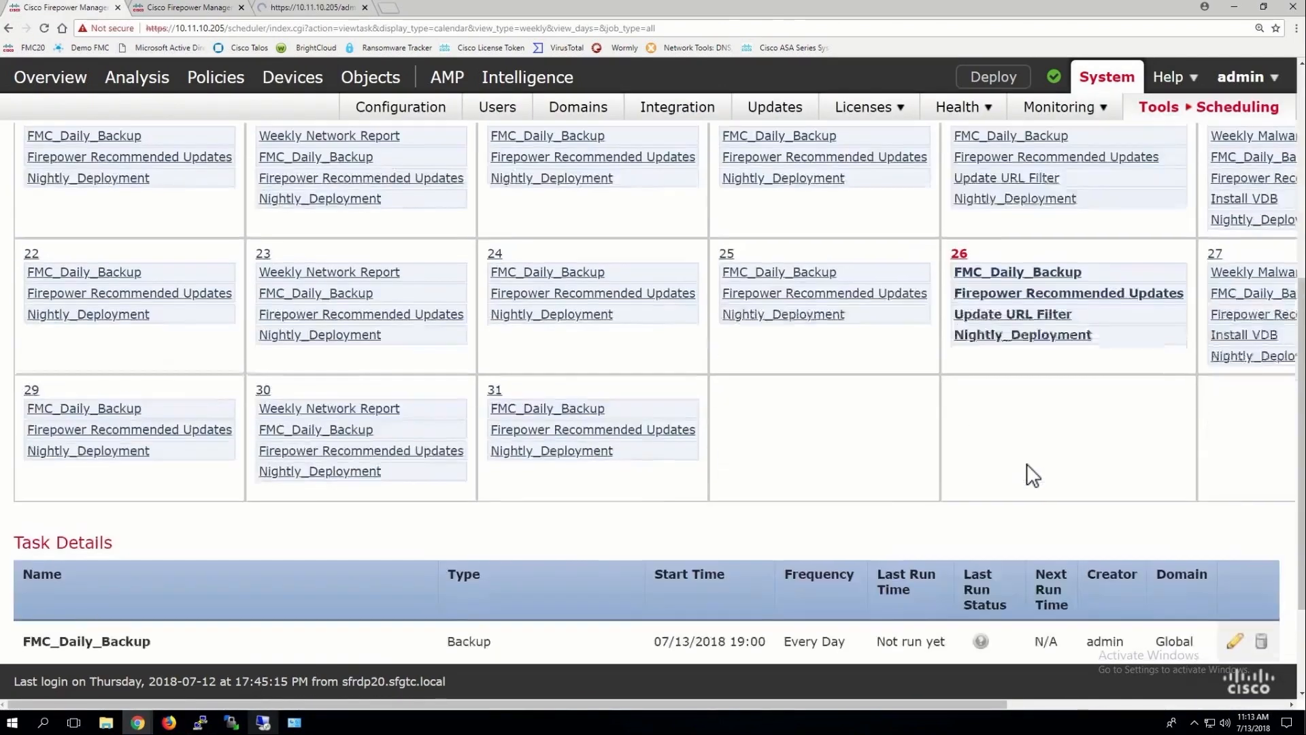
pyautogui.scroll(2, 884, 249)
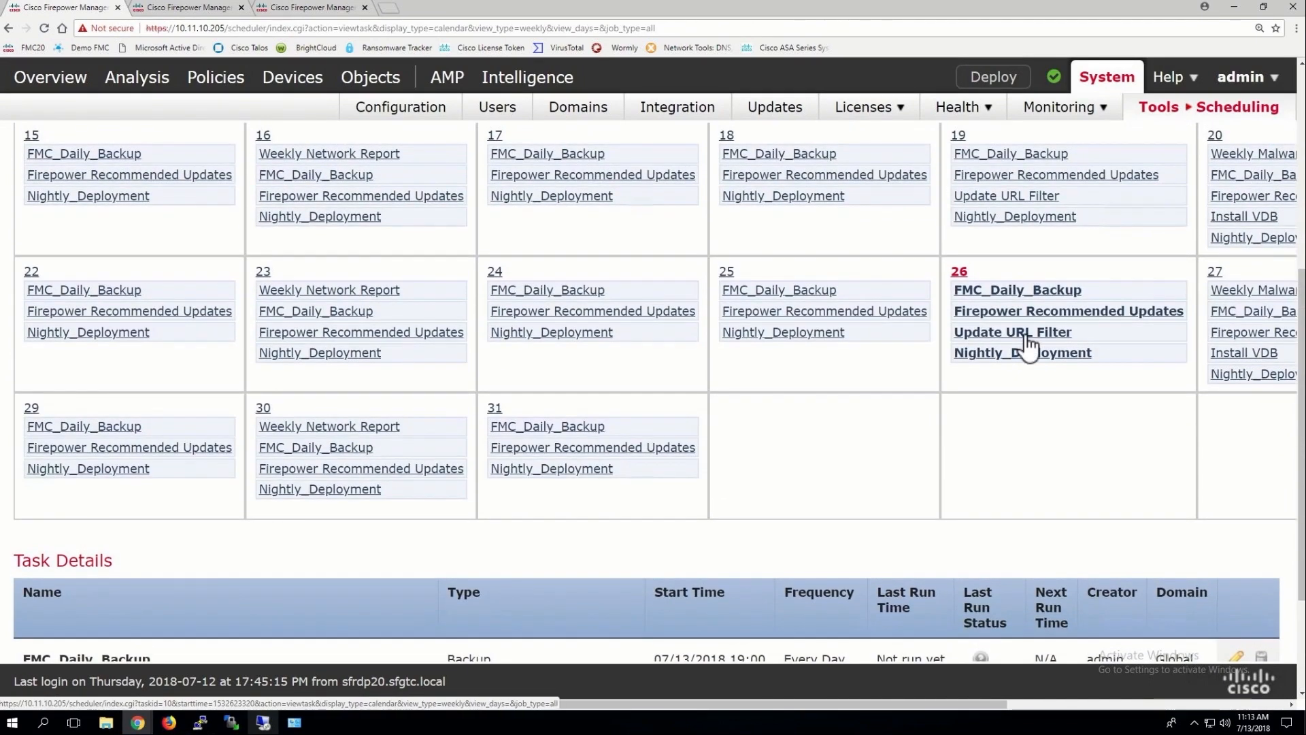
pyautogui.scroll(5, 1029, 346)
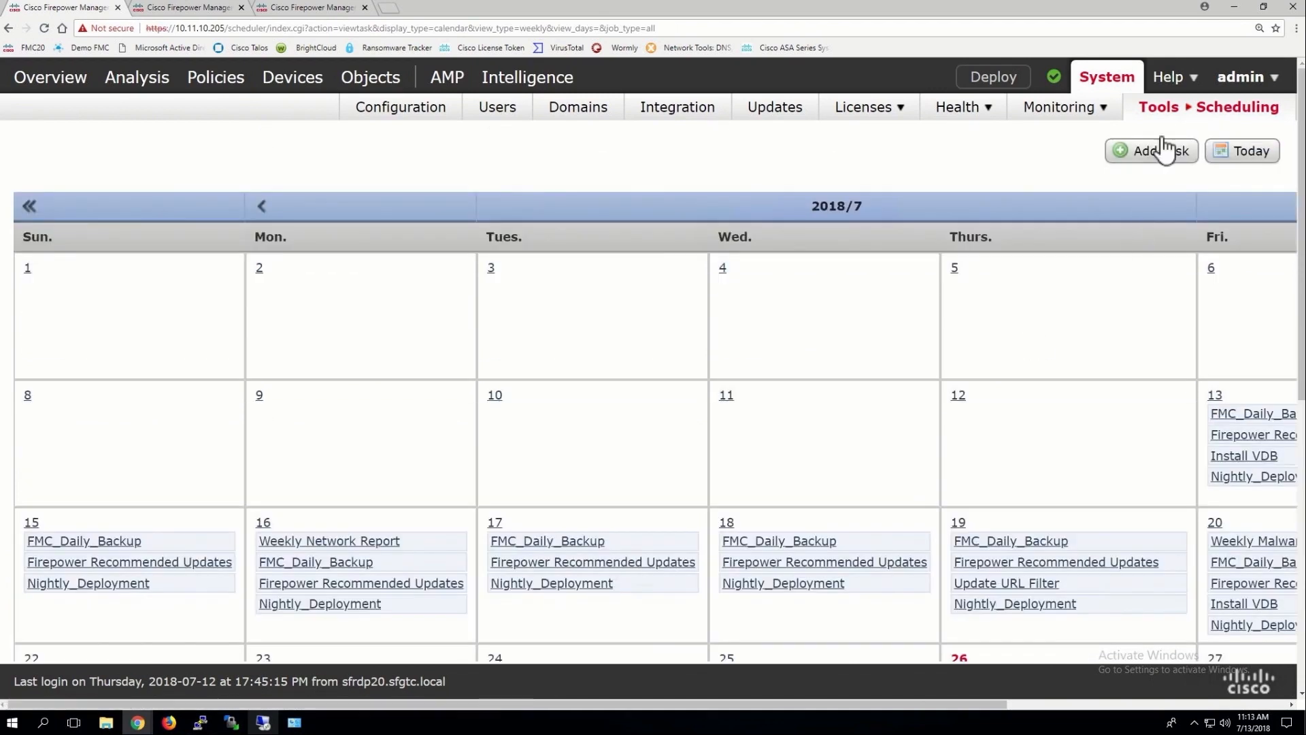
pyautogui.click(1155, 152)
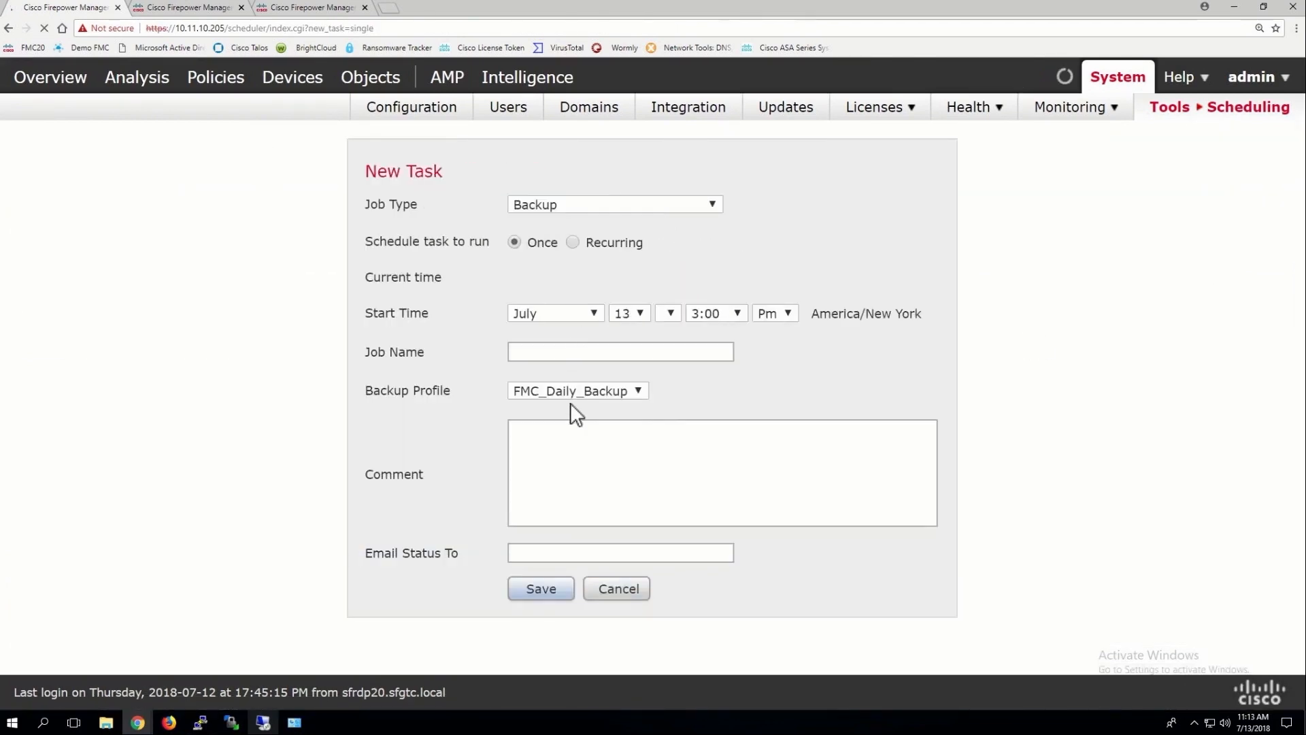
pyautogui.click(581, 203)
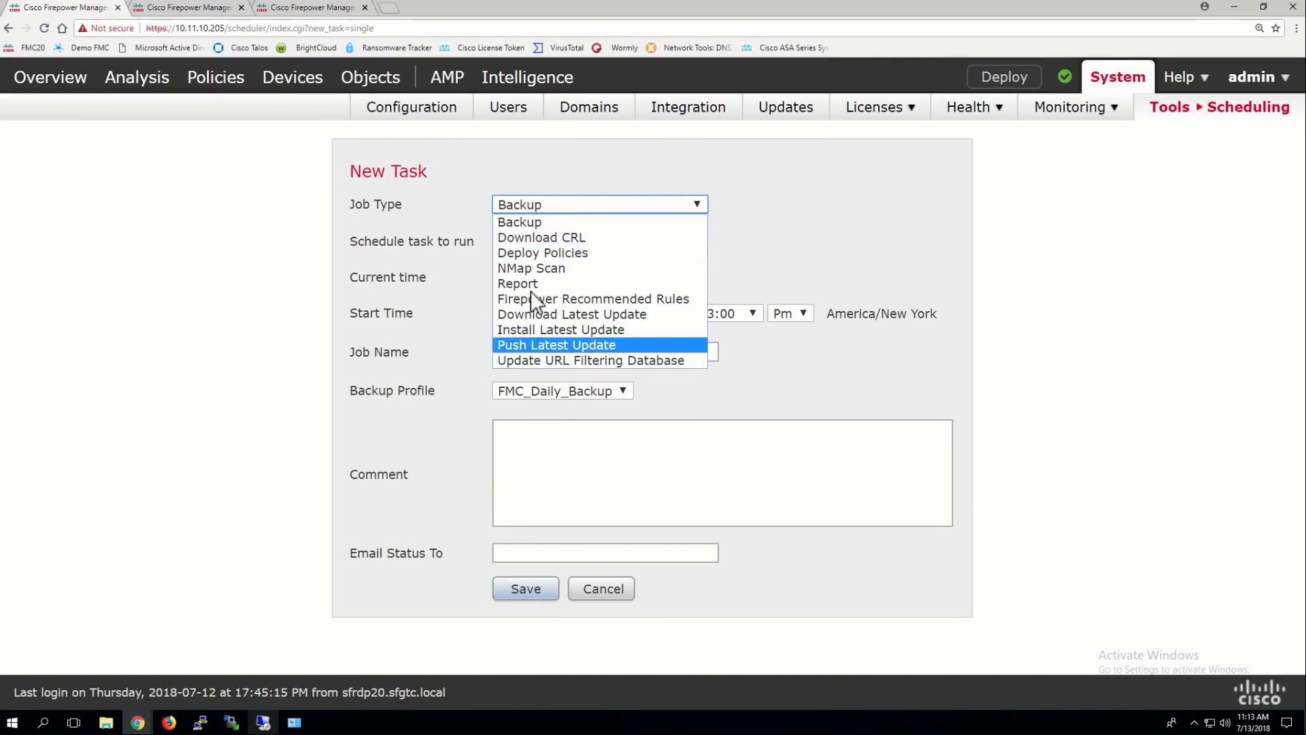
pyautogui.click(813, 178)
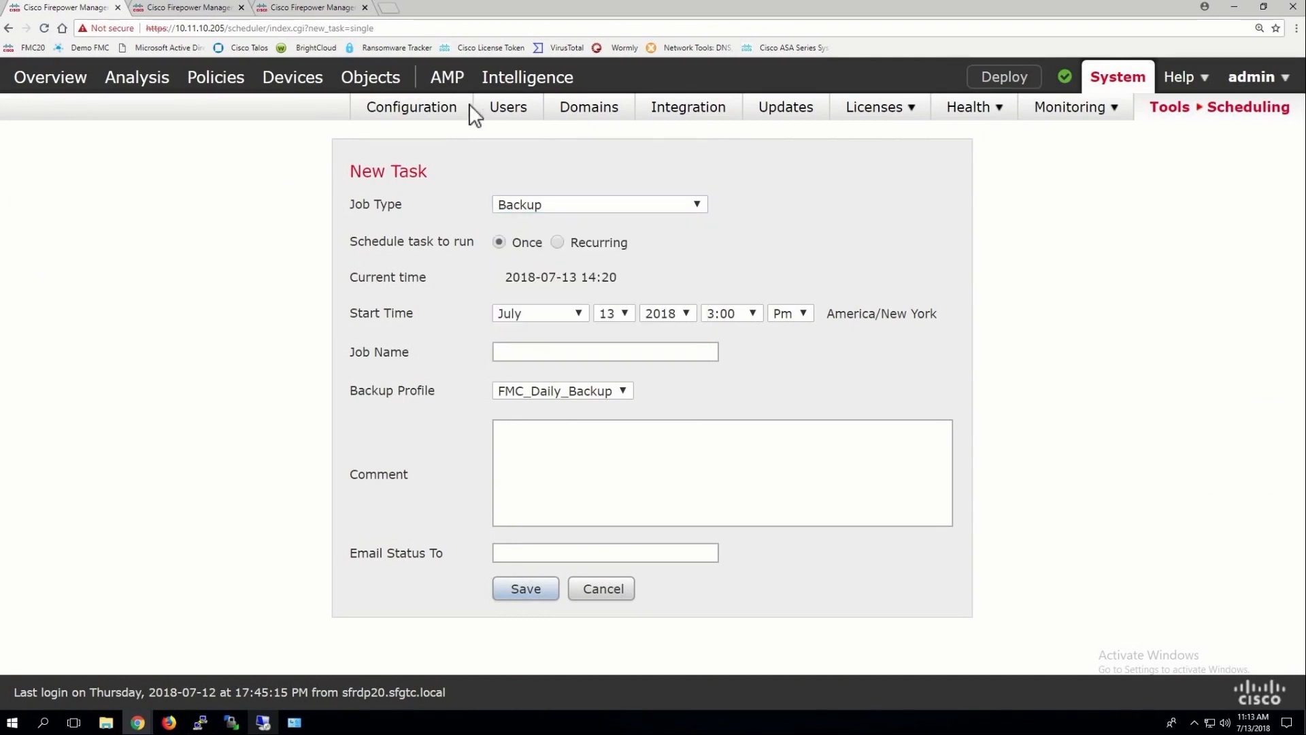
pyautogui.click(227, 7)
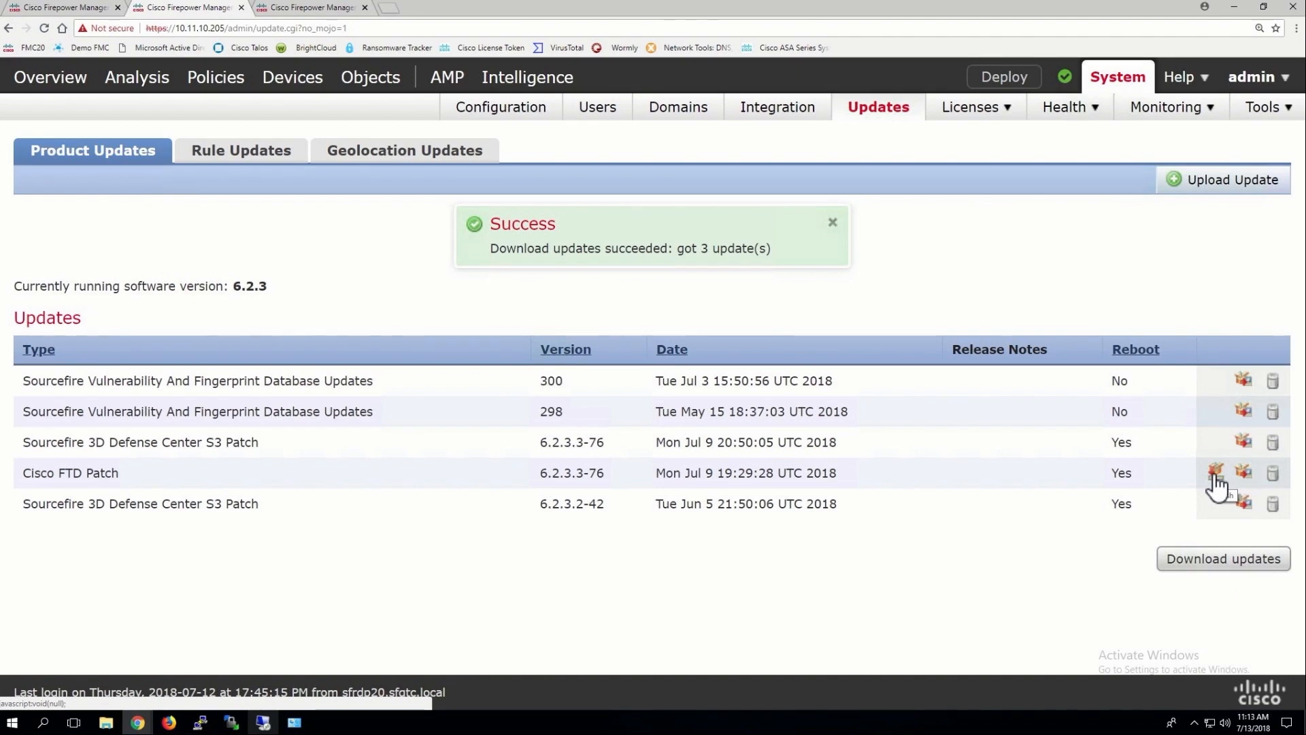
# Schedule recurring rule update imports daily at 7:30 PM on the Rule Updates tab and save
pyautogui.click(833, 224)
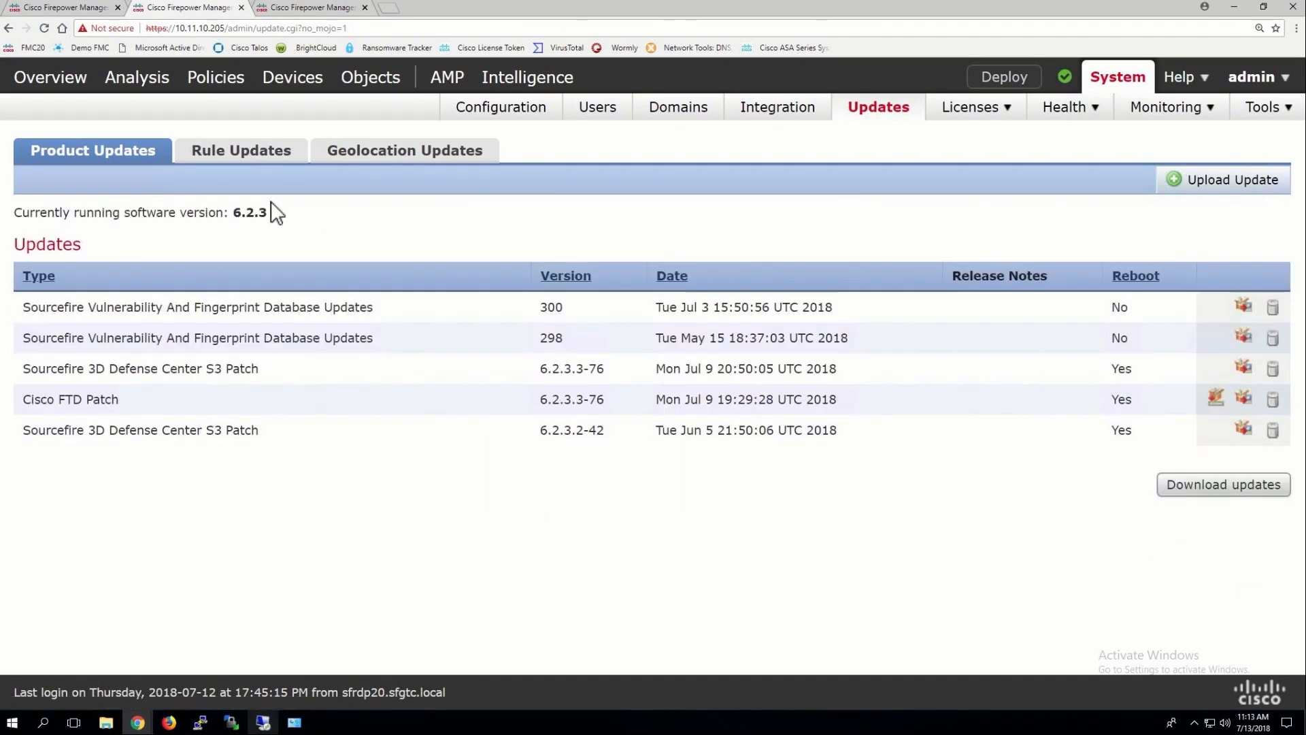
pyautogui.click(236, 151)
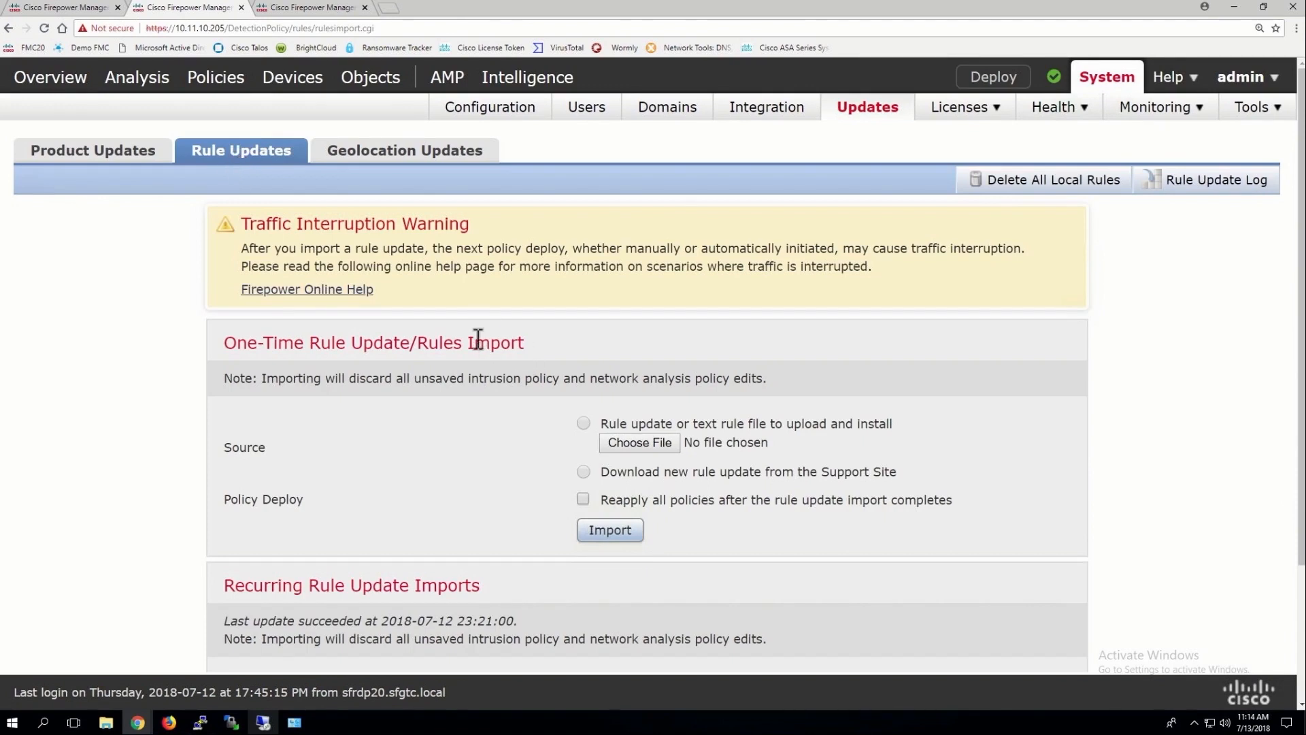
pyautogui.scroll(-1, 479, 338)
pyautogui.scroll(-2, 478, 338)
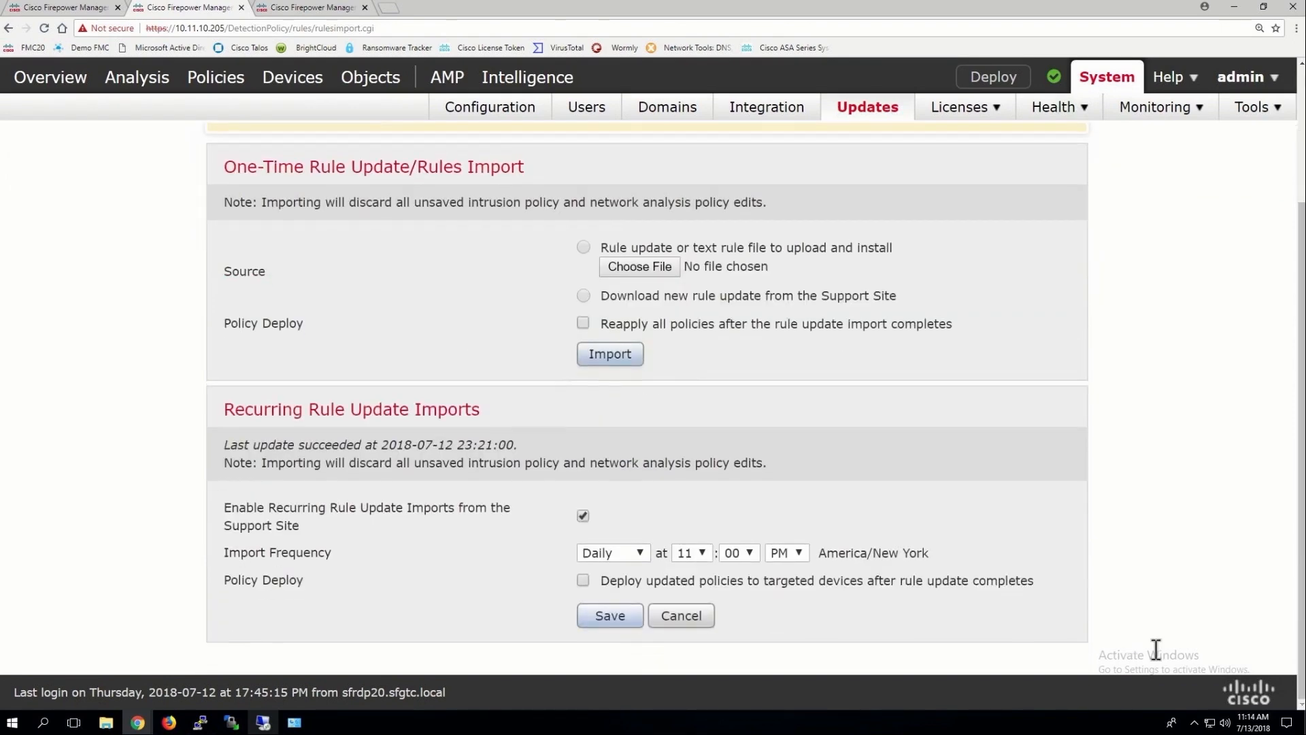
pyautogui.click(700, 557)
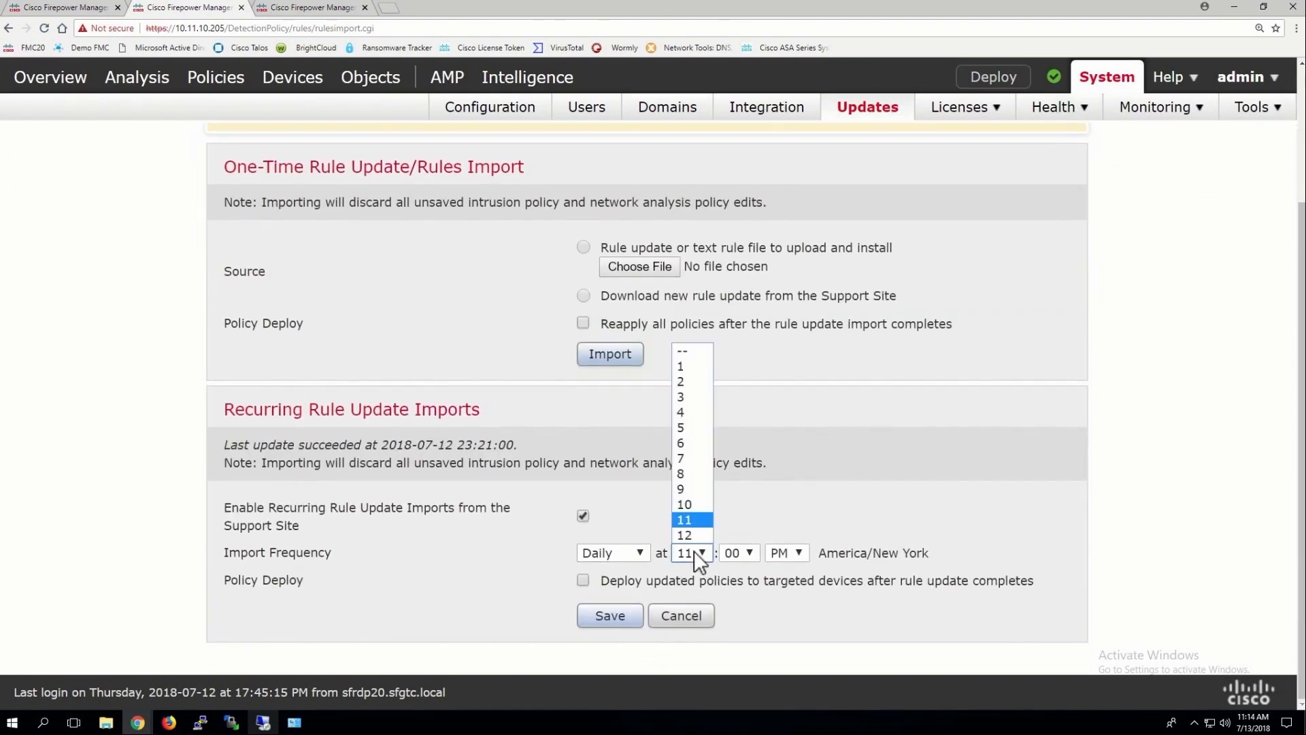
pyautogui.click(688, 459)
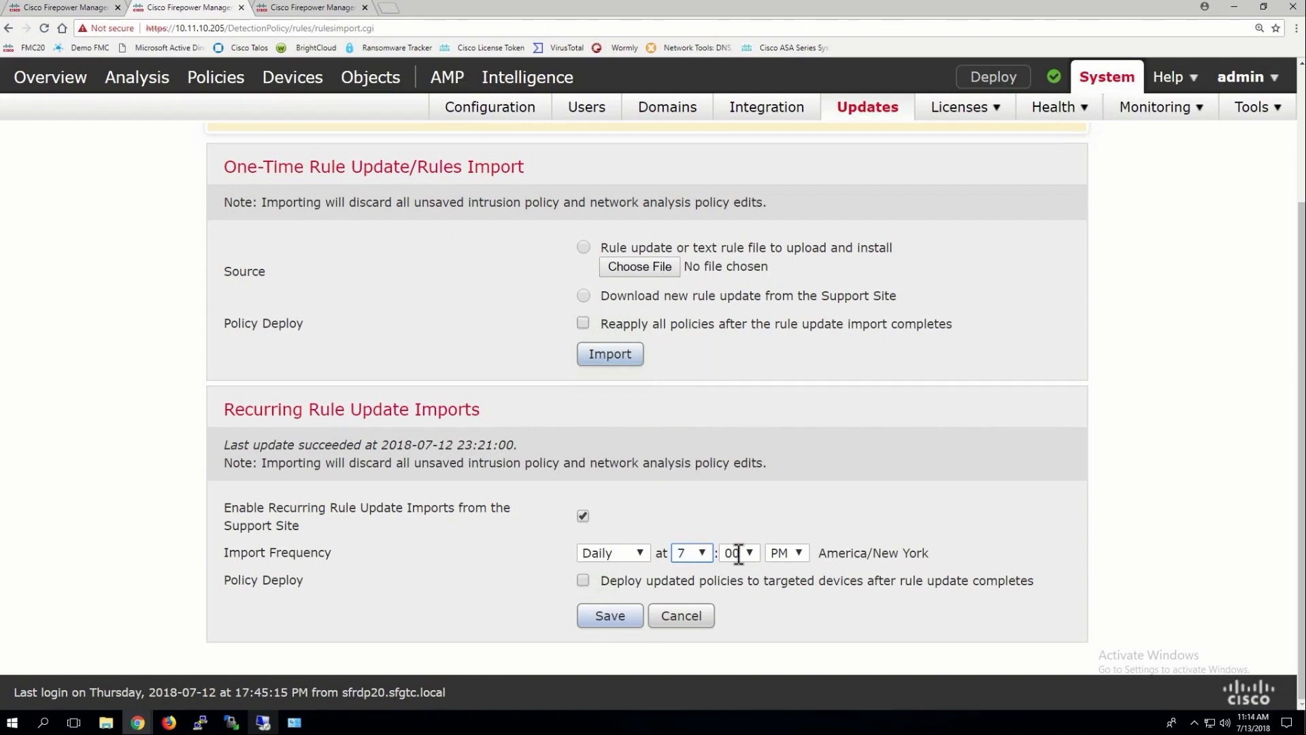
pyautogui.click(741, 554)
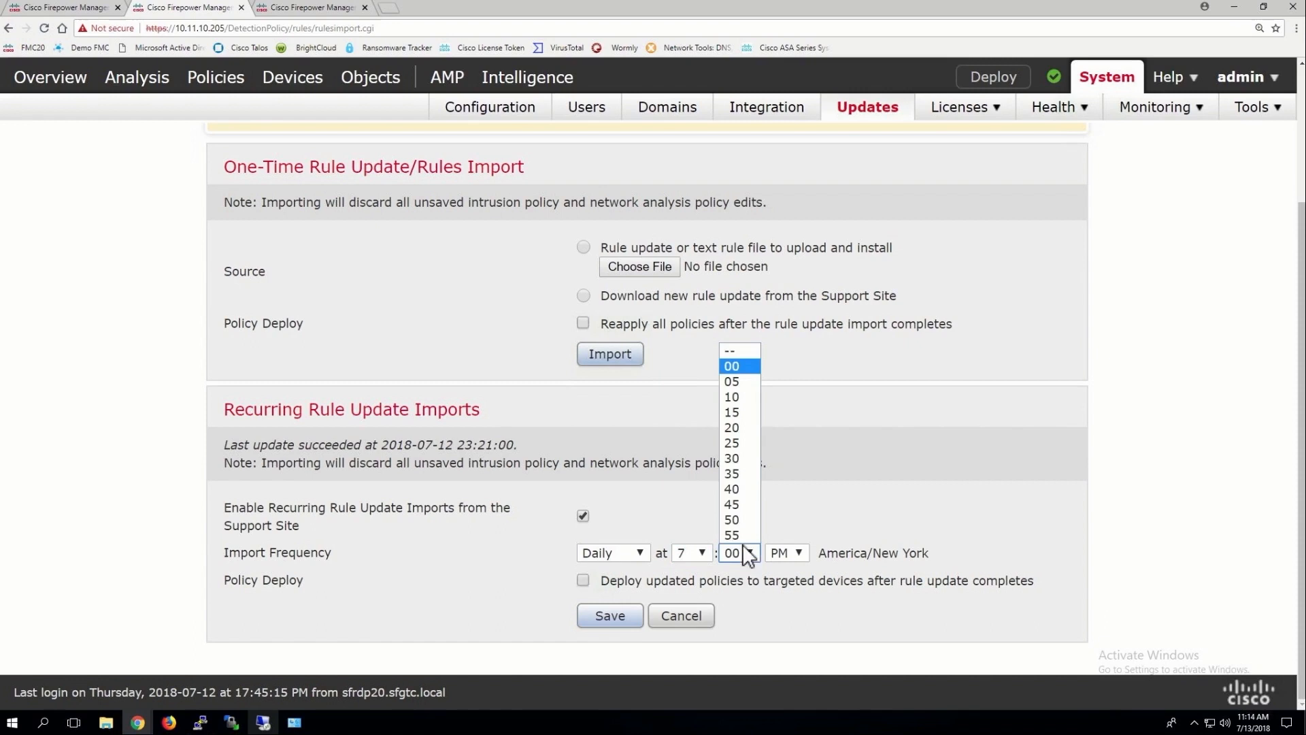
pyautogui.click(732, 457)
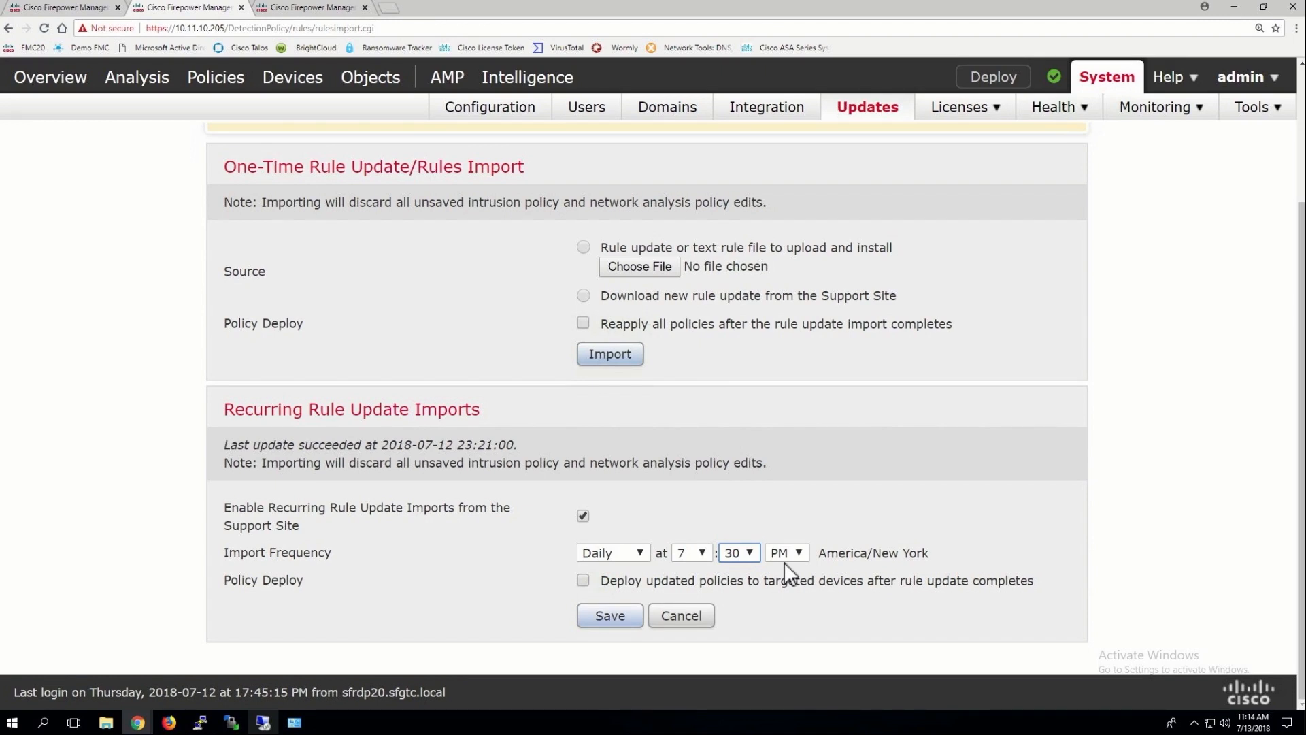
pyautogui.click(615, 619)
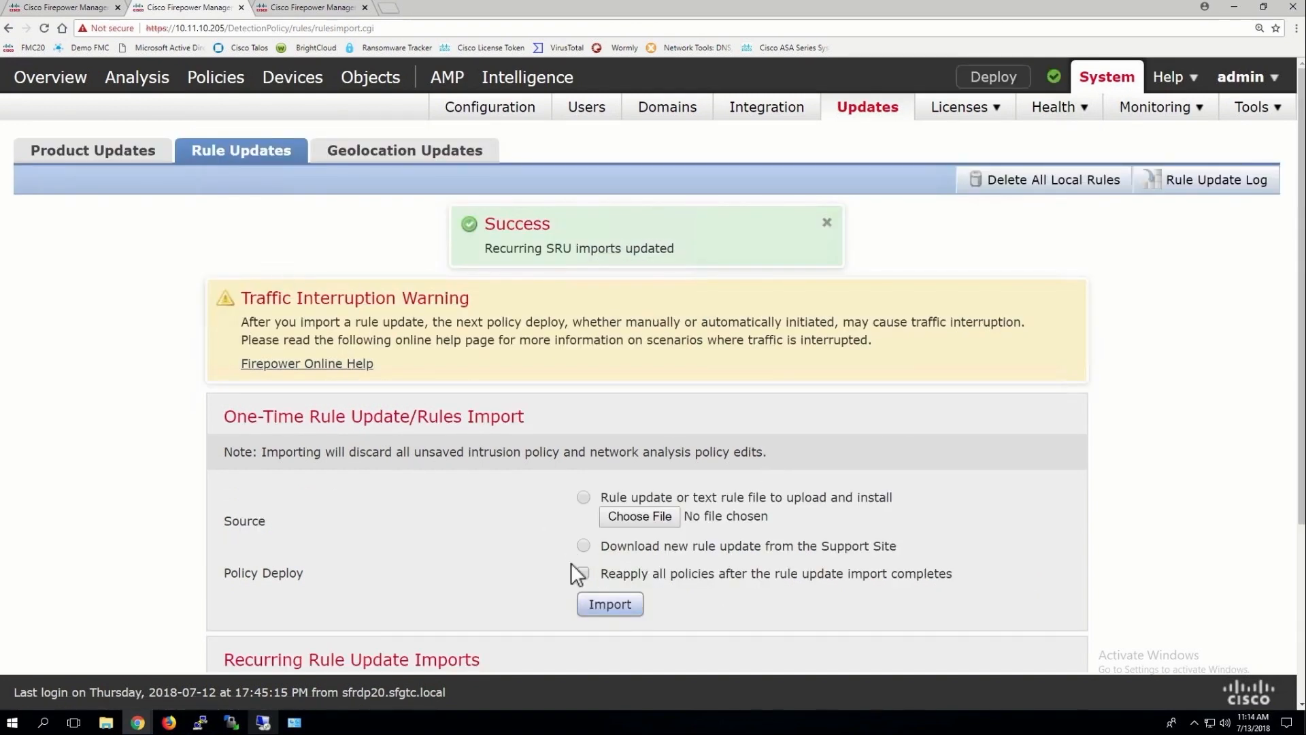
# Enable recurring weekly geolocation updates on Saturday at 01:00 AM
pyautogui.click(400, 153)
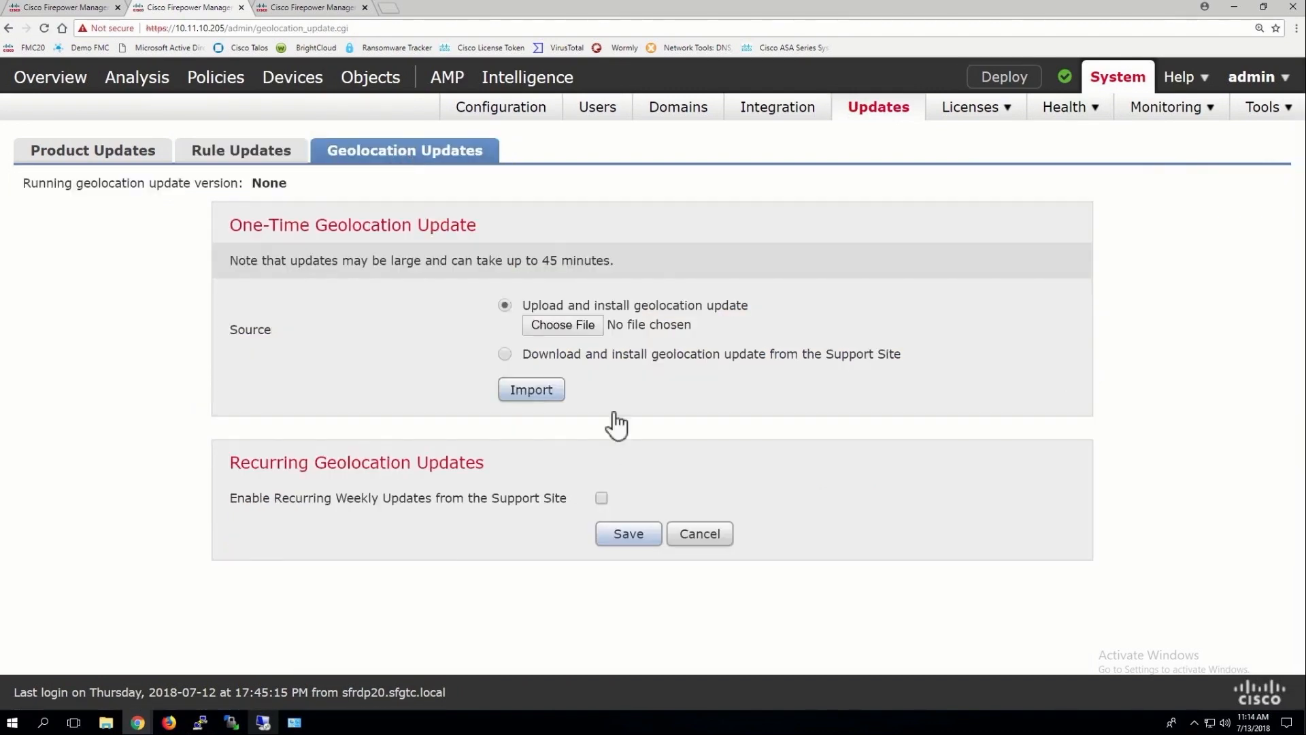
pyautogui.click(601, 499)
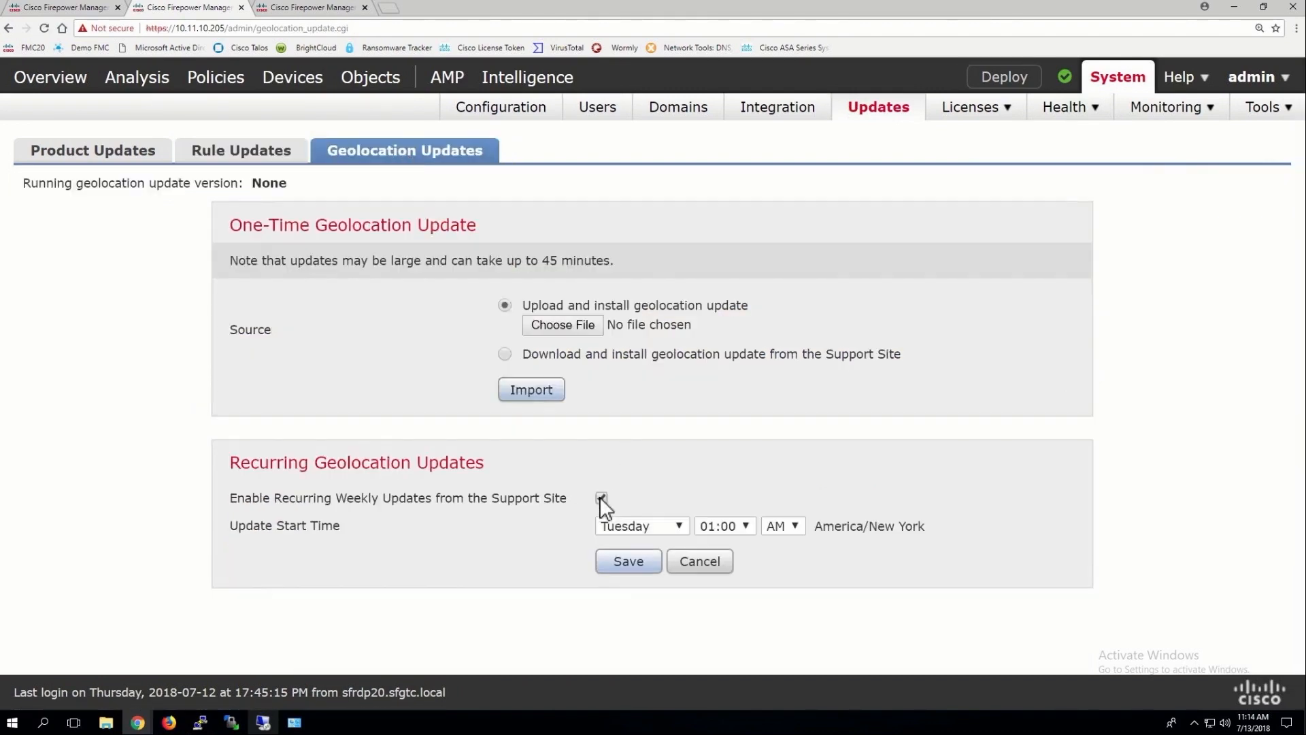
pyautogui.click(664, 527)
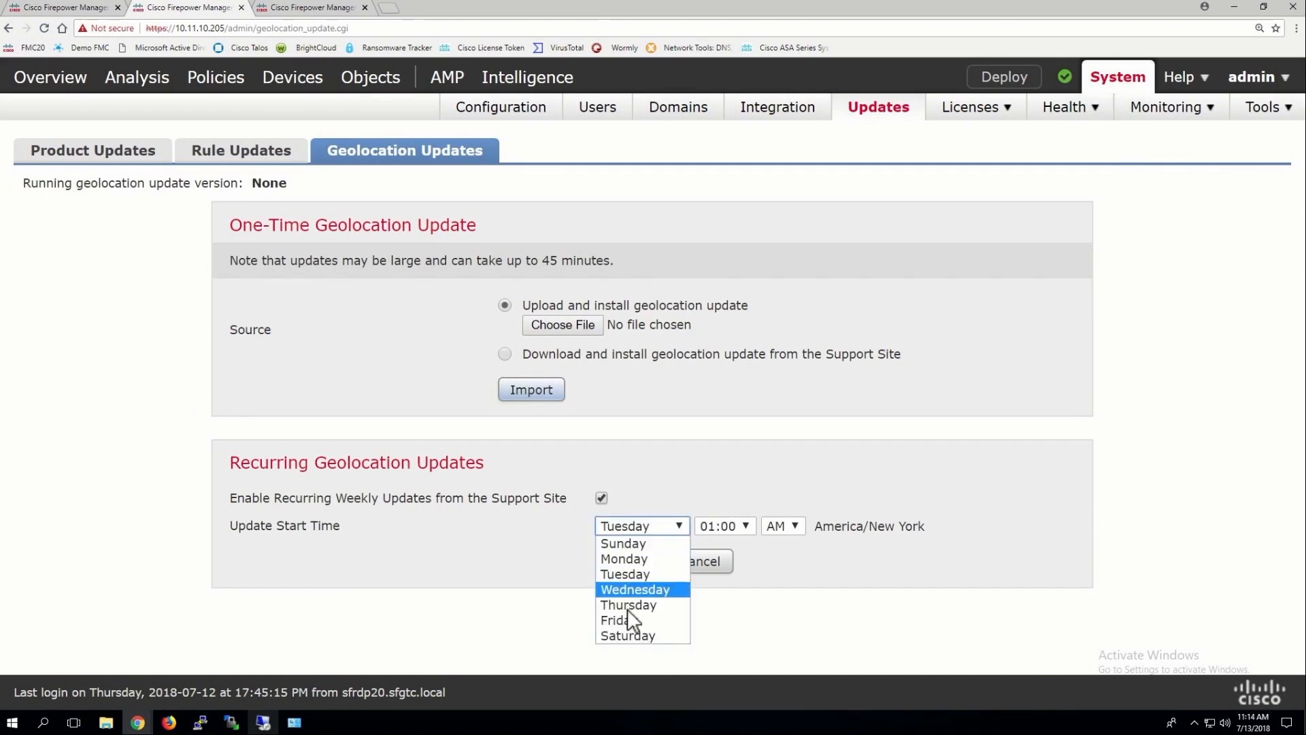
pyautogui.click(615, 634)
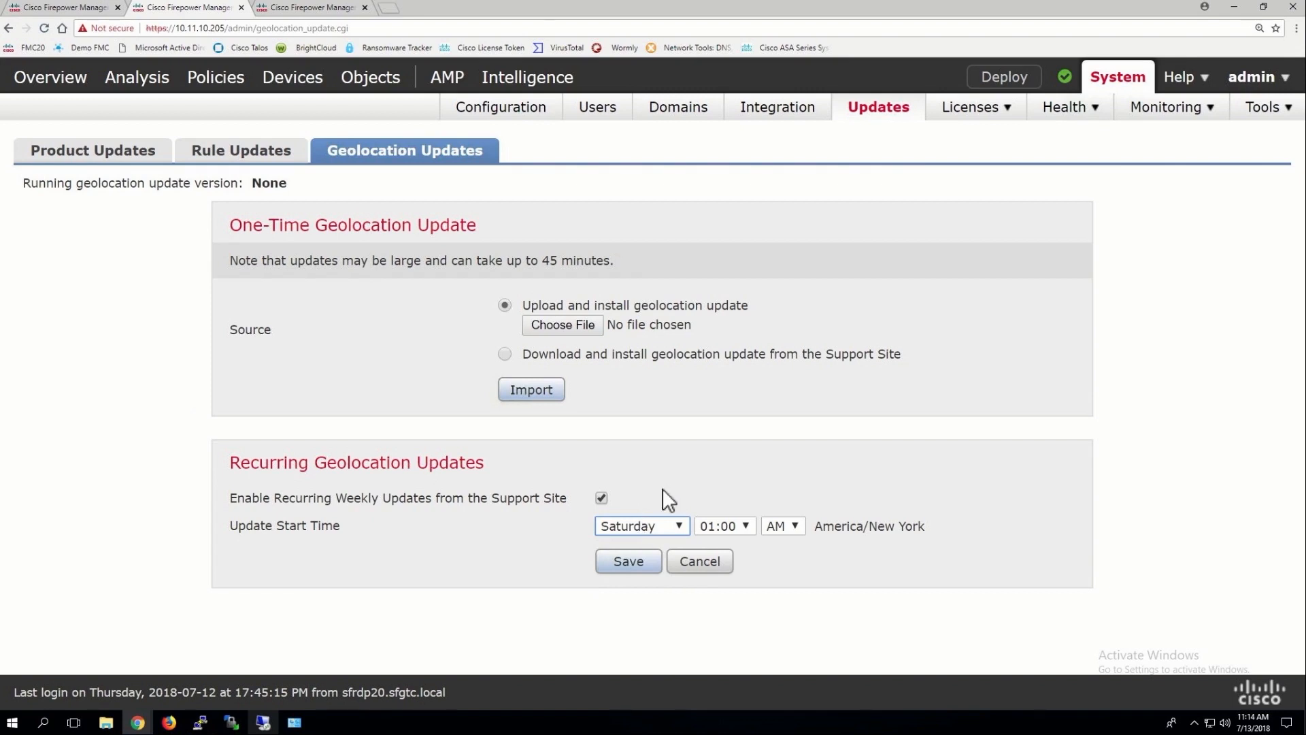
# Save the geolocation schedule, then return to the Product Updates list
pyautogui.click(628, 562)
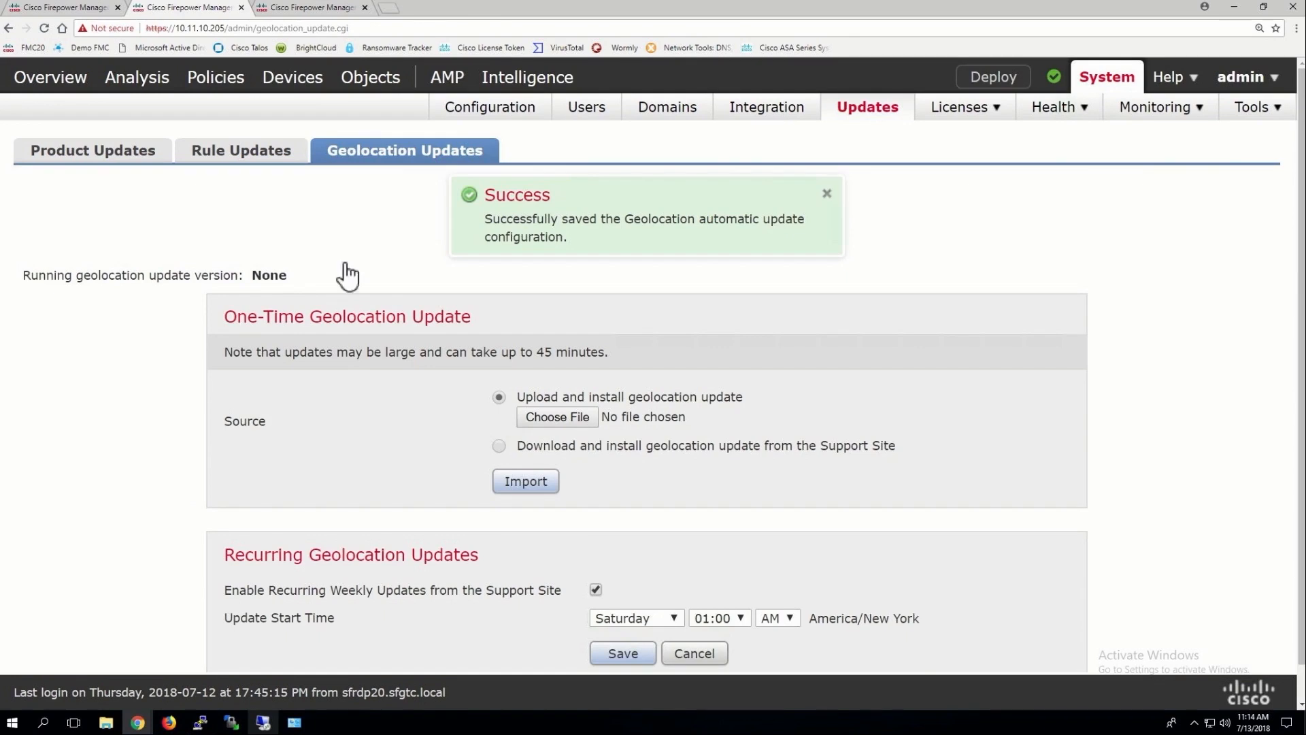
pyautogui.click(252, 157)
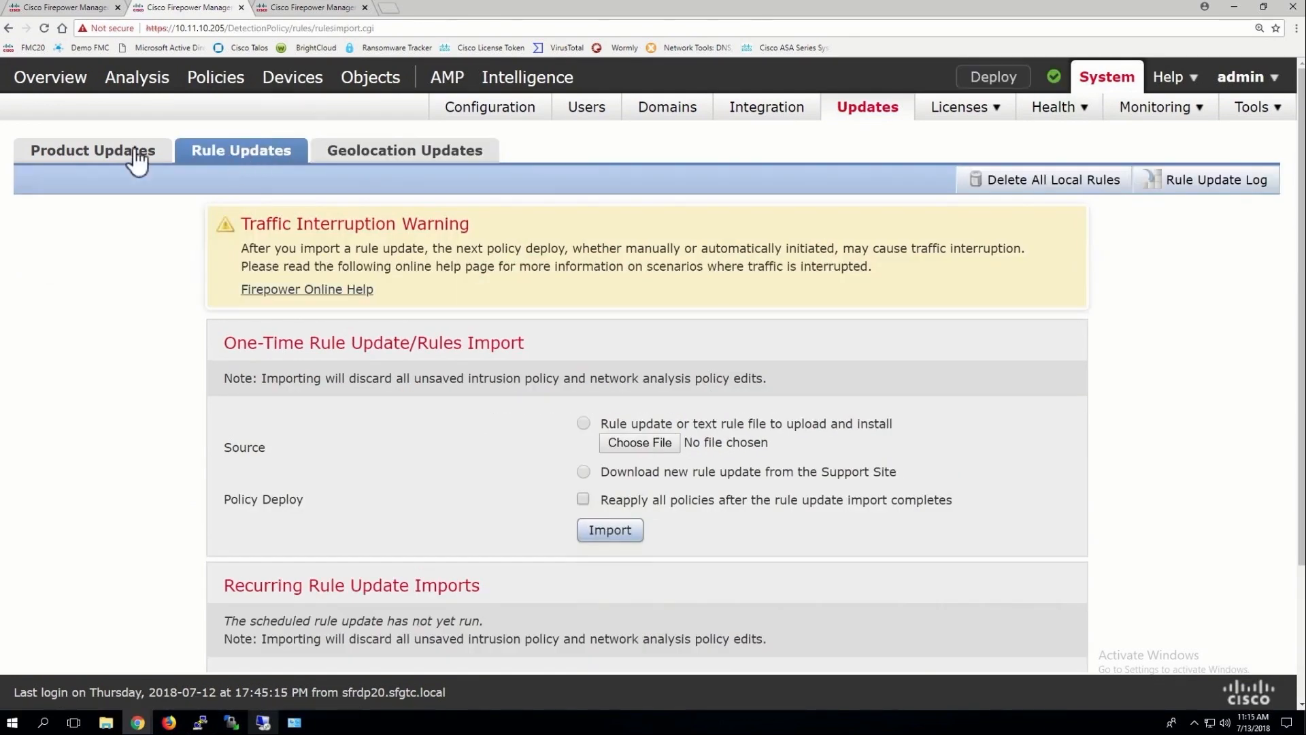
pyautogui.click(139, 158)
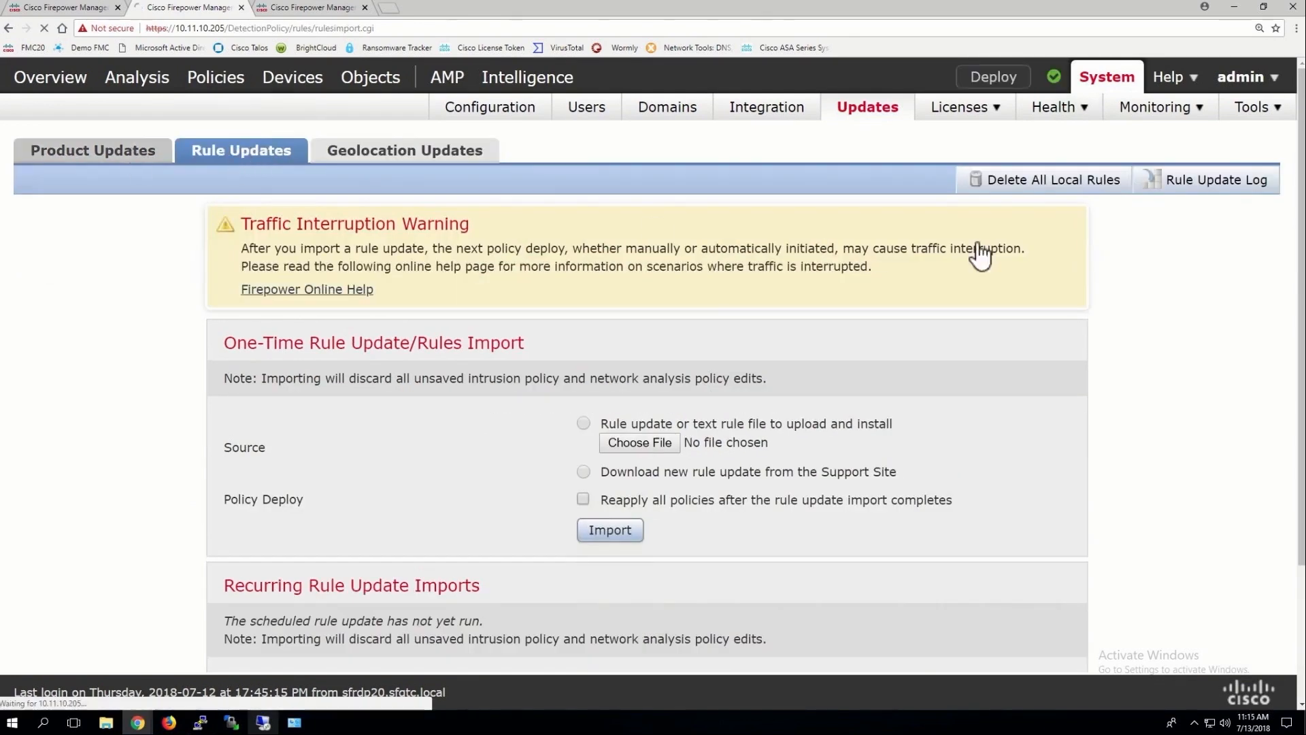